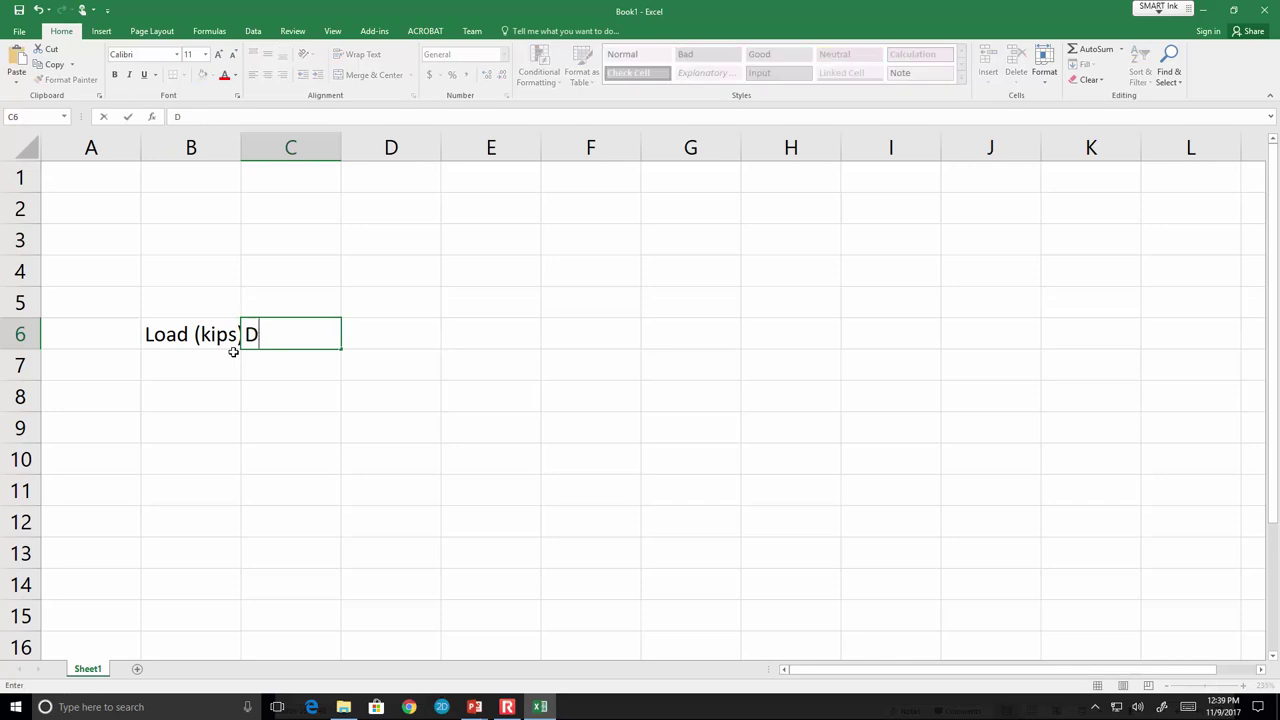
Finish the header Deflection (in) in C6 and set the width of columns B and C to 12.
text((in))
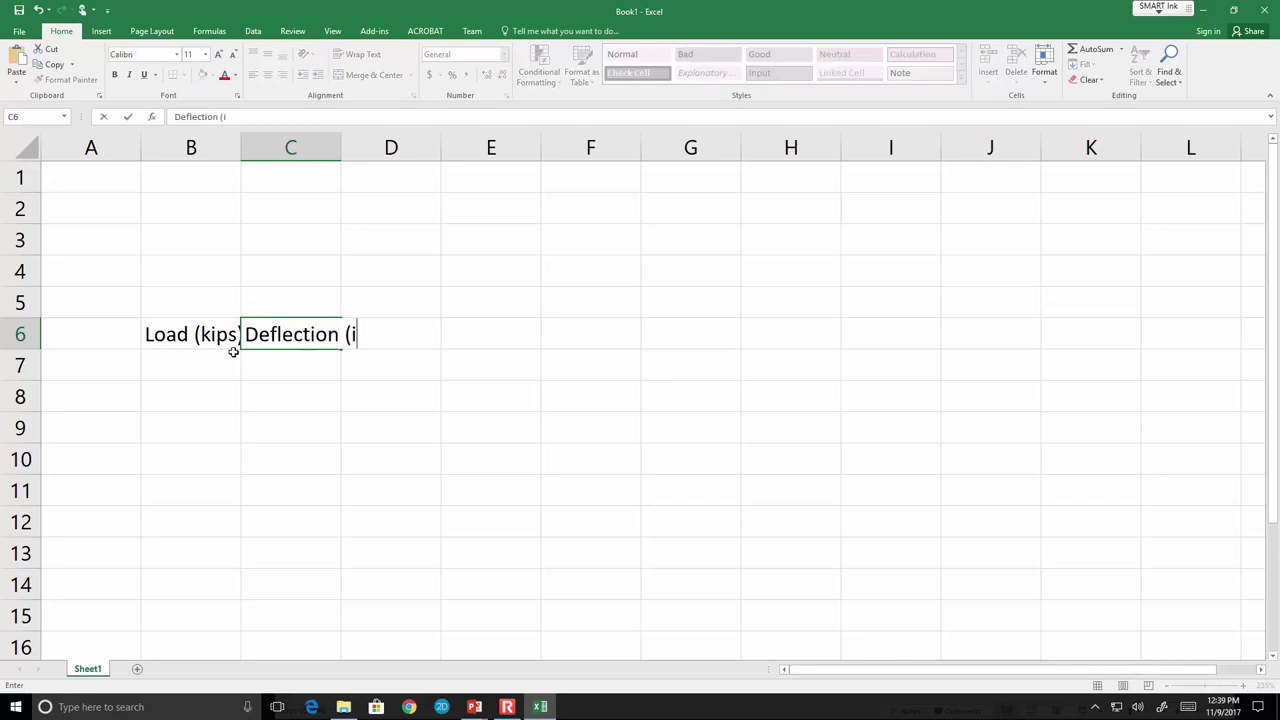
click(233, 352)
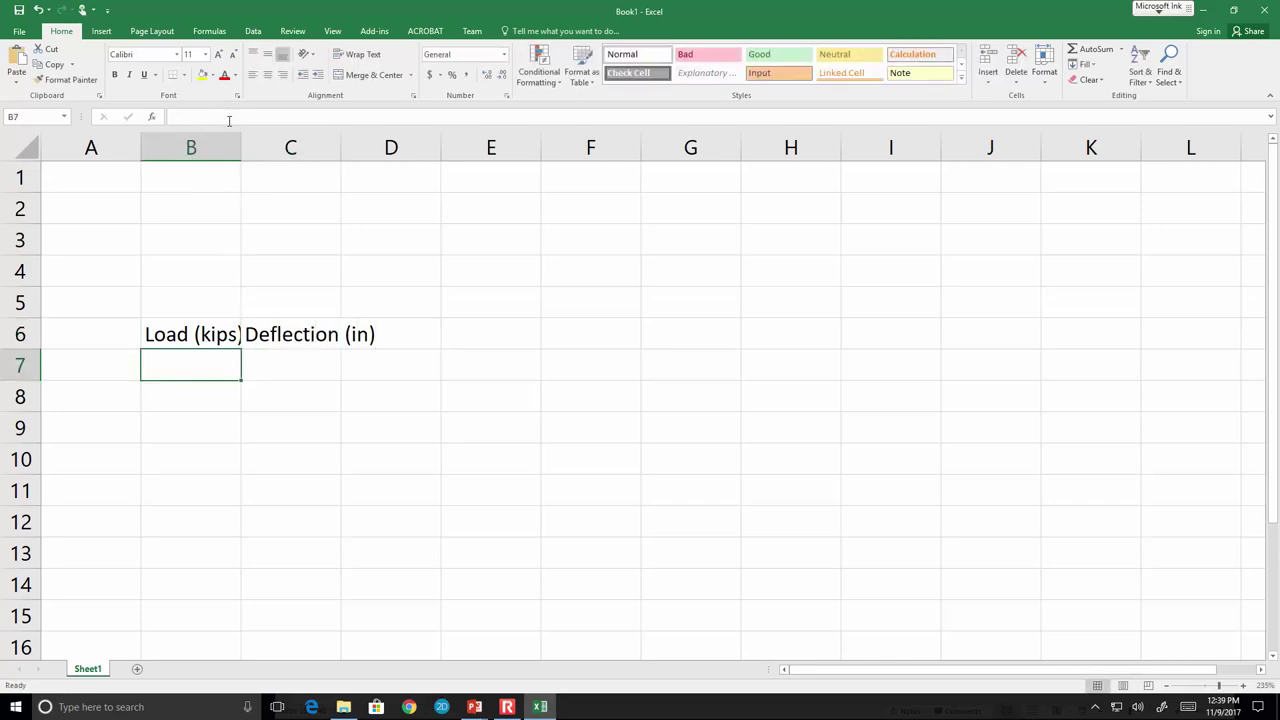
drag(231, 147, 323, 151)
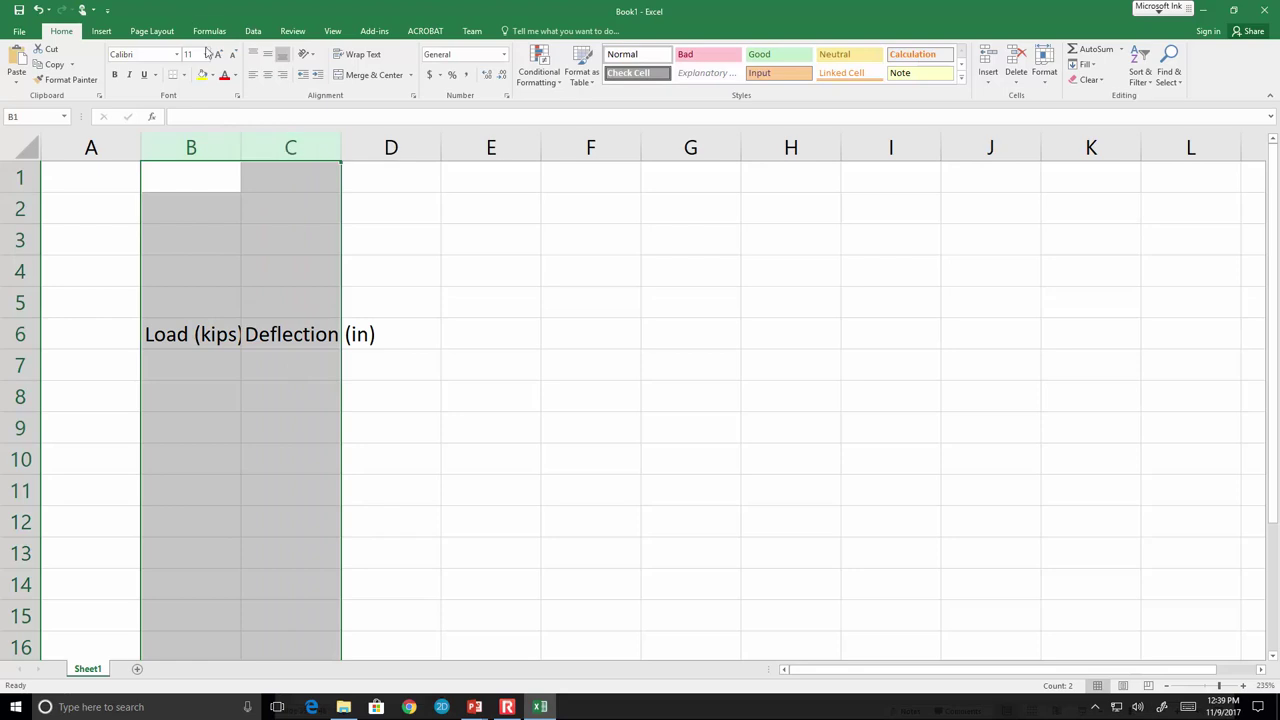
right_click(276, 150)
click(343, 306)
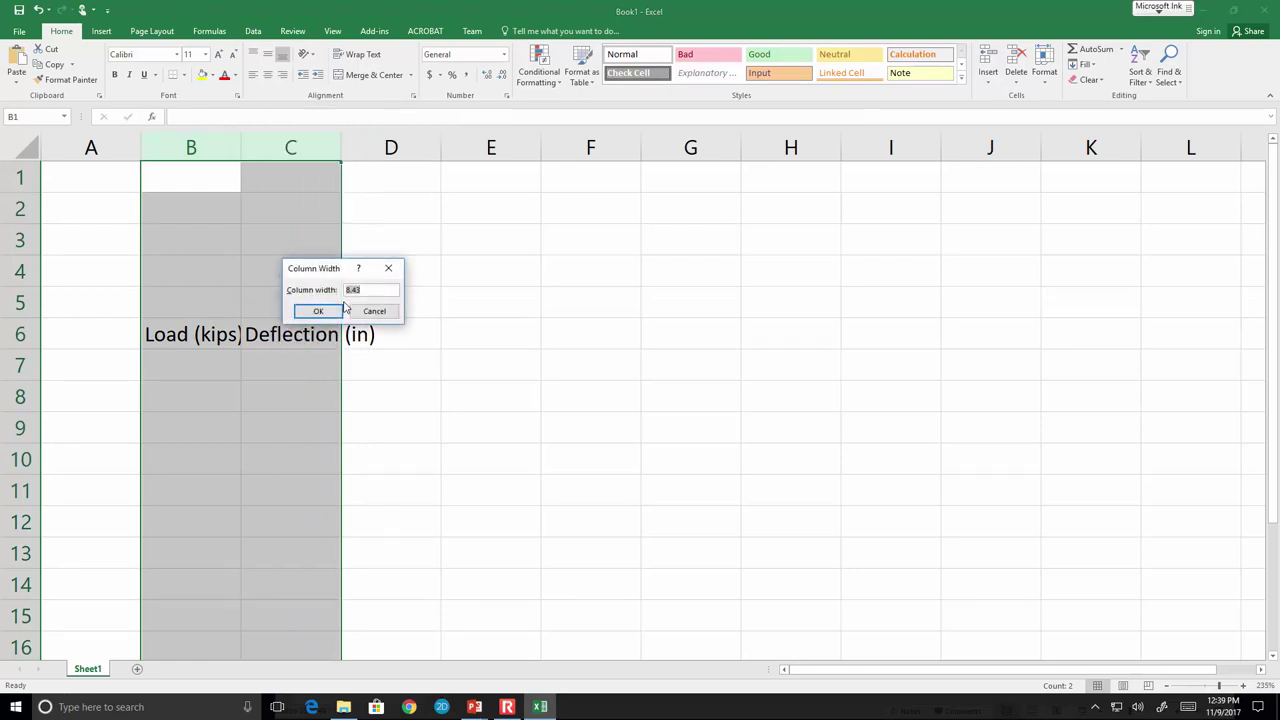
text(12)
key(Return)
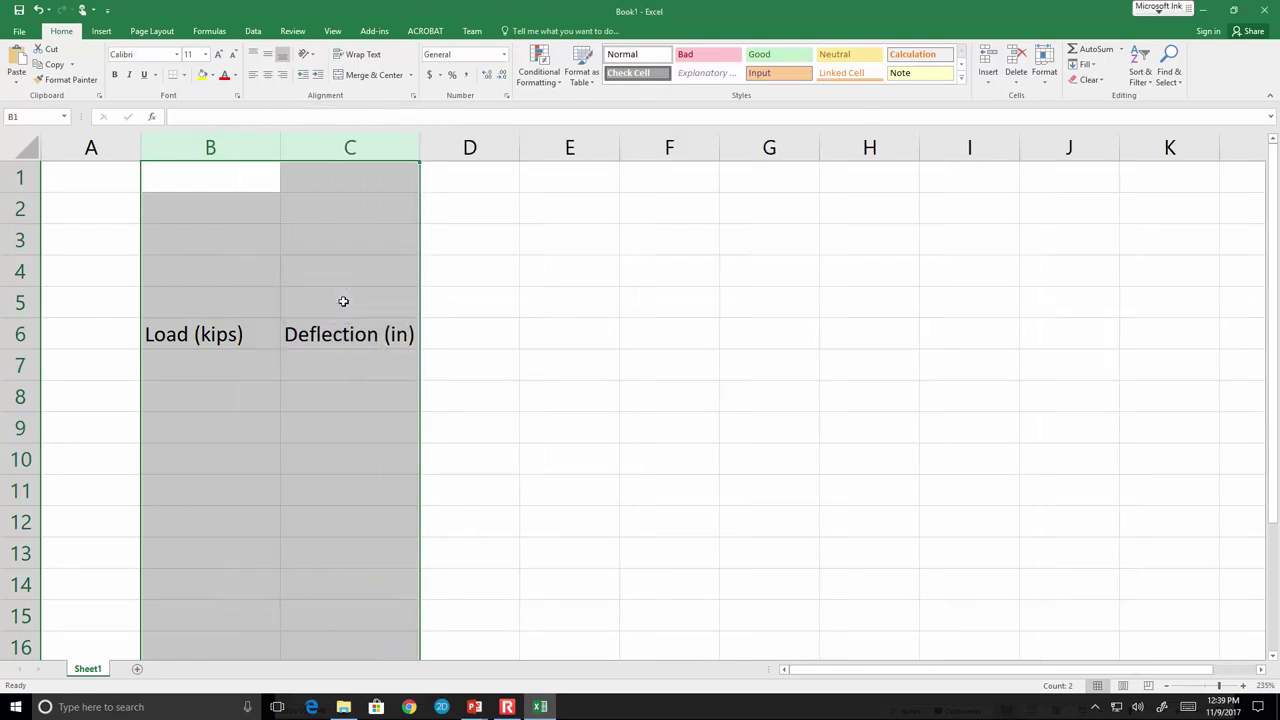
Make the Load and Deflection headers in B6:C6 bold and give them a bottom border.
click(246, 410)
drag(240, 343, 386, 330)
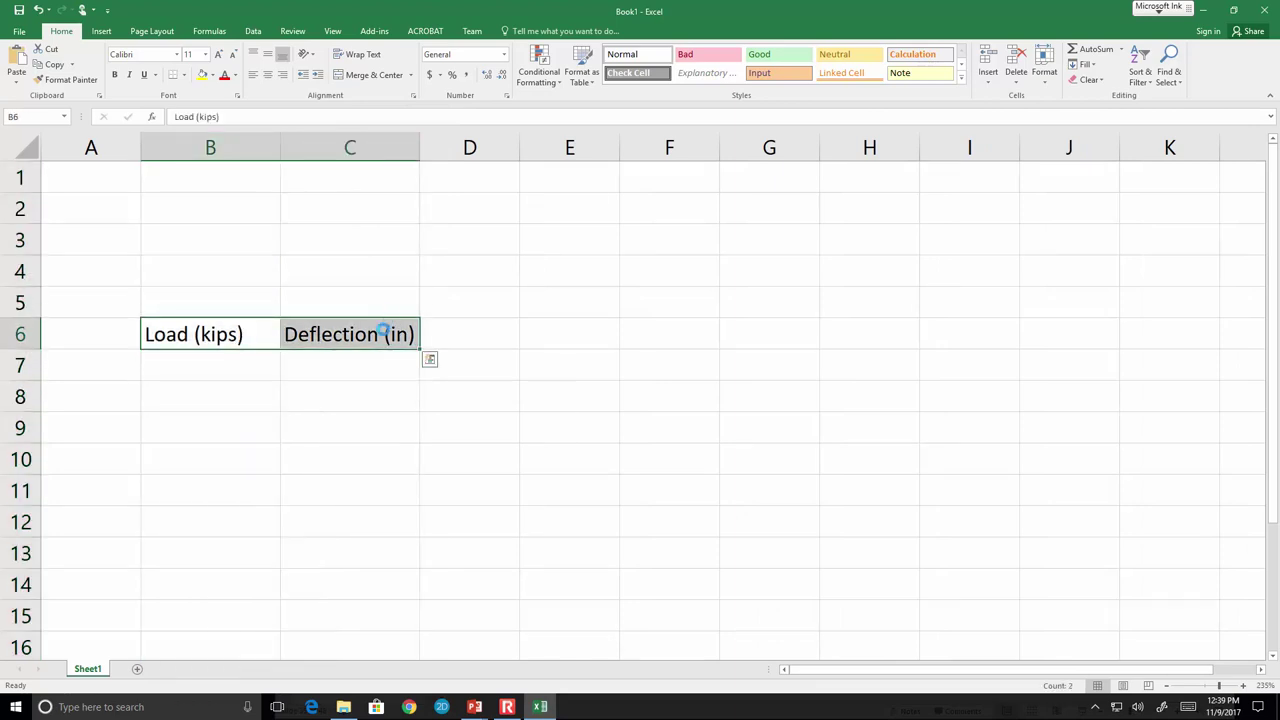
key(Escape)
key(ctrl+b)
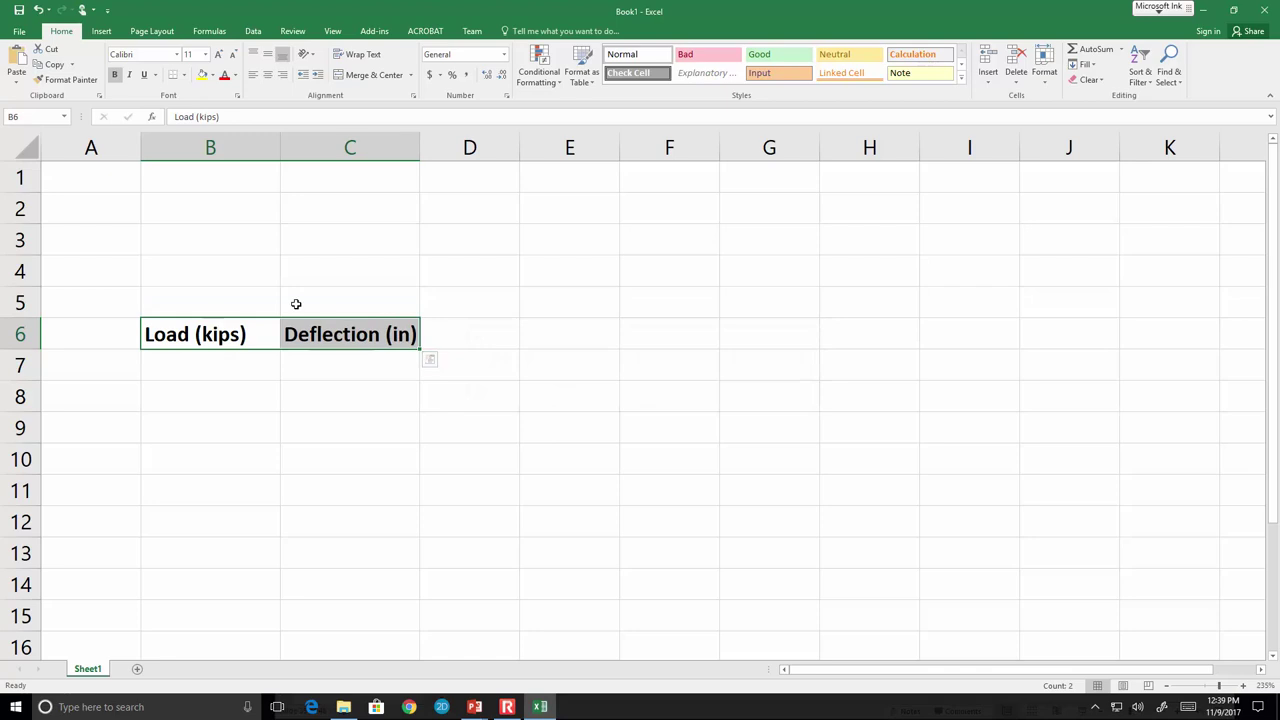
click(175, 75)
click(309, 377)
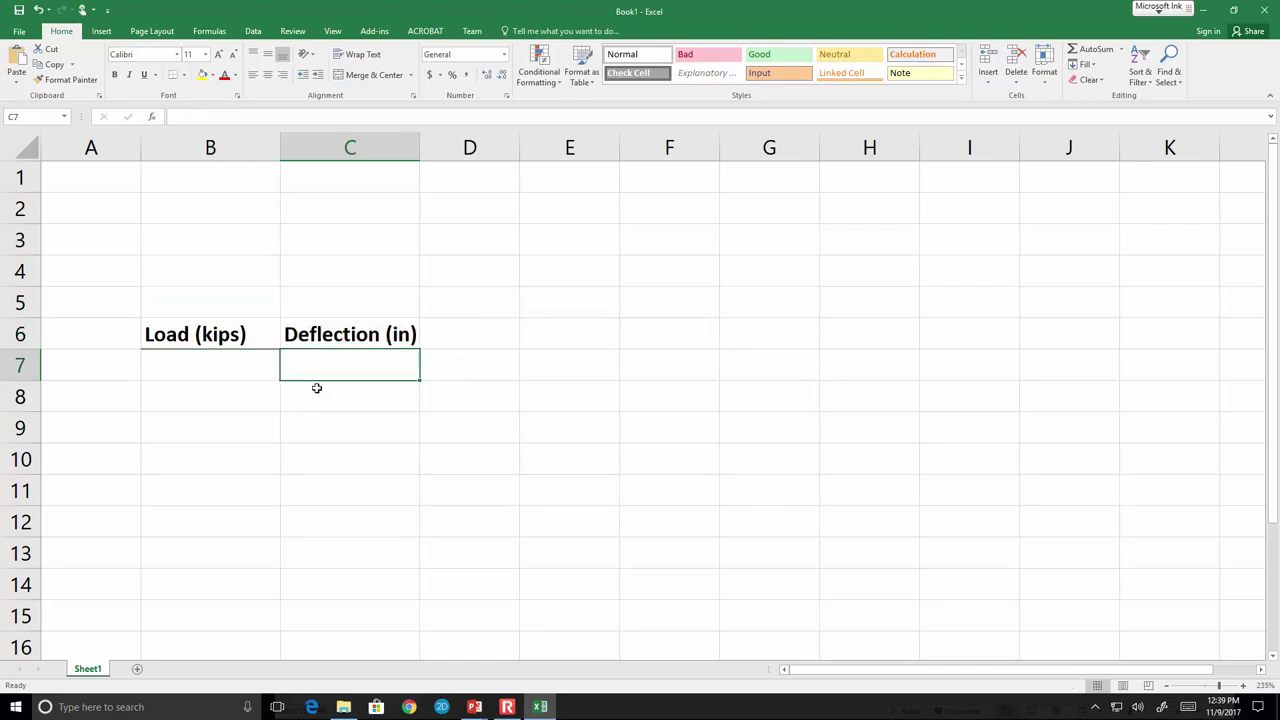
Enter 0 as both the load and the deflection in the first data row, B7 and C7.
scroll(282, 427, down, 1)
scroll(200, 274, down, 1)
scroll(237, 346, up, 2)
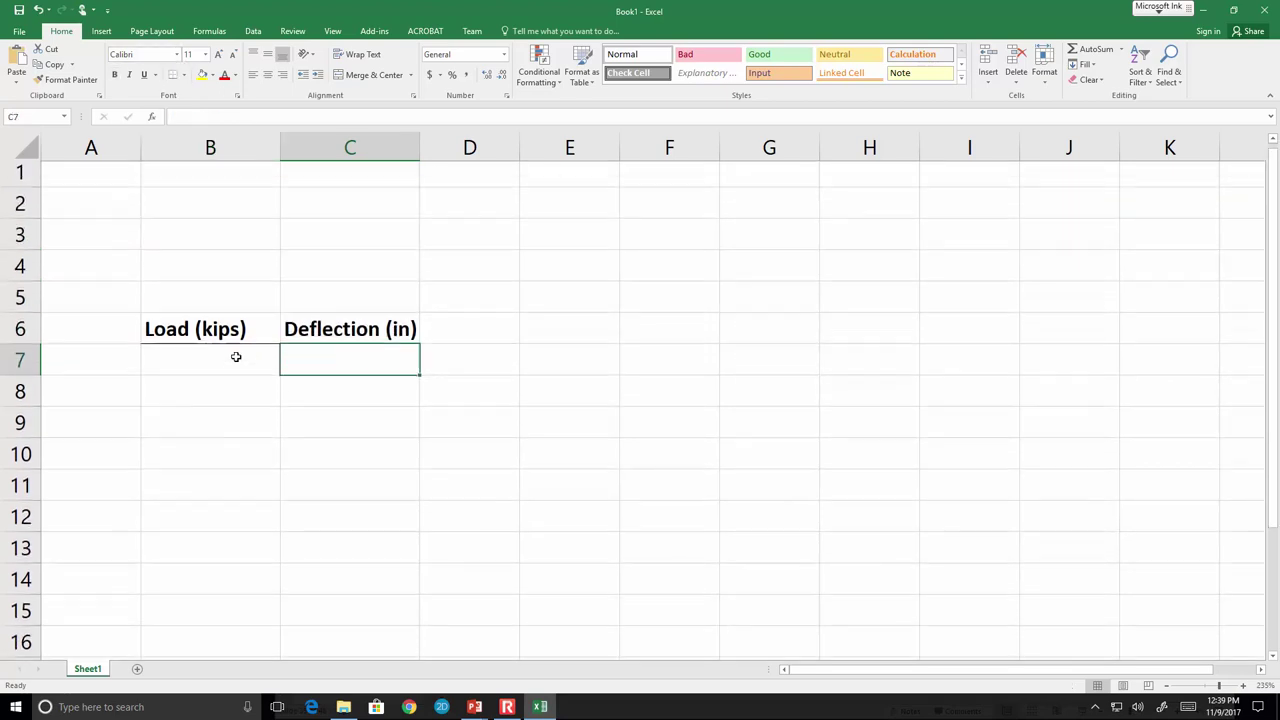
click(230, 386)
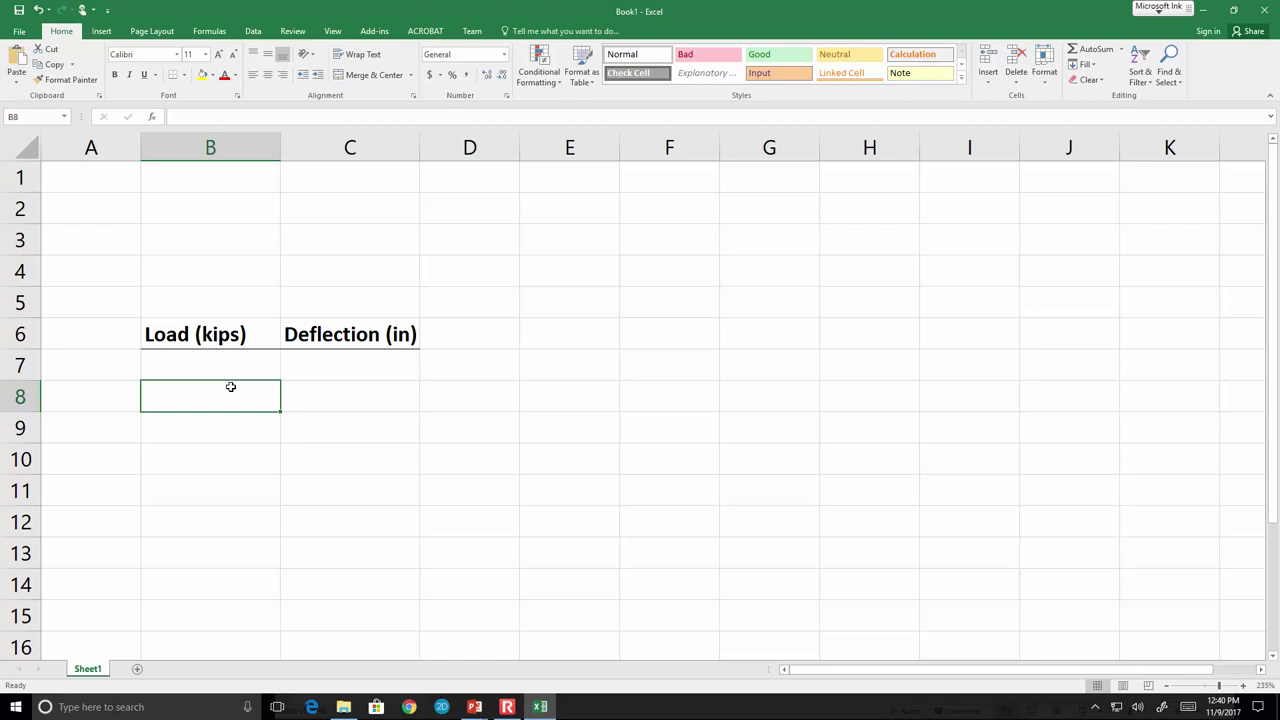
key(Up)
text(0)
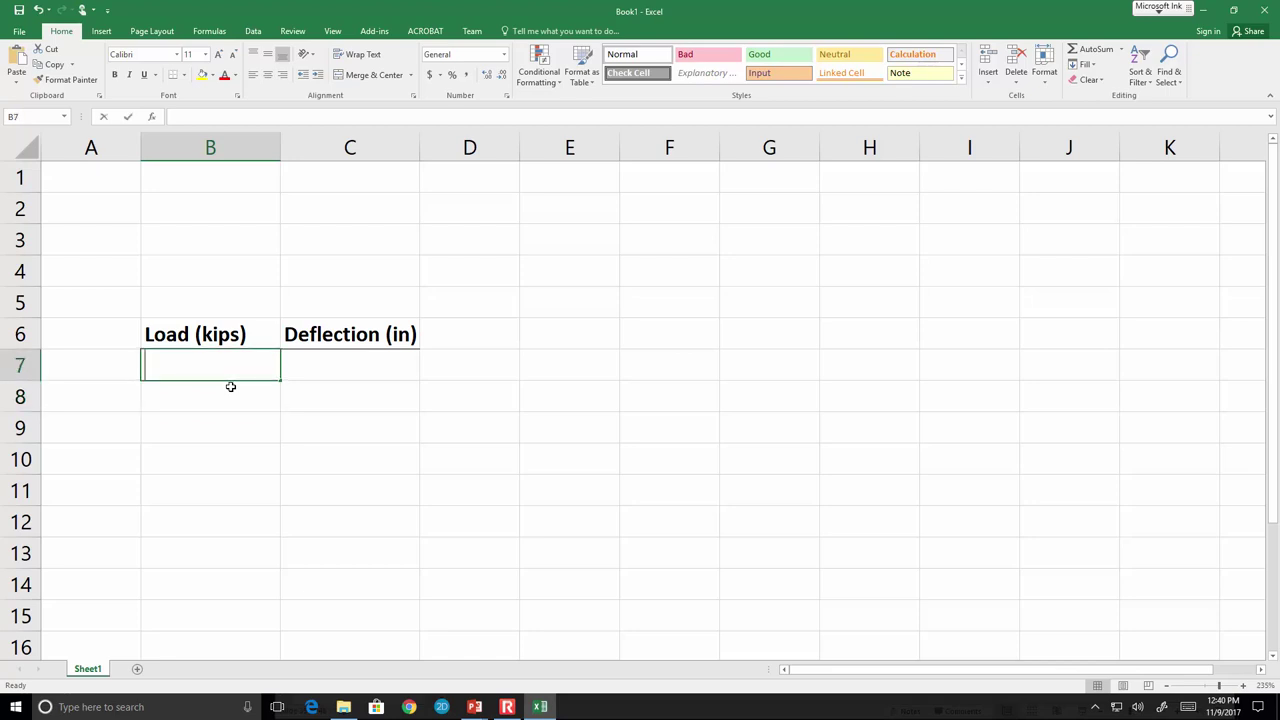
key(Tab)
text(0)
key(Tab)
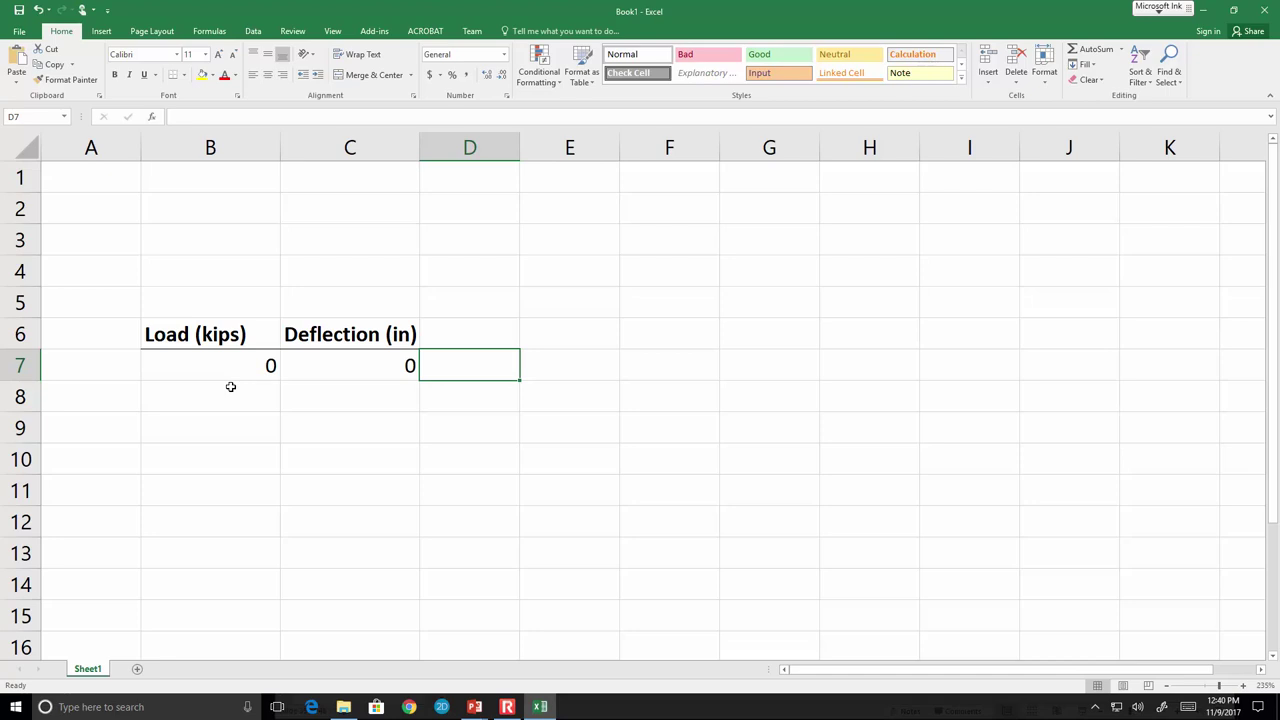
key(Return)
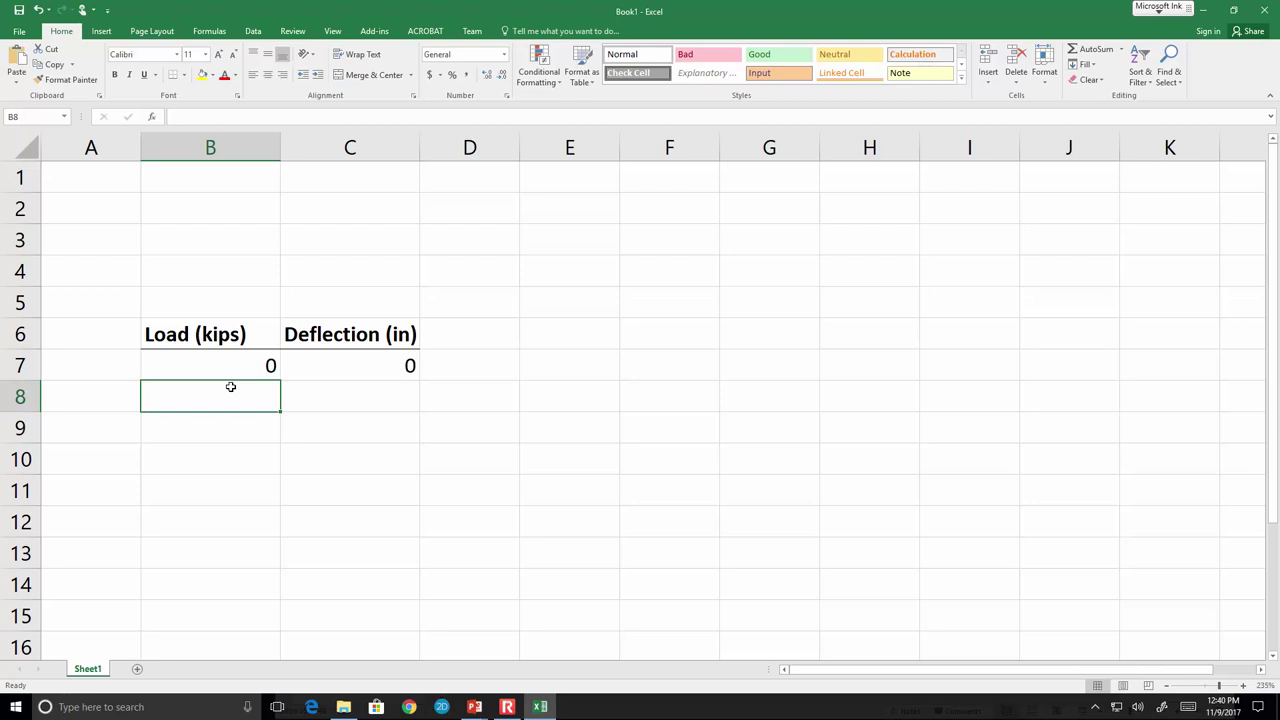
Enter the load values 2.75, 4.07 and 7.12 in cells B8 to B10.
text(2.75)
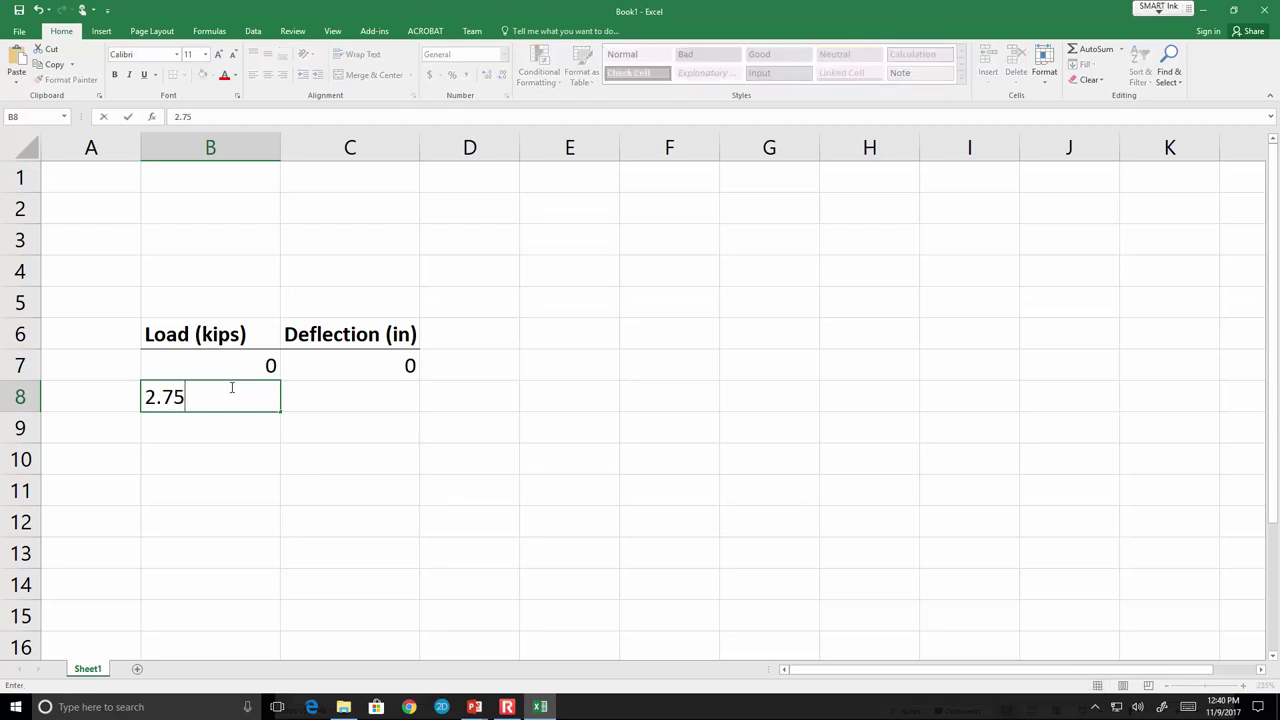
key(Return)
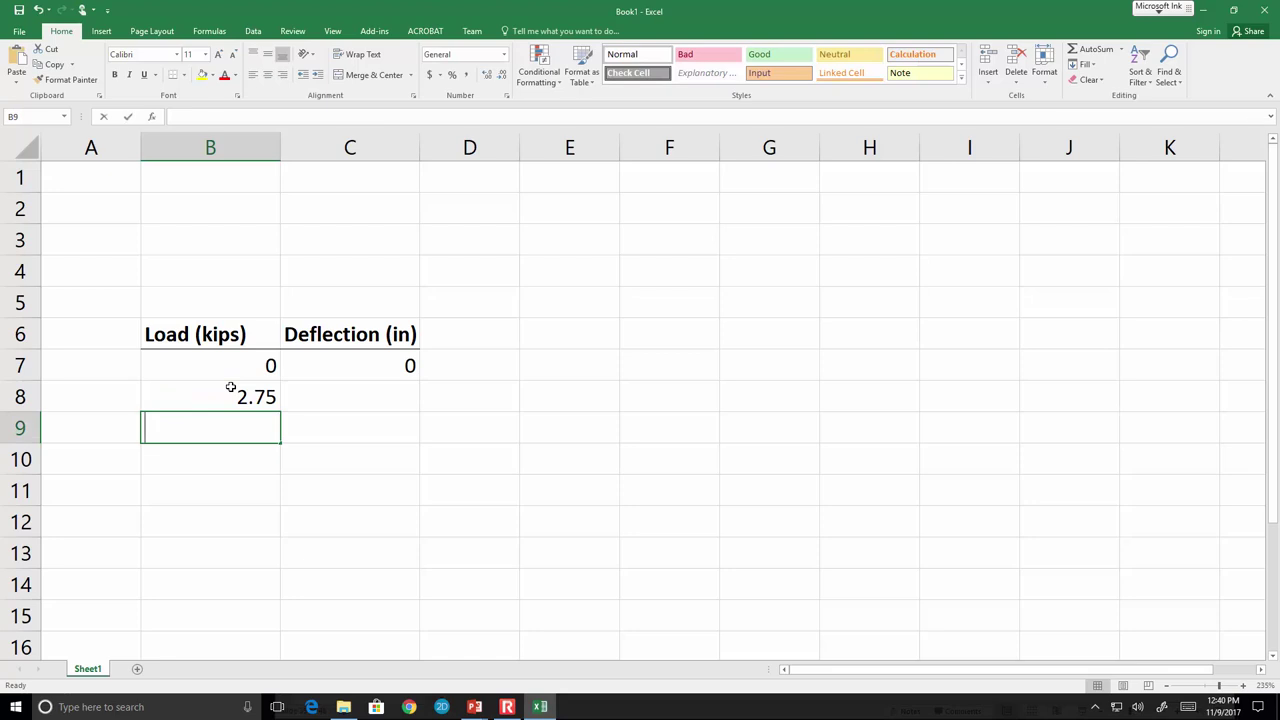
text(4.07)
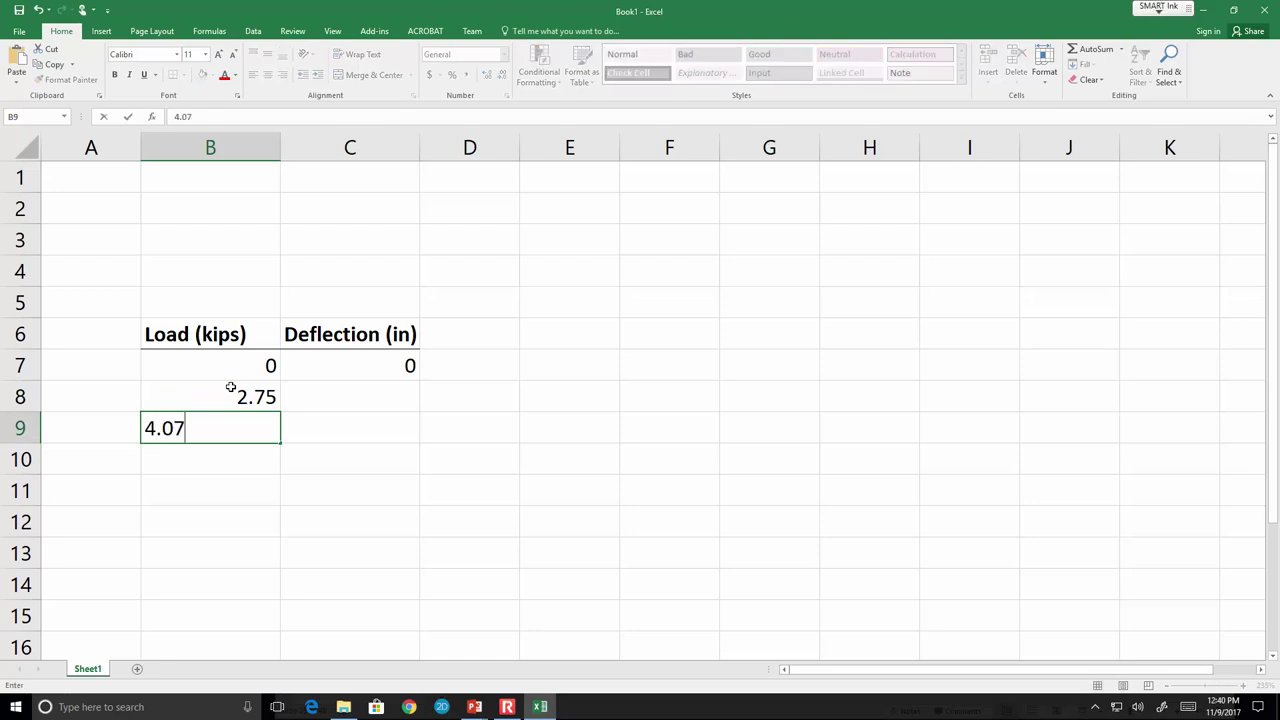
key(Return)
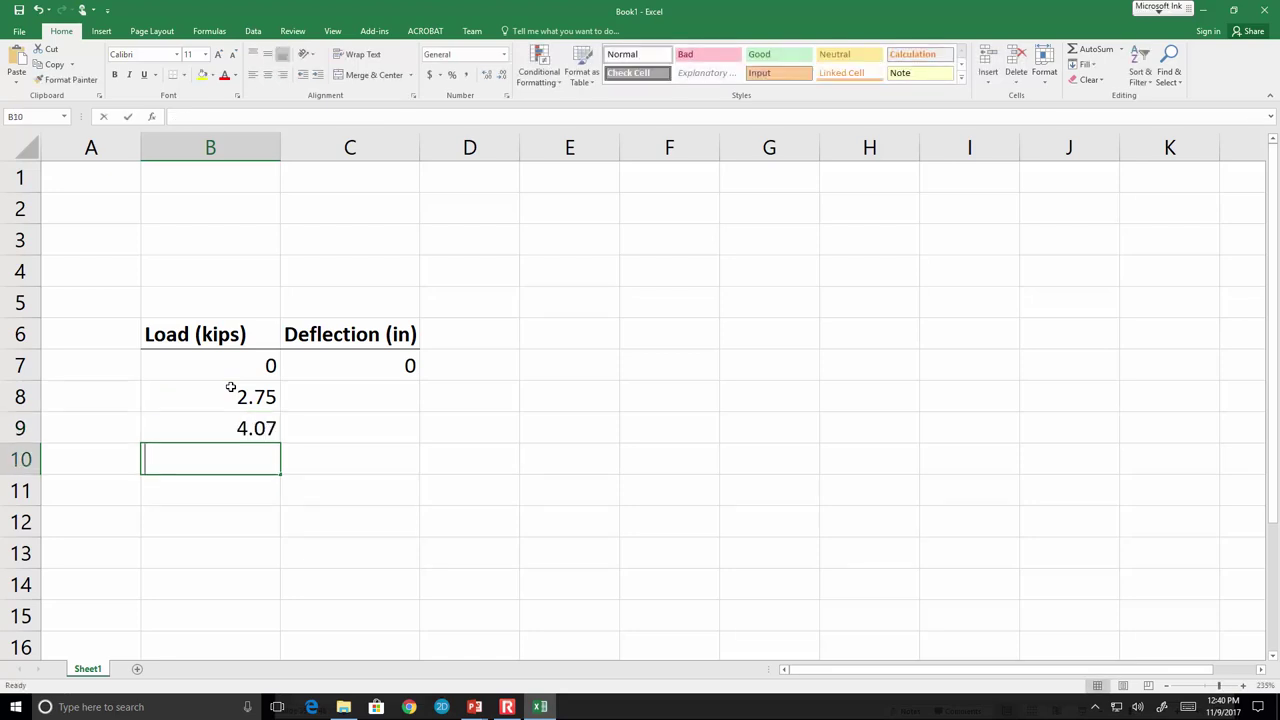
text(7.12)
key(Return)
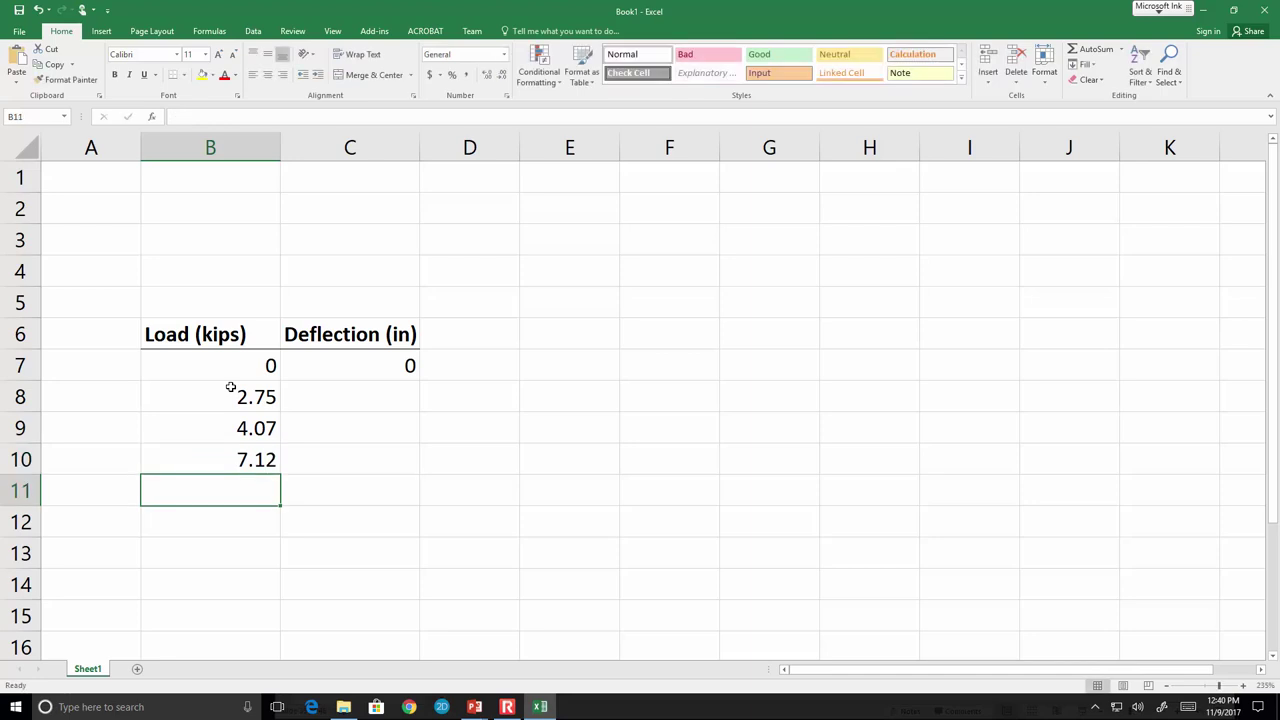
Enter the load values 7.14, 7.34 and 7.53 in cells B11 to B13.
text(7.)
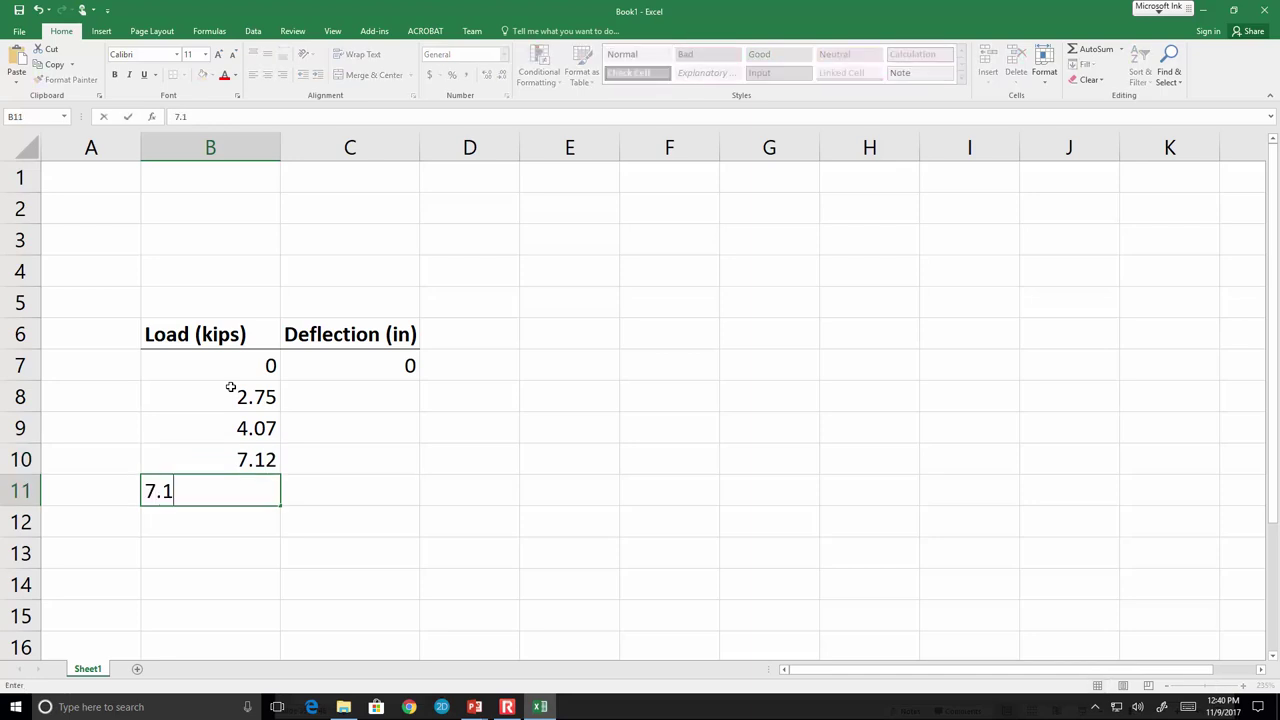
text(14)
key(Return)
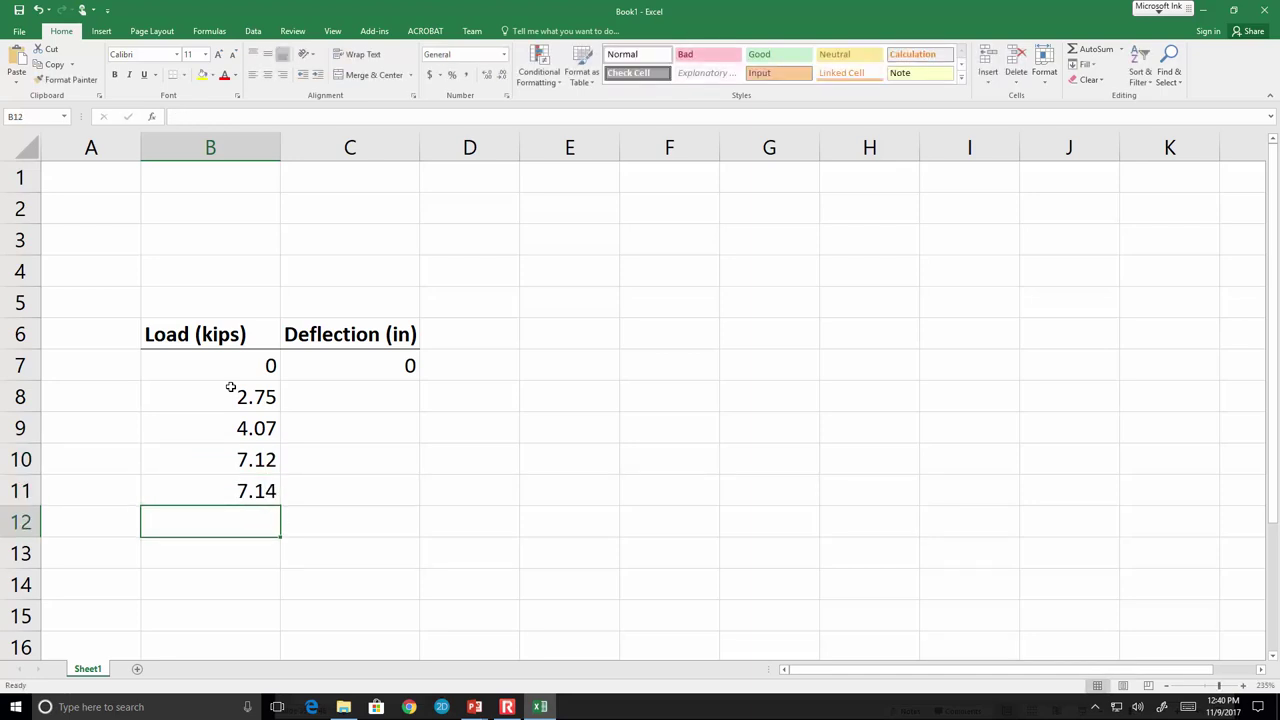
text(7.34)
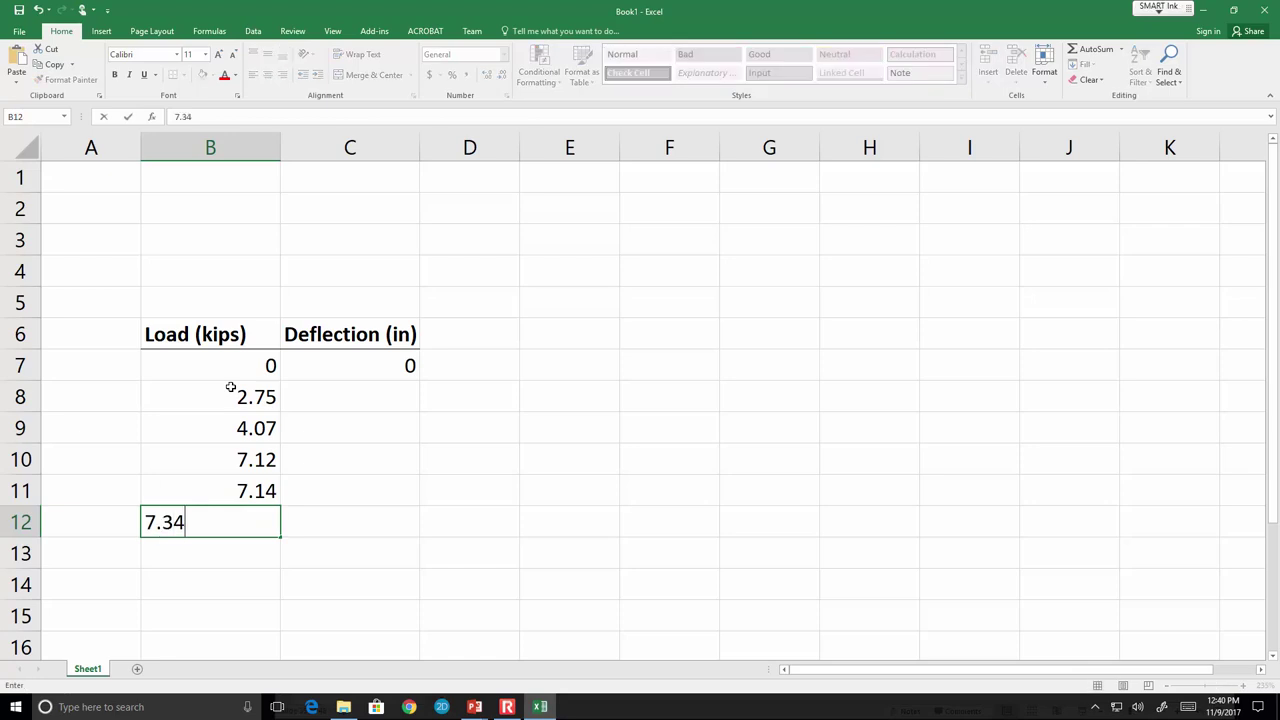
key(Return)
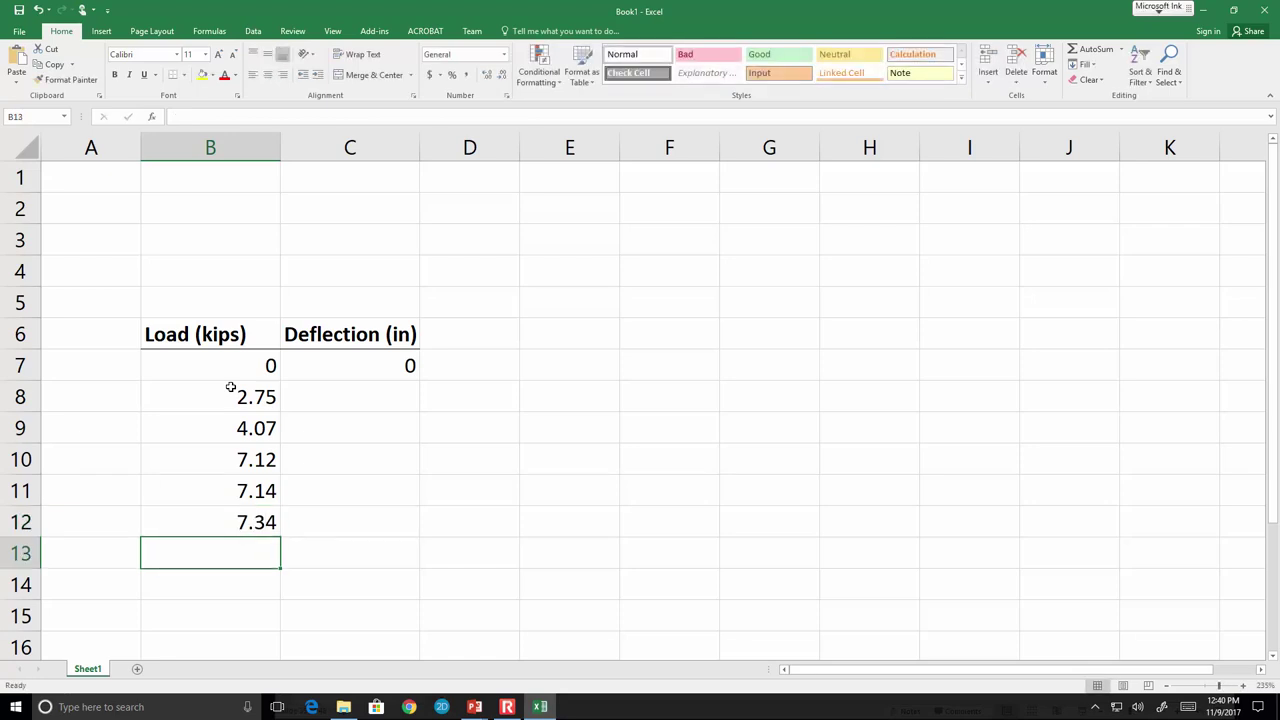
text(5.)
key(BackSpace)
key(BackSpace)
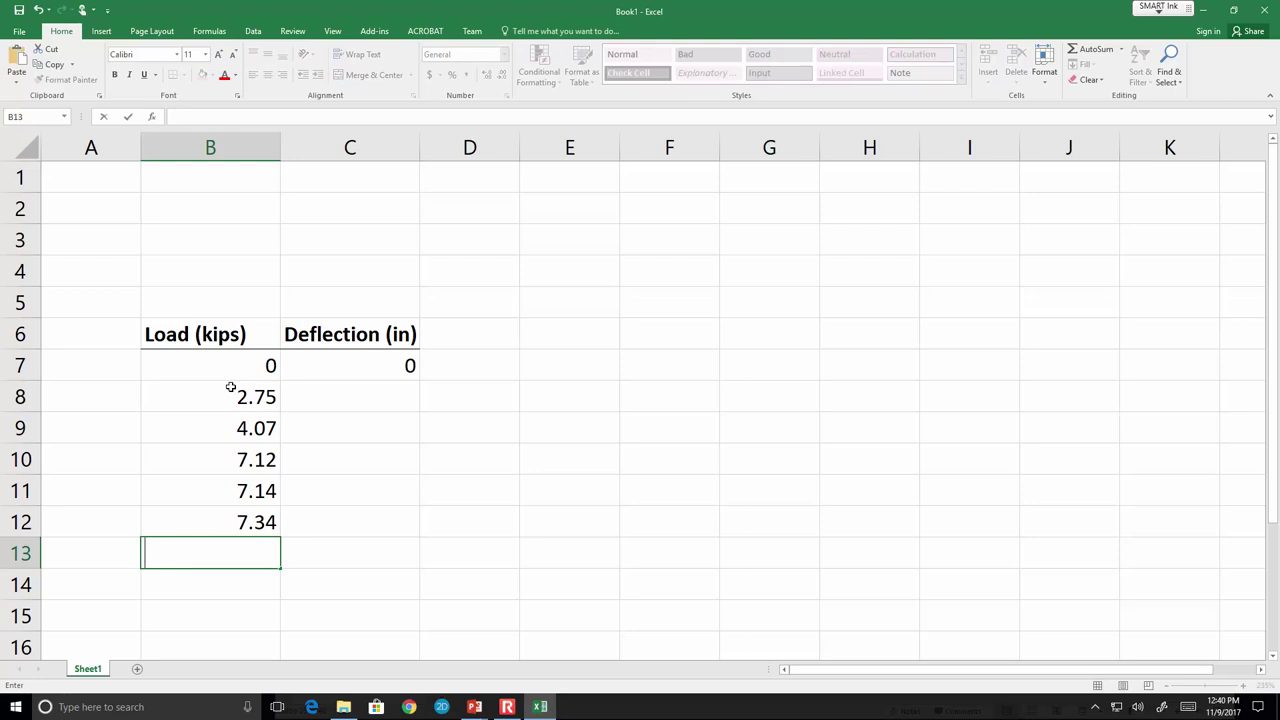
text(7.53)
key(Return)
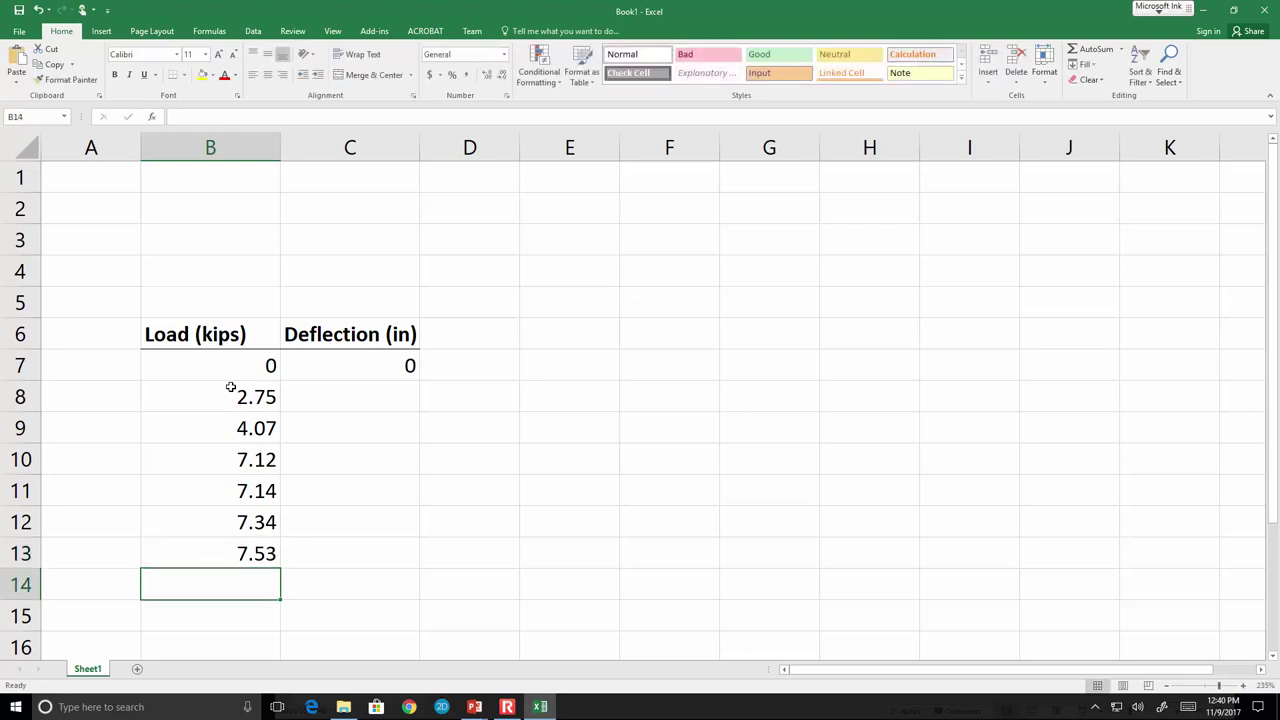
Enter the load values 7.91, 8.28 and 8.56 in cells B14 to B16.
text(7.91)
key(Return)
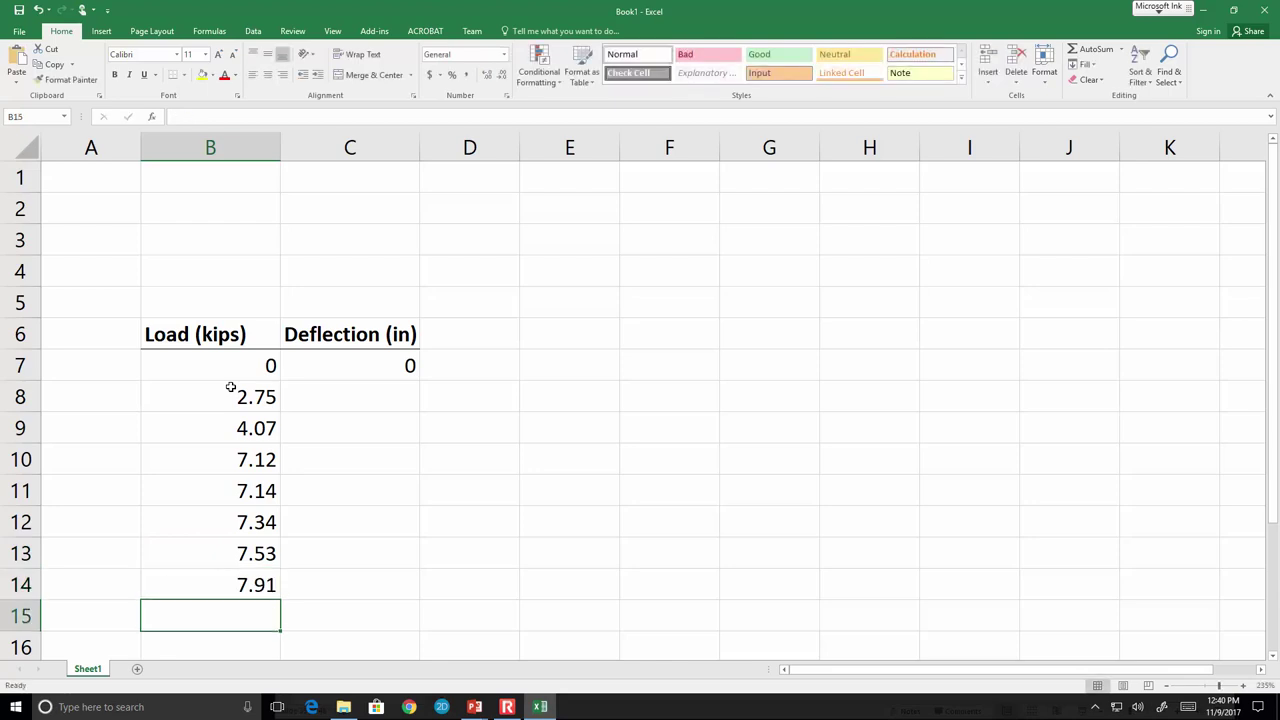
text(8.28)
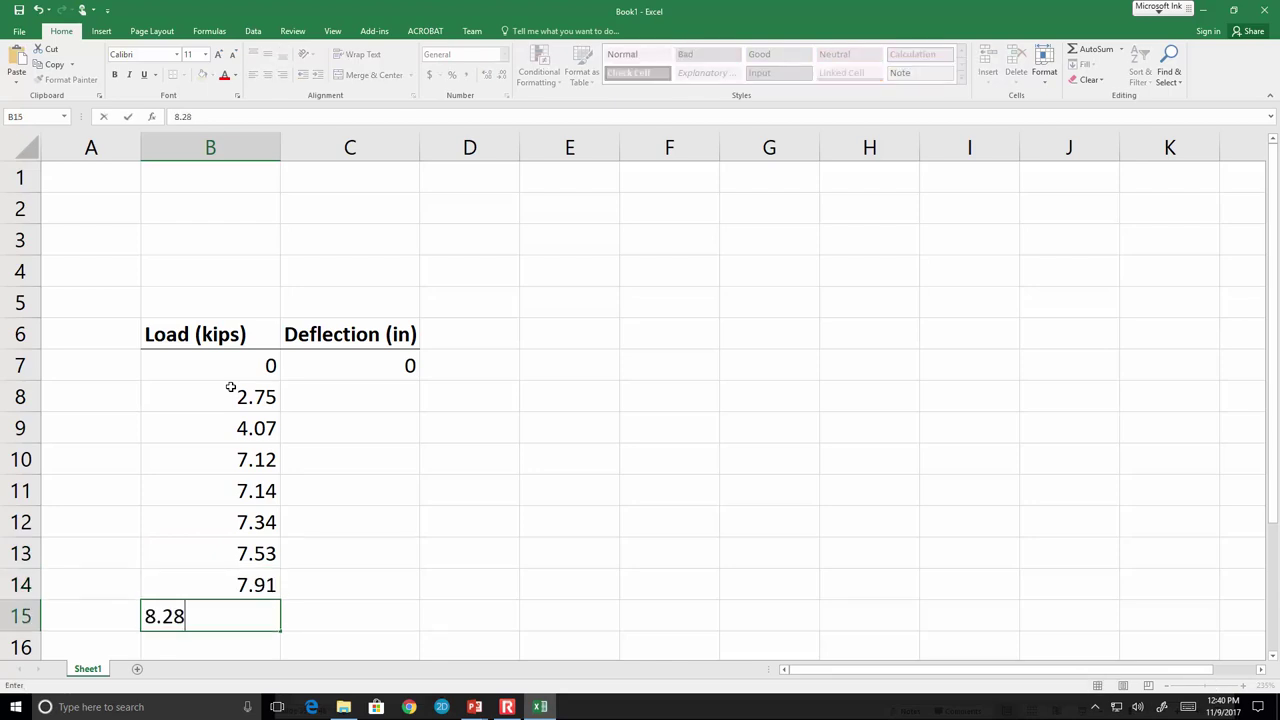
key(Return)
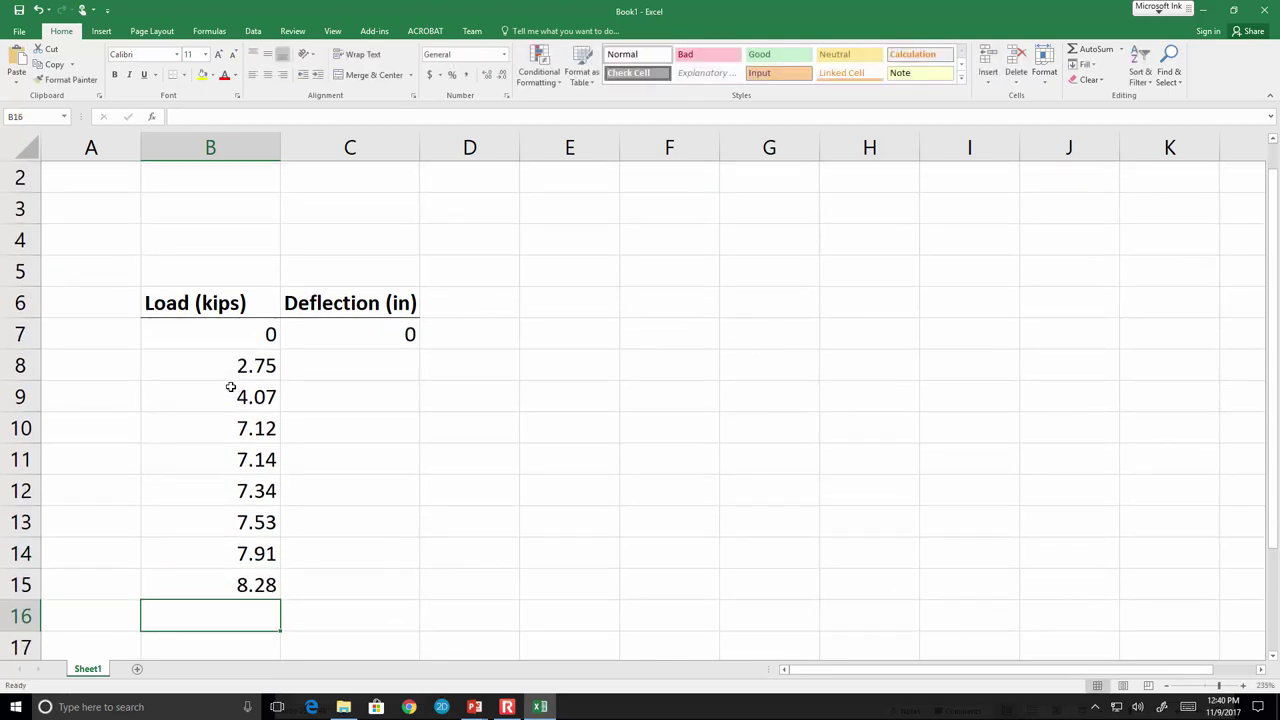
text(8.56)
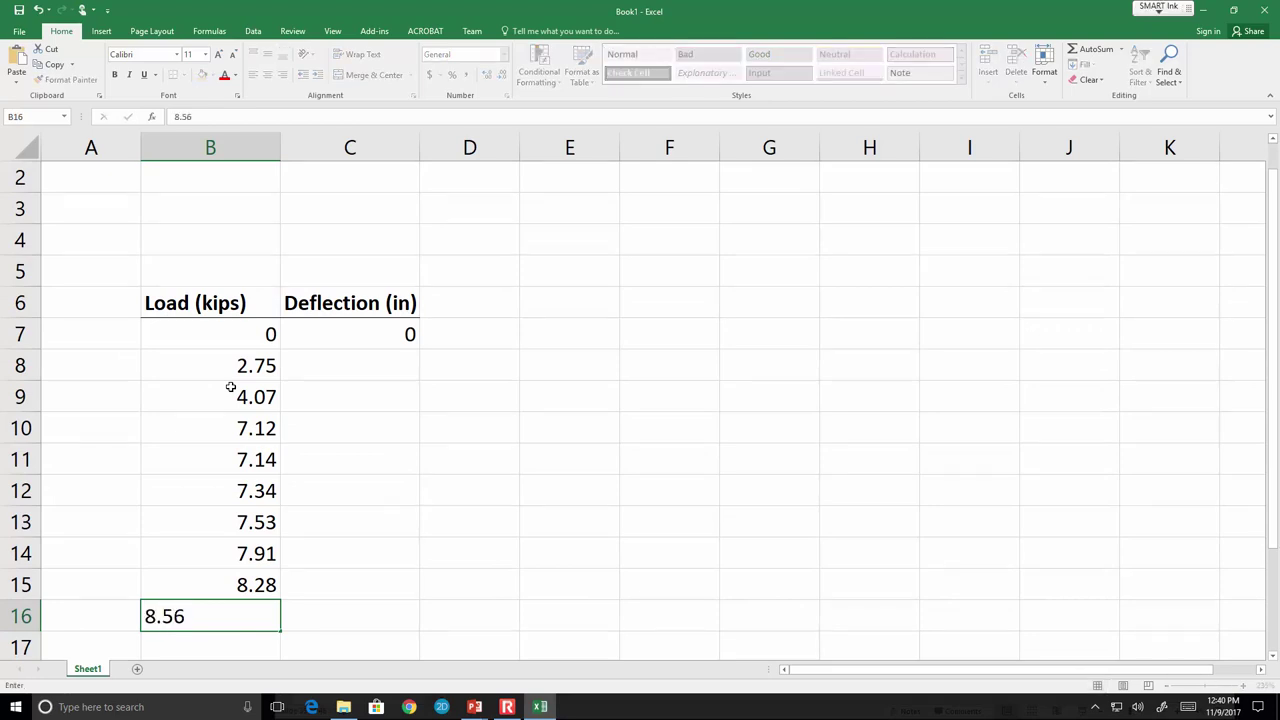
key(Return)
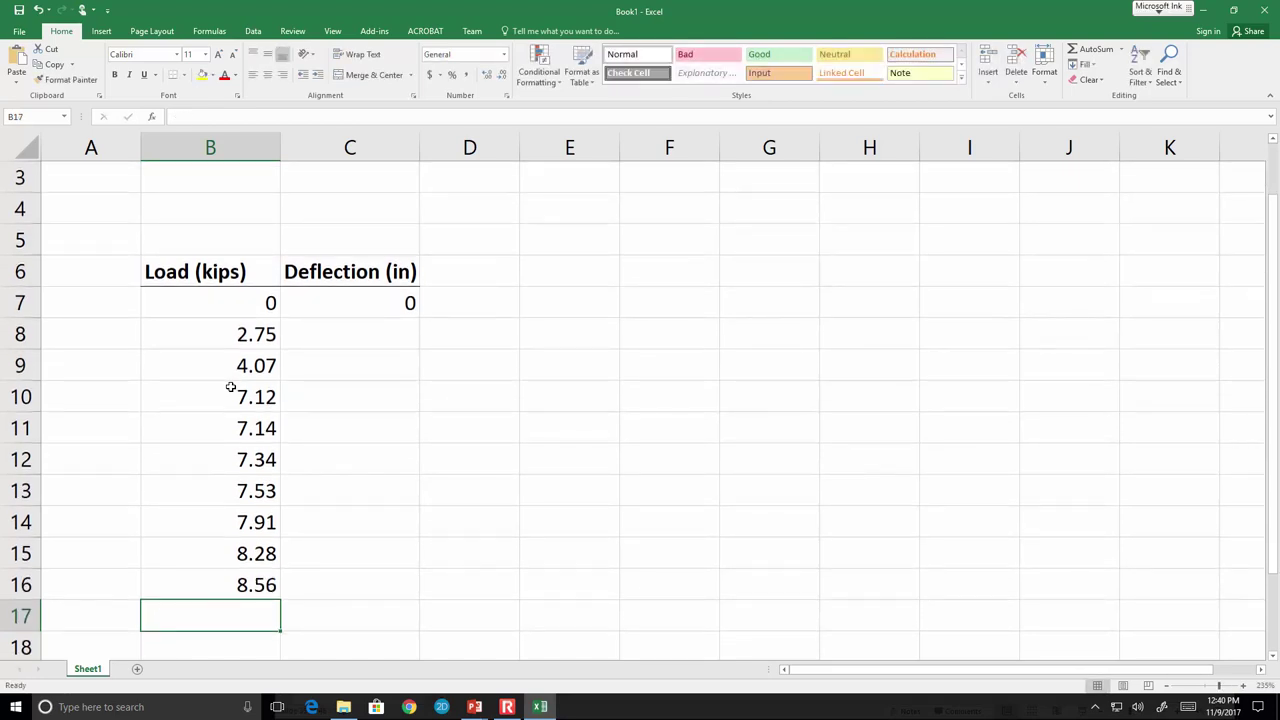
Enter the load values 8.79, 8.98 and 9.15 in cells B17 to B19.
text(8.79)
key(Return)
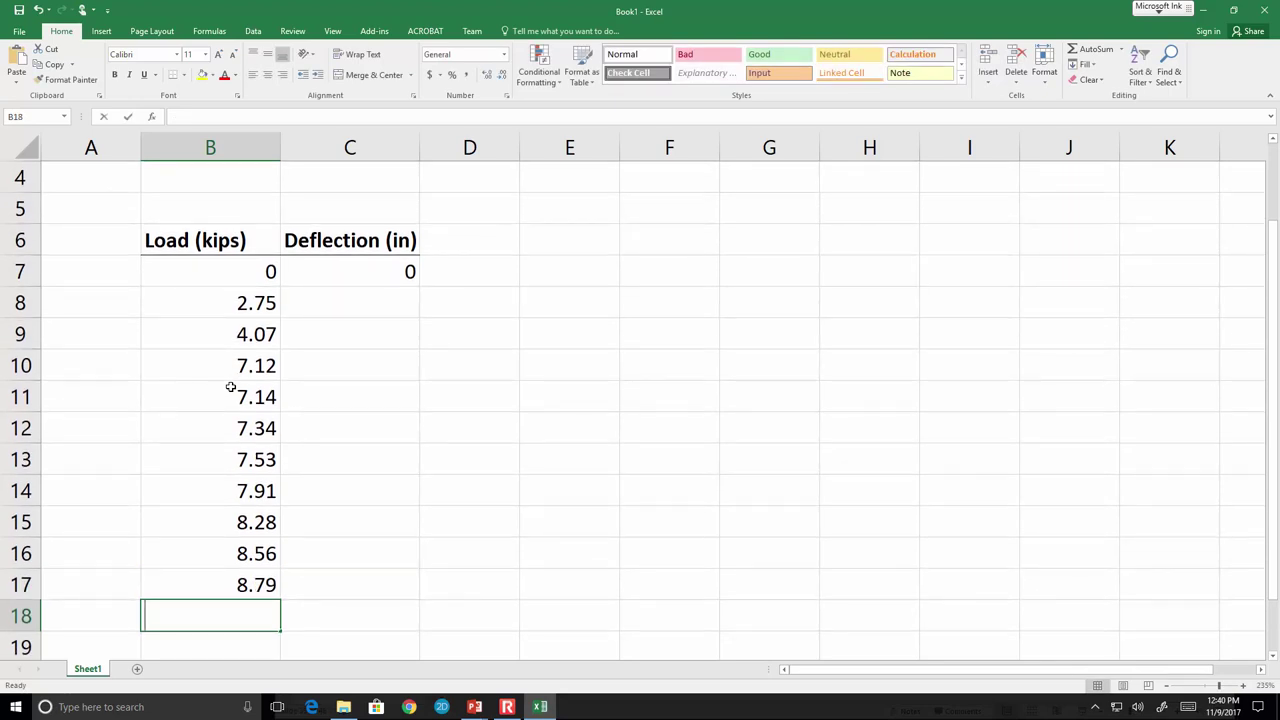
text(8.98)
key(Return)
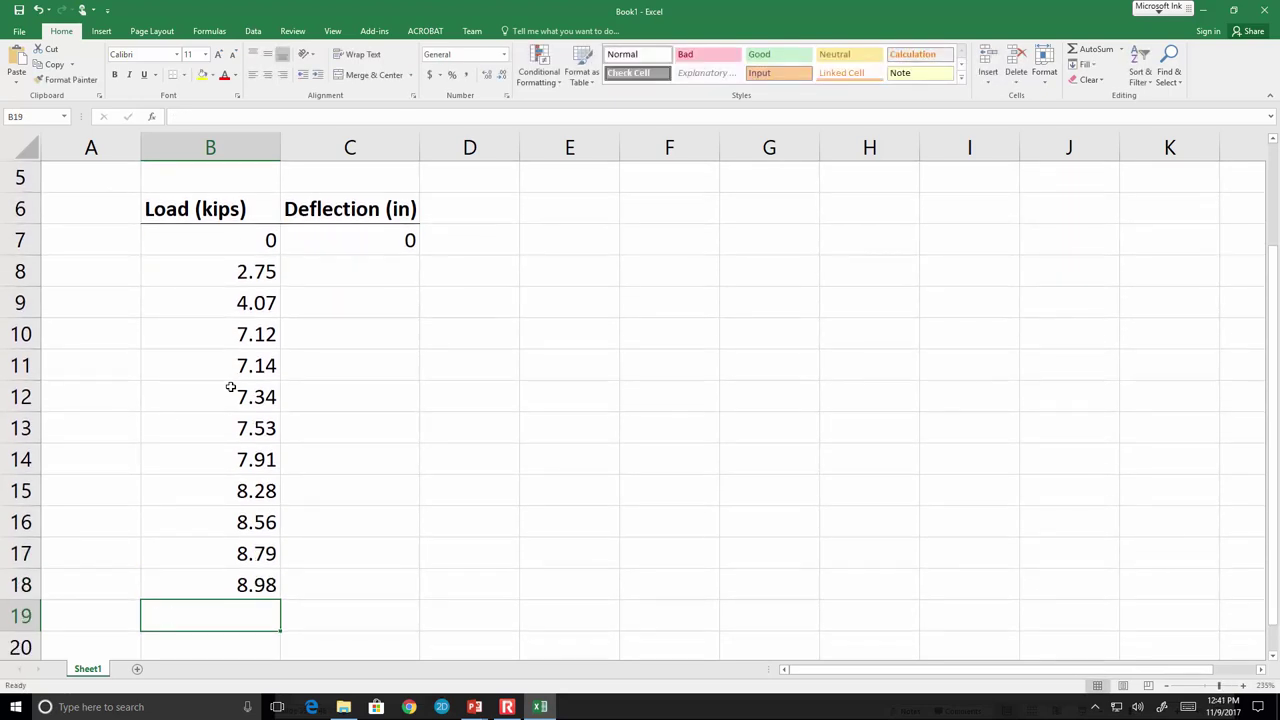
text(9.15)
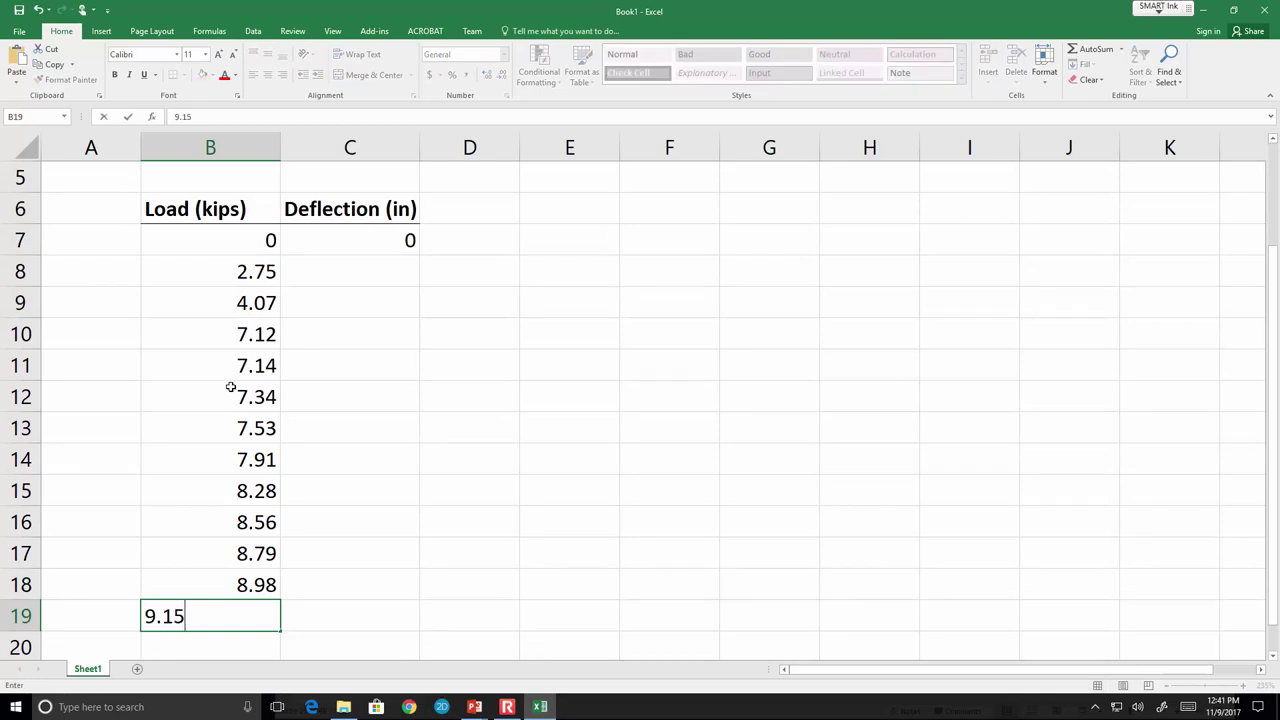
key(Return)
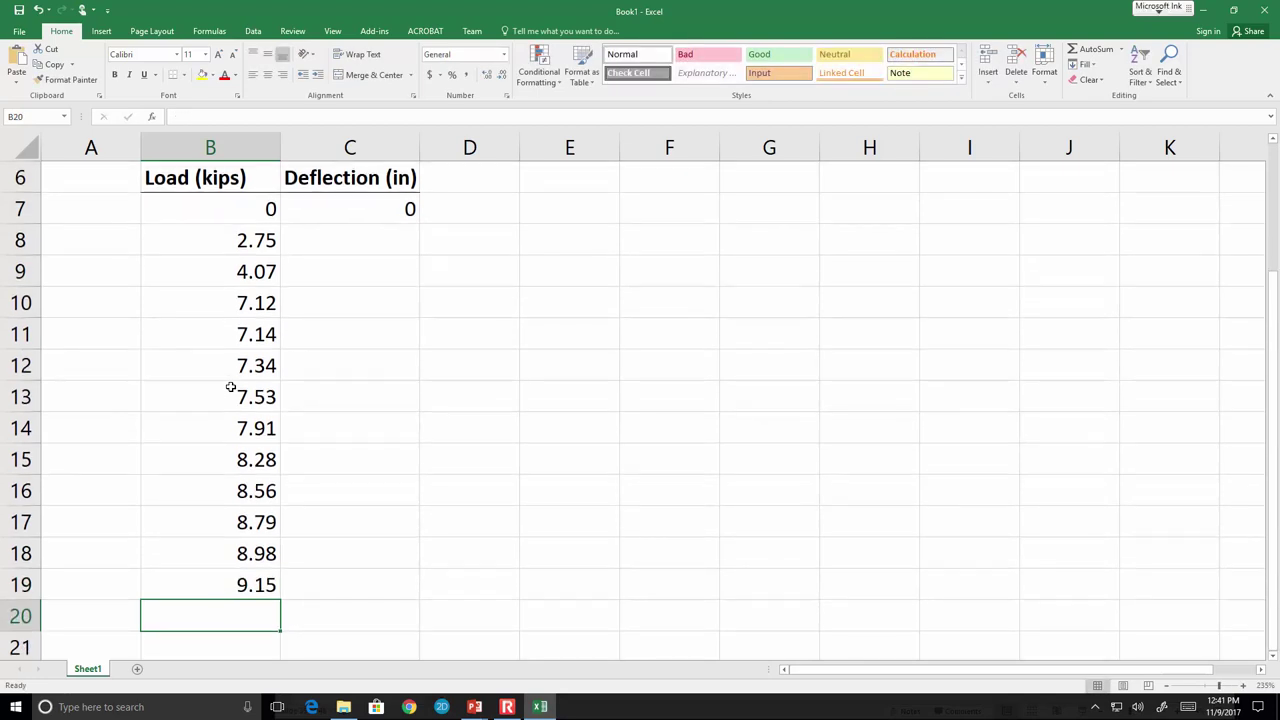
Enter the load values 9.25 and 9.35 in cells B20 and B21.
text(9.25)
key(Return)
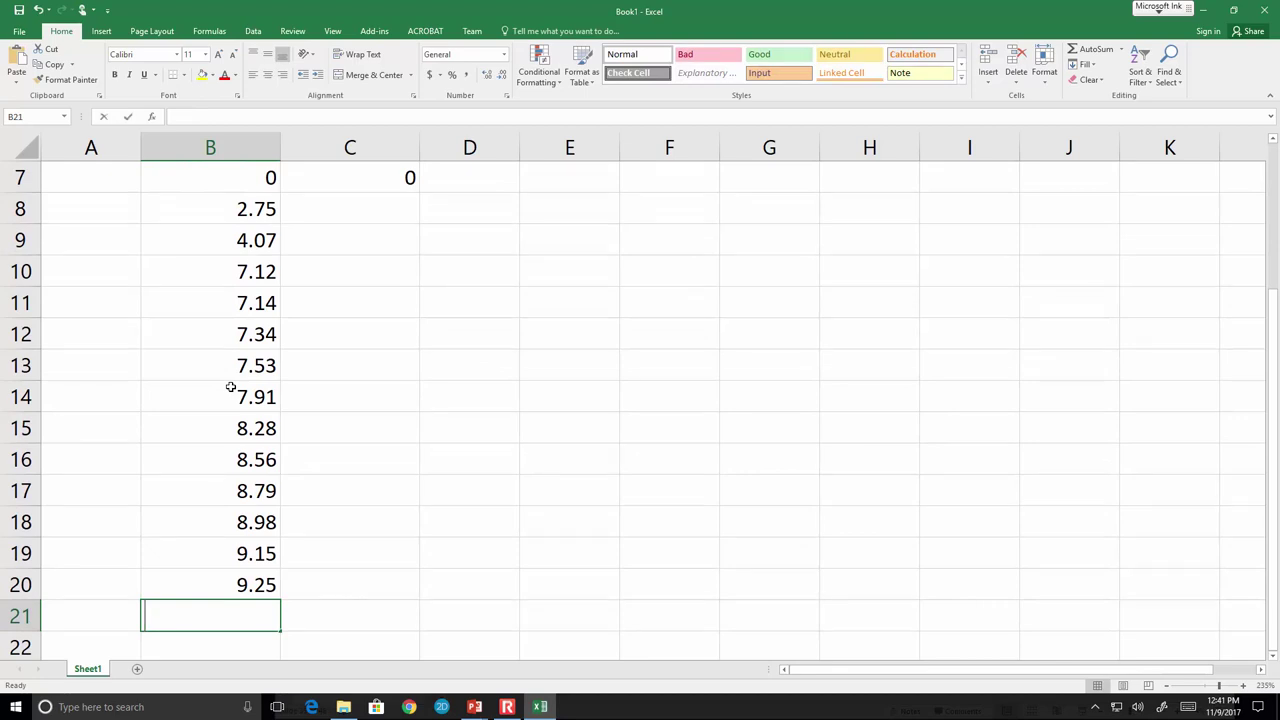
text(9.35)
key(Return)
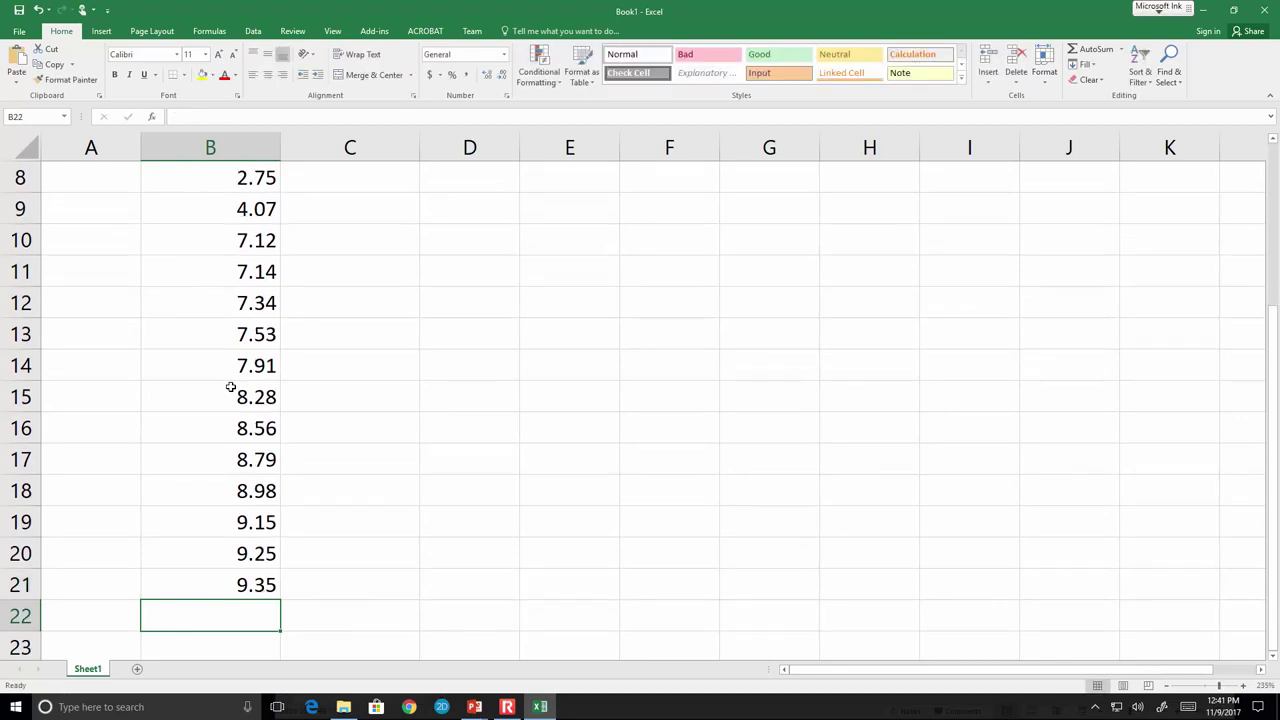
Enter the load values 9.44 and 7.87 in cells B22 and B23.
text(9.44)
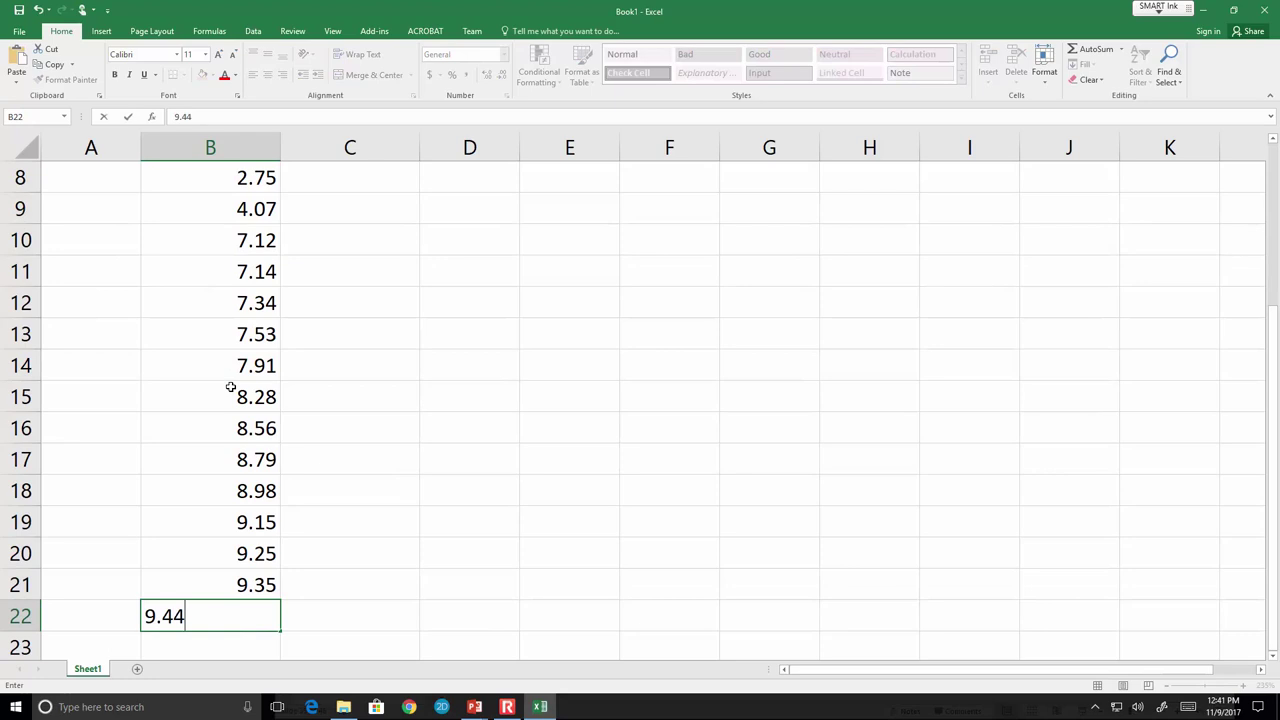
key(Return)
text(7)
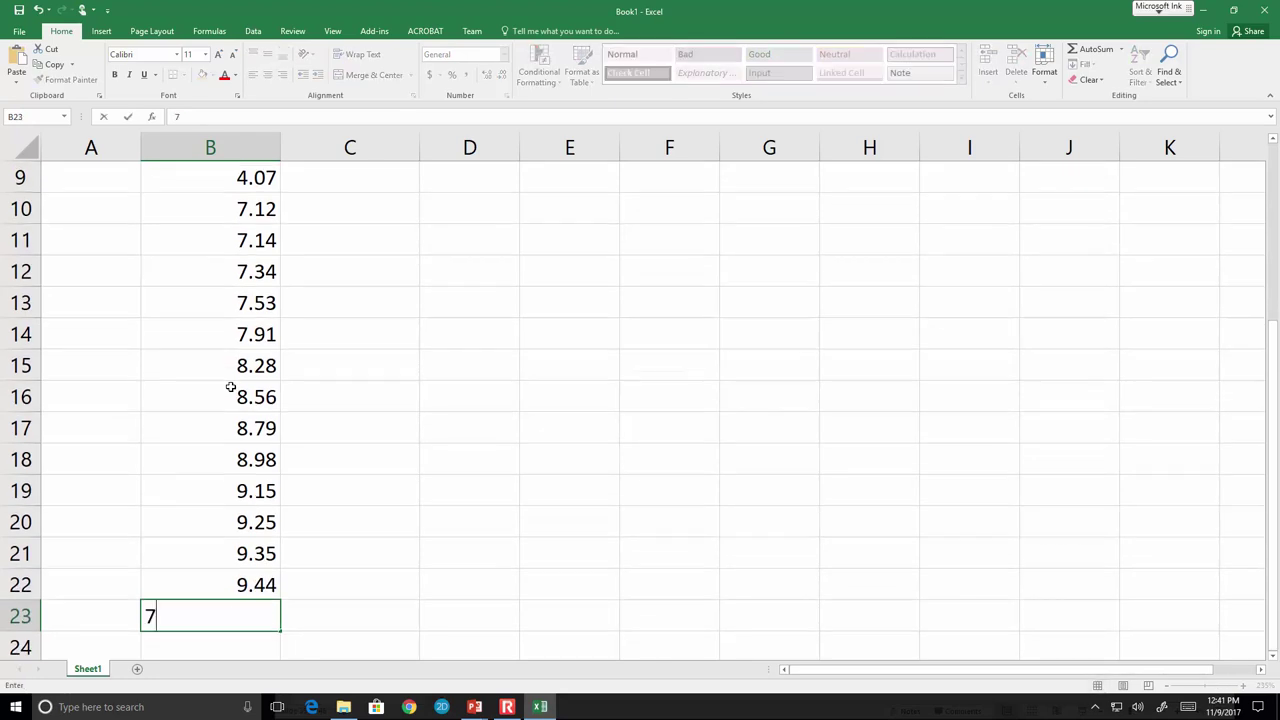
text(.87)
key(Return)
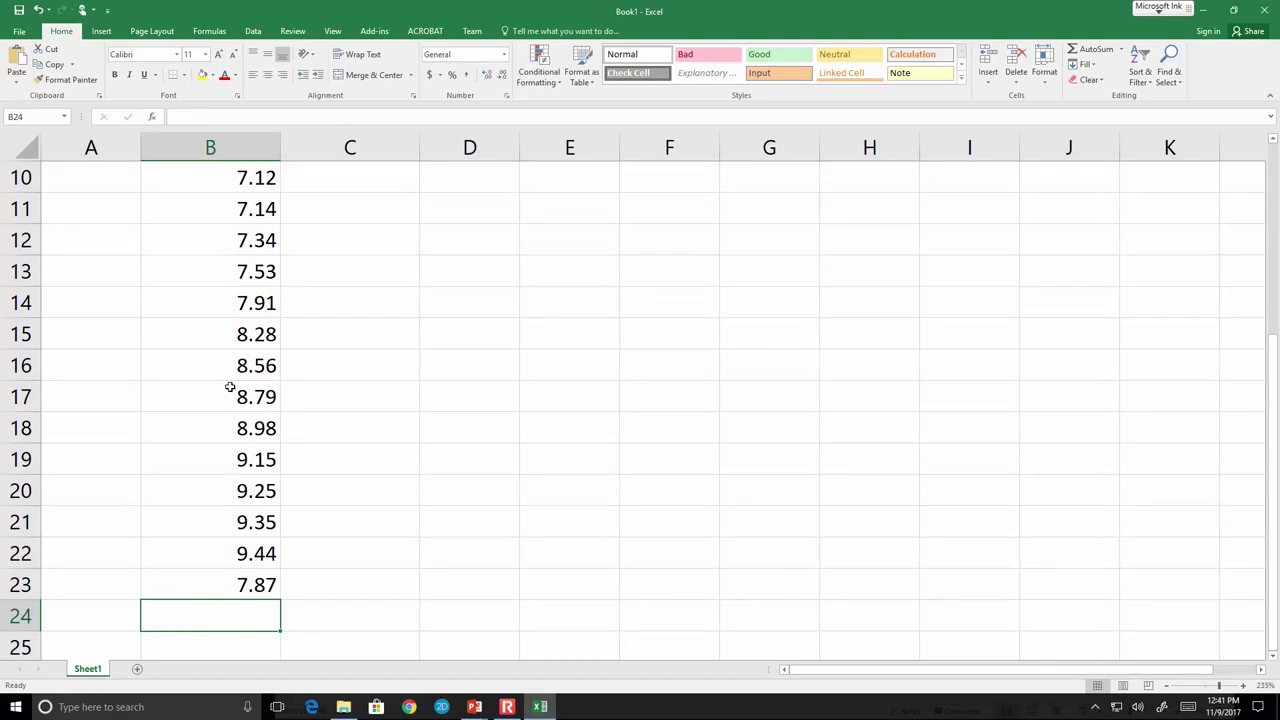
Set the ribbon to auto-hide so the worksheet fills the screen.
ctrl+scroll(230, 386, down, 3)
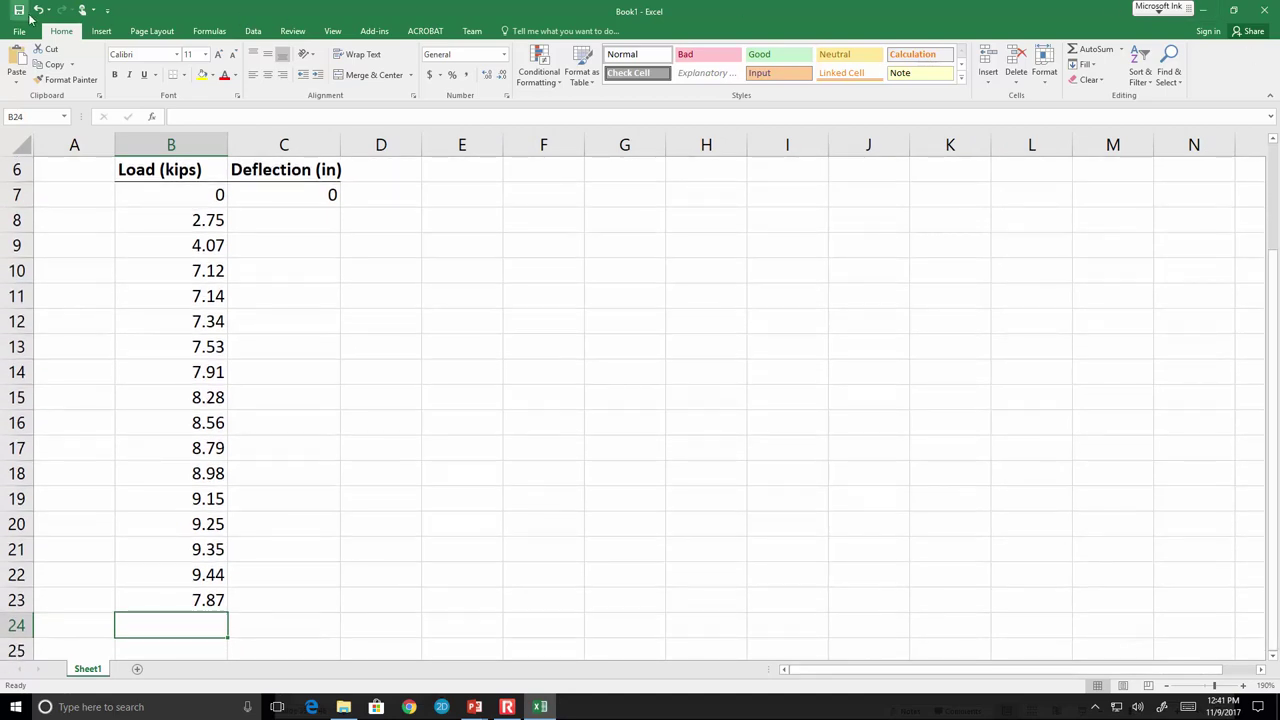
click(333, 33)
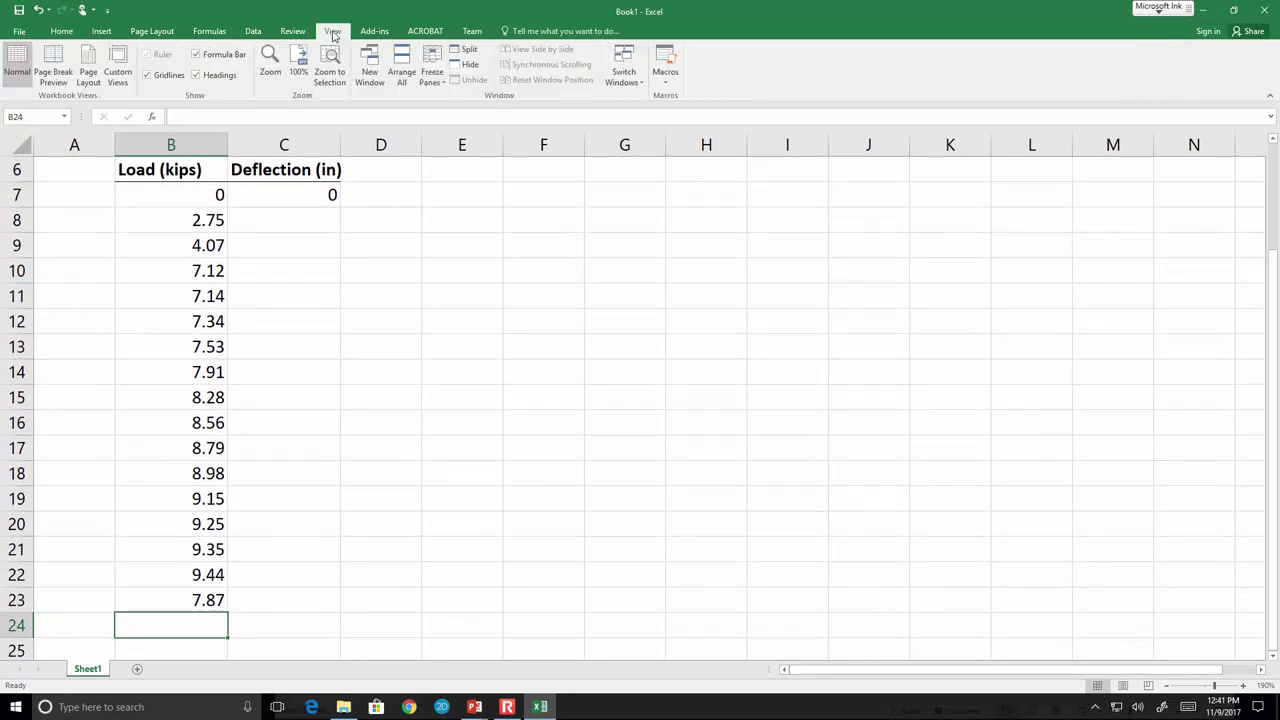
click(62, 31)
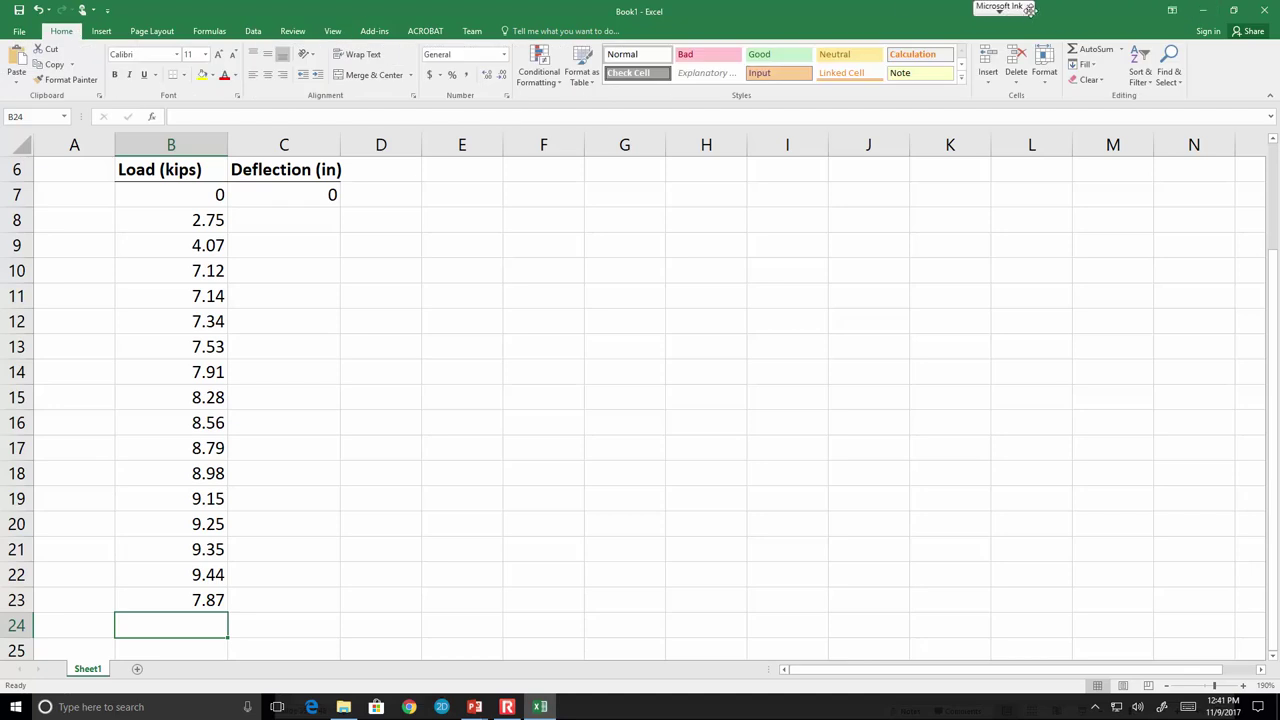
click(1172, 10)
click(1170, 32)
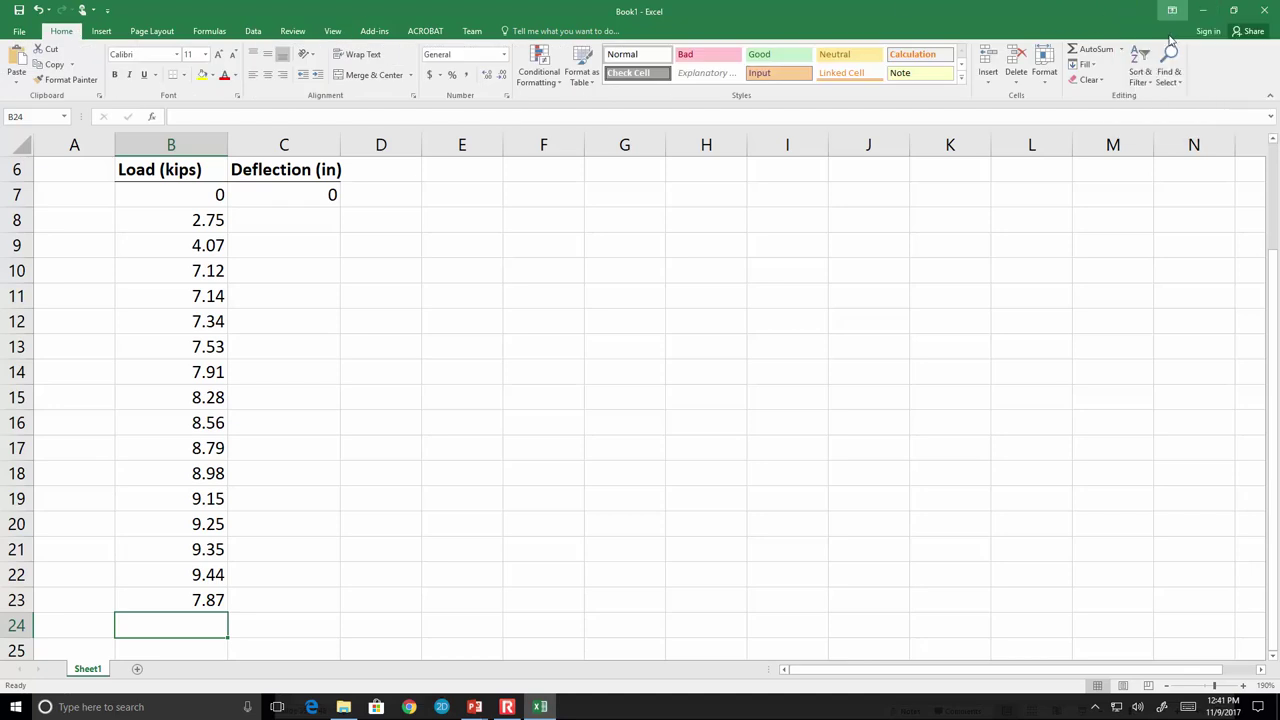
Enter the deflection values 0.00096 and 0.00141 in cells C8 and C9.
scroll(250, 206, up, 1)
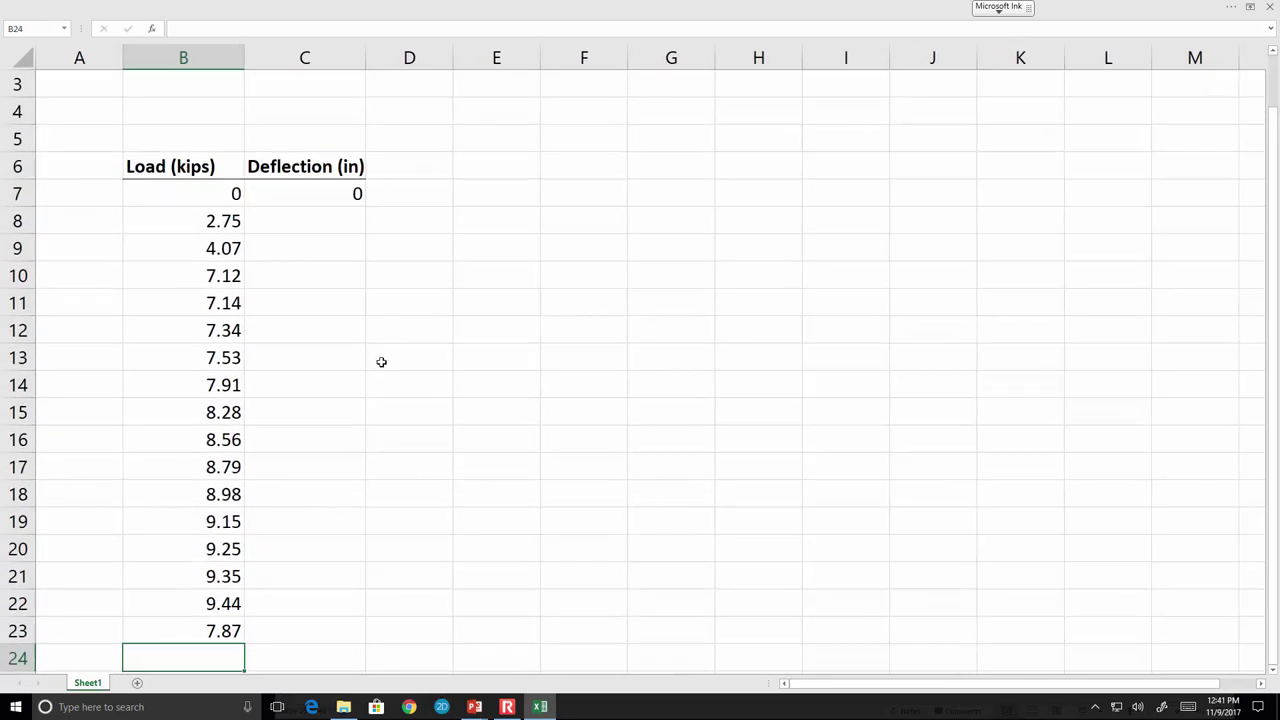
scroll(331, 356, up, 1)
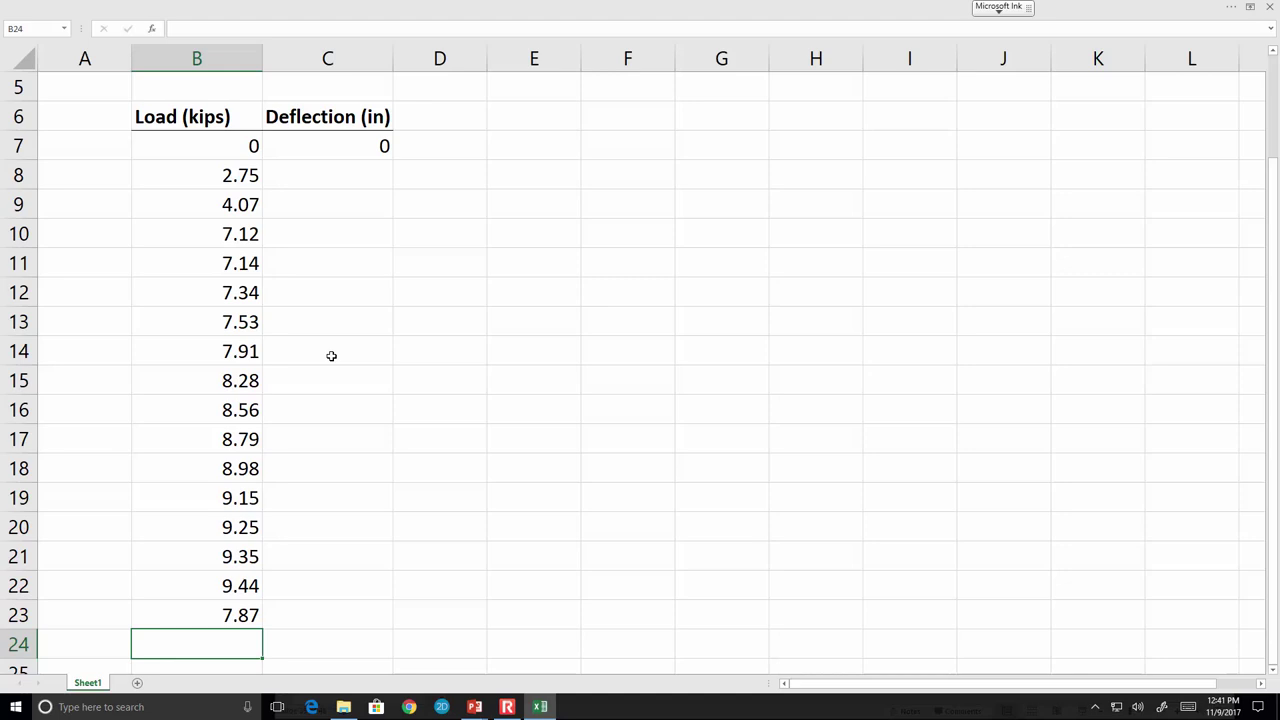
click(375, 174)
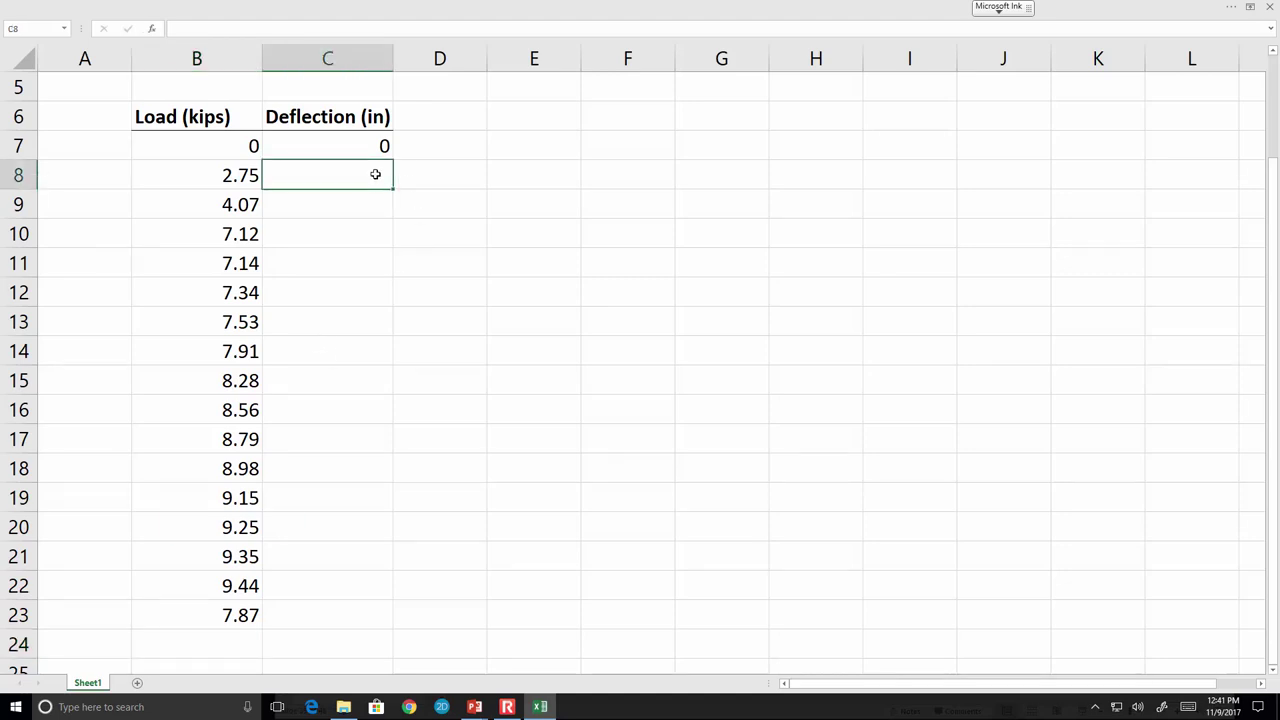
text(.000)
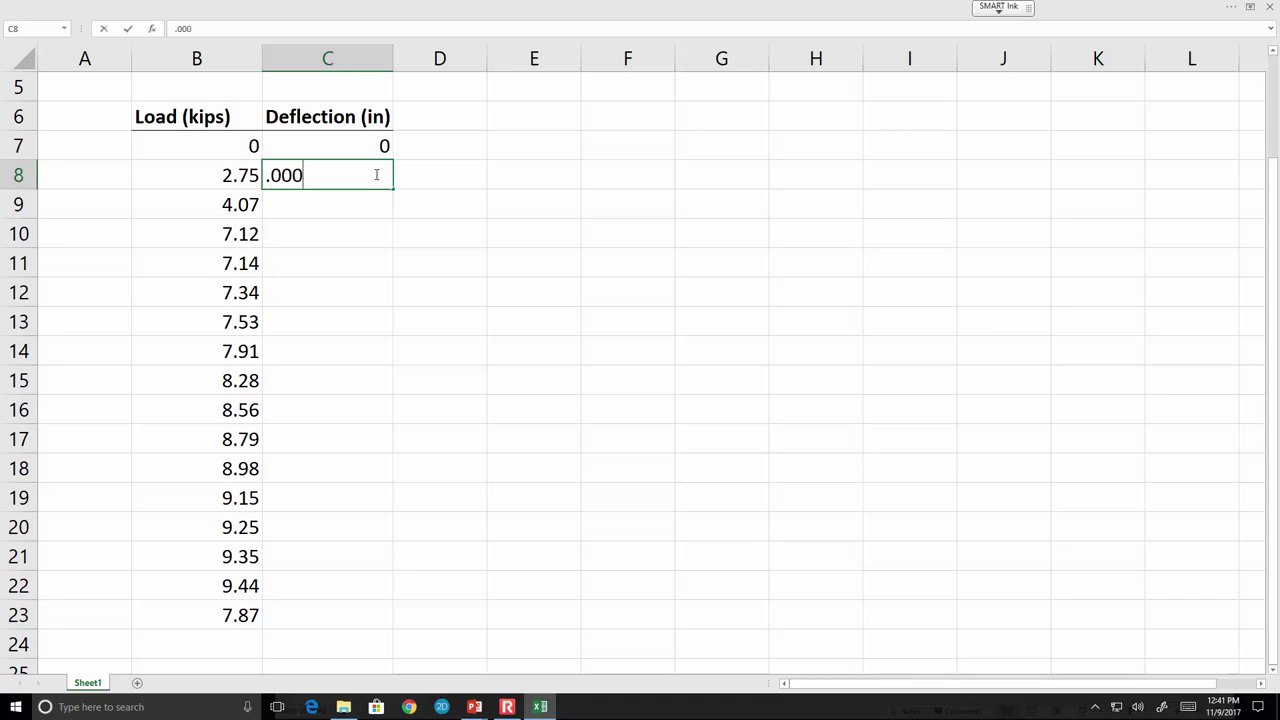
text(96)
key(Return)
text(.11)
key(BackSpace)
key(BackSpace)
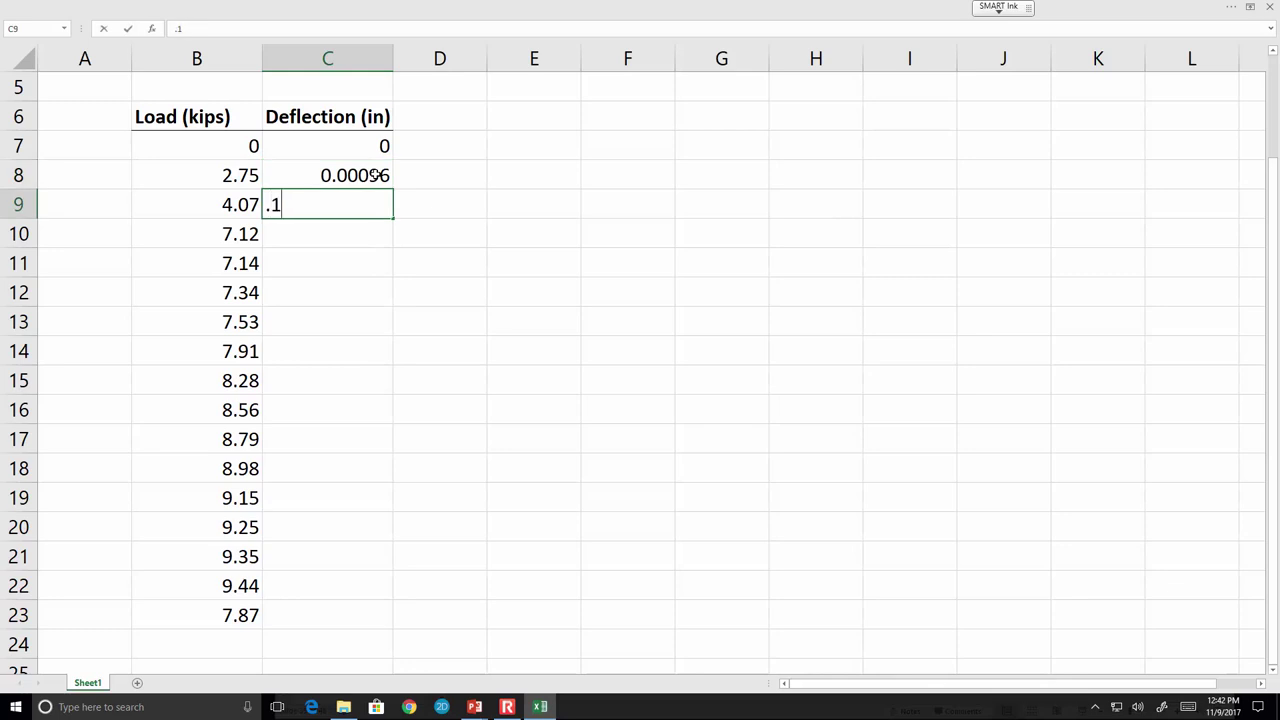
text(00141)
key(ctrl+Return)
key(Return)
Enter the deflection values 0.00242 and 0.01691 in cells C10 and C11.
text(.00)
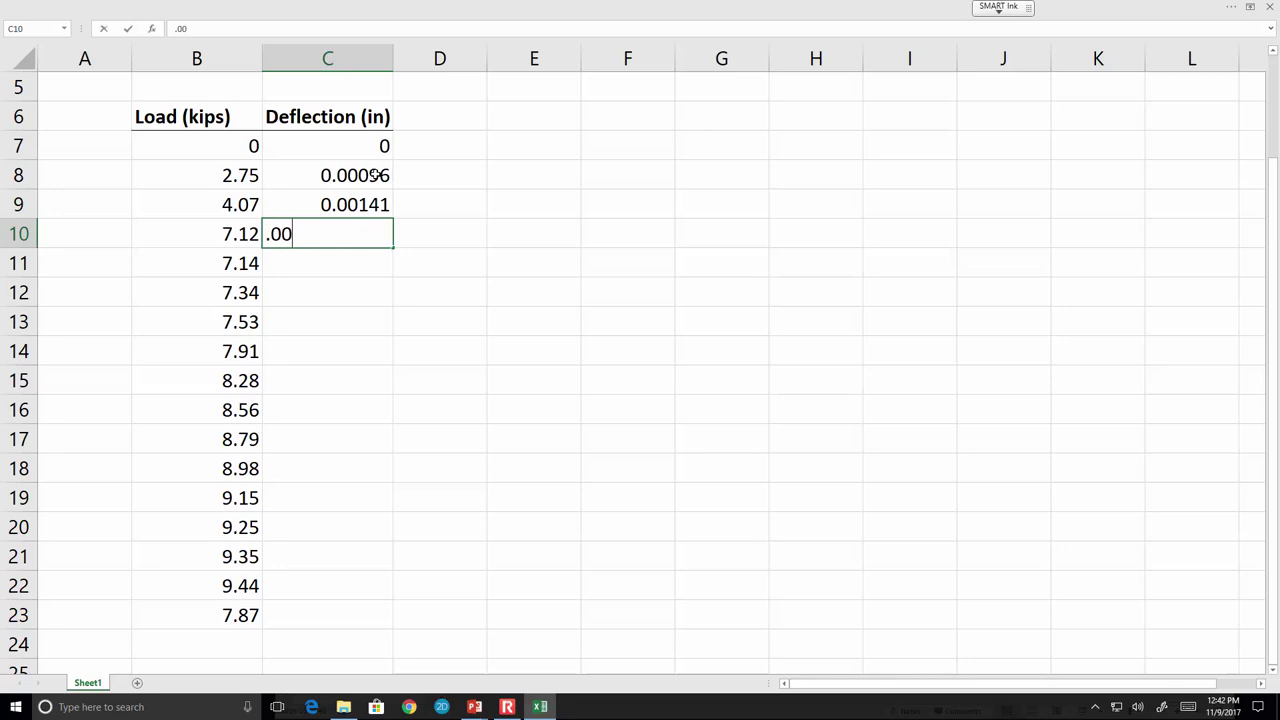
text(242)
key(Return)
text(.0)
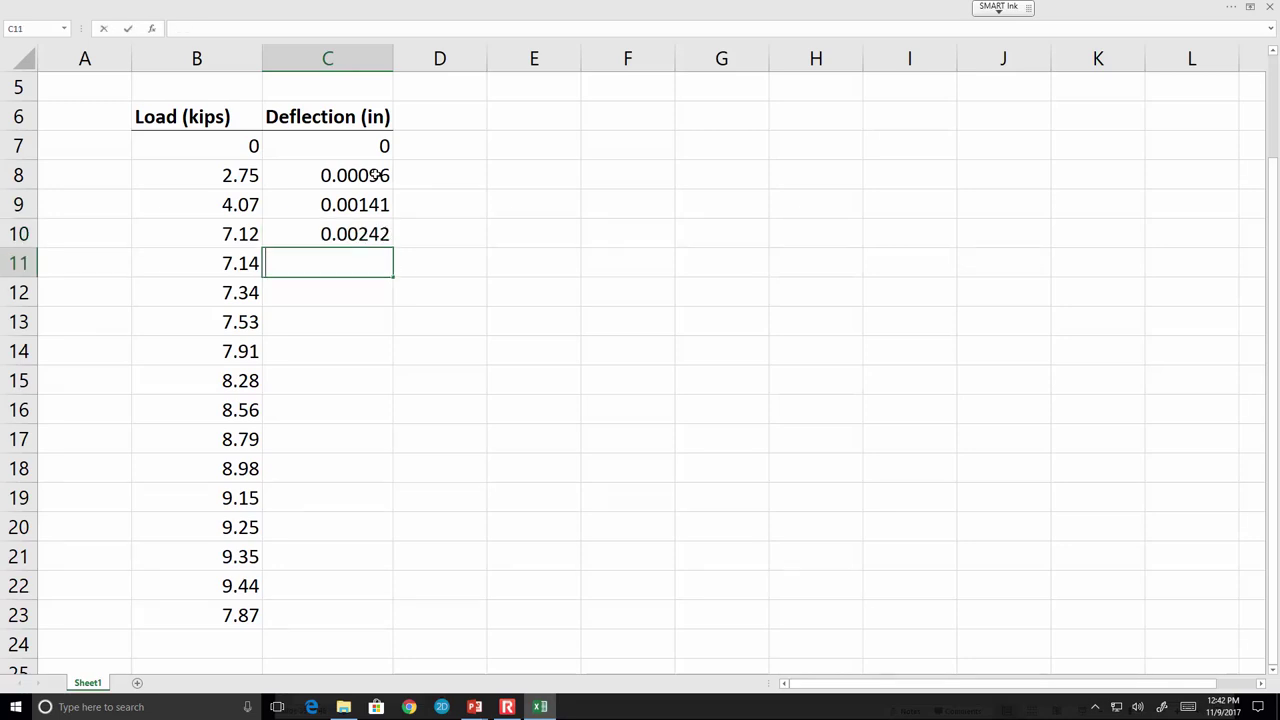
text(1691)
key(Return)
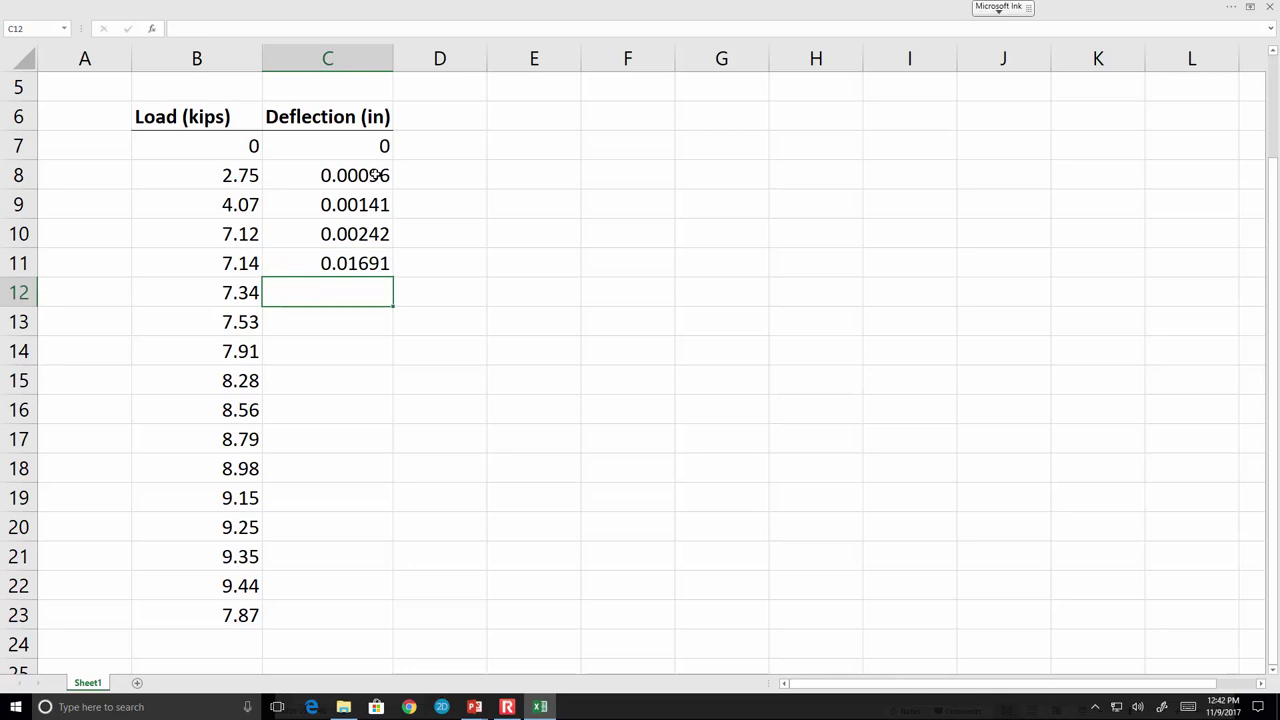
Enter the deflection values 0.04196, 0.04599 and 0.05847 in cells C12 to C14.
text(0.04196)
key(Return)
text(.)
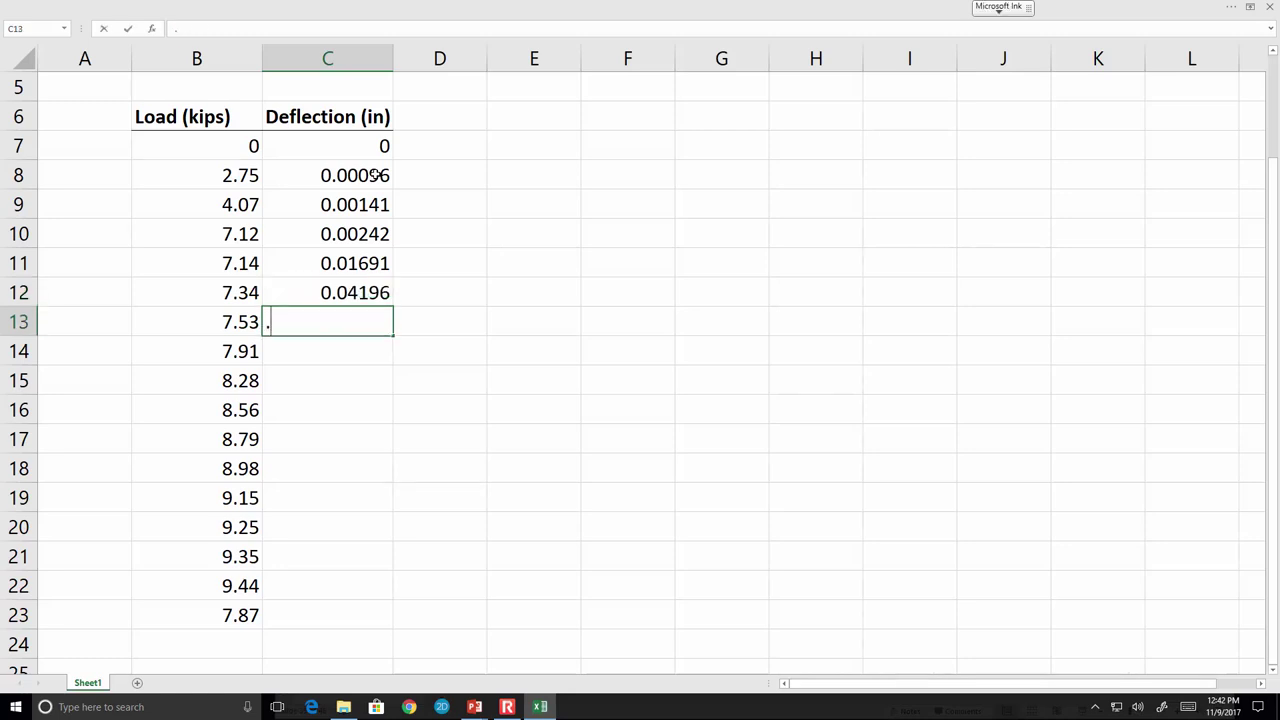
text(04599)
key(Return)
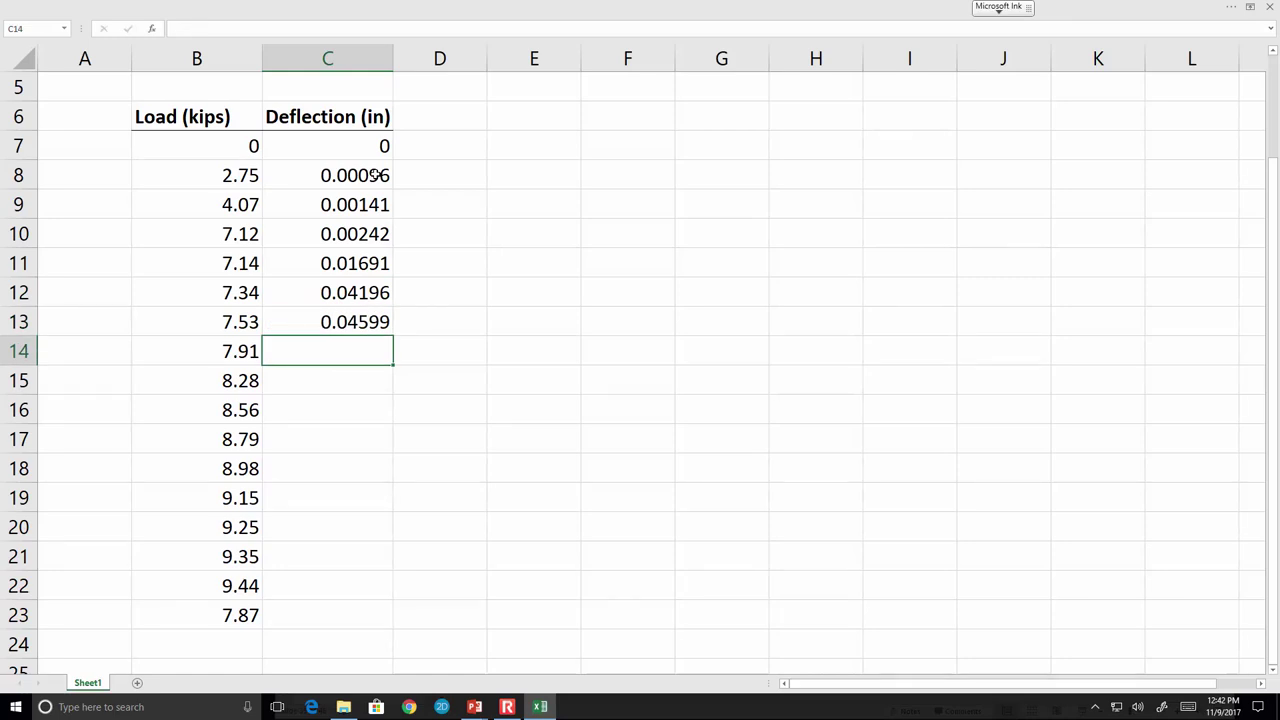
text(.05847)
key(Return)
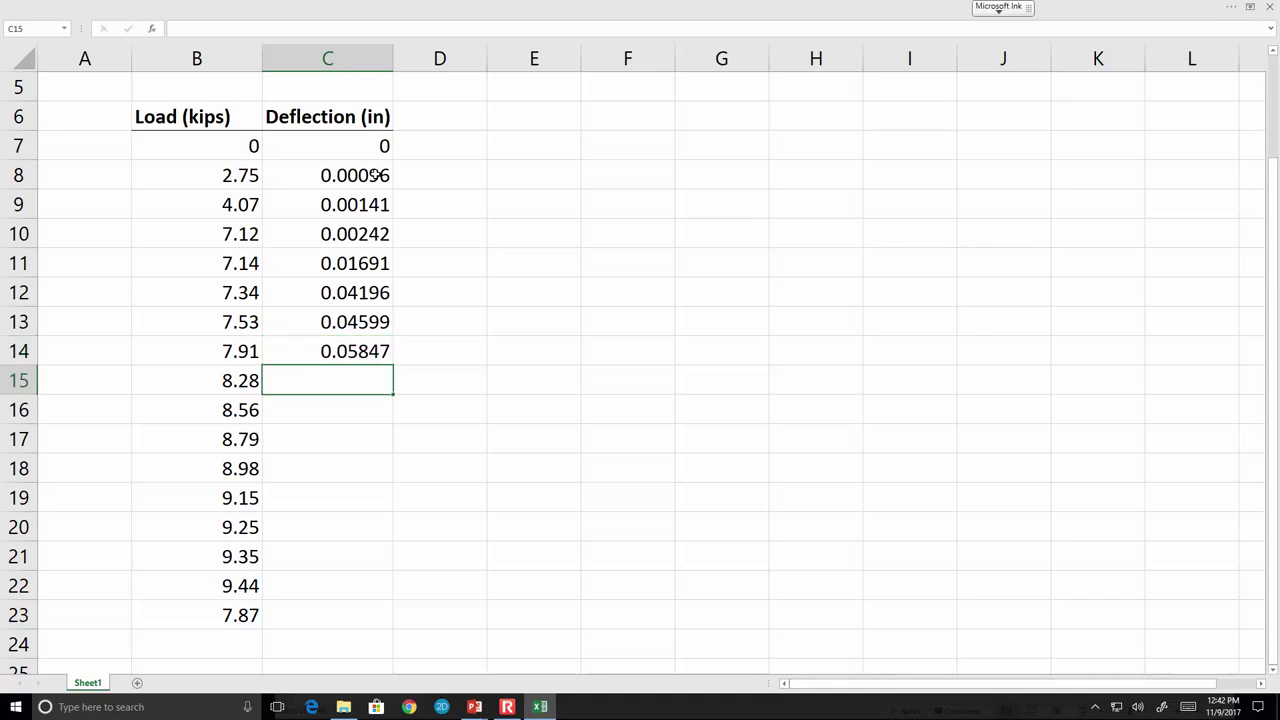
Enter the deflection values 0.07117, 0.08301 and 0.09577 in cells C15 to C17.
text(.07117)
key(Return)
text(.)
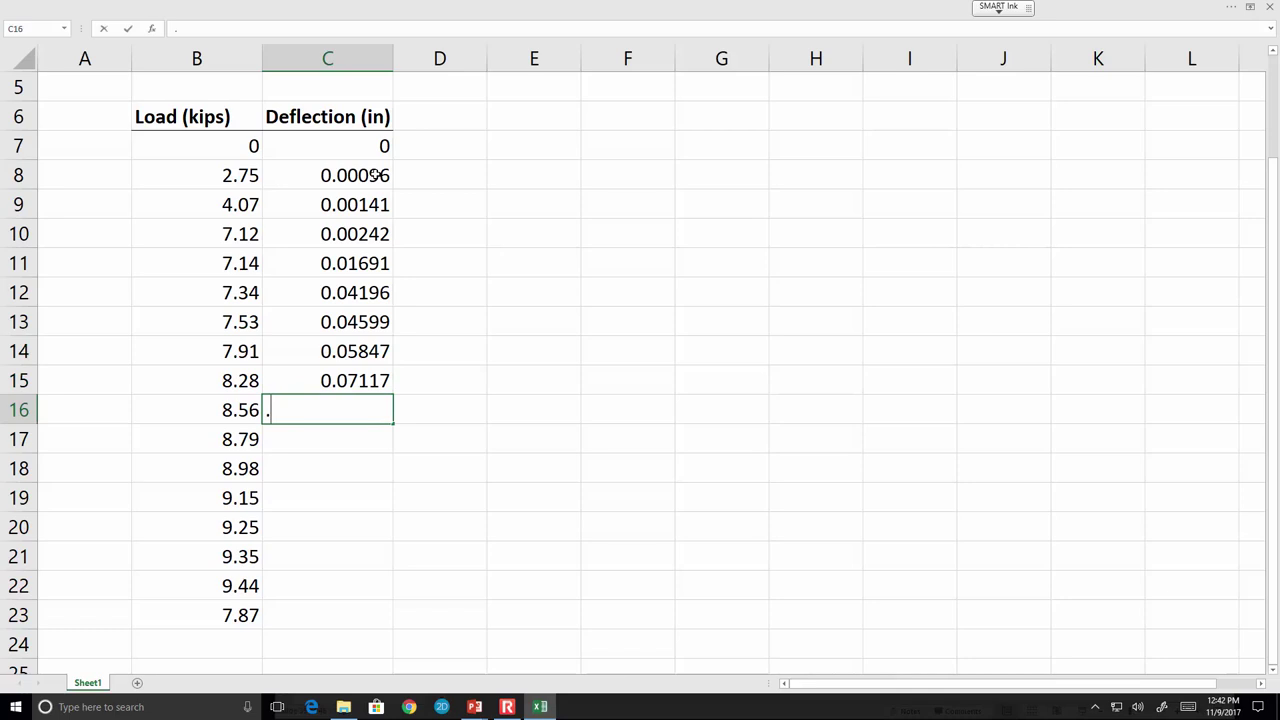
text(08301)
key(Return)
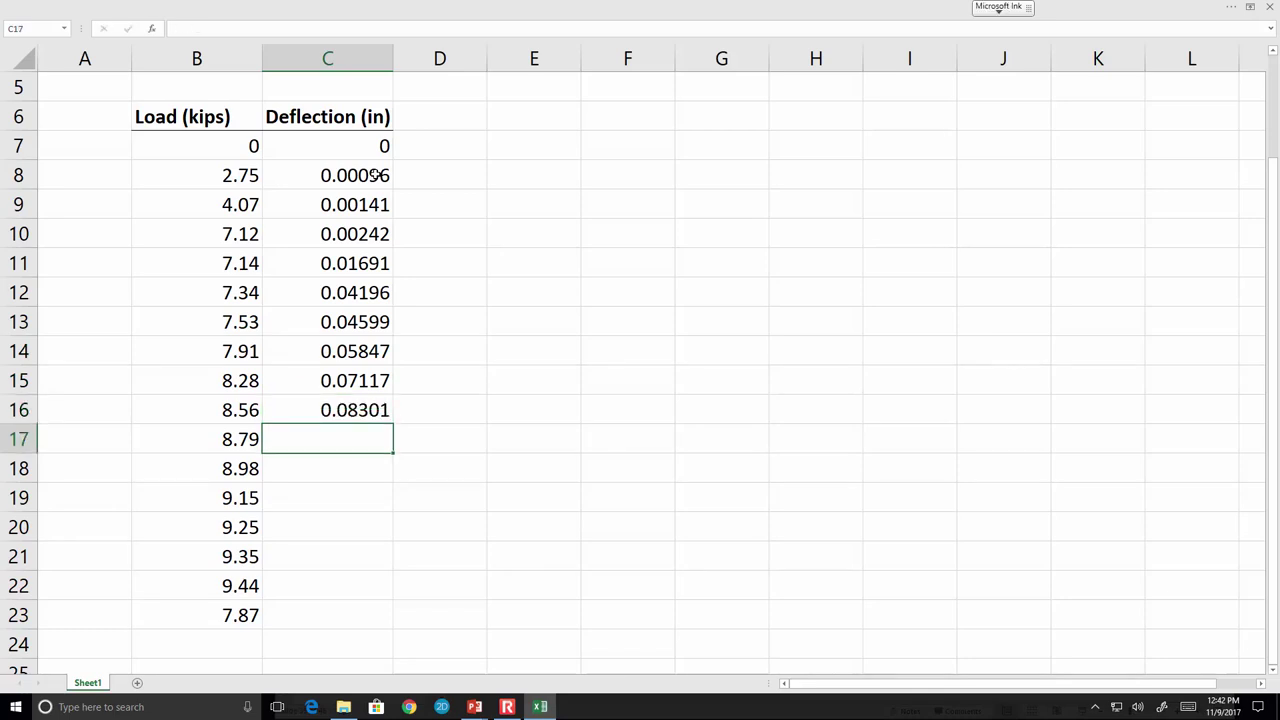
text(.09)
text(577)
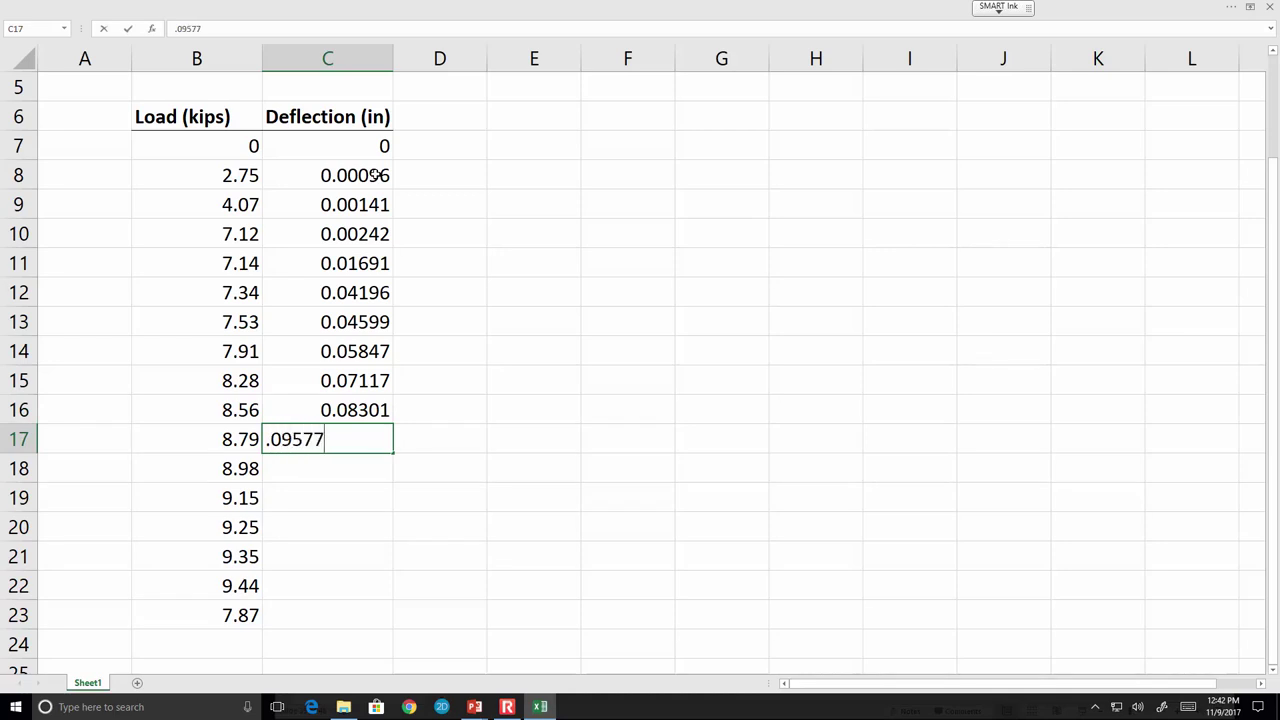
key(Return)
Enter the deflection values 0.10878, 0.12207 and 0.13372 in cells C18 to C20.
text(.)
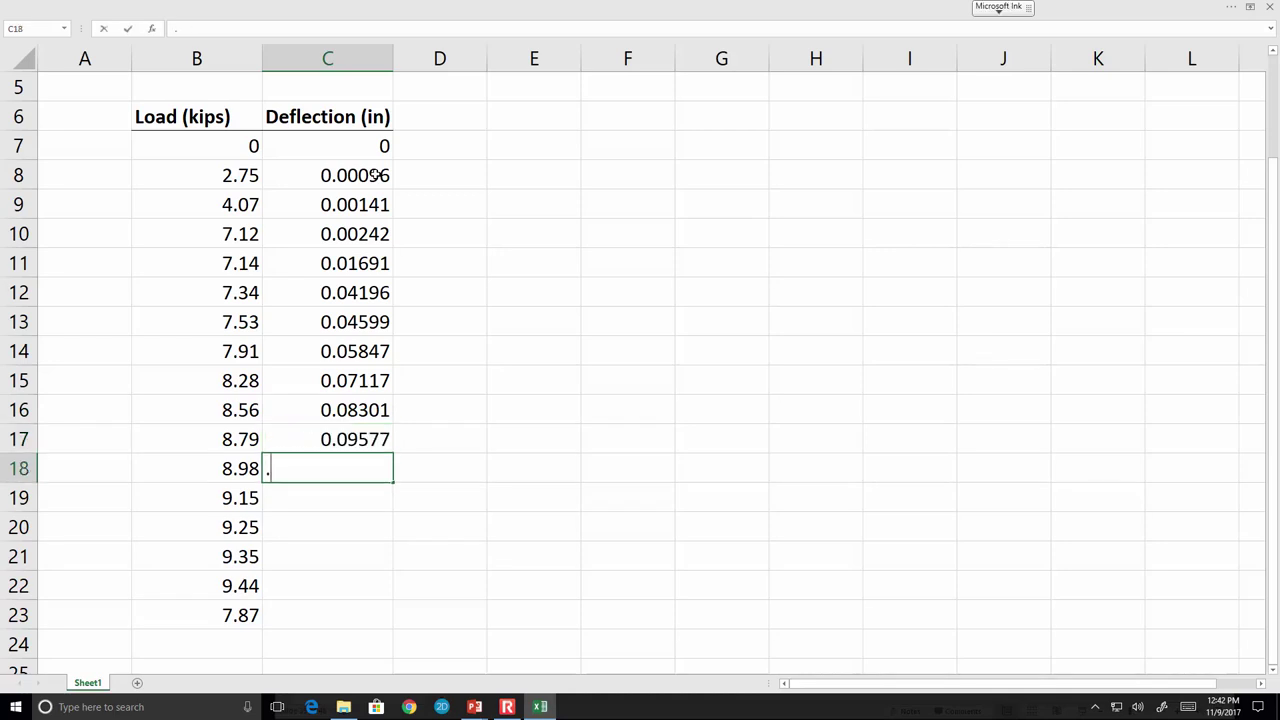
text(10878)
key(Return)
text(.12207)
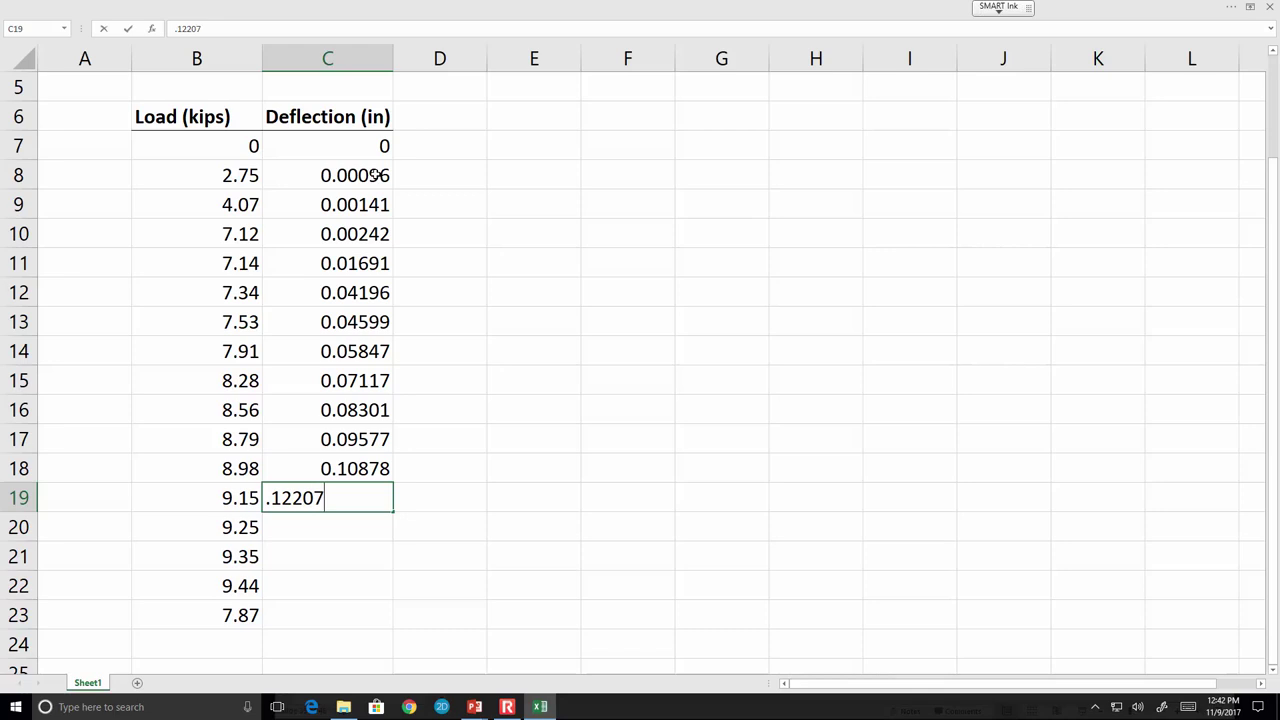
key(Return)
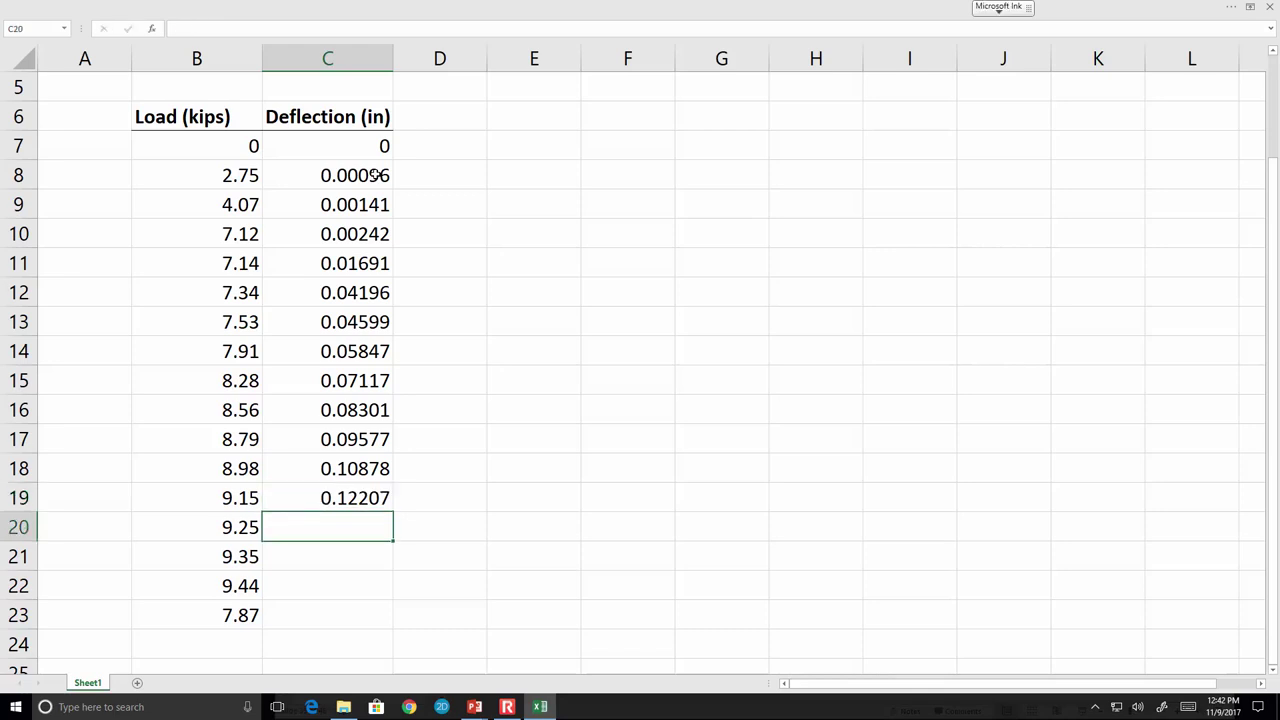
text(.13372)
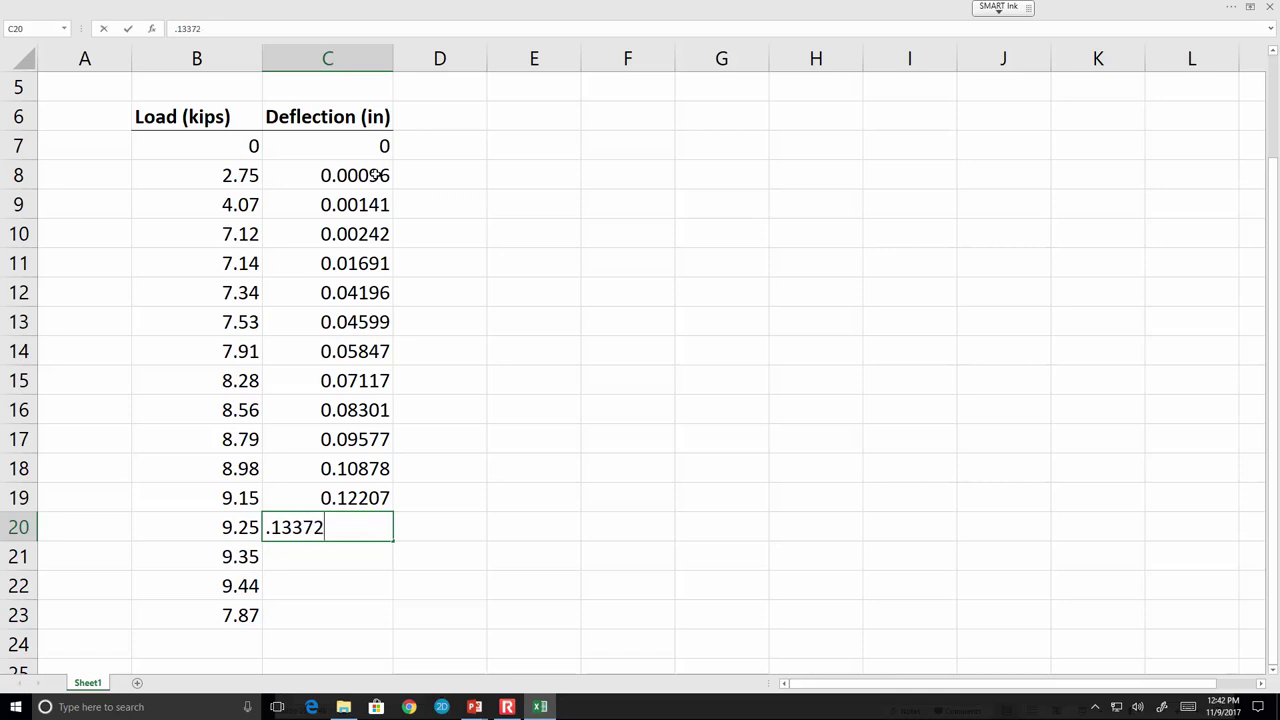
key(Return)
Enter the deflection values 0.14741, 0.18199 and 0.29814 in cells C21 to C23.
text(.147)
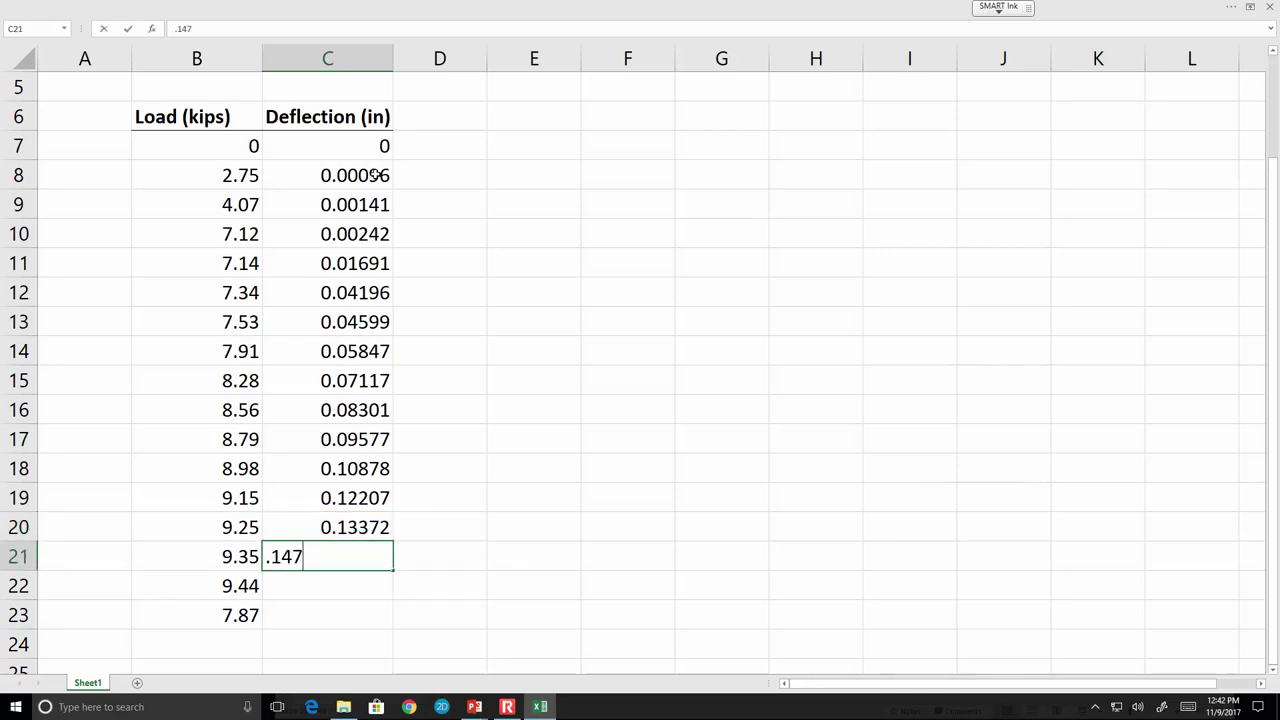
text(41)
key(Return)
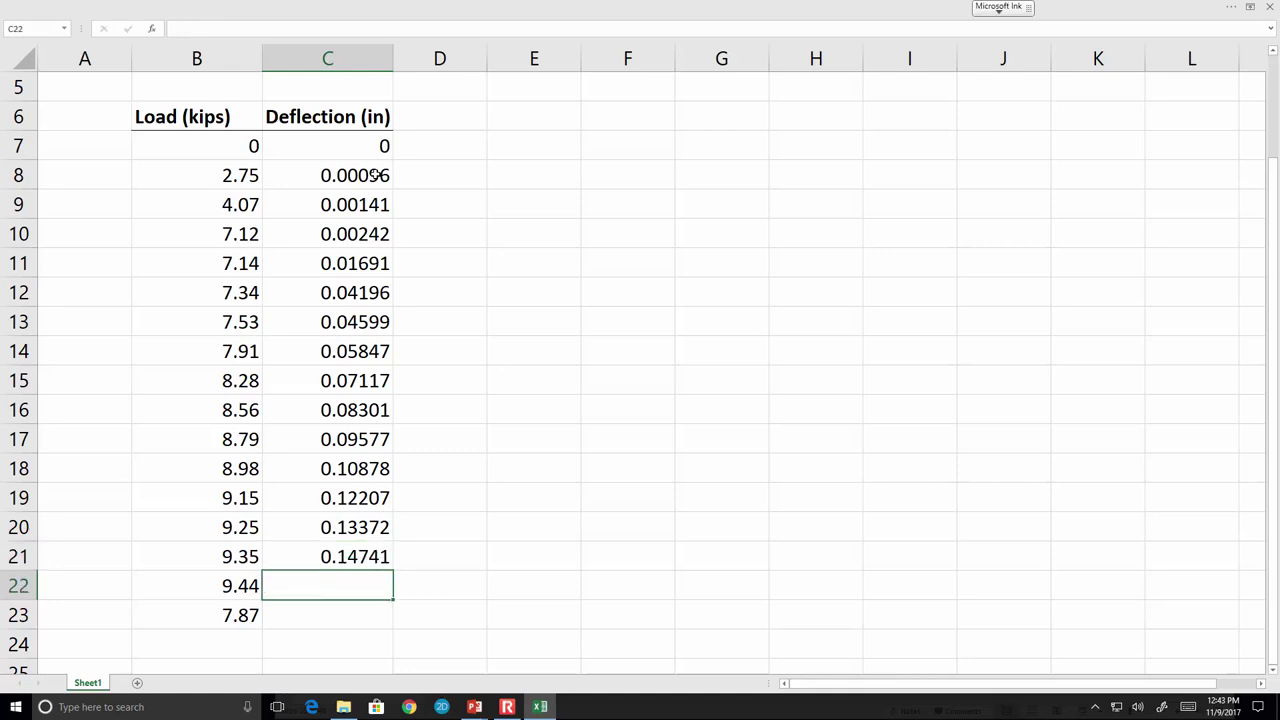
text(.18199)
key(Return)
text(.)
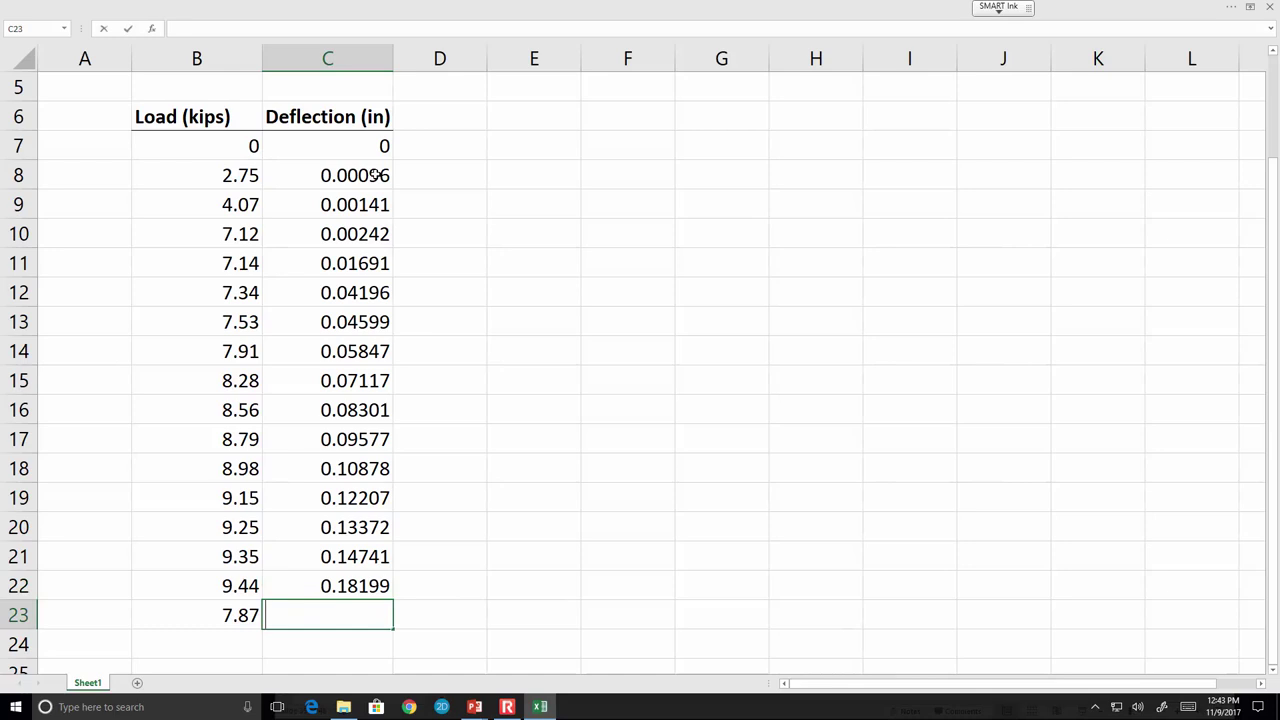
text(29814)
key(Return)
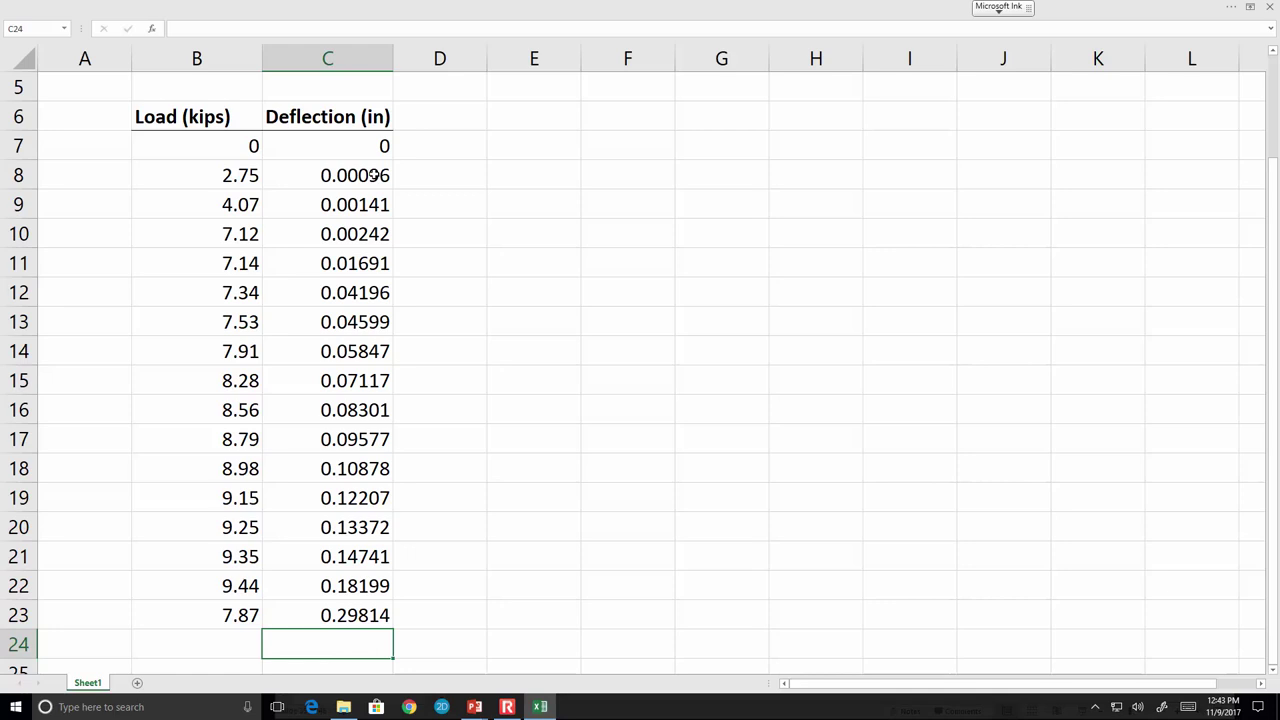
ctrl+scroll(295, 369, up, 1)
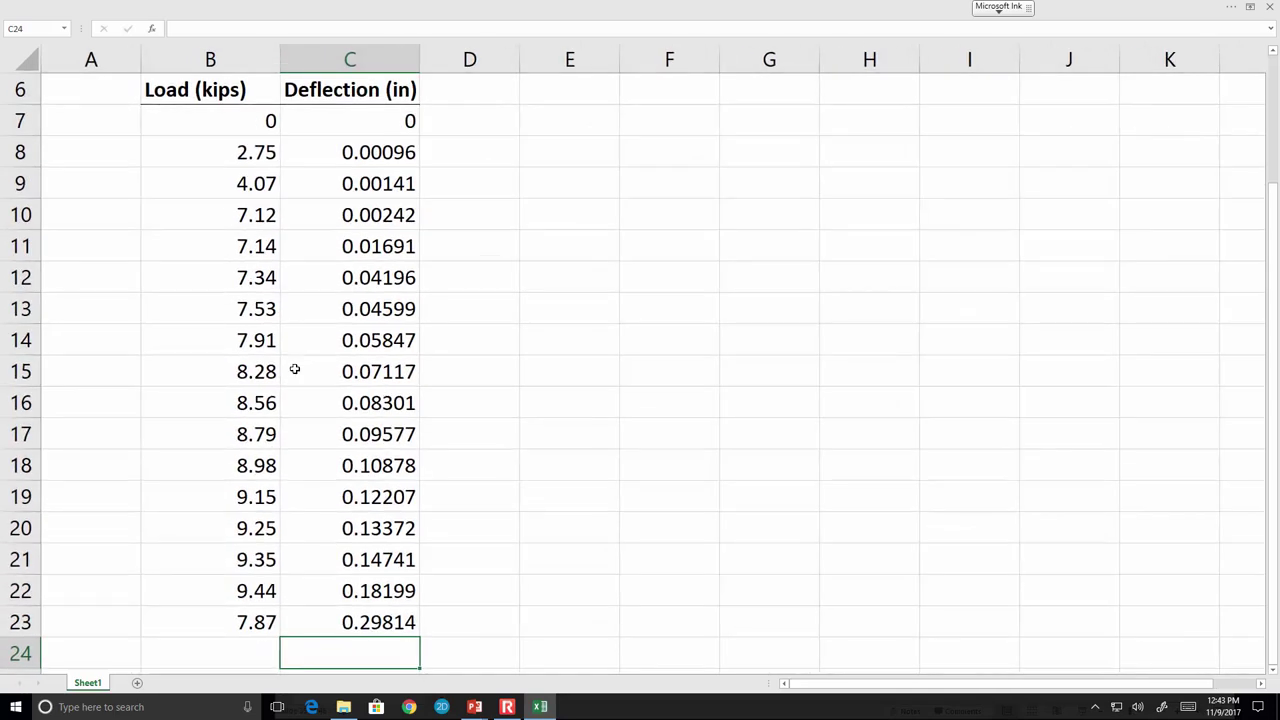
ctrl+scroll(441, 383, up, 1)
ctrl+scroll(441, 383, up, 1)
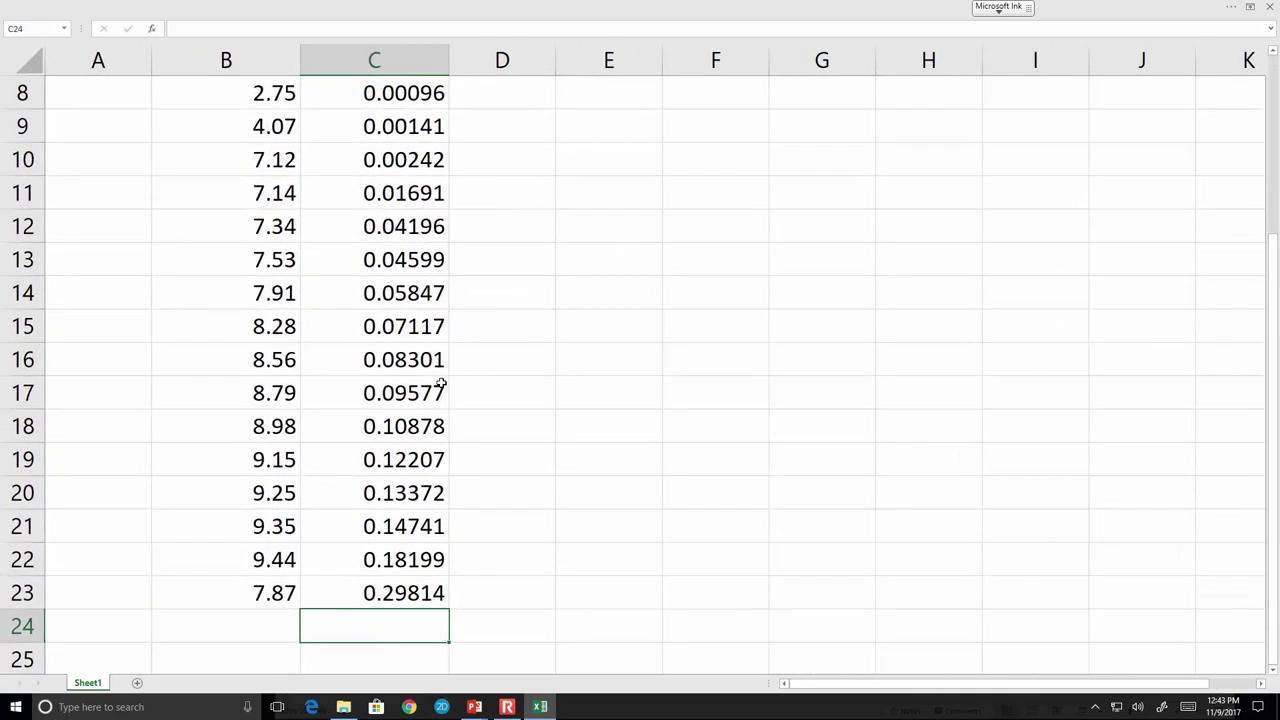
scroll(441, 383, up, 1)
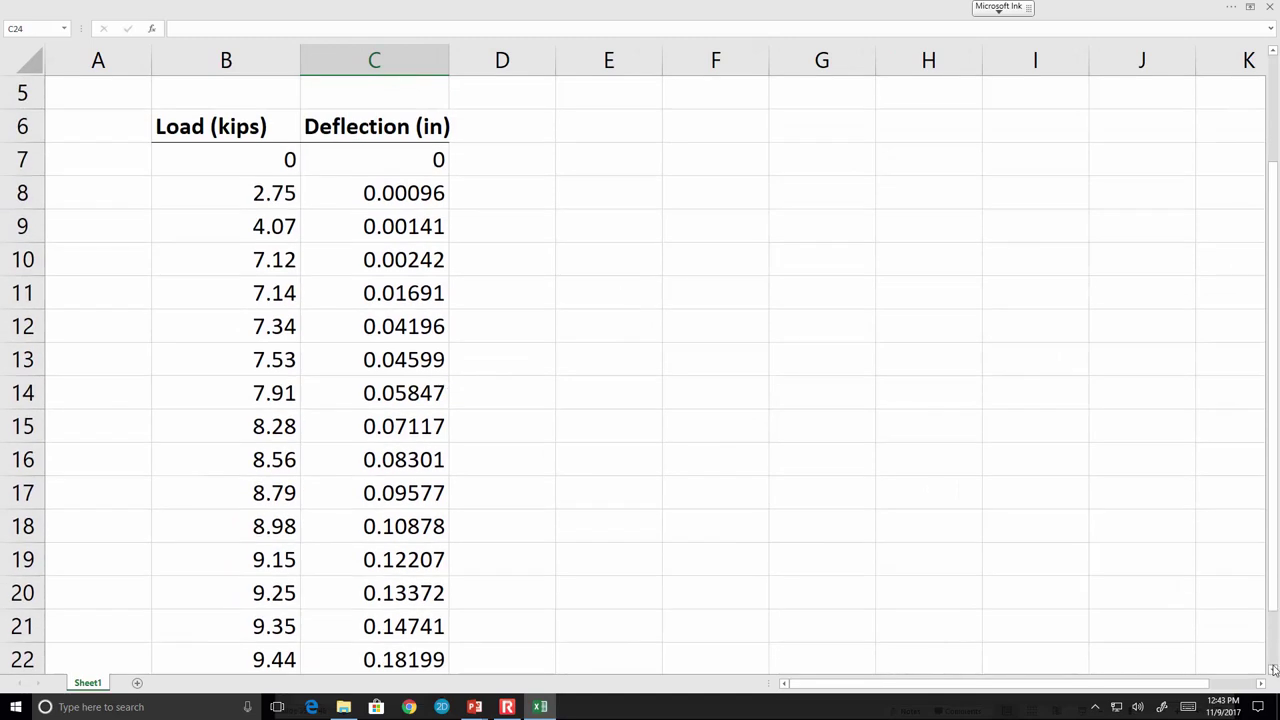
click(1273, 670)
click(826, 414)
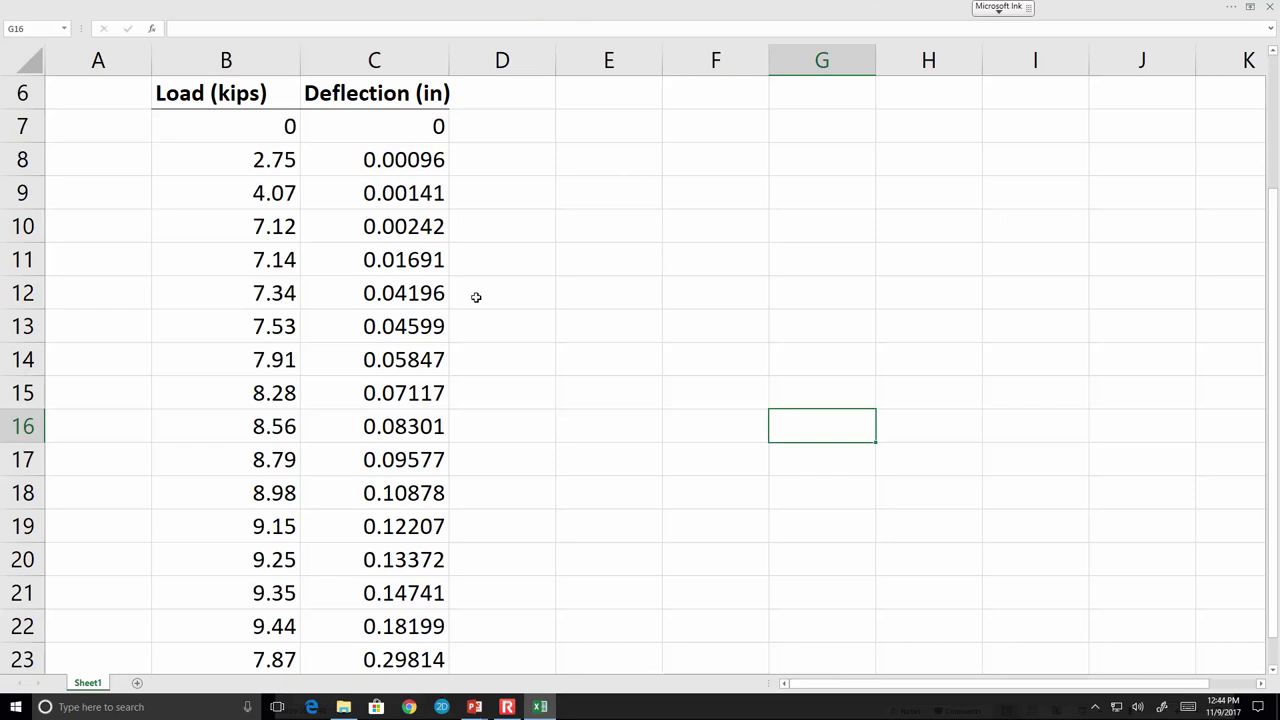
Add the label "do (in)" in cell B2 with the value 0.505 in C2.
ctrl+scroll(474, 323, down, 1)
ctrl+scroll(474, 323, down, 3)
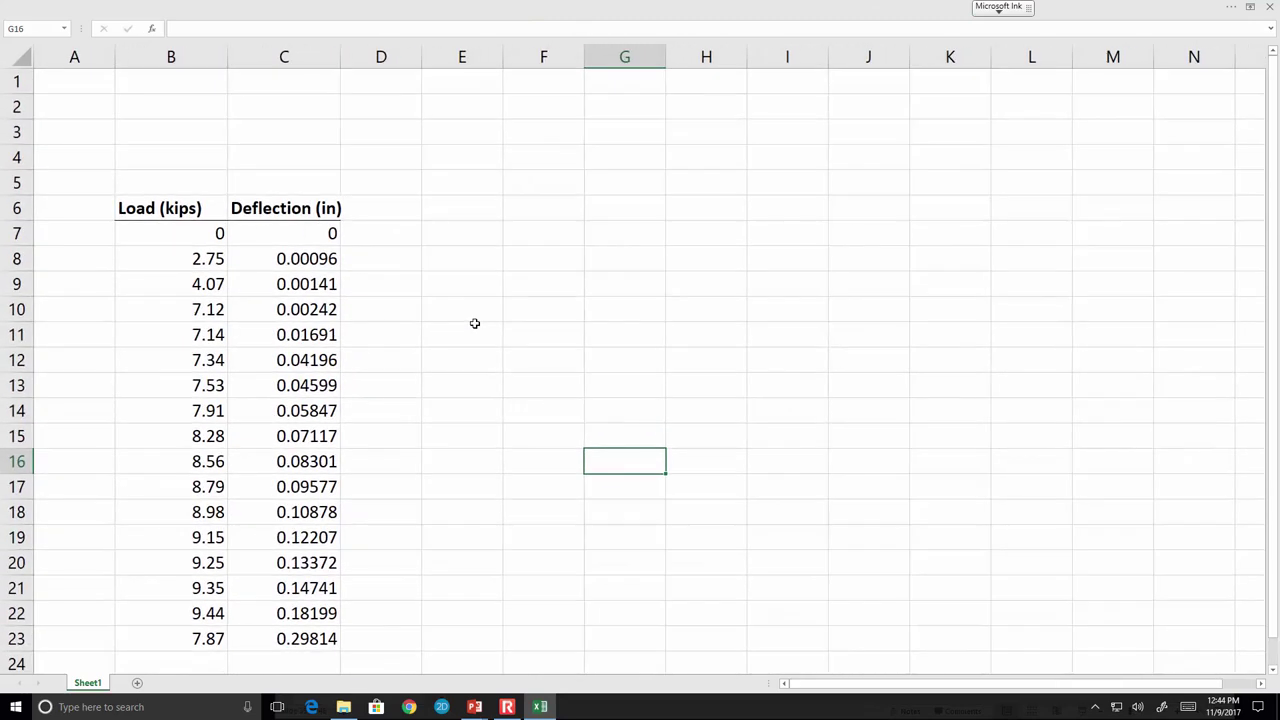
click(165, 118)
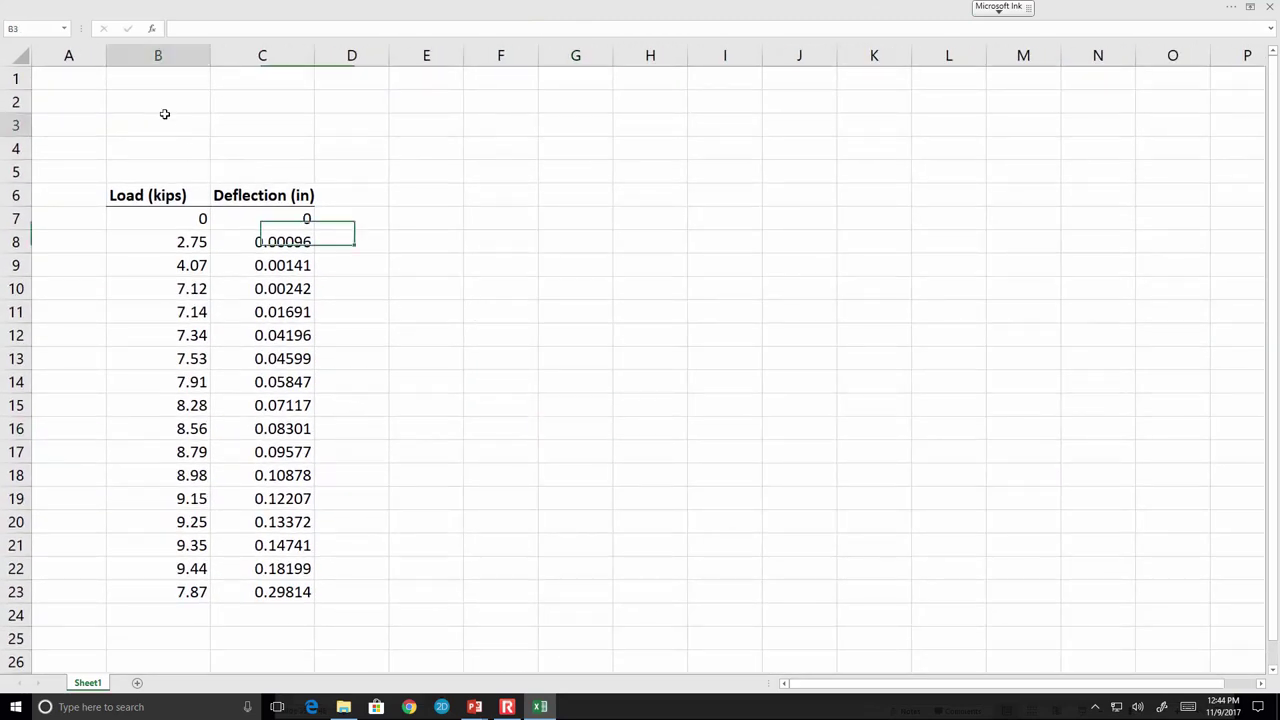
click(189, 103)
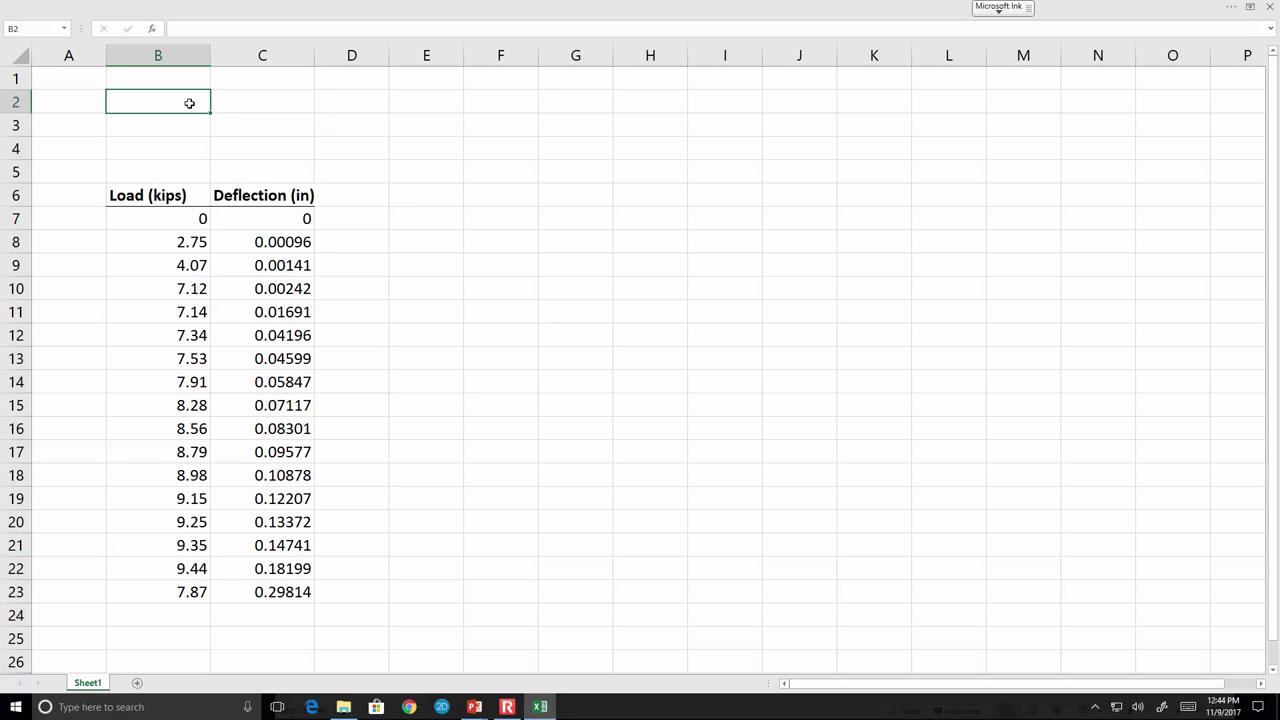
text(do (in))
key(Tab)
text(0.505)
key(Return)
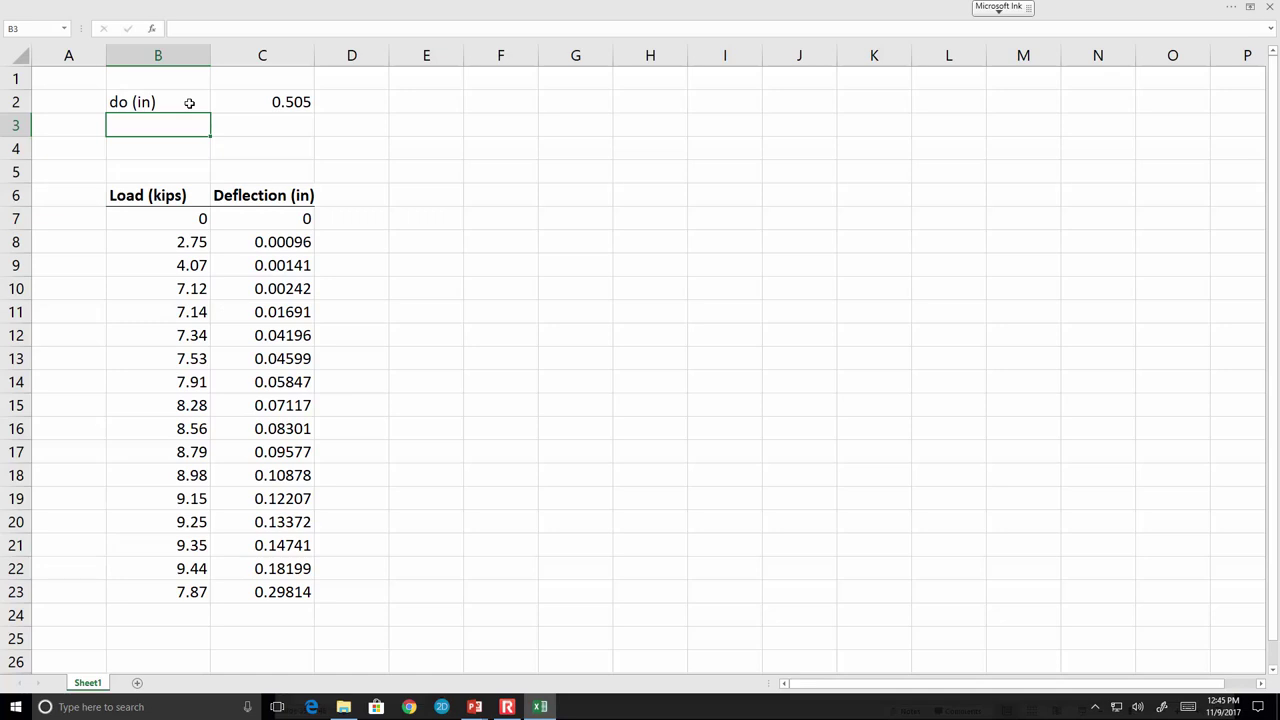
Label cell B3 "Ao (in2)" and calculate the area in C3 with the formula =pi()/4*(C2^2).
text(Ao (in2))
key(Tab)
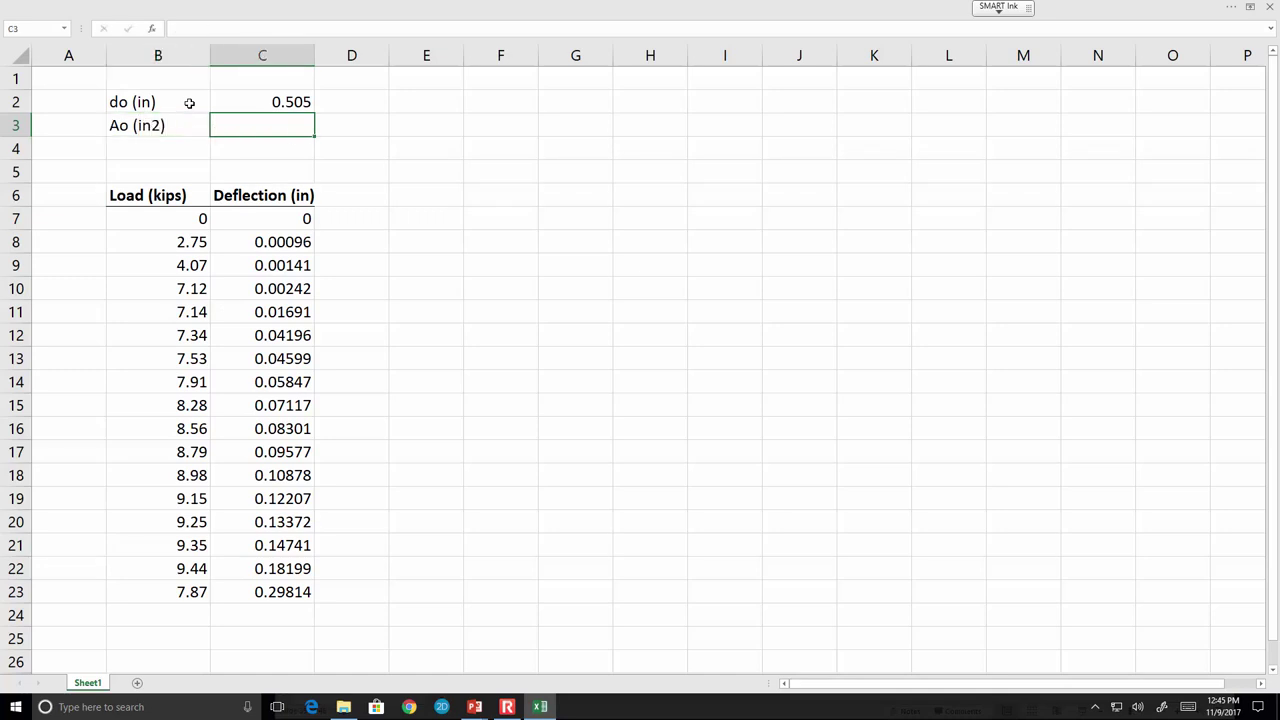
text(=pi)
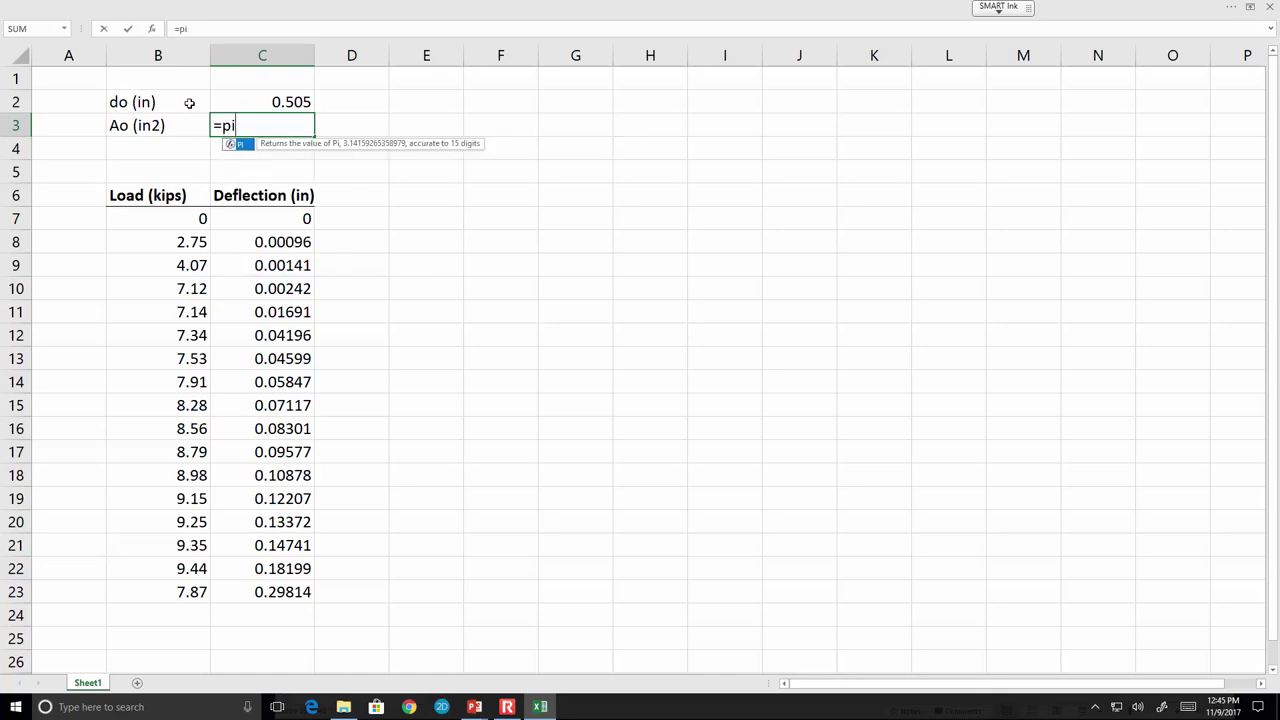
text(()/)
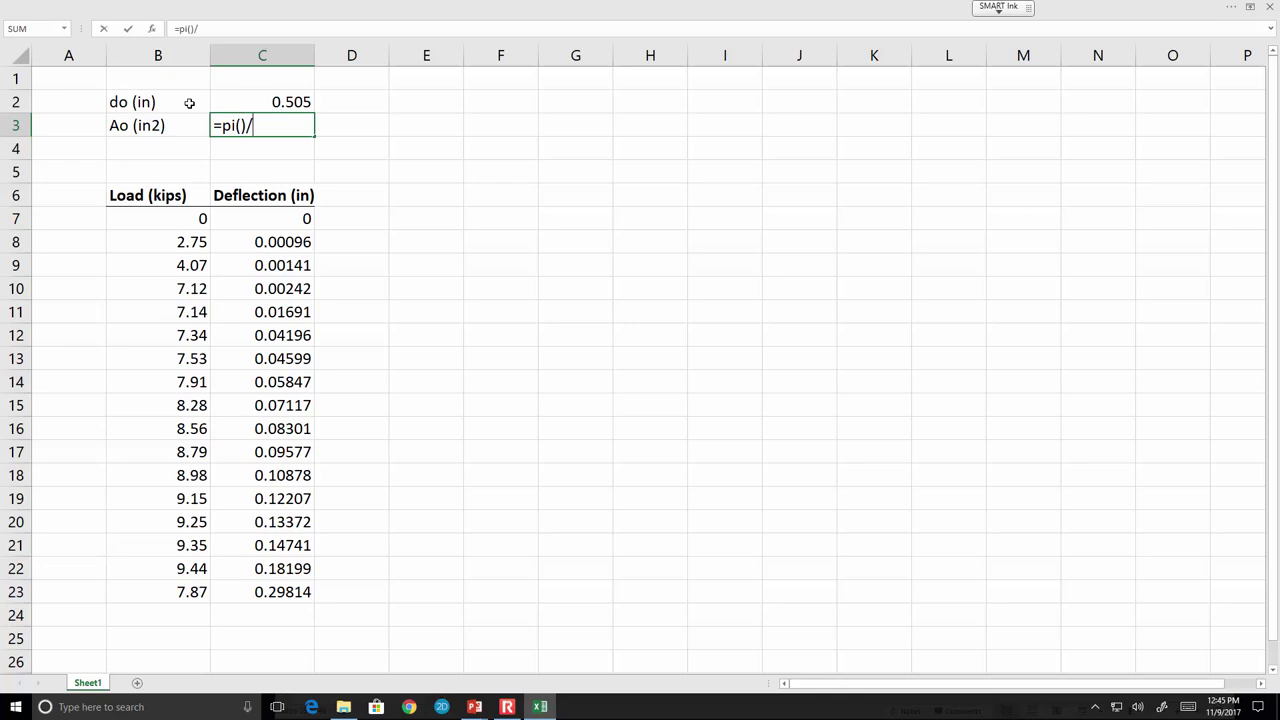
text(4*()
key(Up)
text(^2))
key(Return)
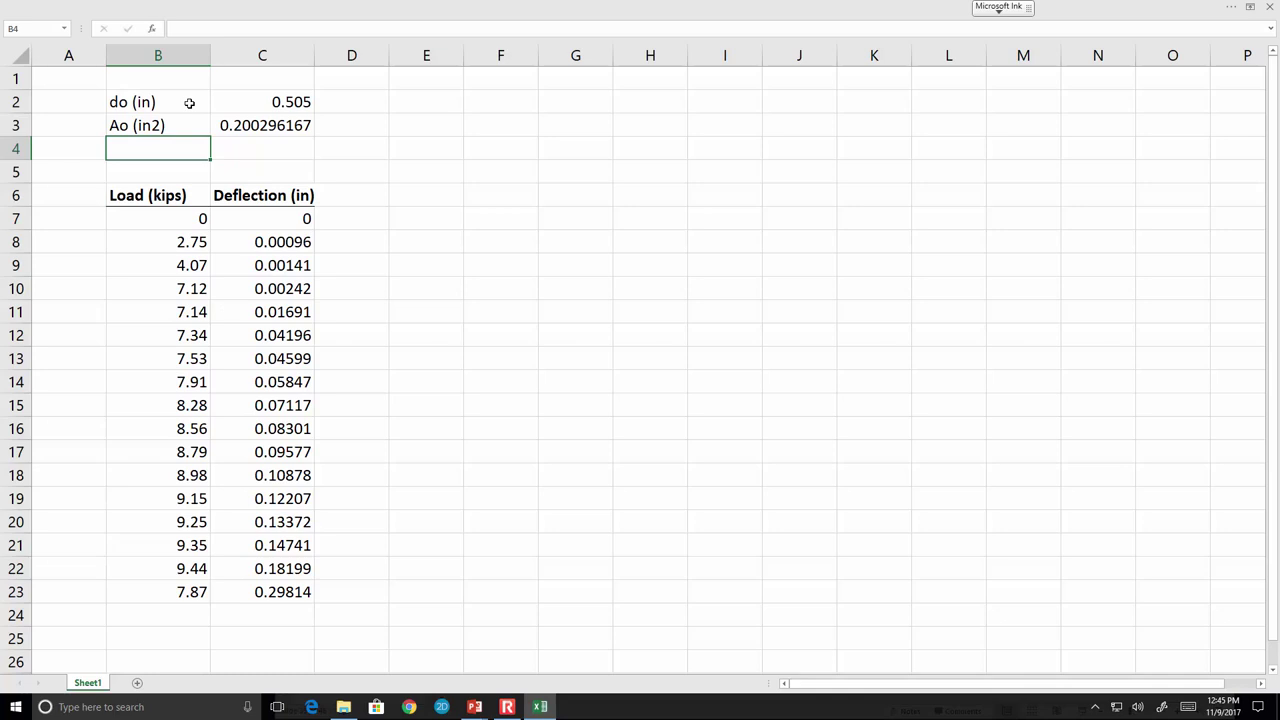
Add the label "Lo (in)" in cell B4 with the value 2 in C4.
text(Lo (in))
key(Tab)
text(2)
key(Return)
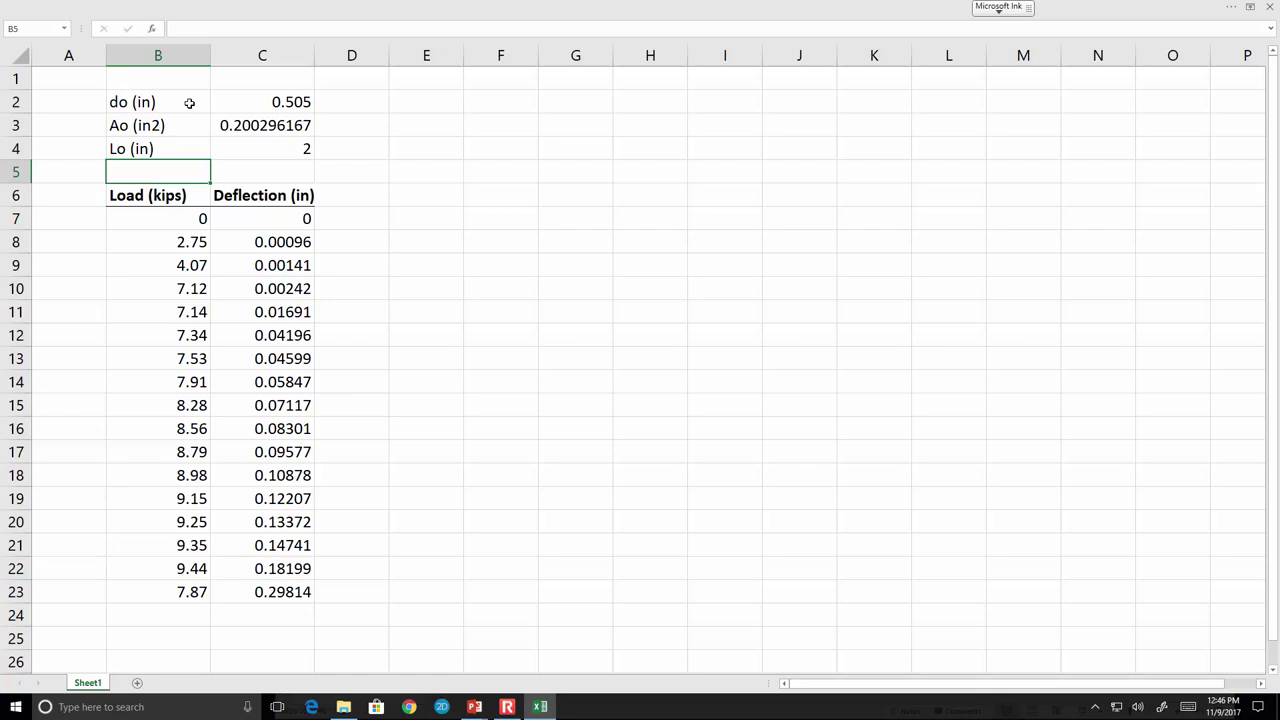
Set the width of columns B through E to 15.
scroll(330, 202, down, 1)
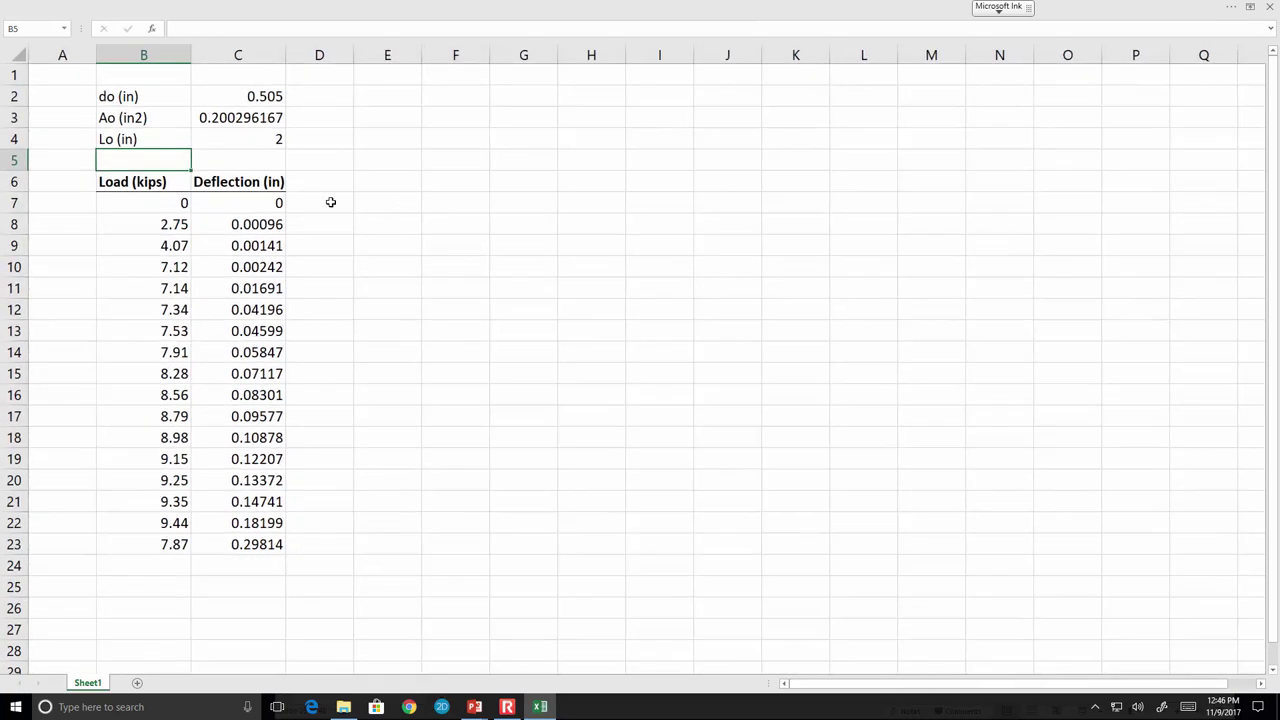
drag(156, 53, 400, 55)
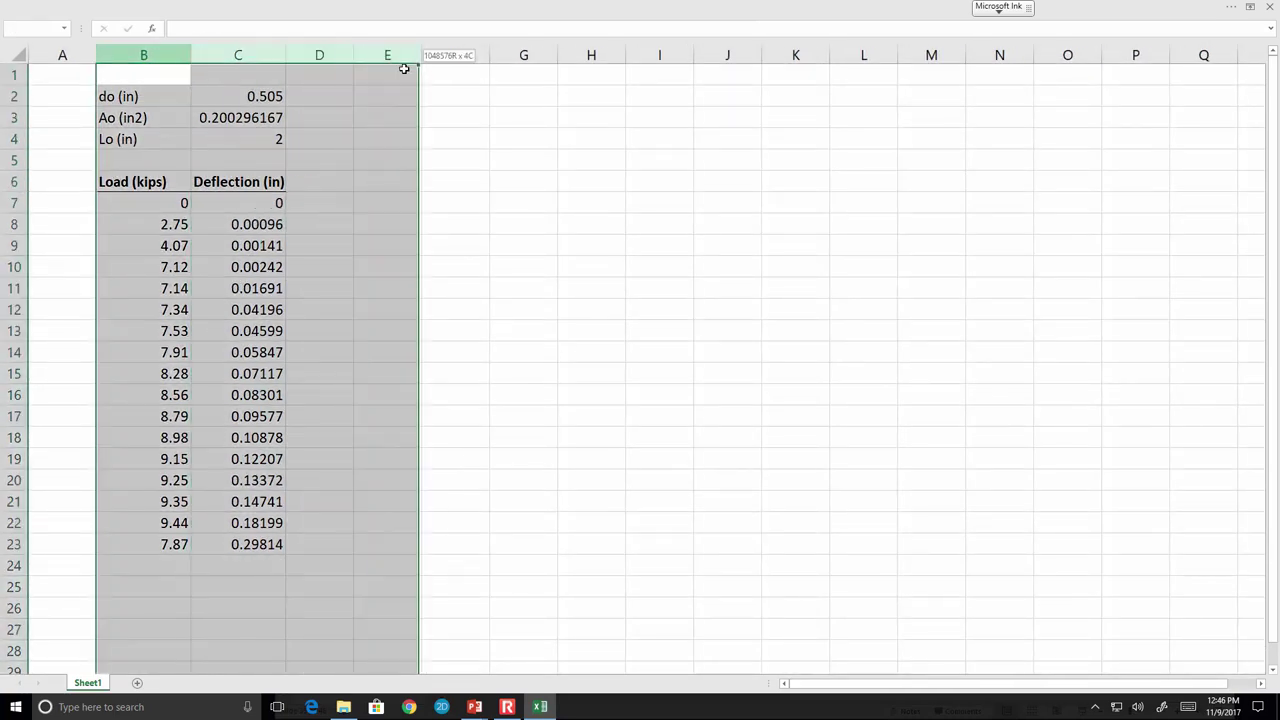
right_click(406, 53)
click(454, 219)
text(15)
click(452, 229)
click(390, 224)
Add a "Strain" header in cell D6, formatted bold with a bottom border.
click(410, 186)
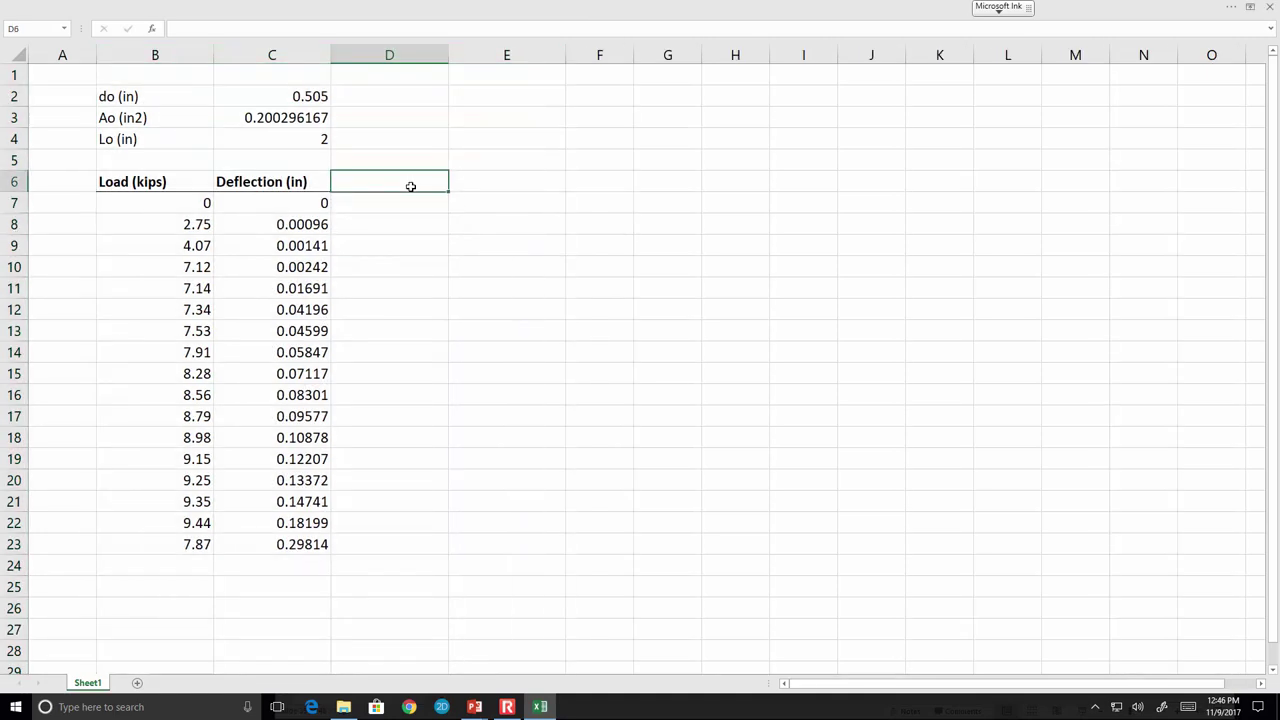
text(Strain)
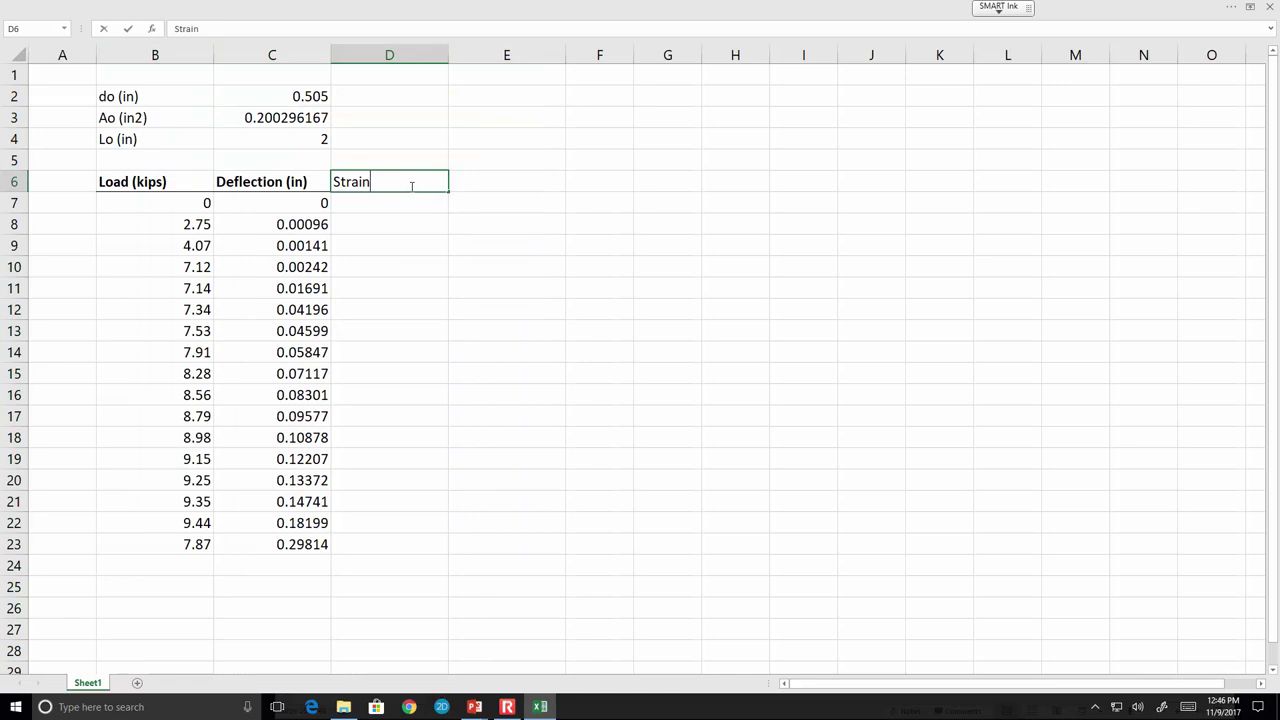
key(Return)
click(410, 186)
key(ctrl+b)
click(323, 6)
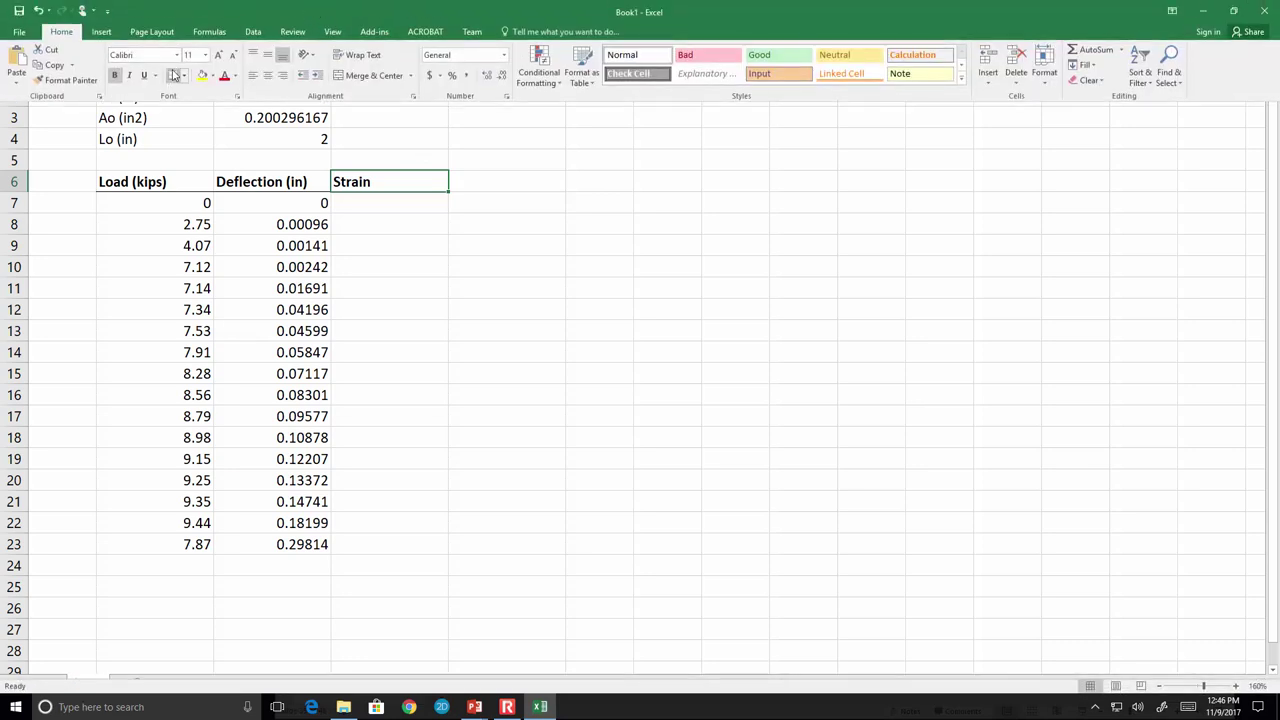
Calculate the first strain value in cell D7 with the formula =C7/$C$4.
click(424, 202)
click(423, 203)
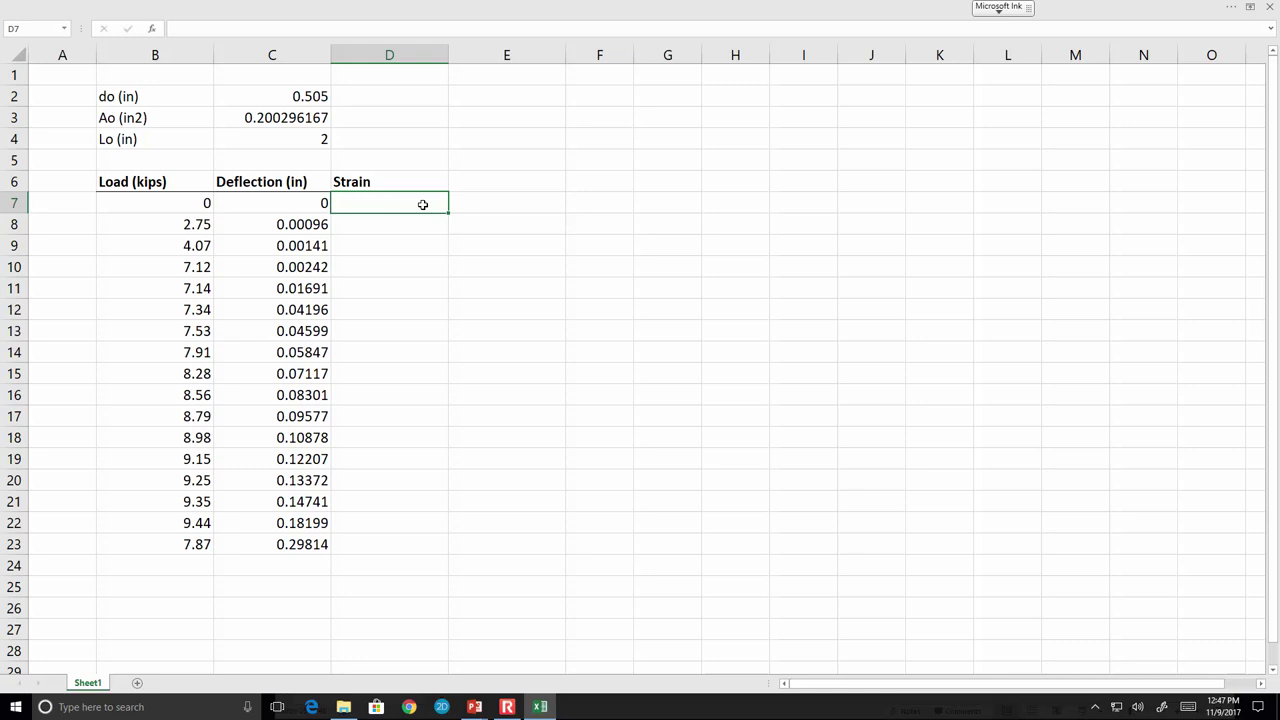
text(=)
key(Left)
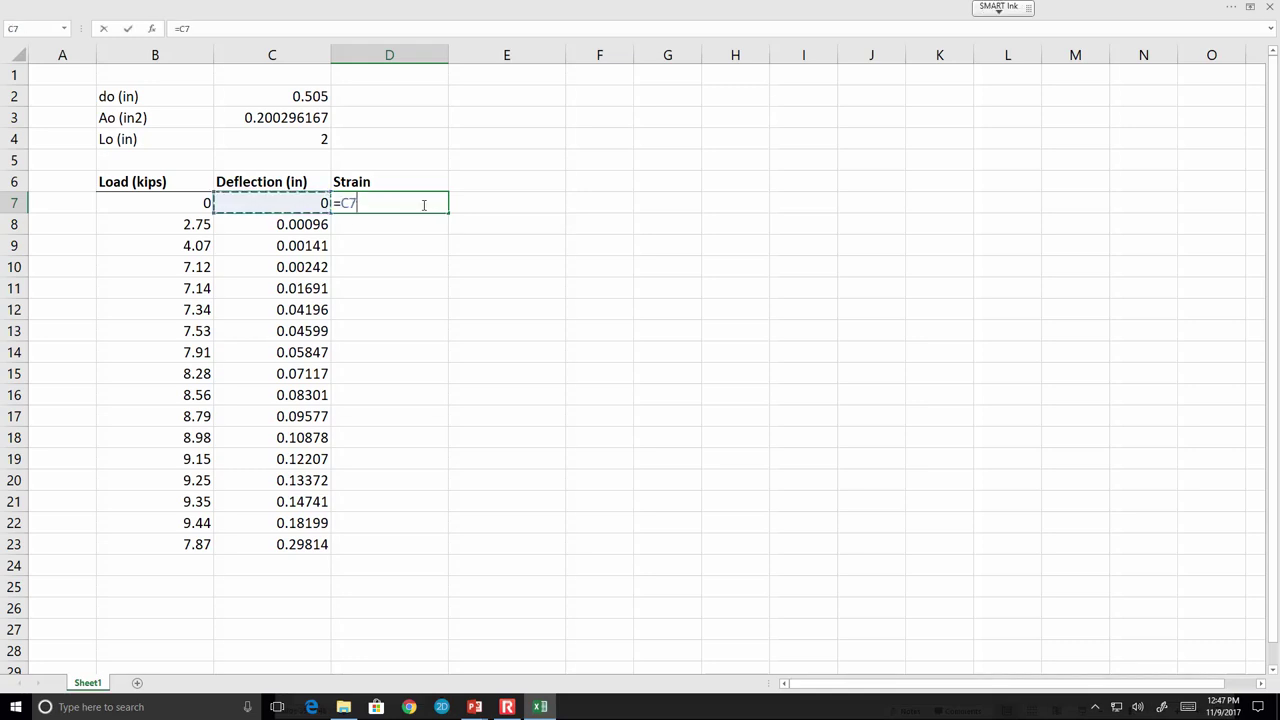
text(/)
key(Up)
key(Up)
key(Up)
key(Up)
key(Left)
key(Down)
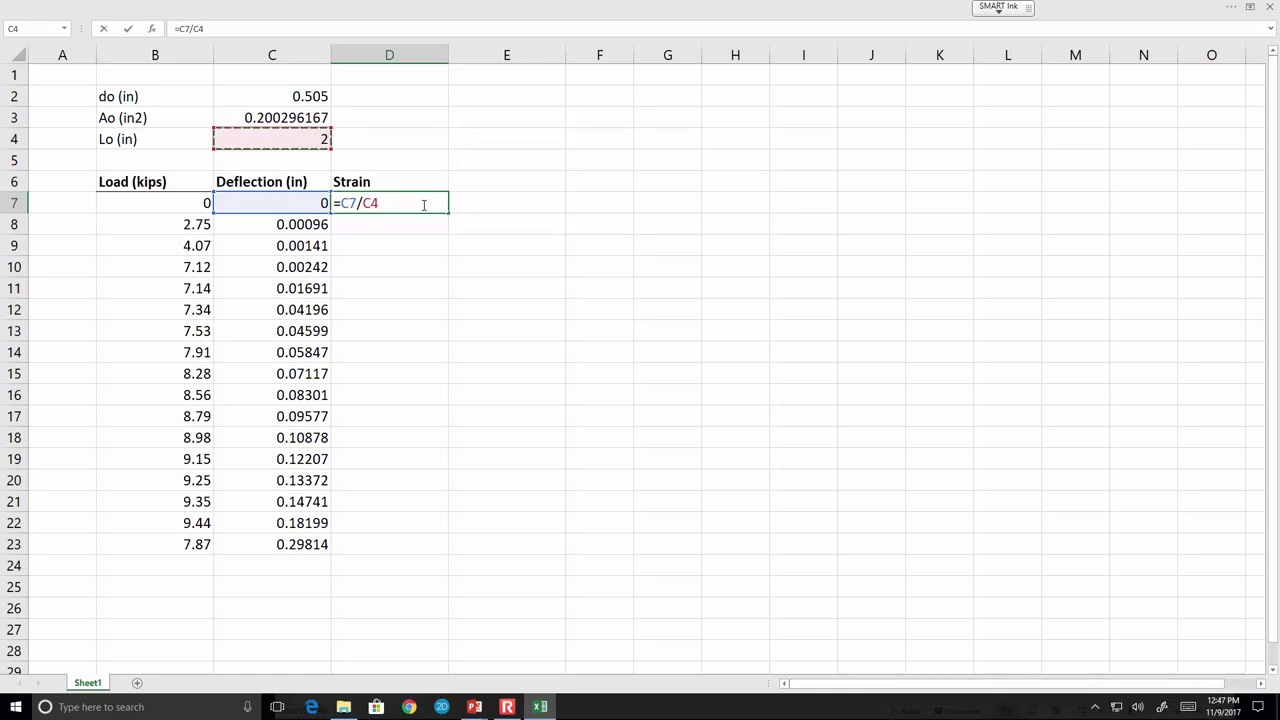
key(F4)
key(Return)
Fill the strain formula from D7 down to D23 and select the calculated strains in D8 to D23.
click(423, 204)
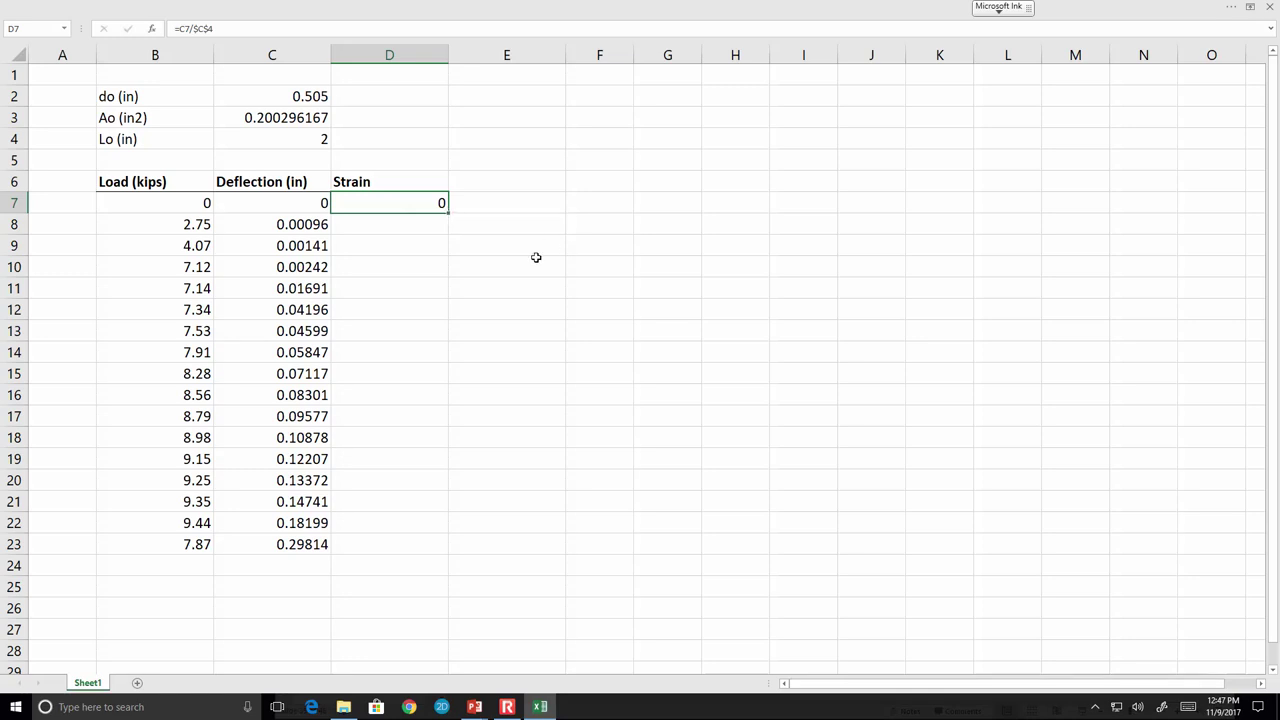
double_click(449, 213)
click(522, 410)
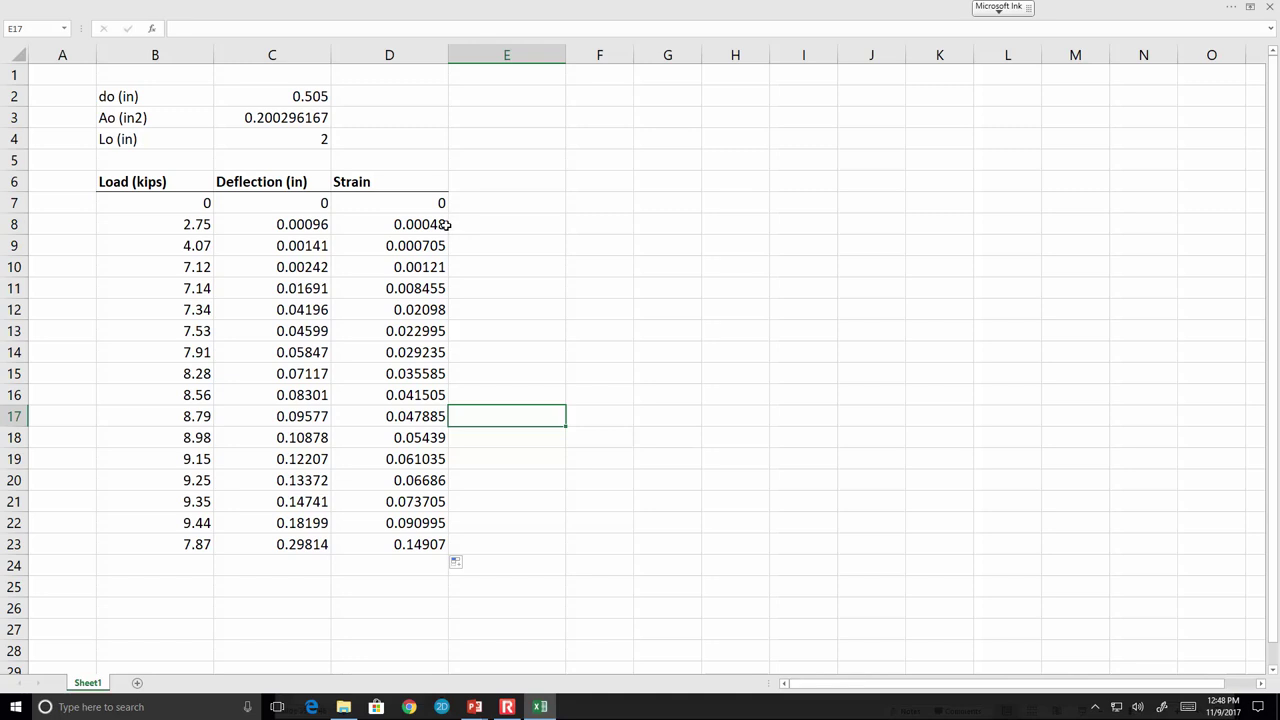
drag(441, 224, 437, 540)
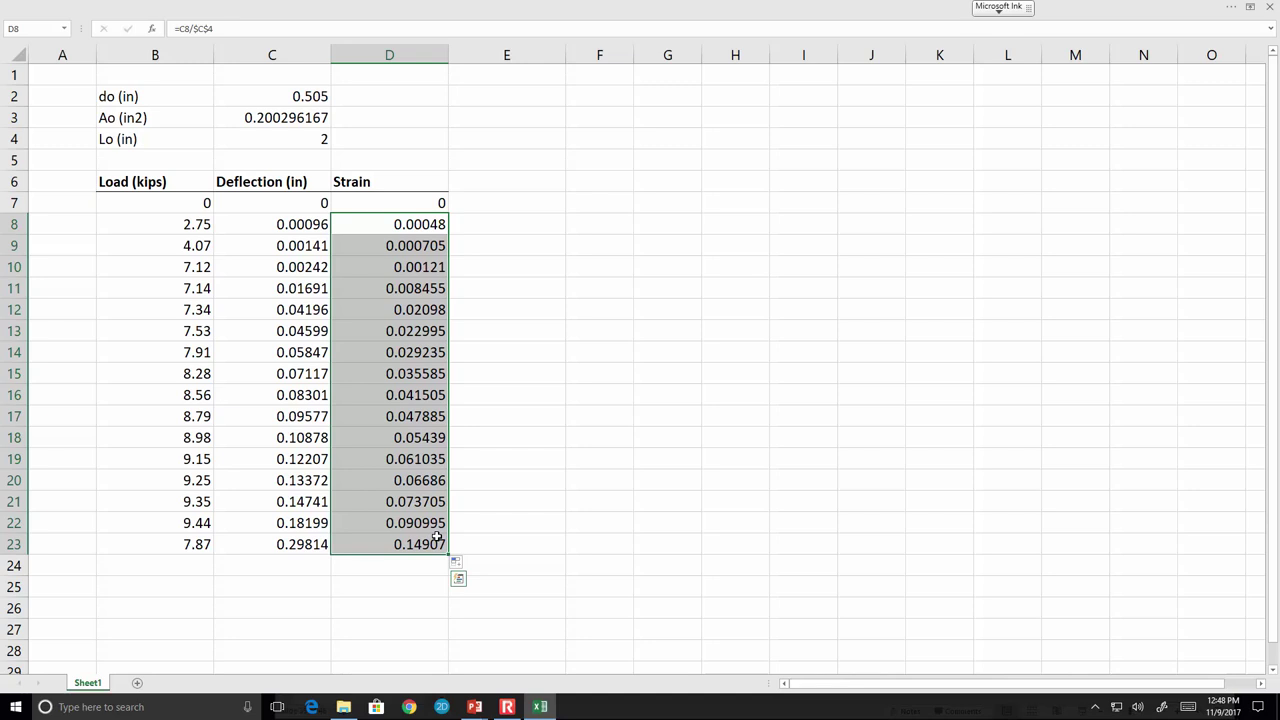
Copy the Strain header with its formatting to cell E6 and change its text to "Stress (ksi)".
click(416, 178)
key(ctrl+c)
click(504, 178)
key(ctrl+v)
text(St)
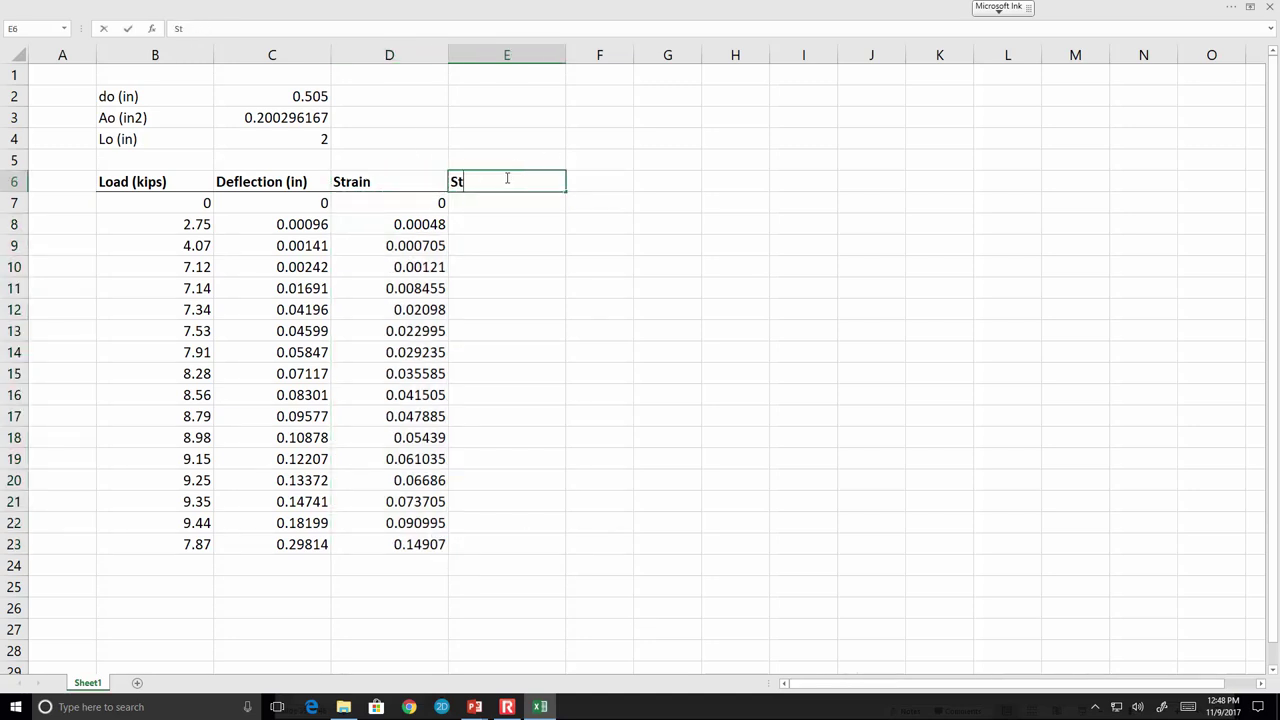
text(ress (ksi)
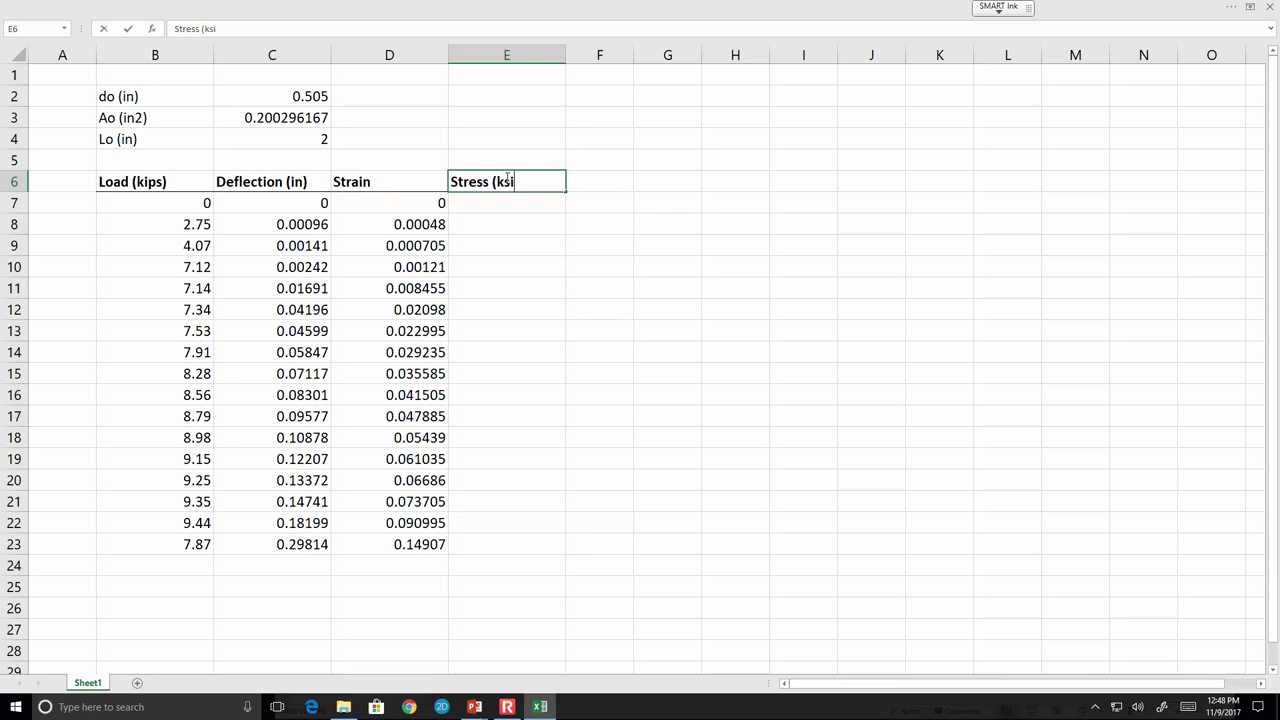
key(Up)
text())
key(Escape)
click(506, 178)
key(F2)
text())
key(Return)
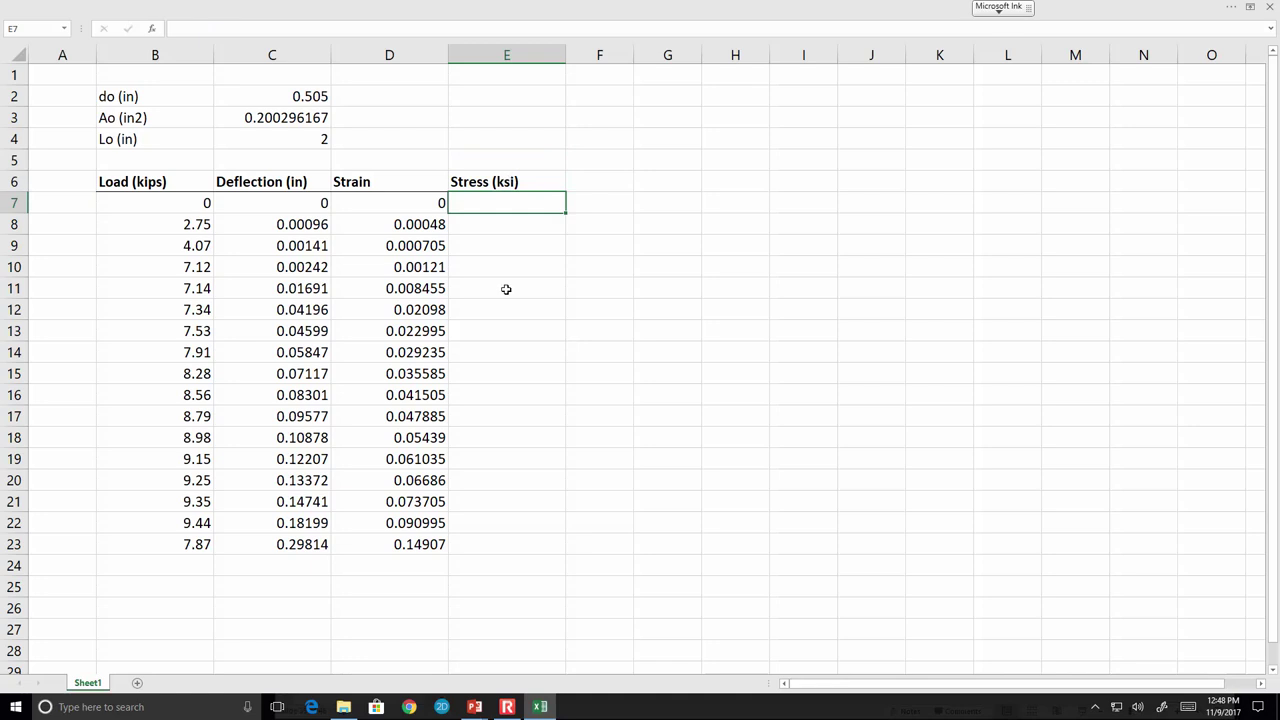
Calculate the first stress value in cell E7 with the formula =B7/$C$3.
text(=)
click(177, 205)
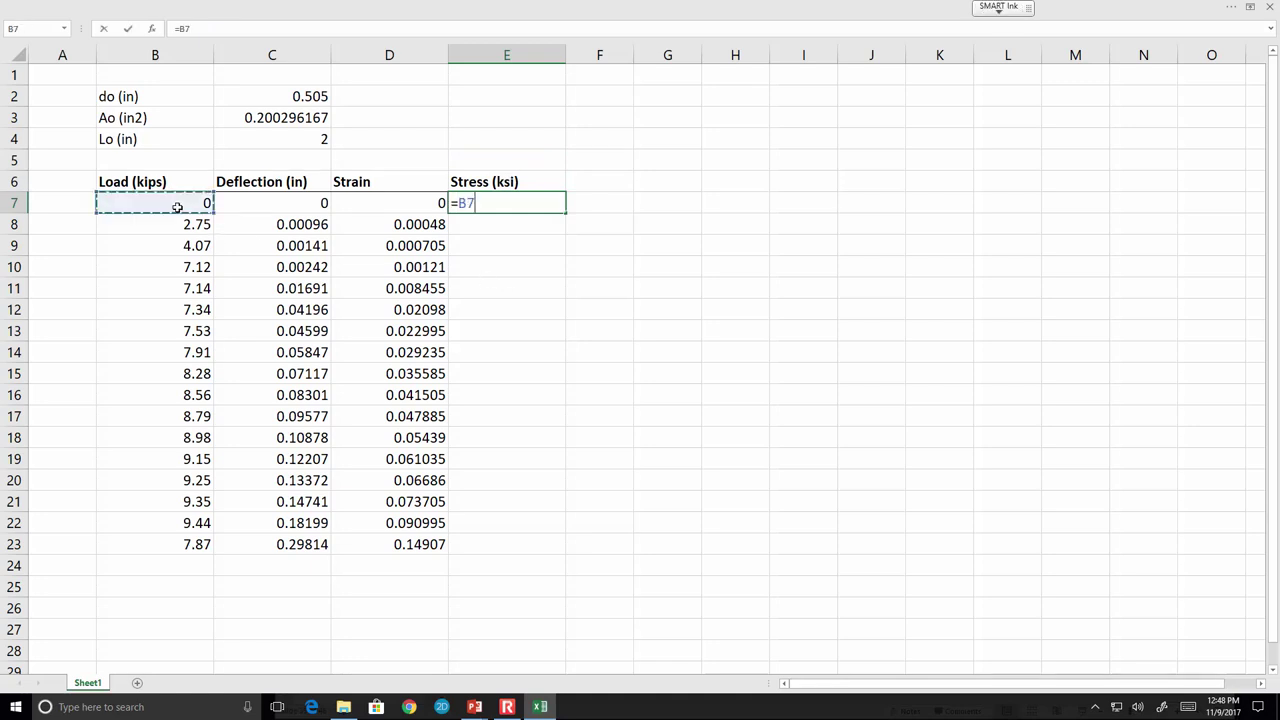
text(/)
click(282, 118)
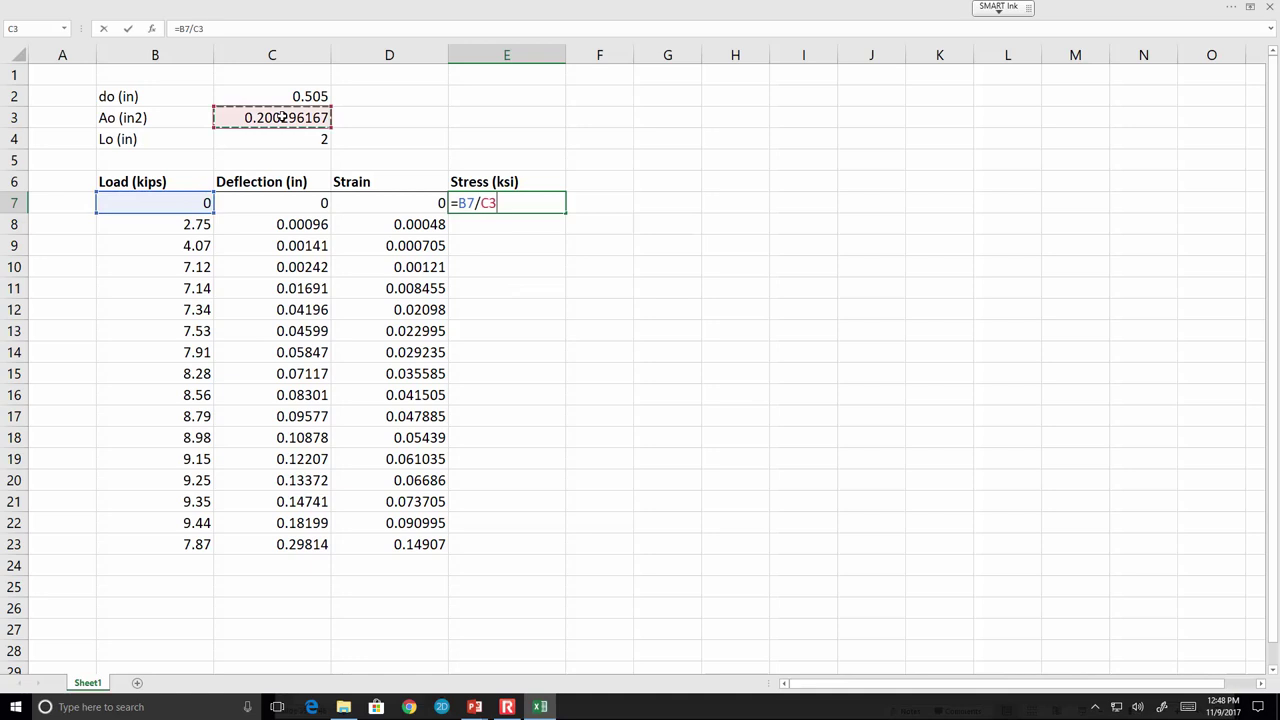
key(F4)
key(Return)
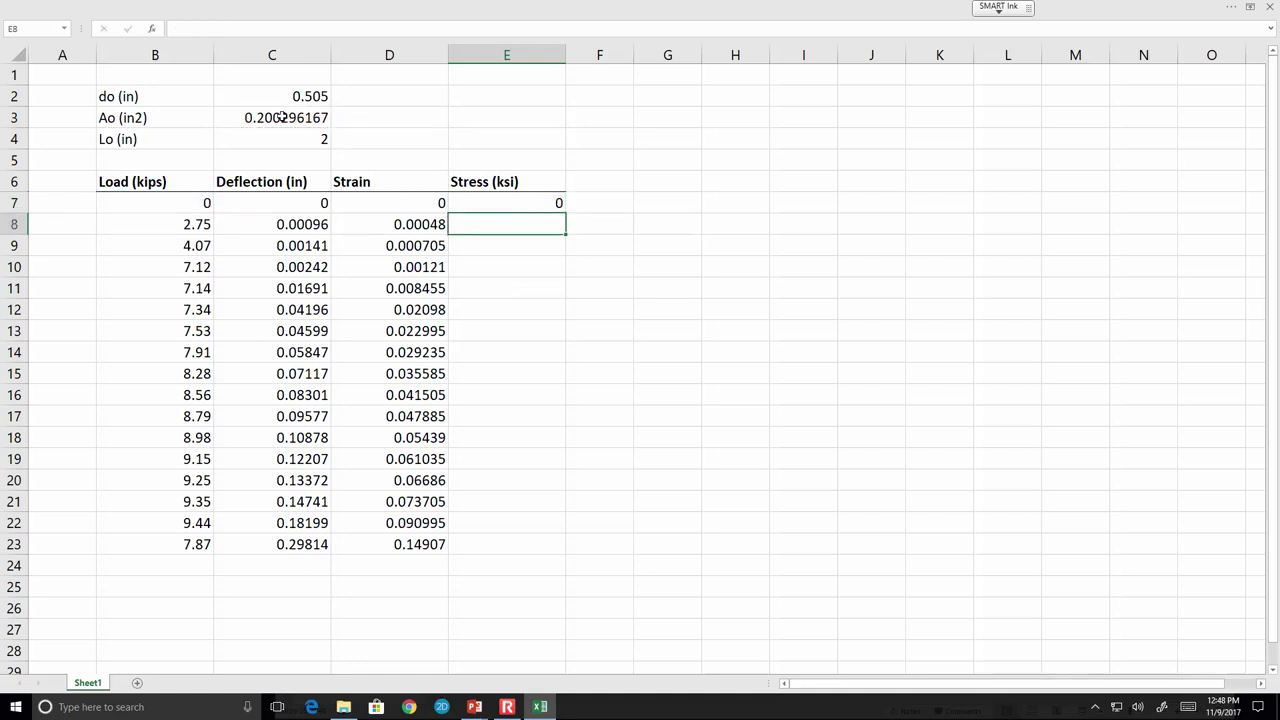
Fill the stress formula from E7 down through the last data row, E23.
click(563, 205)
key(Tab)
click(560, 205)
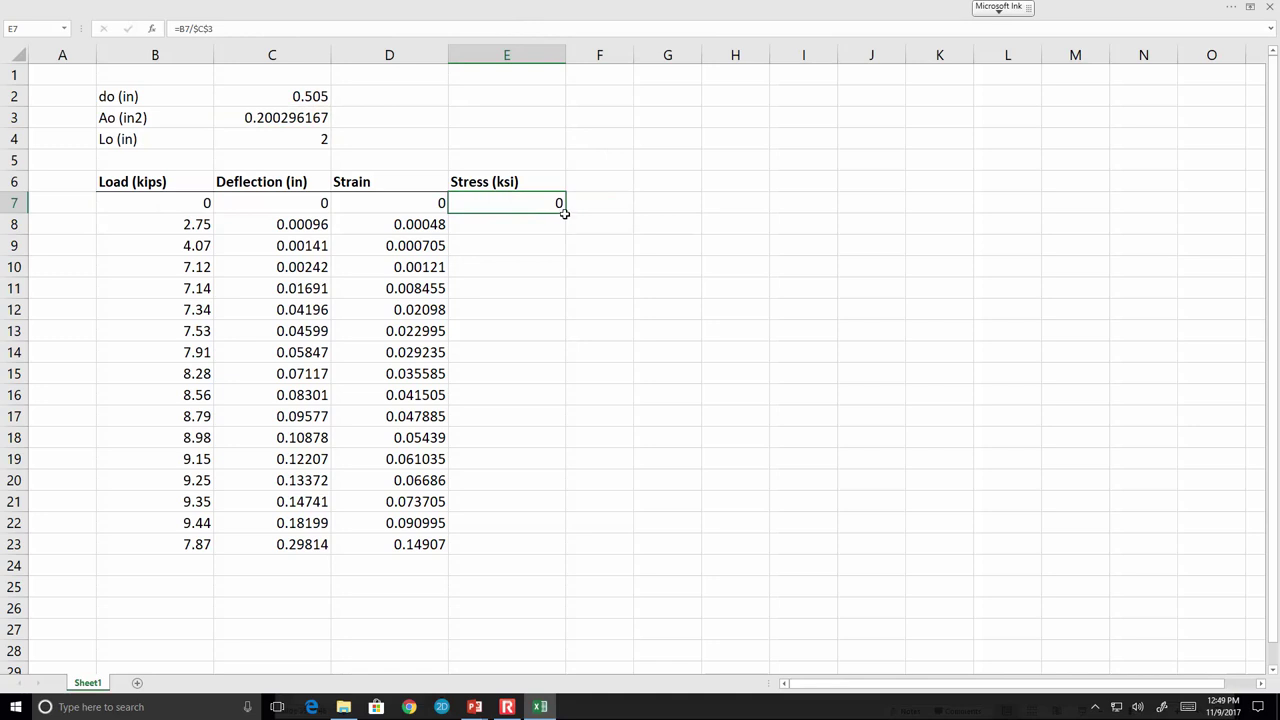
double_click(565, 212)
click(670, 356)
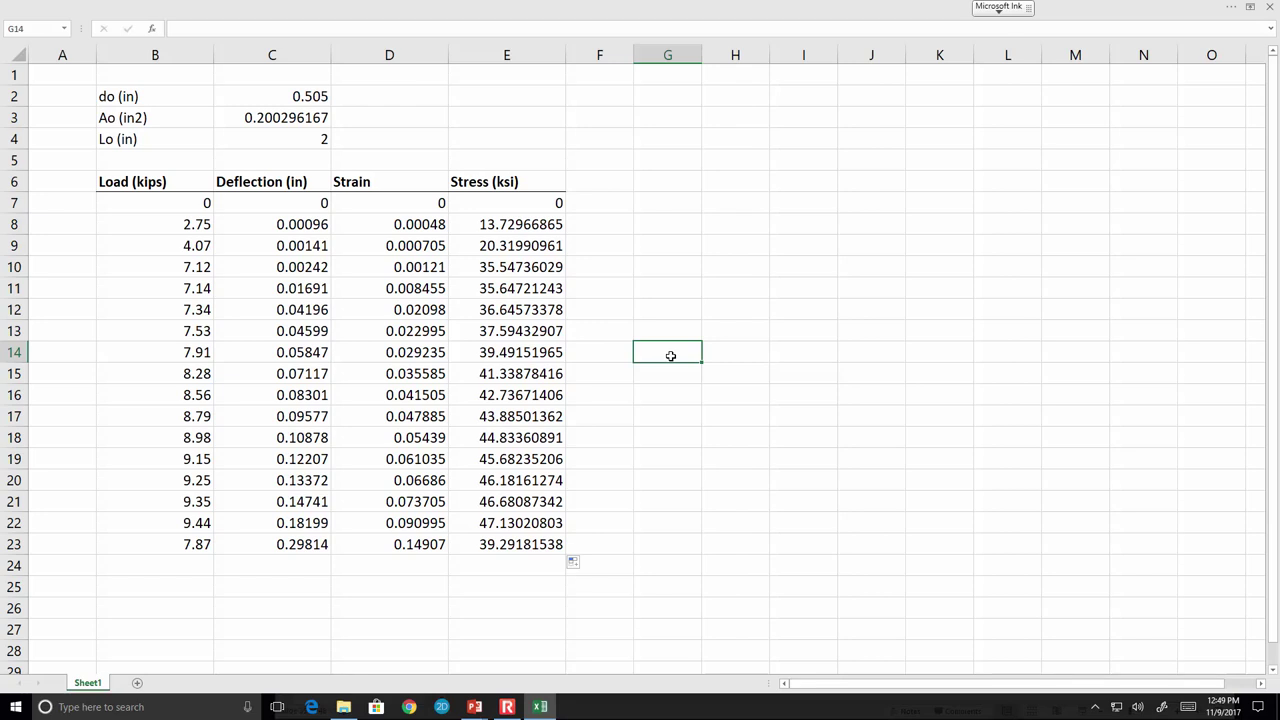
drag(157, 222, 171, 545)
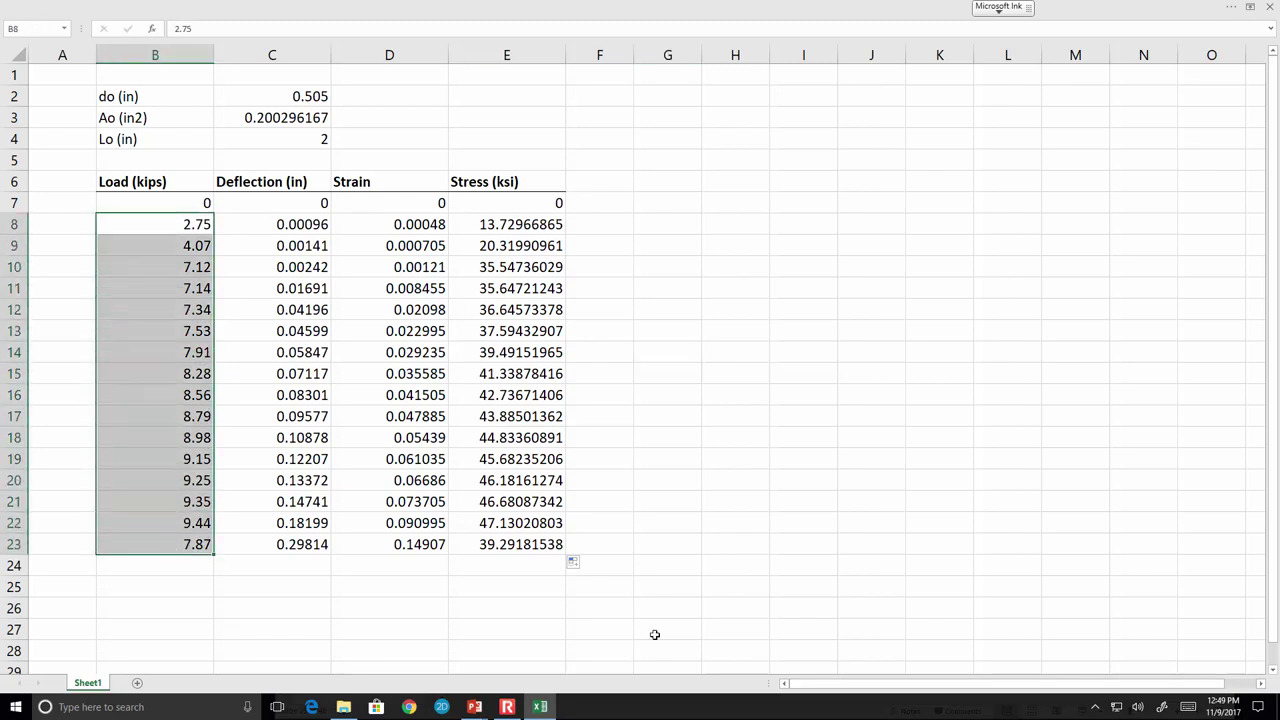
click(697, 9)
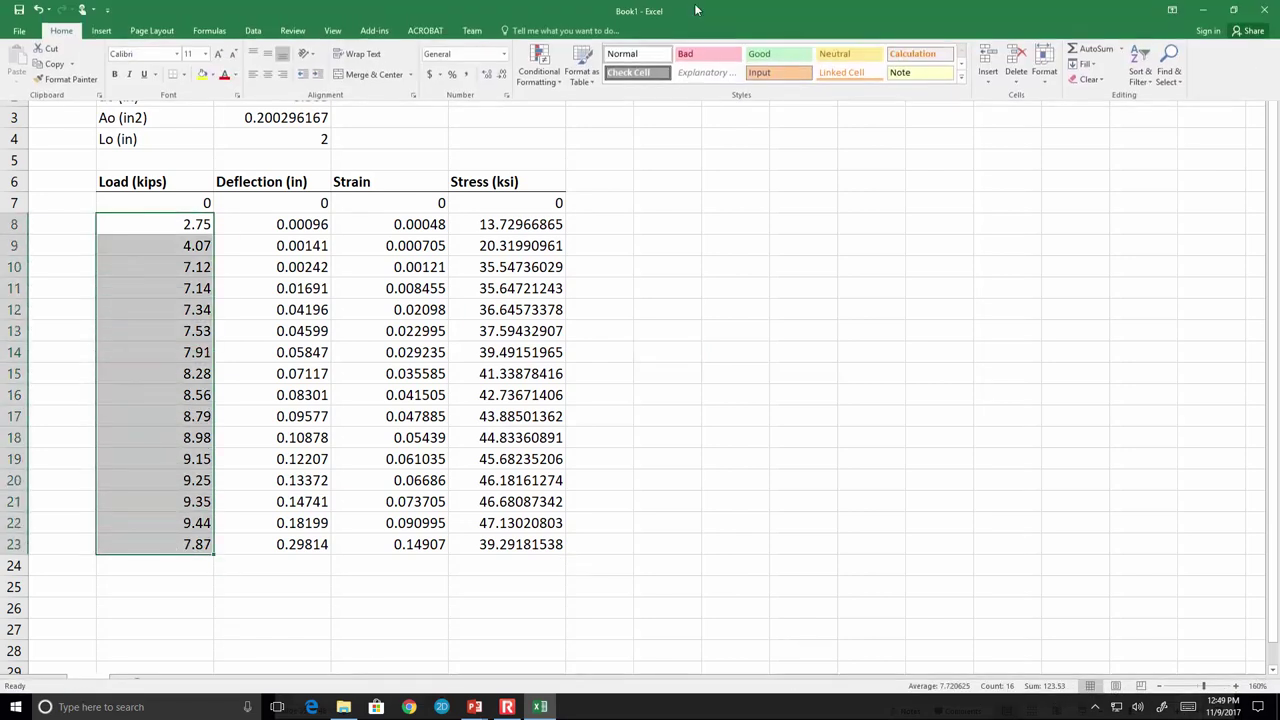
click(858, 343)
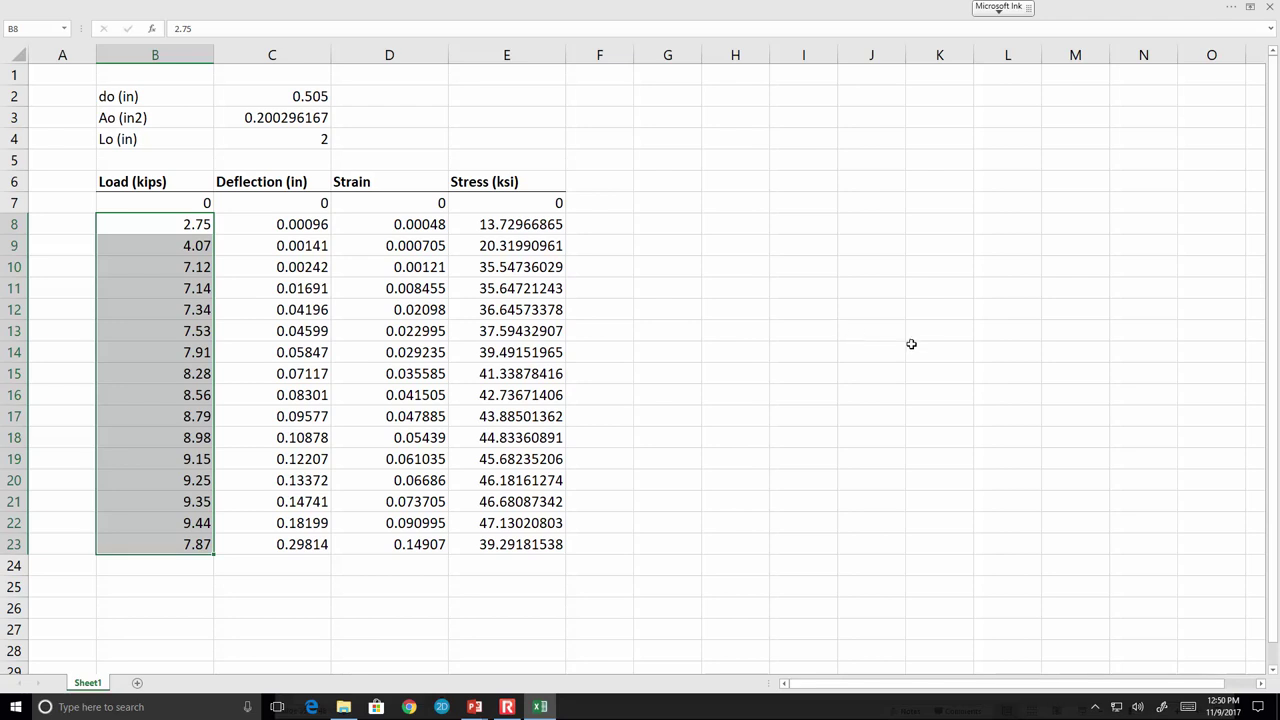
Change the ribbon display so that its tabs and commands stay permanently shown.
click(1163, 8)
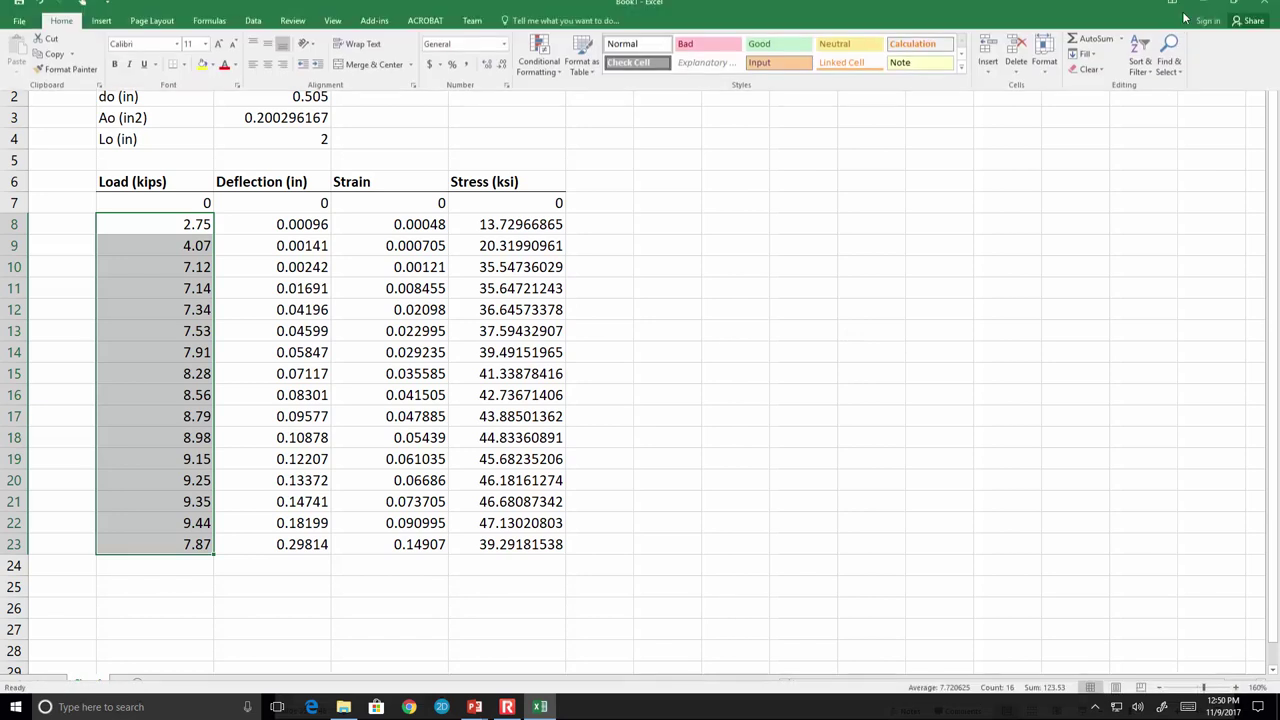
click(1169, 9)
click(1200, 112)
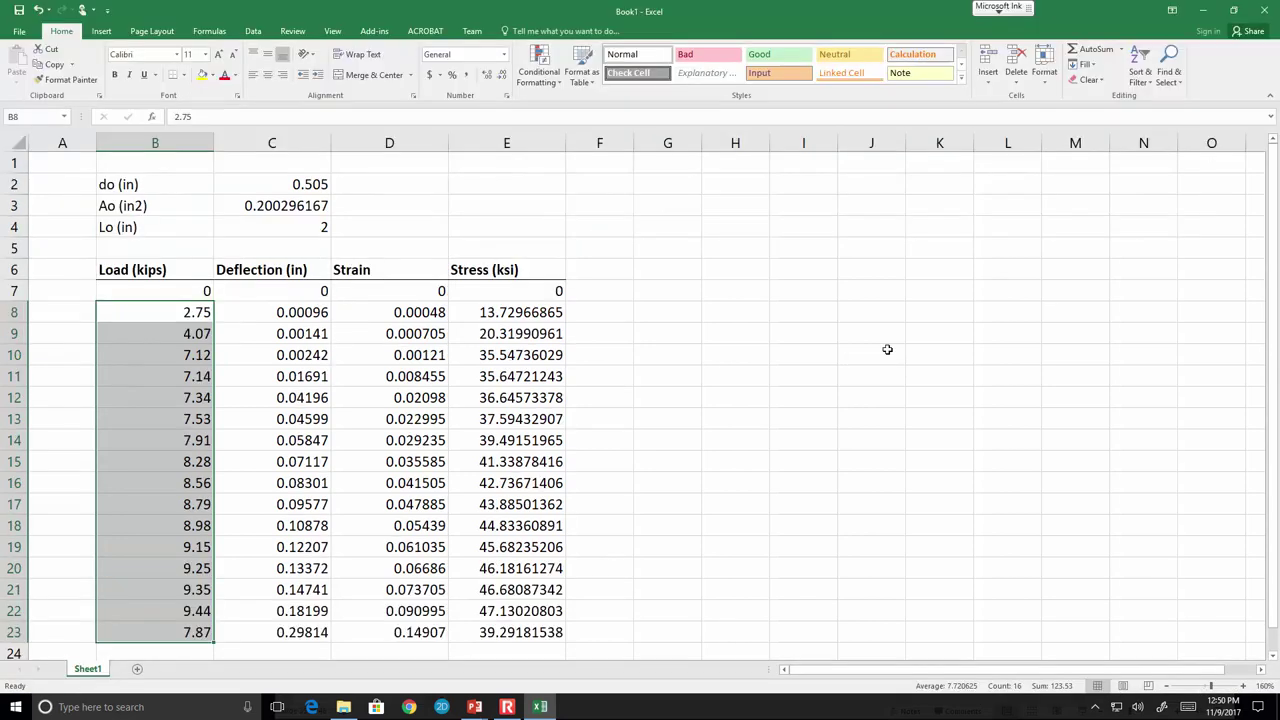
Insert a Scatter with Straight Lines chart of stress against strain from the data in D7:E23.
click(783, 377)
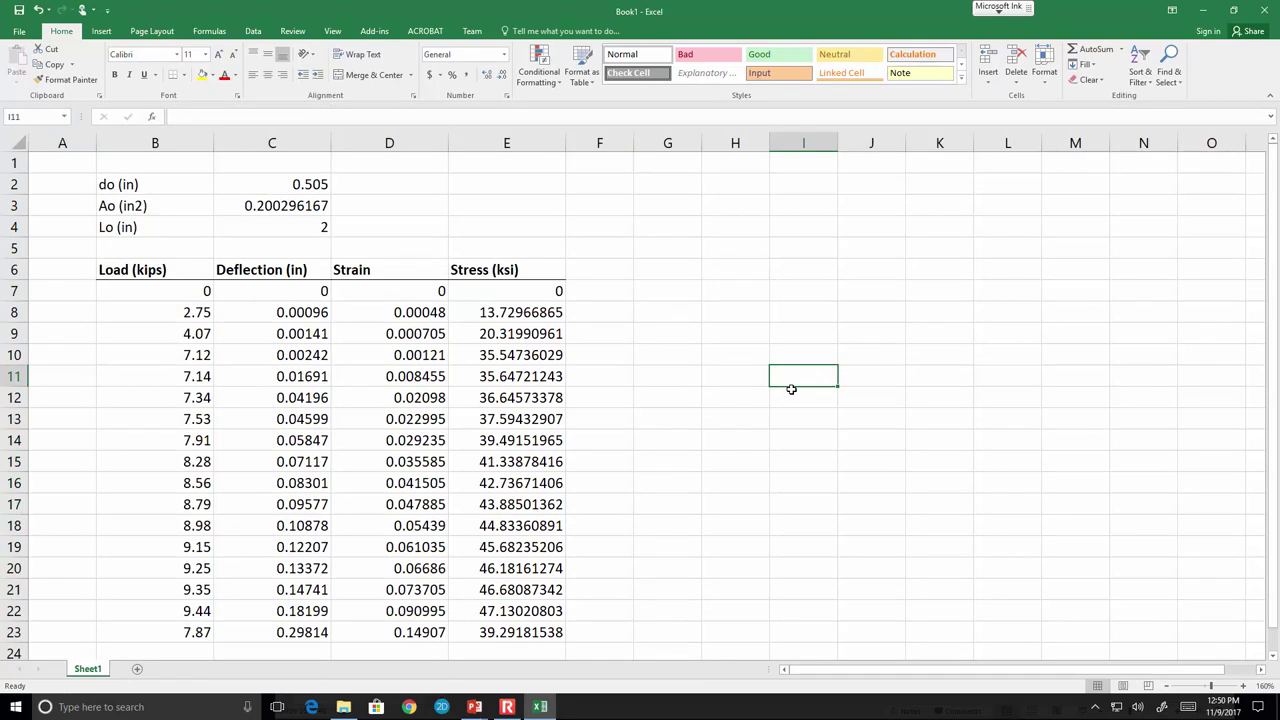
drag(404, 293, 548, 630)
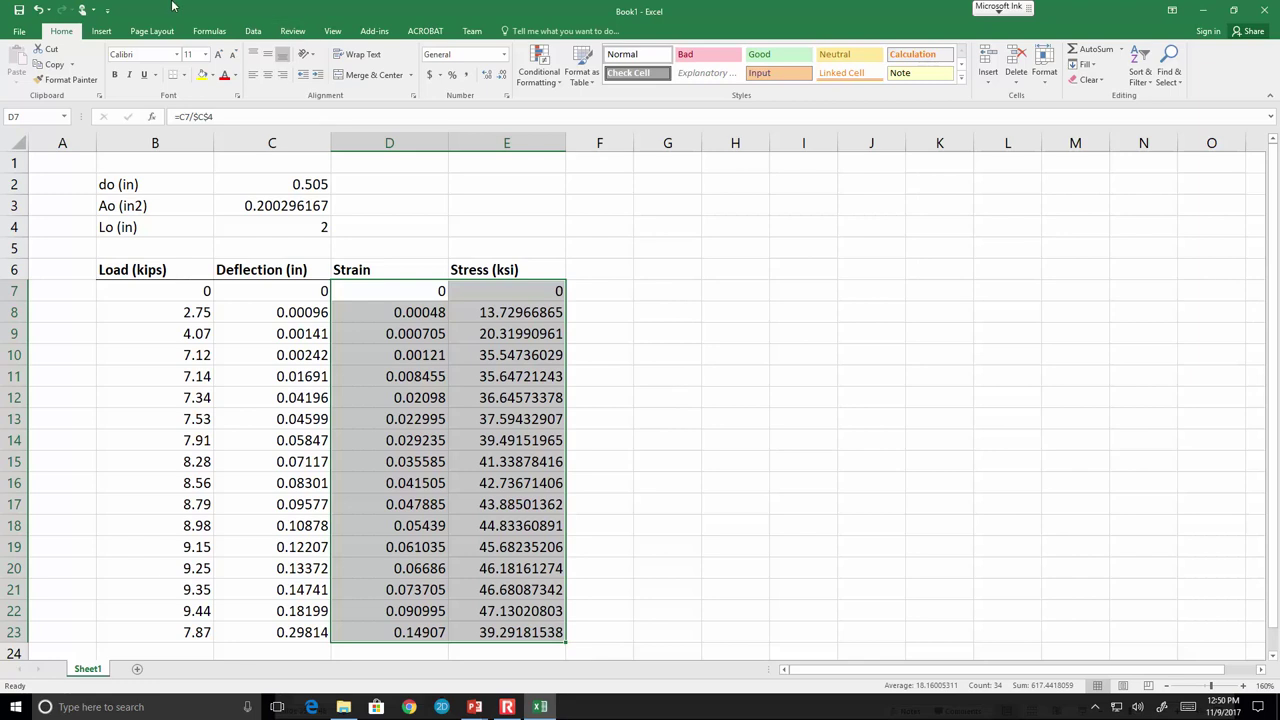
click(101, 32)
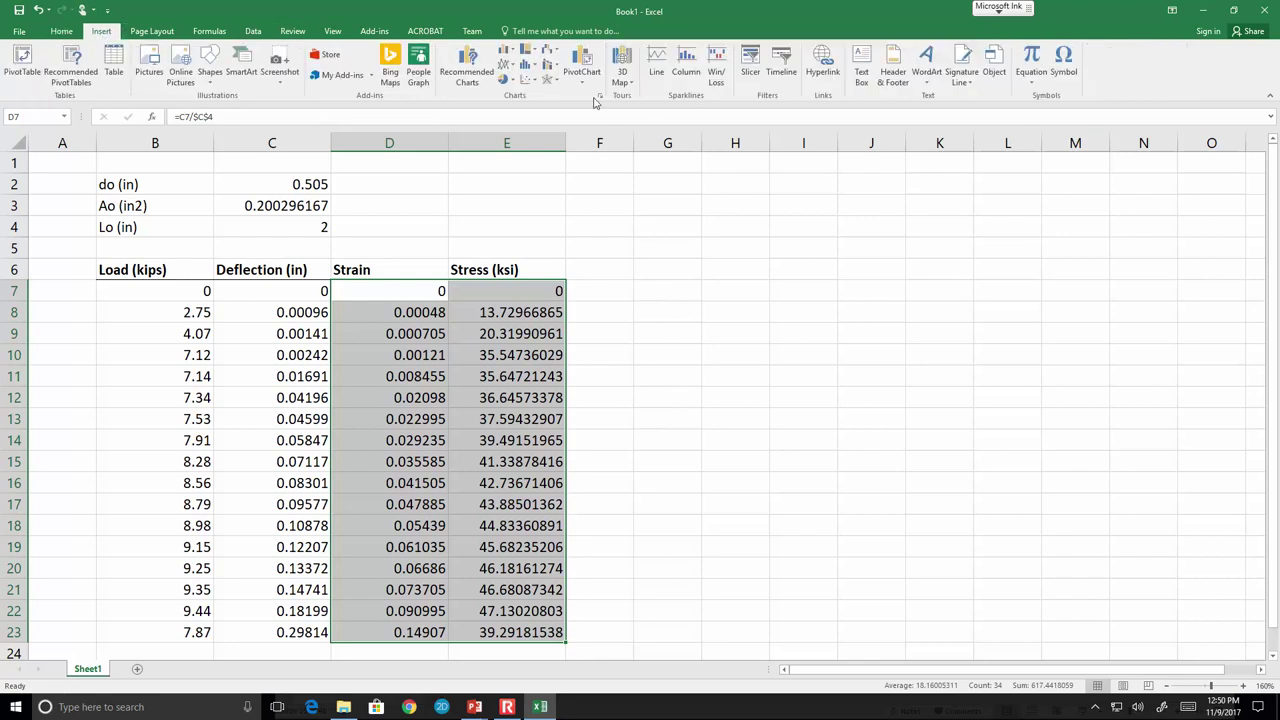
click(531, 80)
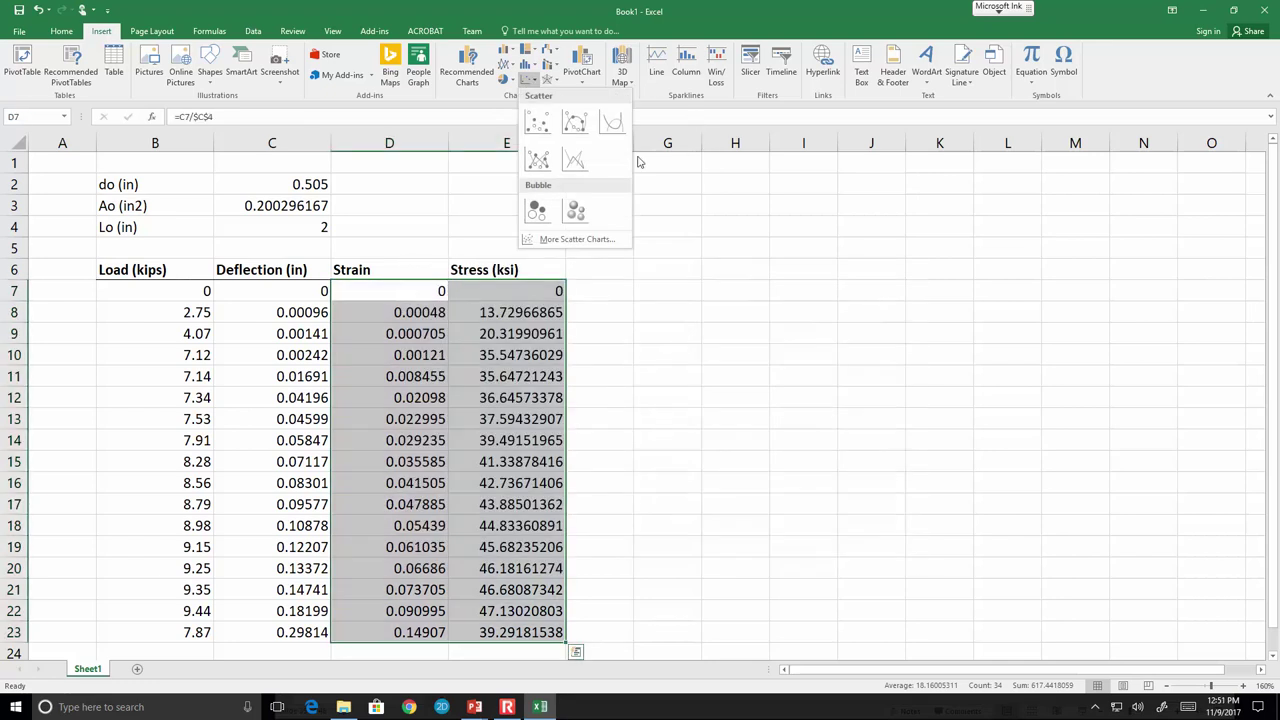
click(576, 167)
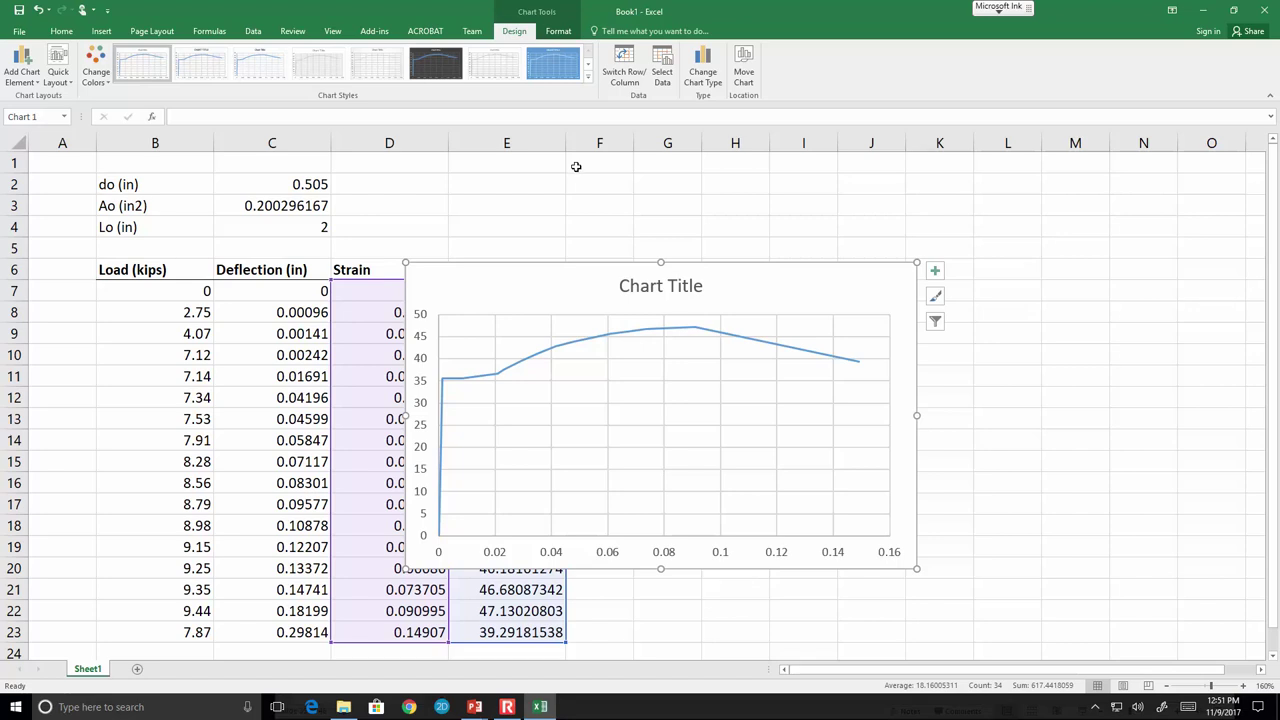
Move the stress-strain chart clear of the data table by cutting it and pasting it at cell G7.
drag(545, 286, 611, 287)
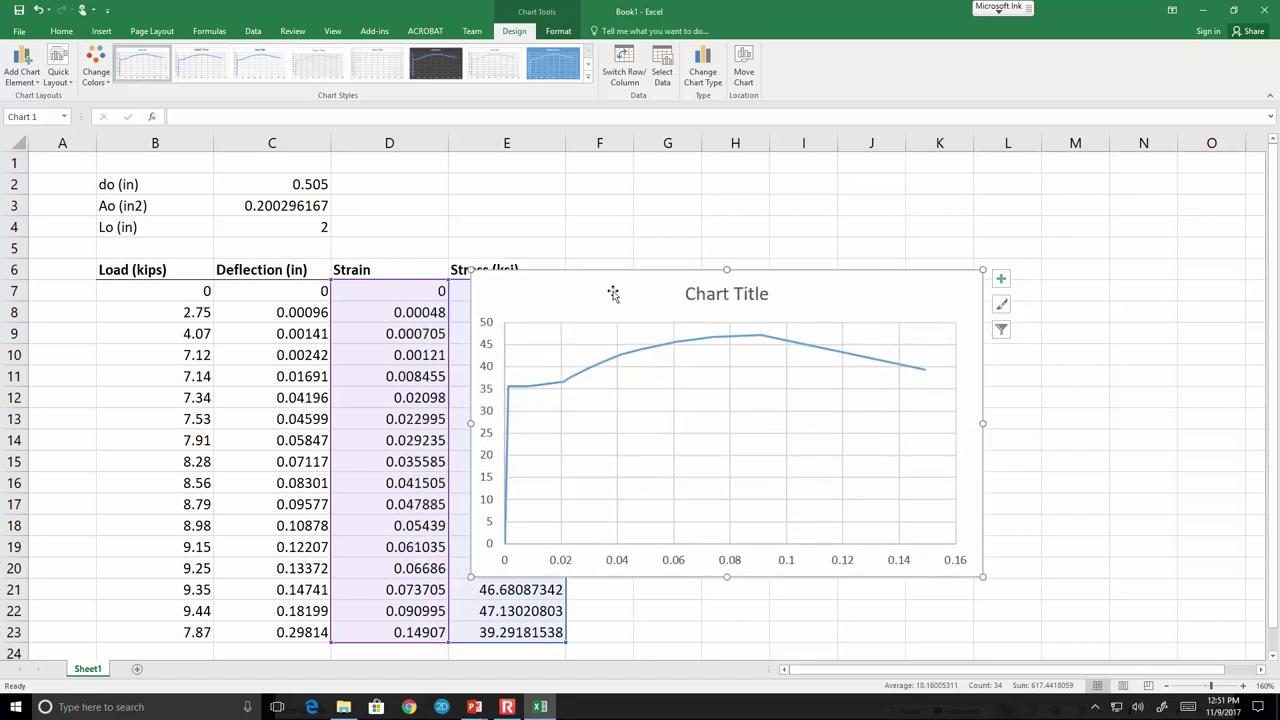
key(Delete)
click(691, 271)
click(690, 290)
key(ctrl+v)
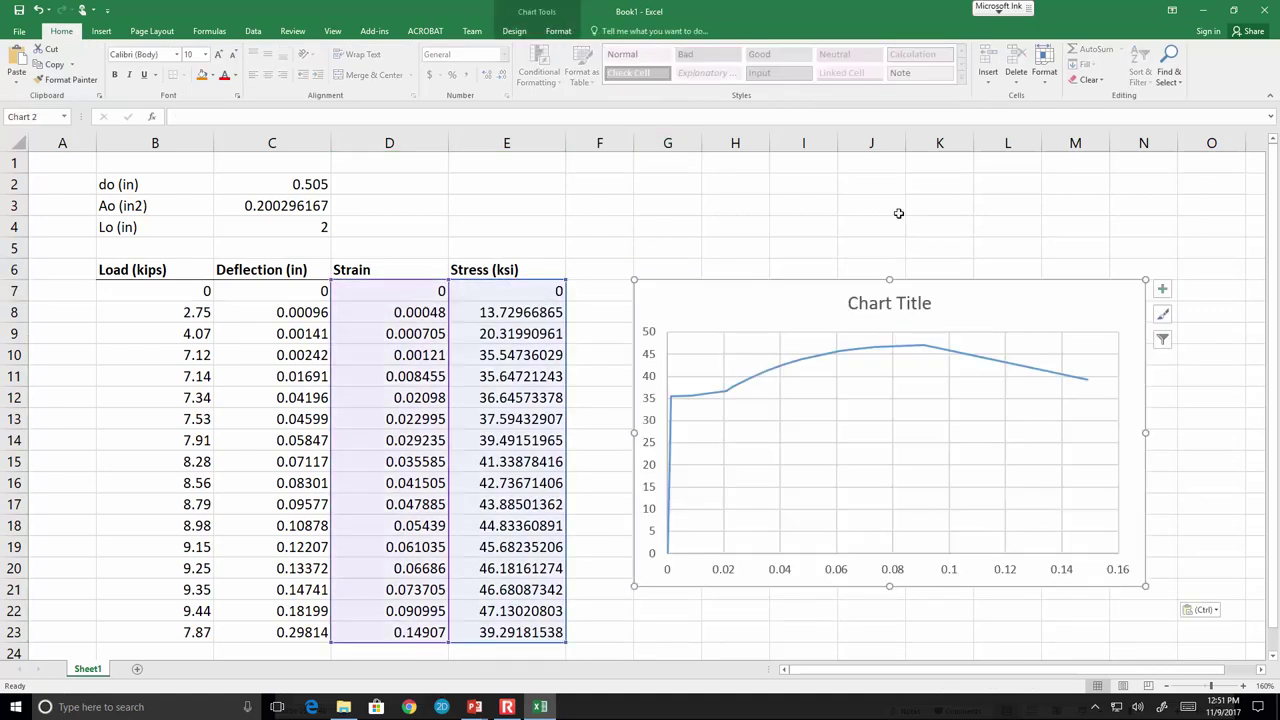
click(900, 209)
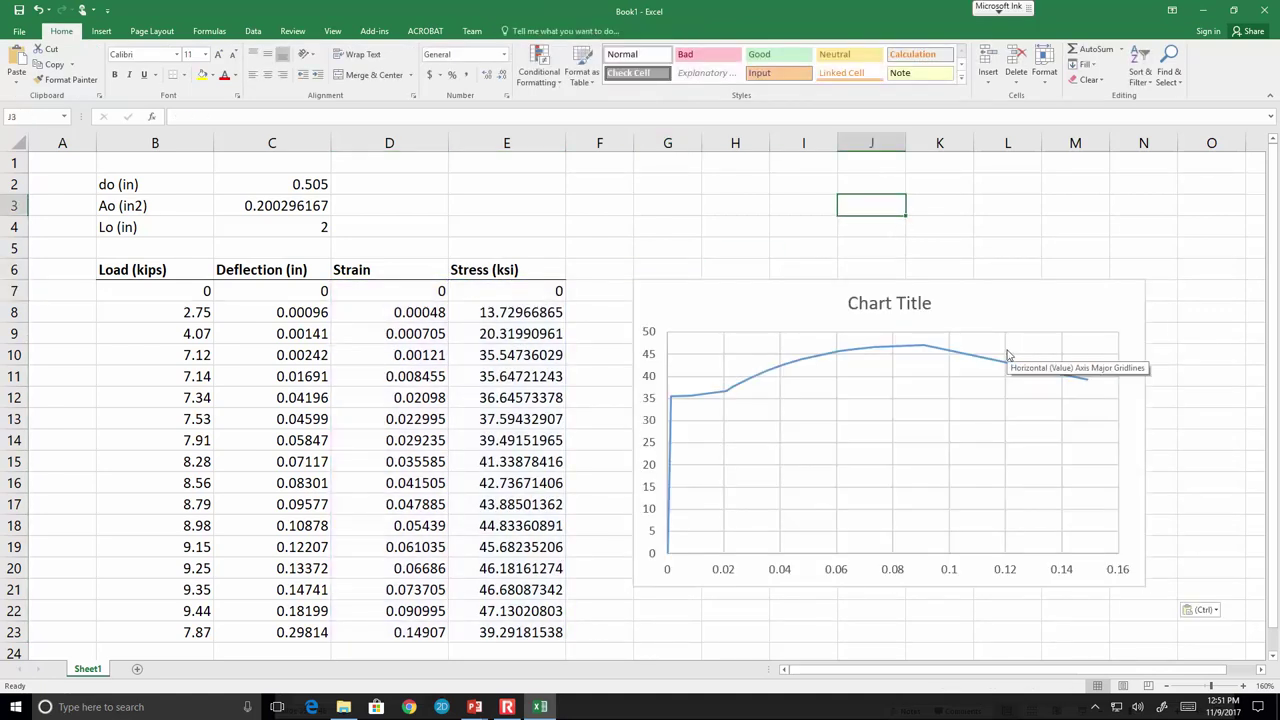
Add axis titles to the chart and set the horizontal axis title to "Strain".
click(1000, 306)
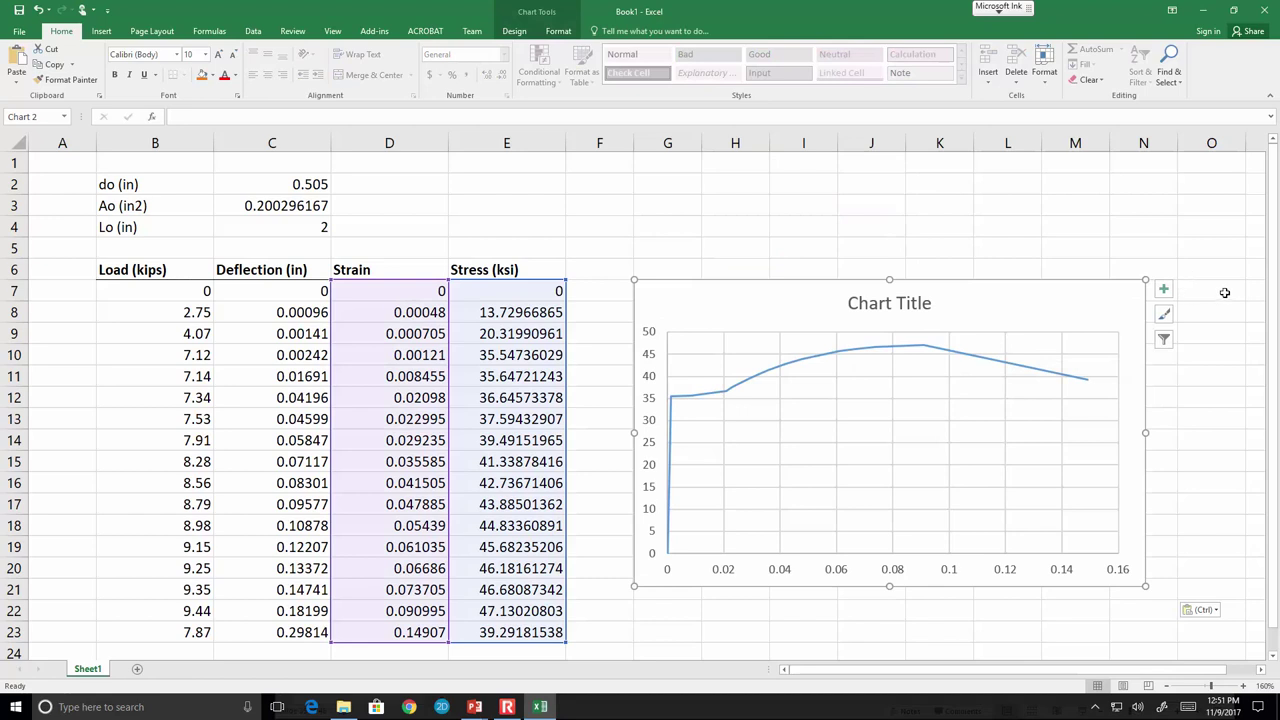
click(1164, 288)
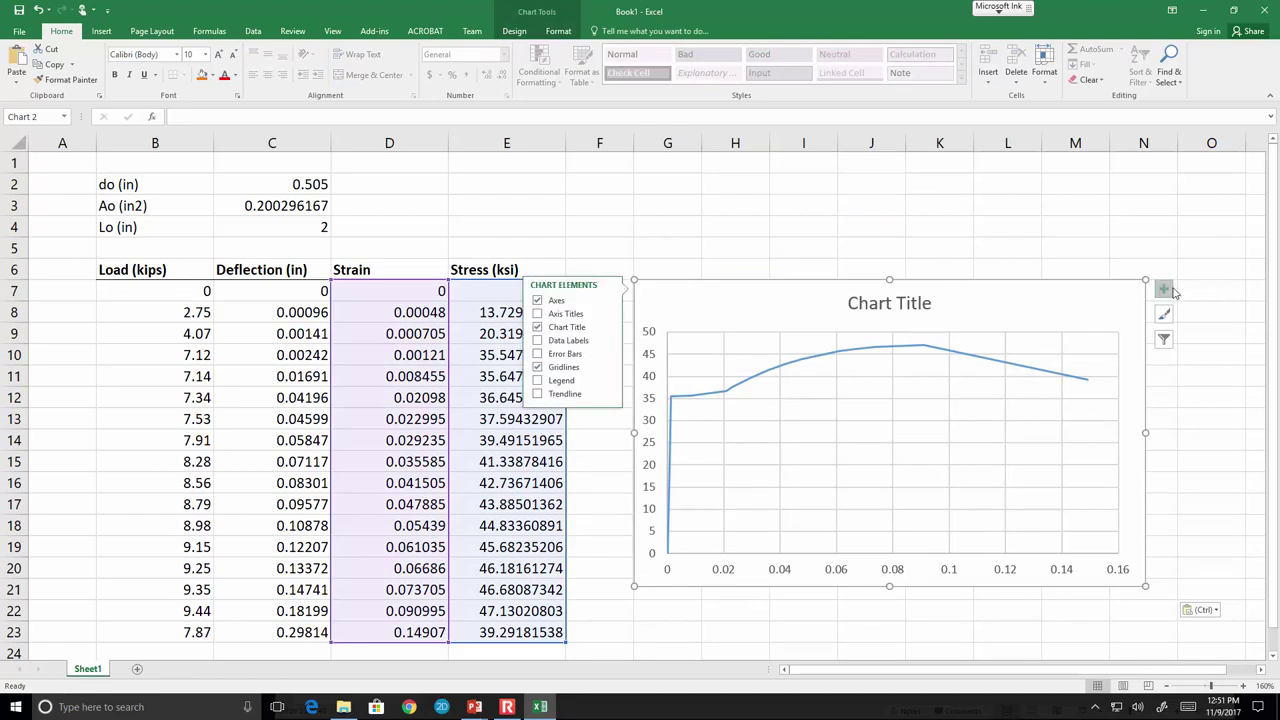
click(544, 315)
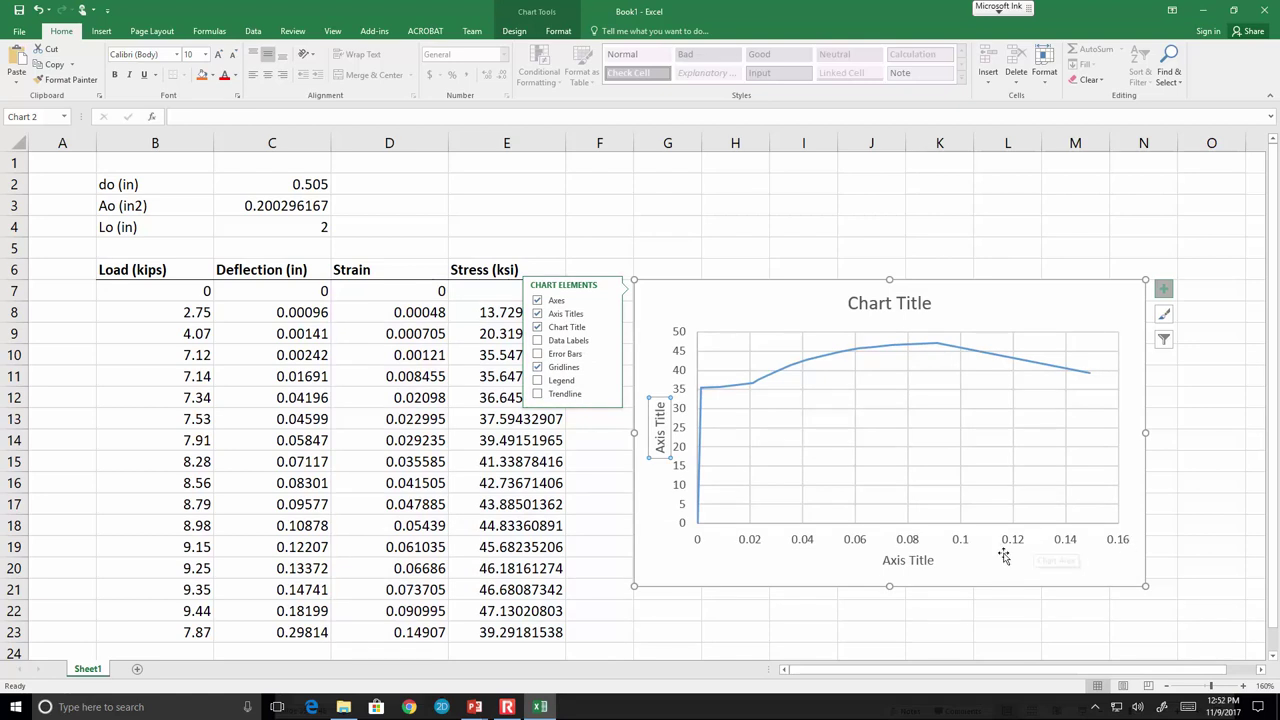
click(921, 561)
triple_click(921, 561)
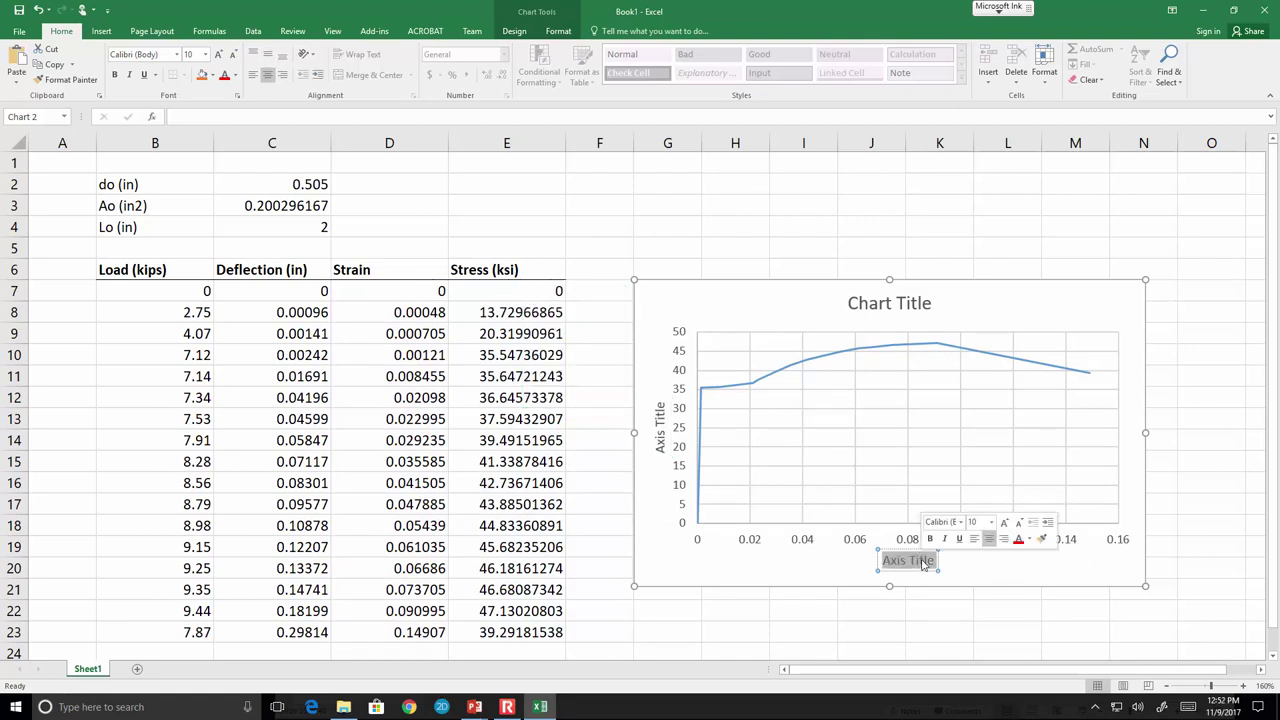
text(Strain)
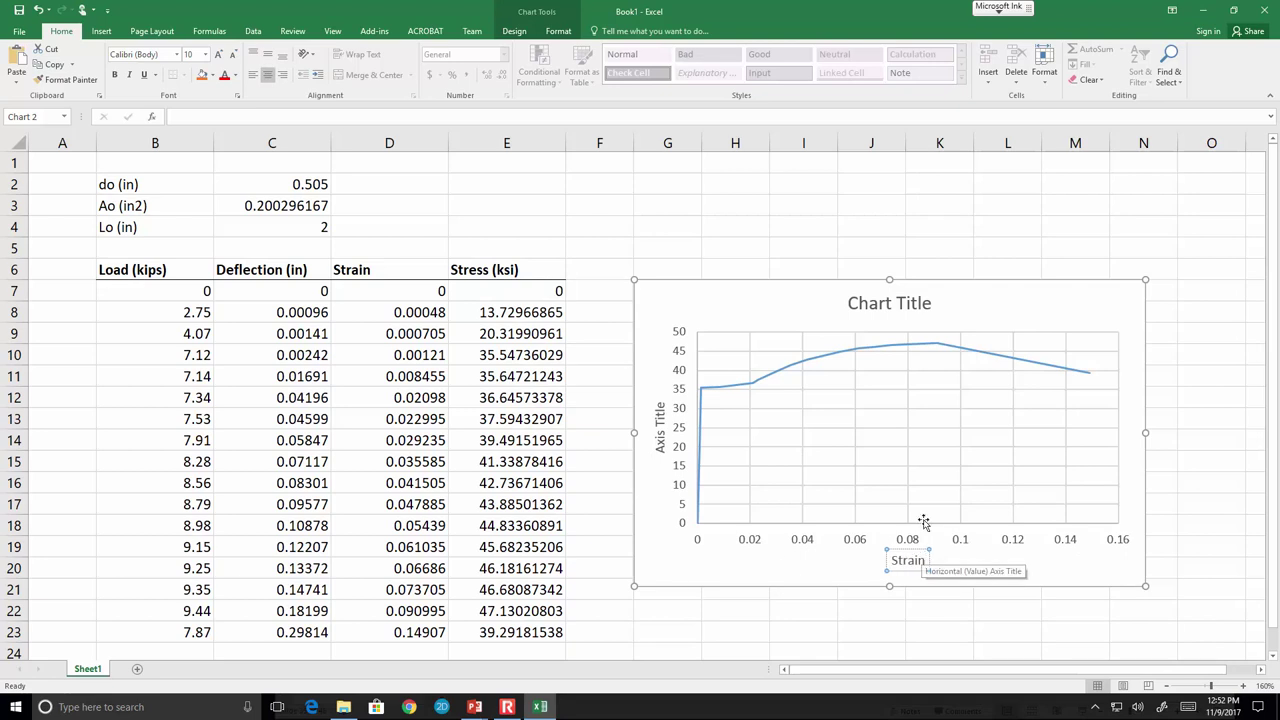
Set the chart's vertical axis title to "Stress (ksi)".
click(658, 435)
triple_click(660, 436)
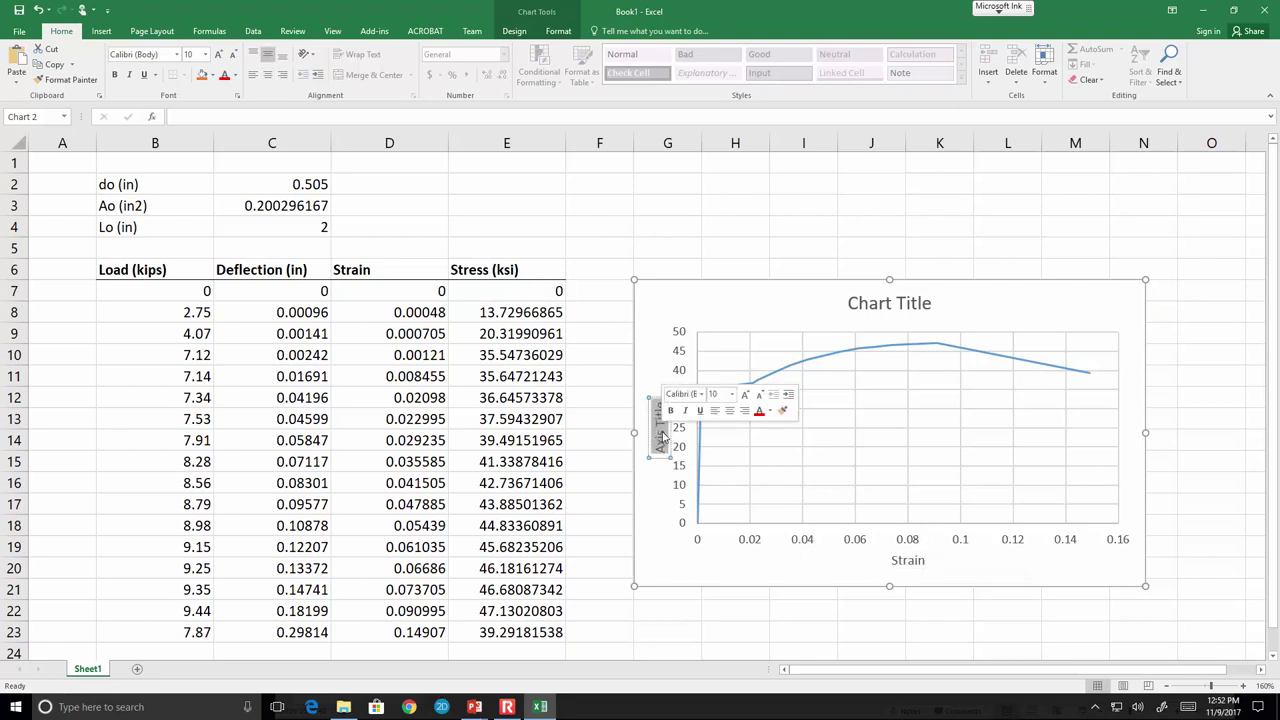
text(Stress)
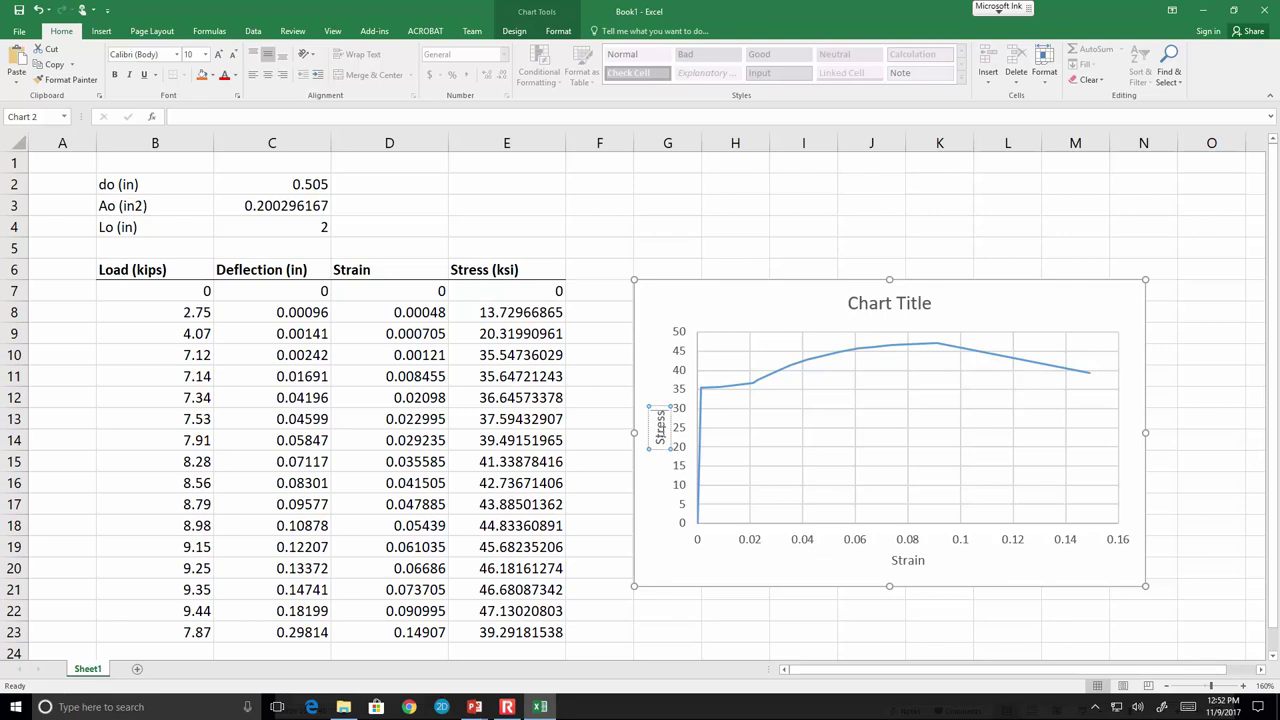
click(748, 218)
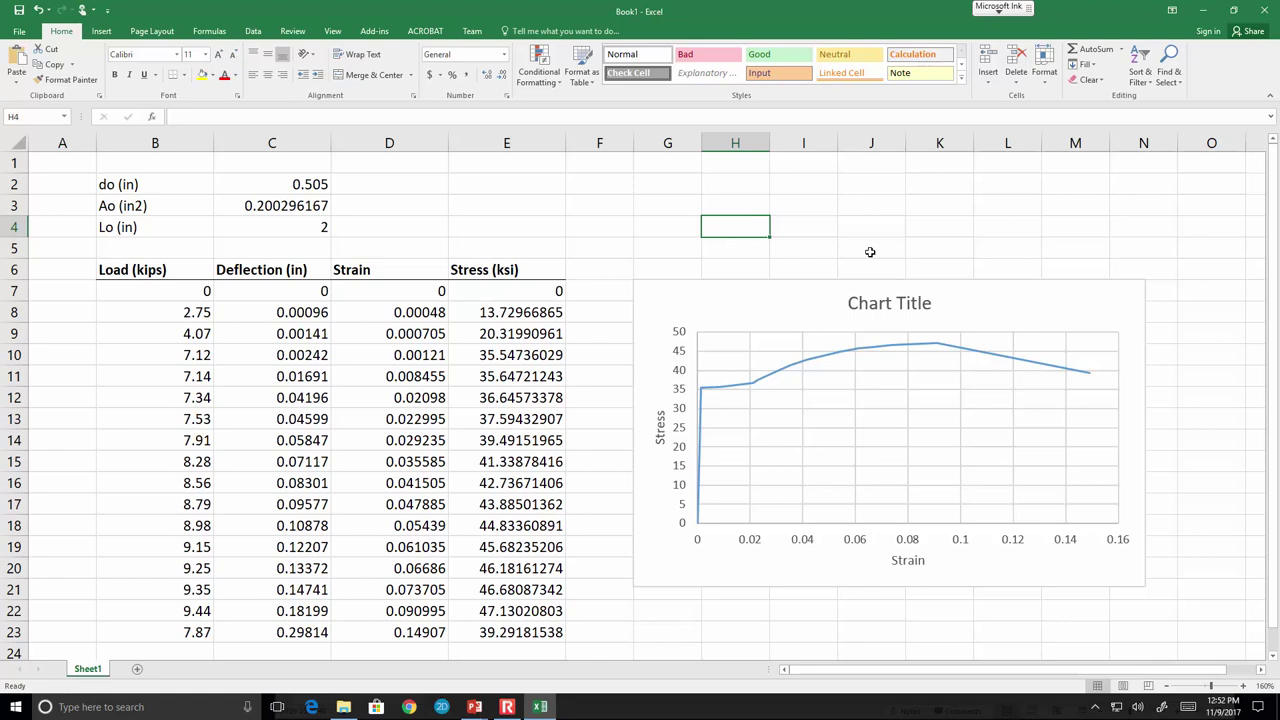
click(660, 427)
click(660, 427)
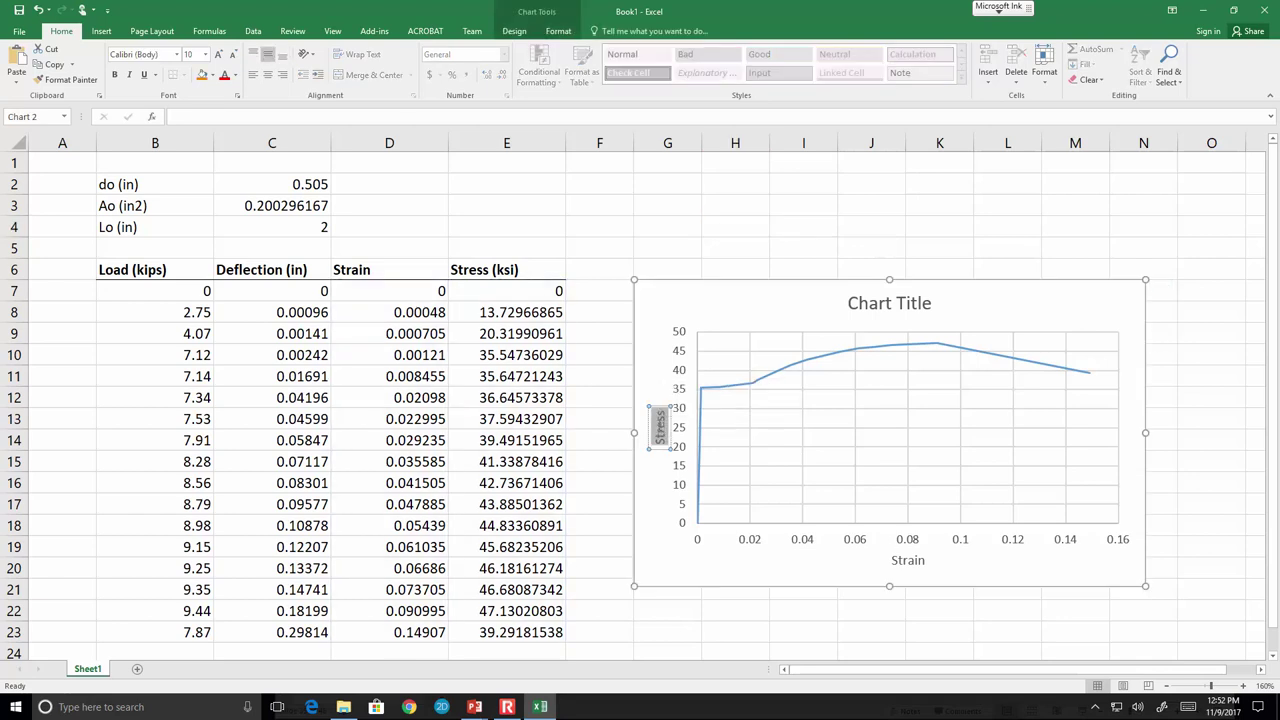
text((ksi))
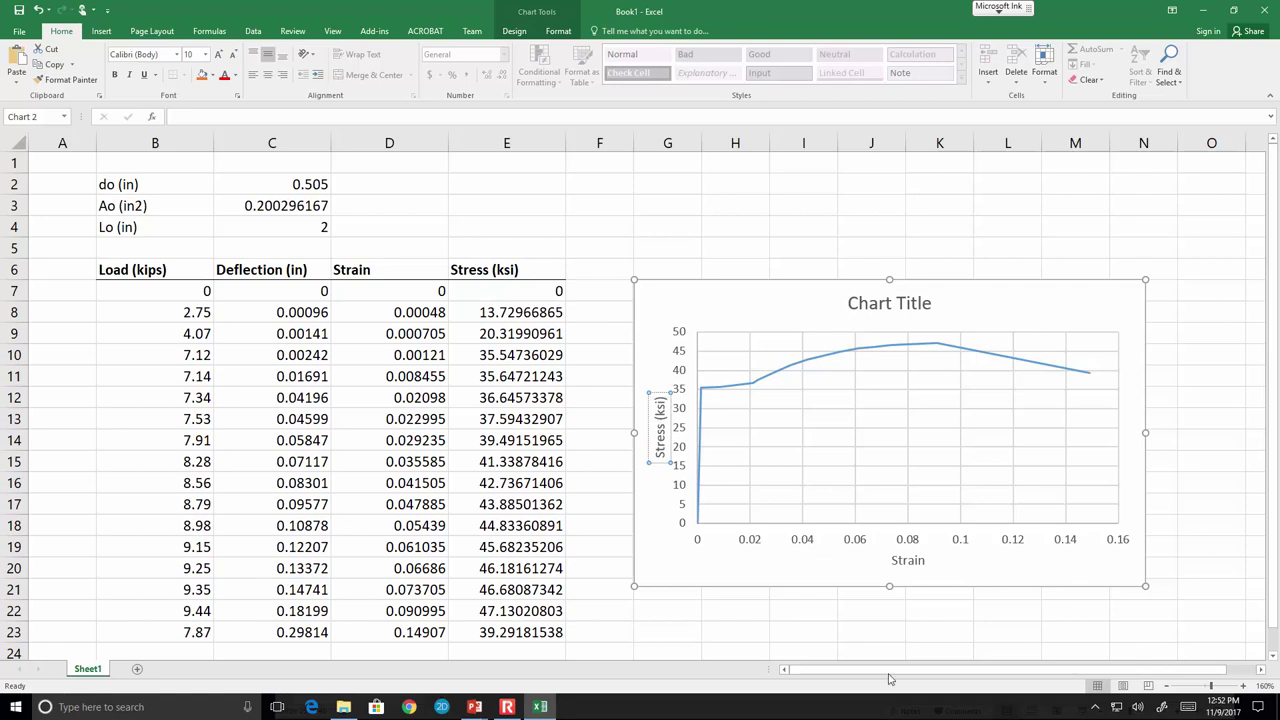
click(879, 645)
Change the chart title to "Tensile Test Results (Grade 36 Steel)".
click(888, 305)
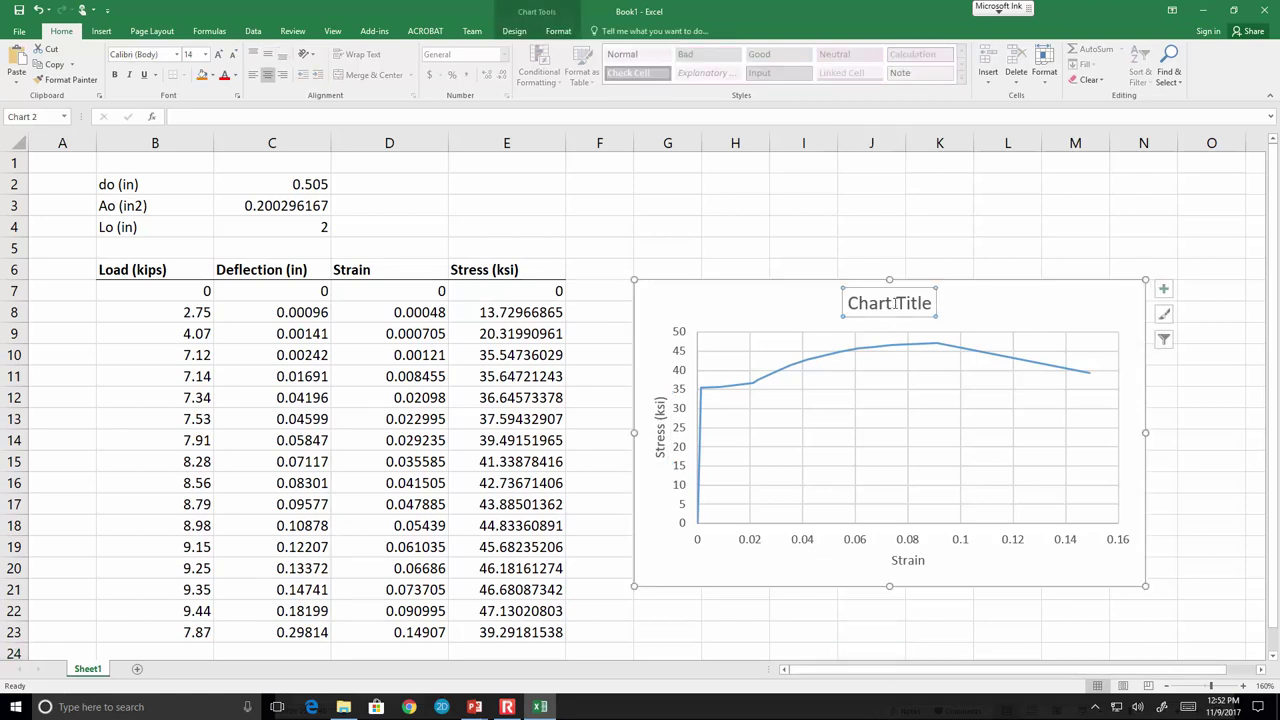
triple_click(895, 307)
text(Tes)
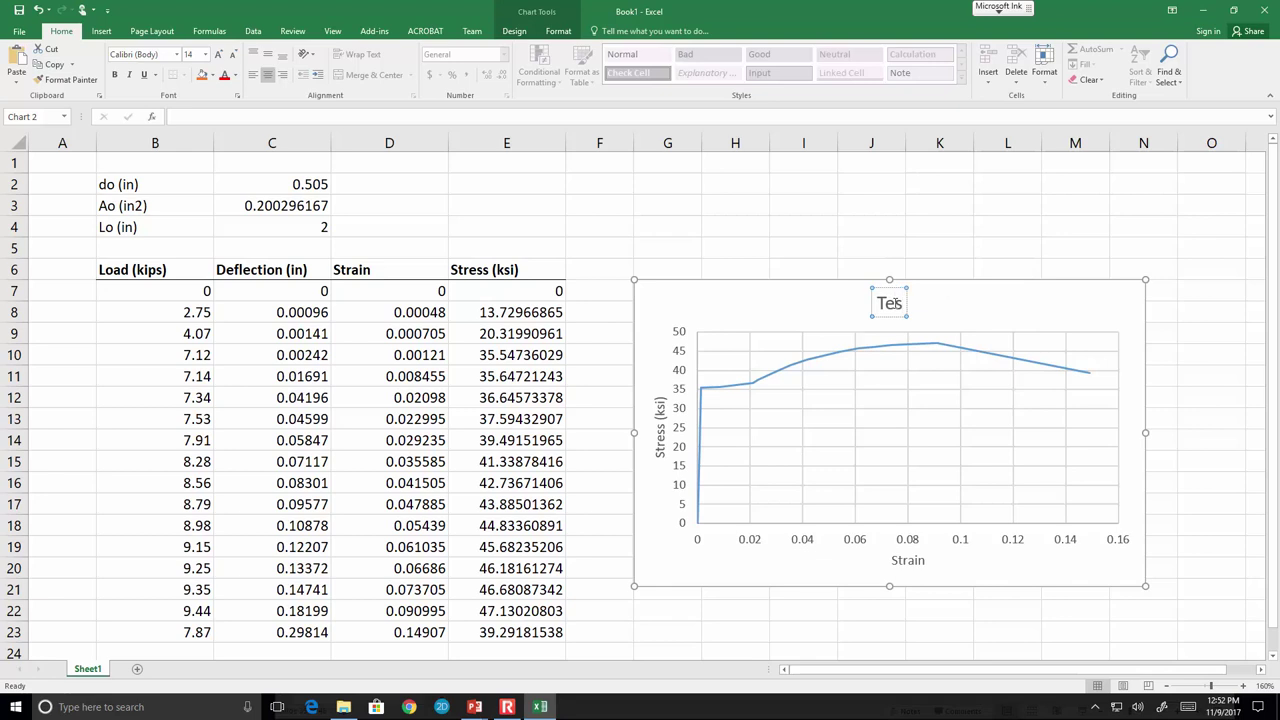
key(BackSpace)
text(nsile Test REsu)
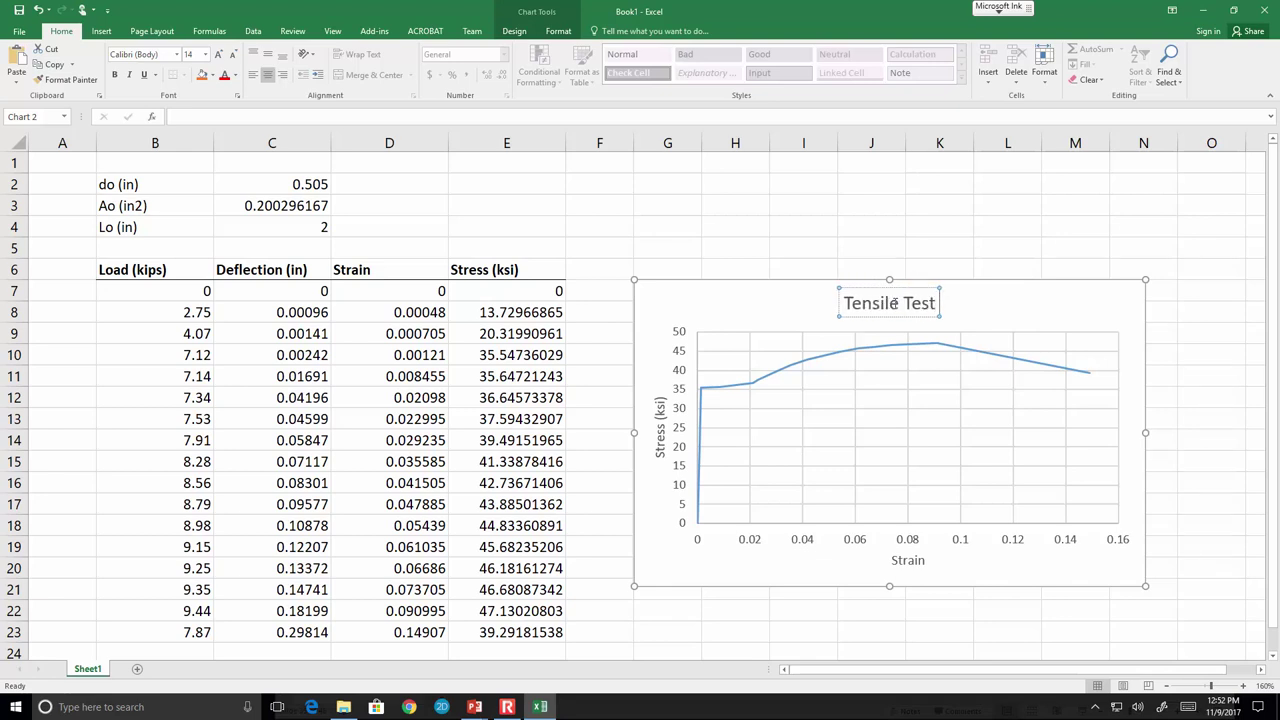
key(BackSpace)
key(BackSpace)
text(ults ())
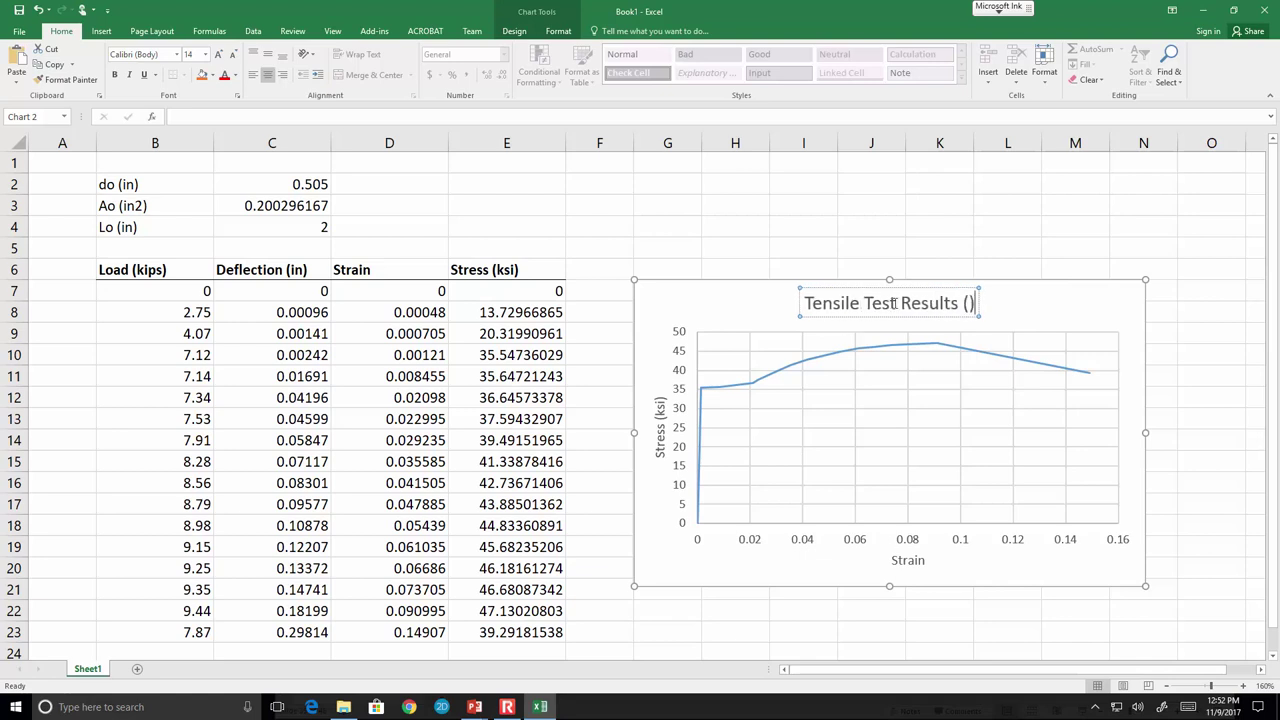
key(Left)
text(Grade )
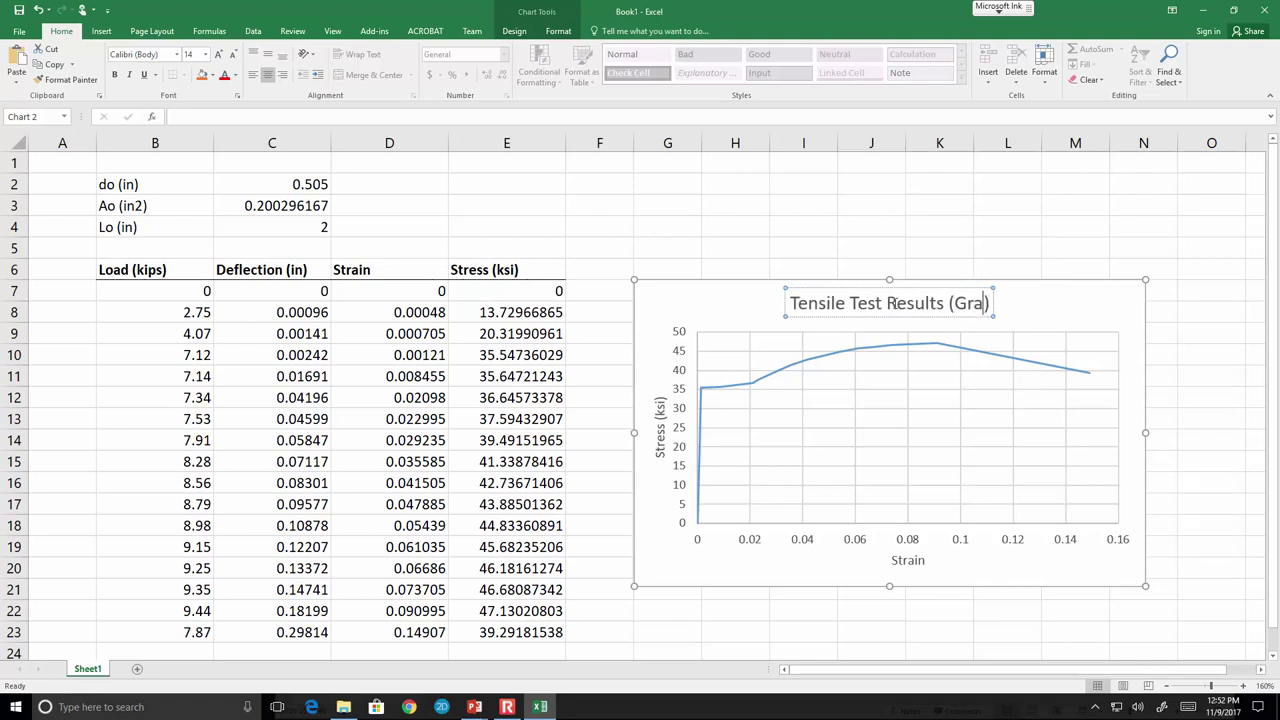
text(36 Stee)
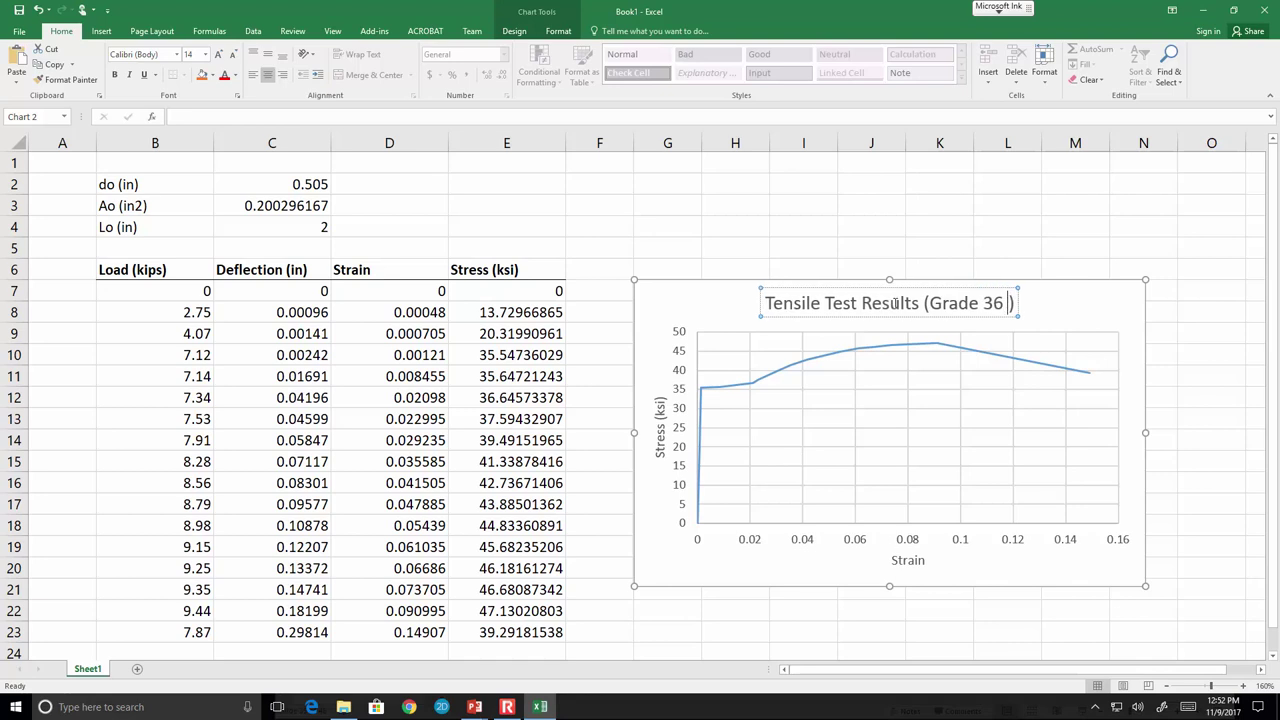
text(l)
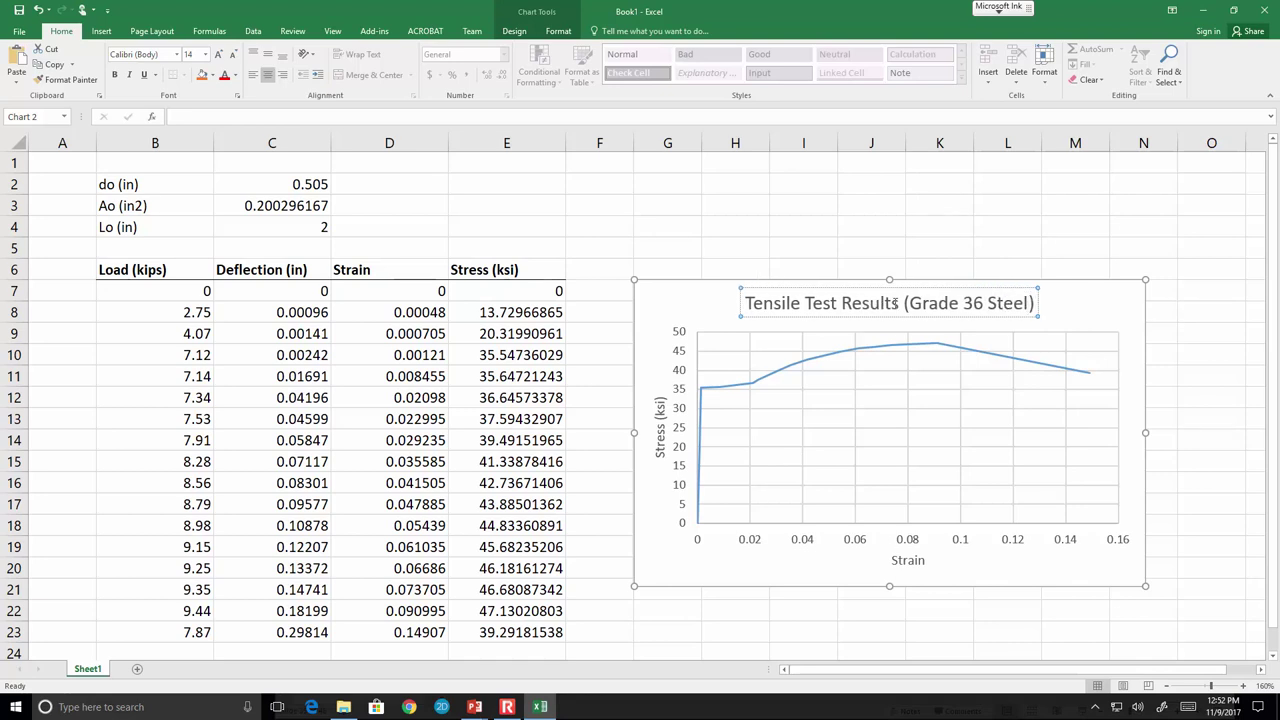
click(851, 637)
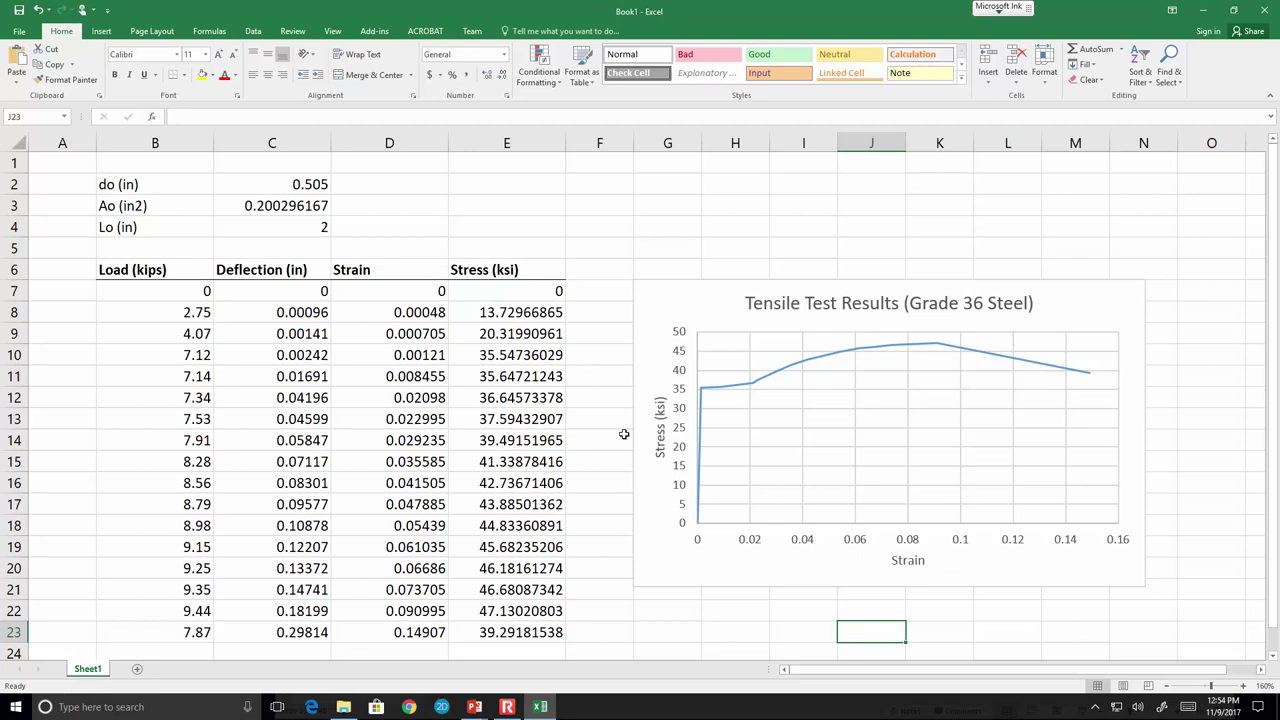
Enter the labels "E (ksi)", "Fy (ksi)" and "Fu (ksi)" in cells H2 to H4.
click(742, 177)
text(E (ksi))
key(Return)
text(Fy (ksi))
key(Return)
text(Fy)
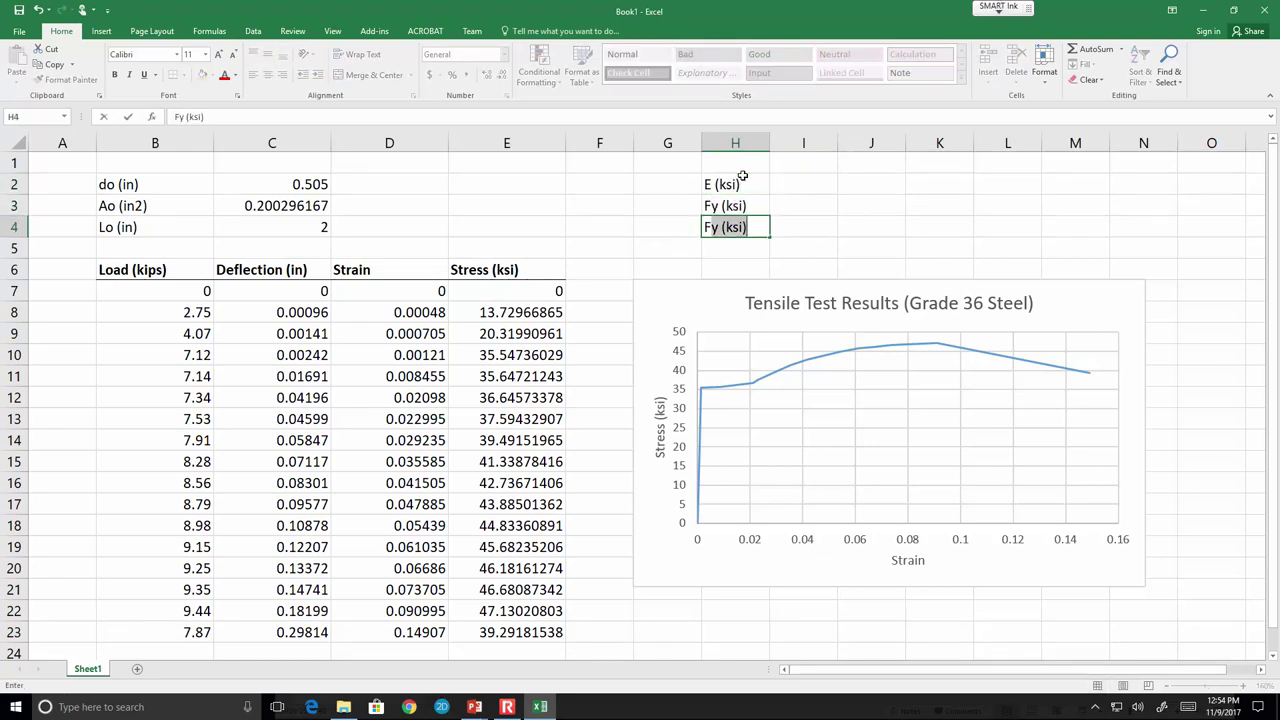
key(BackSpace)
key(BackSpace)
text(u (ksi))
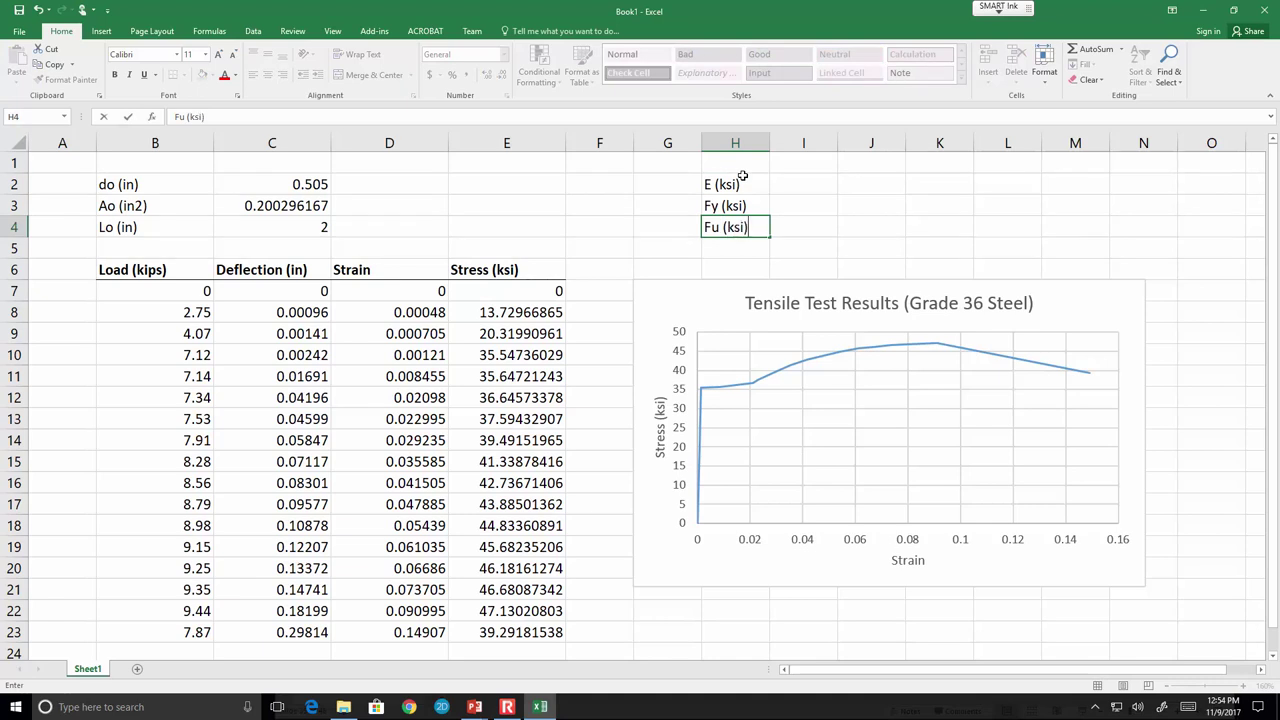
key(Return)
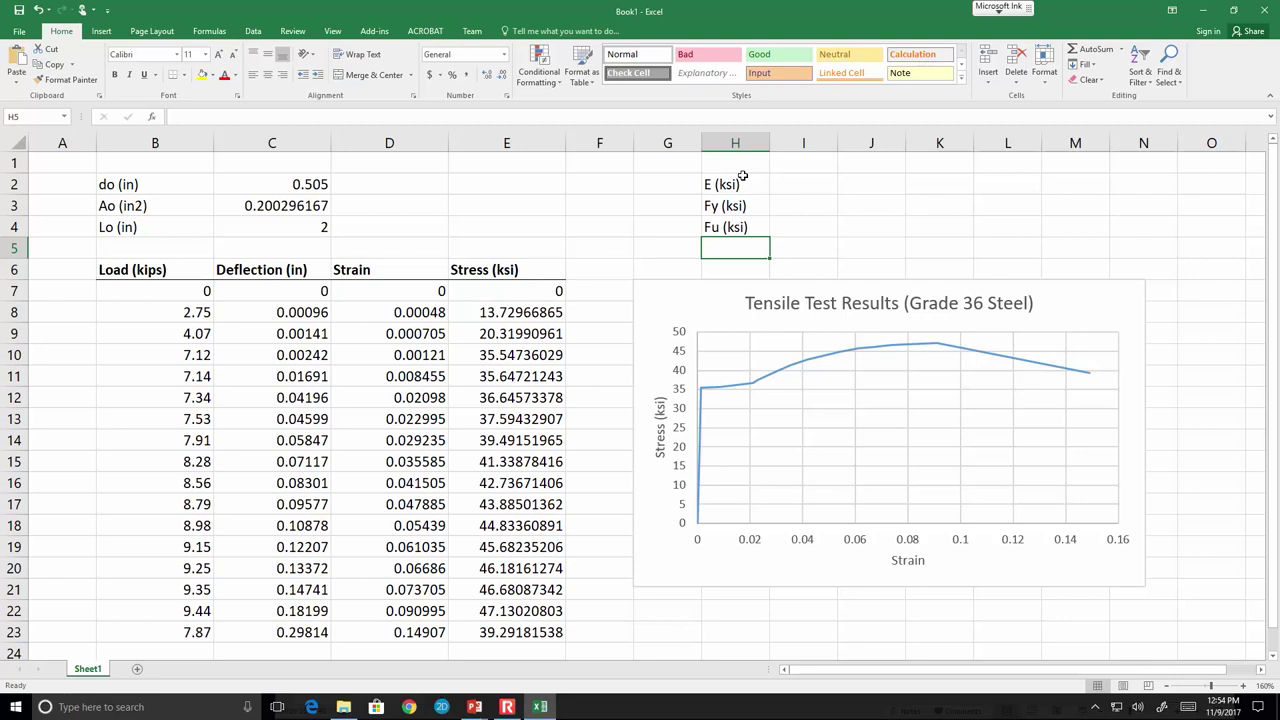
Calculate the ultimate stress Fu in cell I4 with the formula =MAX(E7:E23).
click(808, 220)
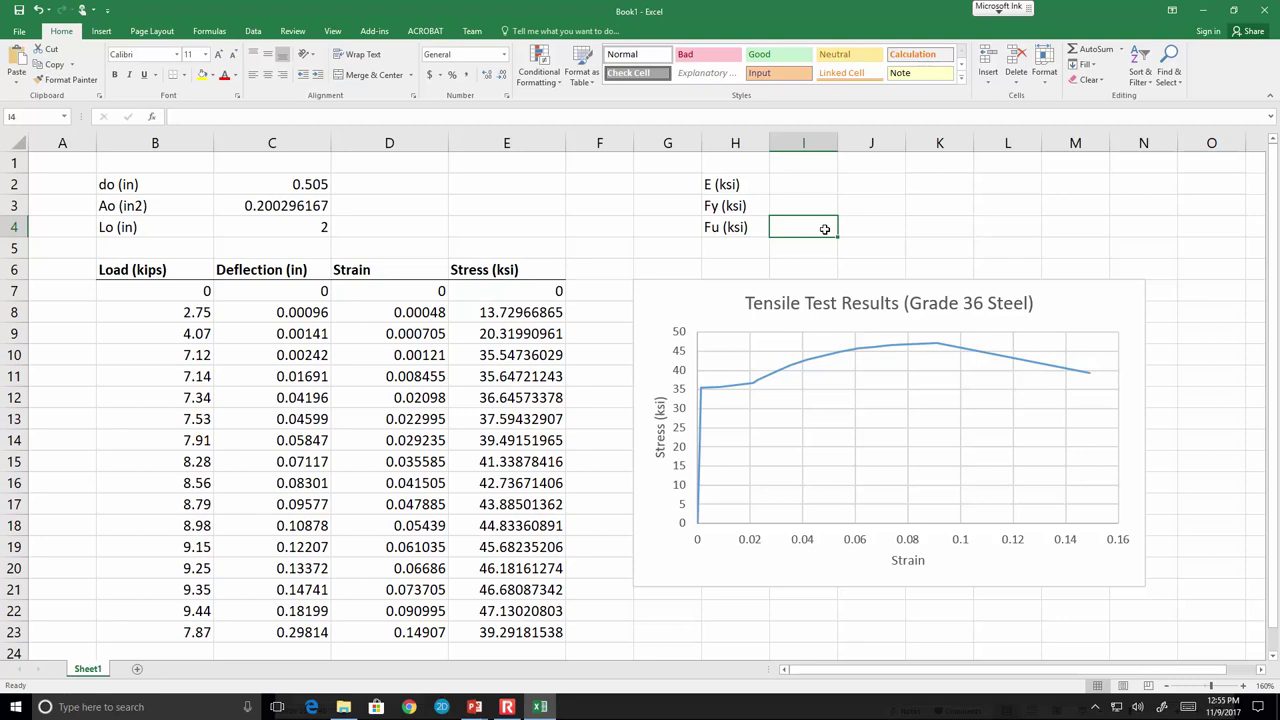
text(=)
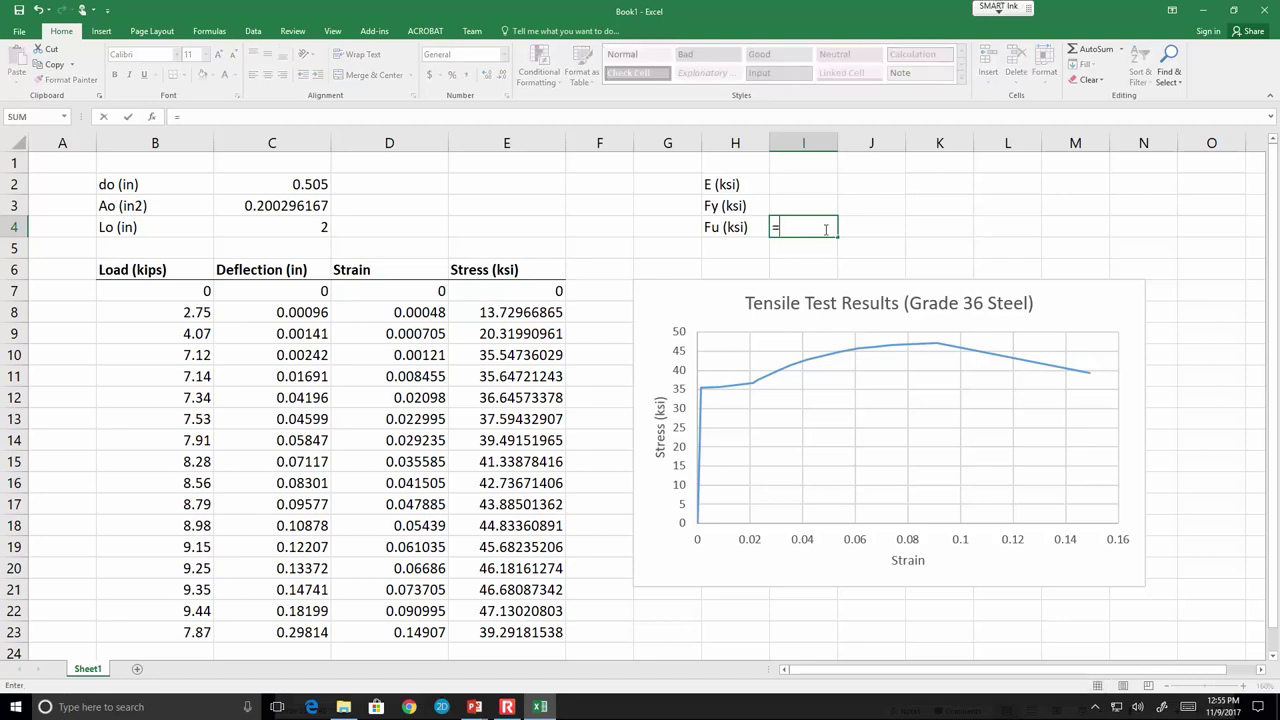
text(max()
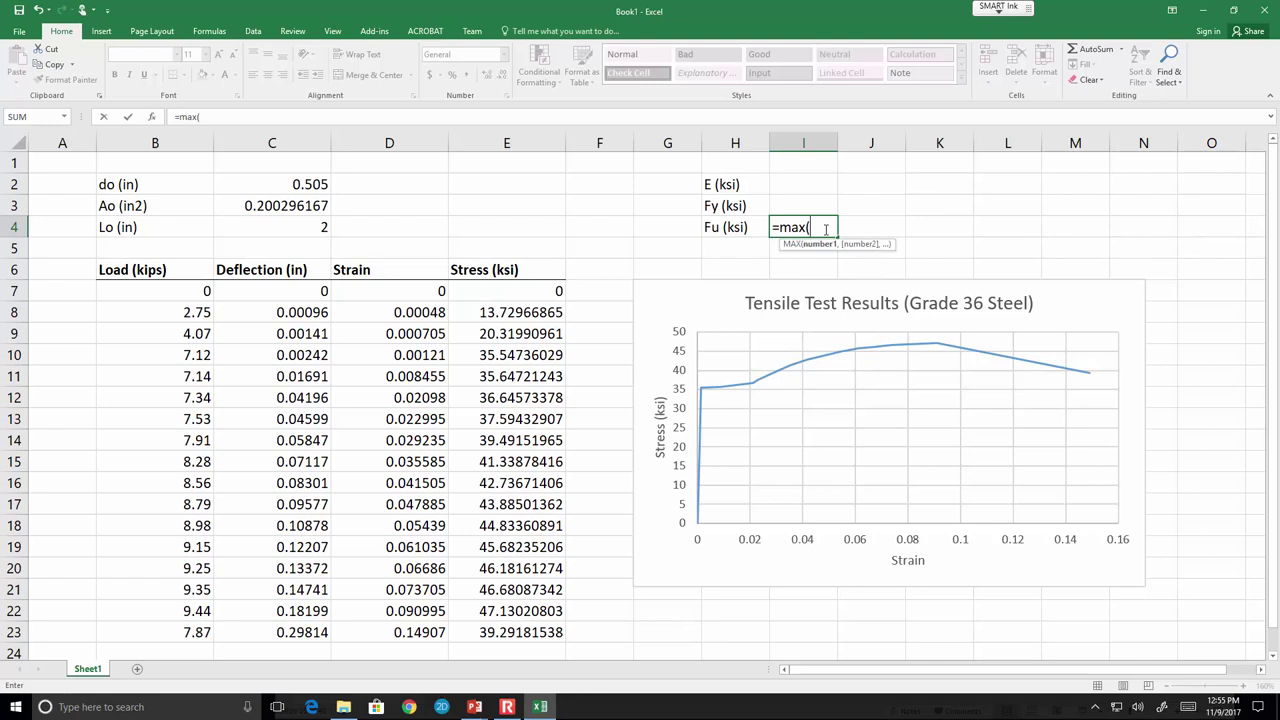
drag(477, 298, 485, 622)
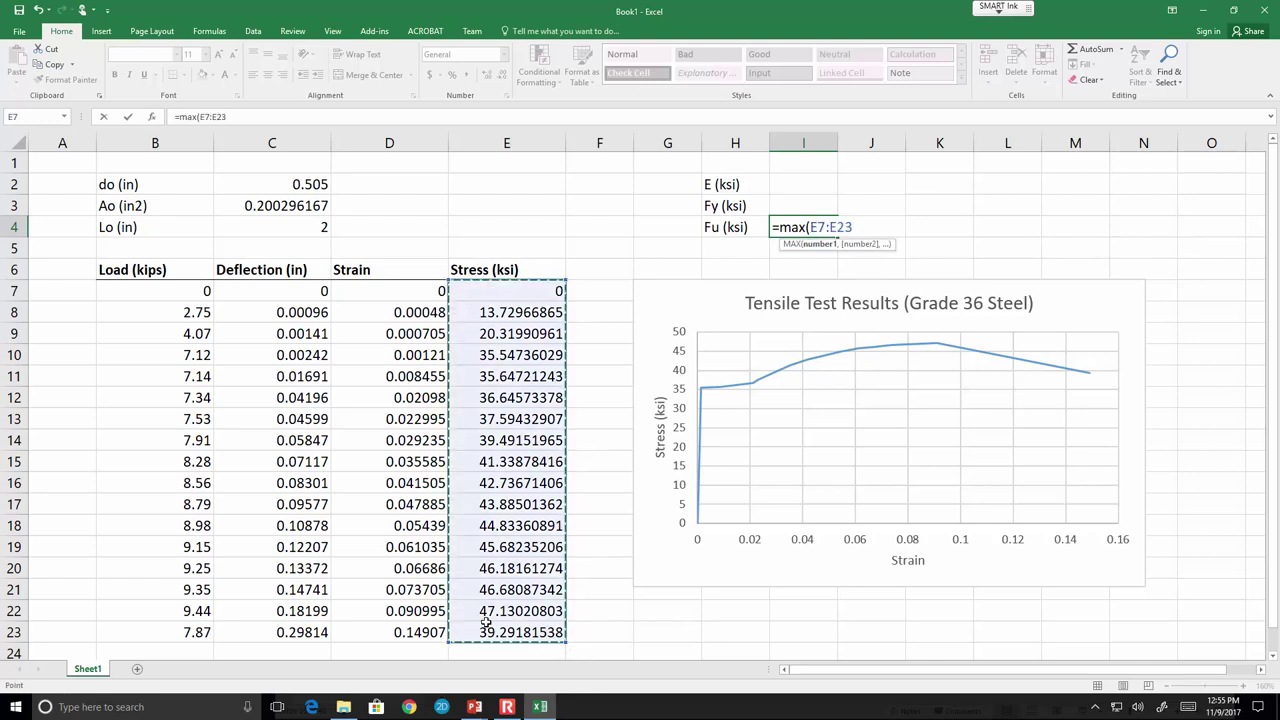
key(ctrl+Return)
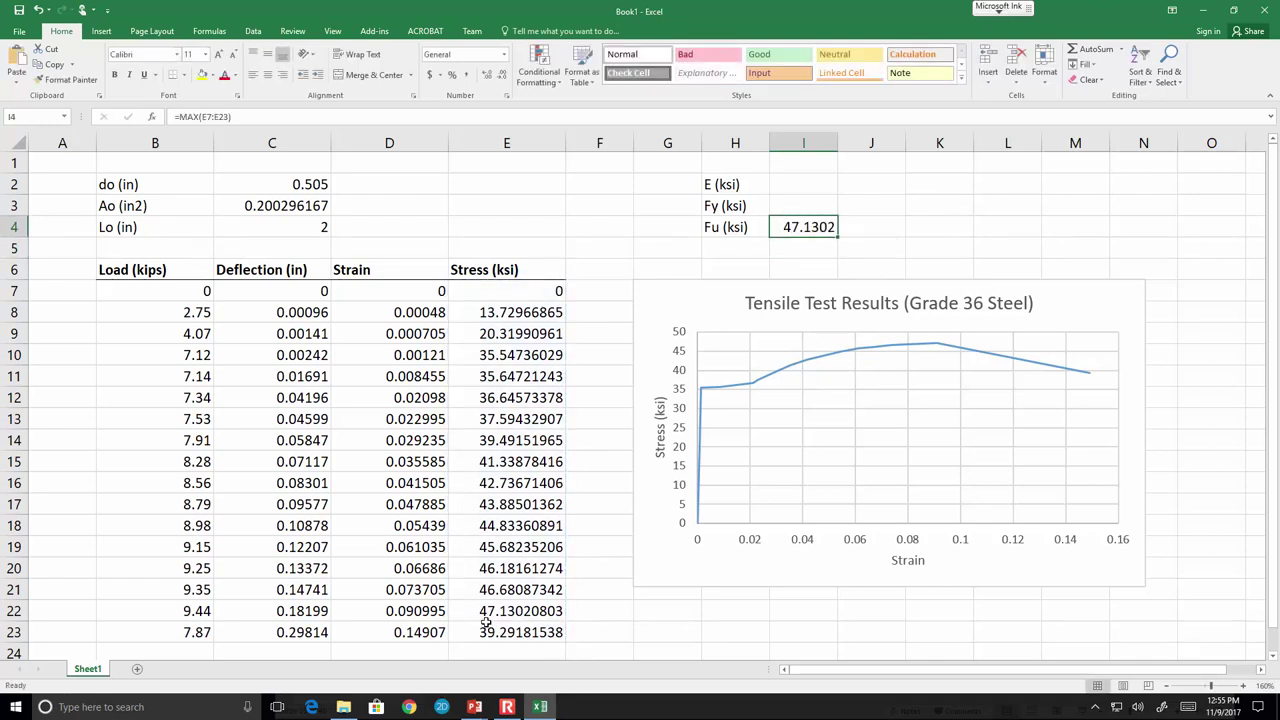
Format the Fu value in cell I4 to one decimal place and center it.
click(502, 78)
click(502, 78)
click(502, 78)
click(263, 80)
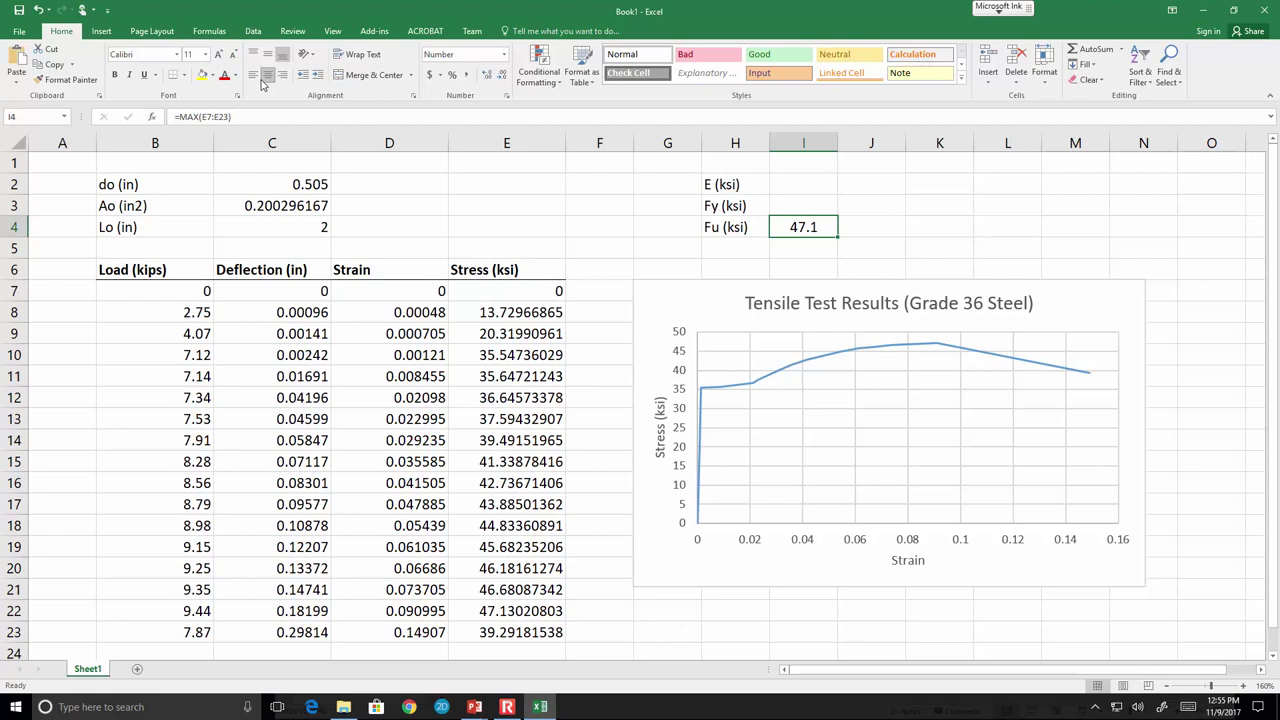
Format the Fu value in cell I4 to two decimal places.
click(490, 80)
click(490, 80)
click(504, 79)
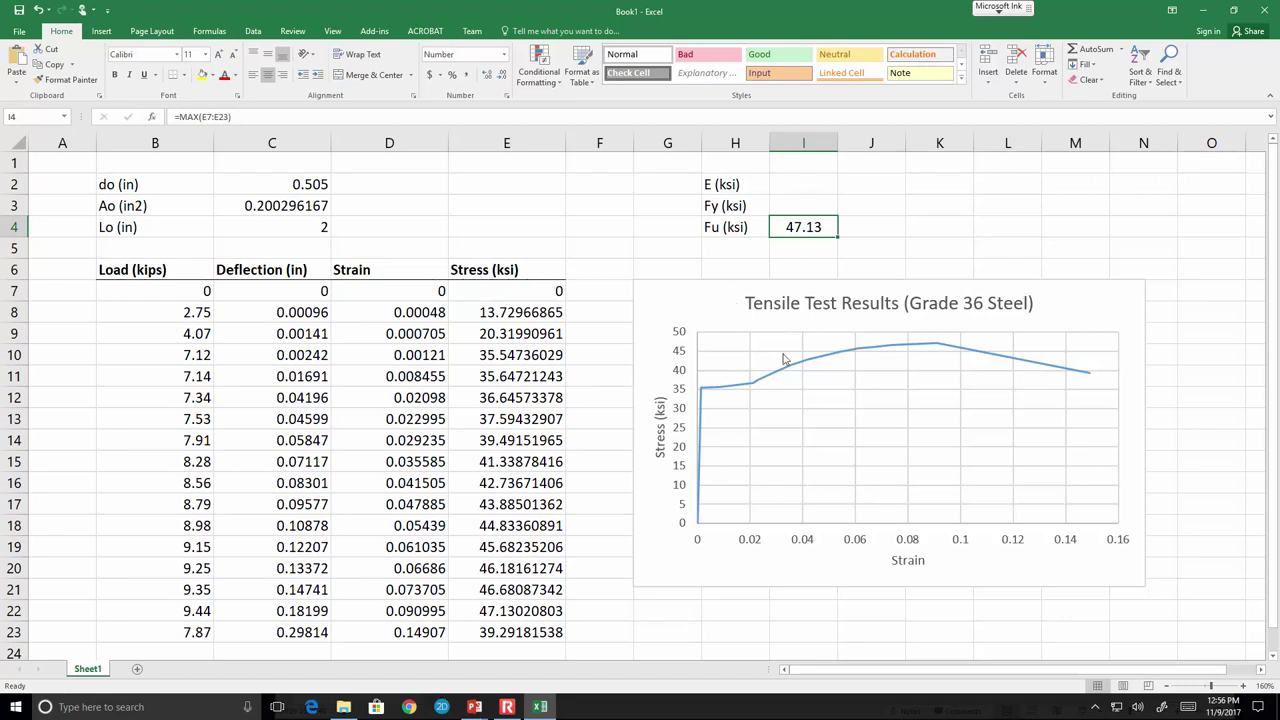
Change the stress-strain chart type to Scatter with Straight Lines and Markers.
click(714, 306)
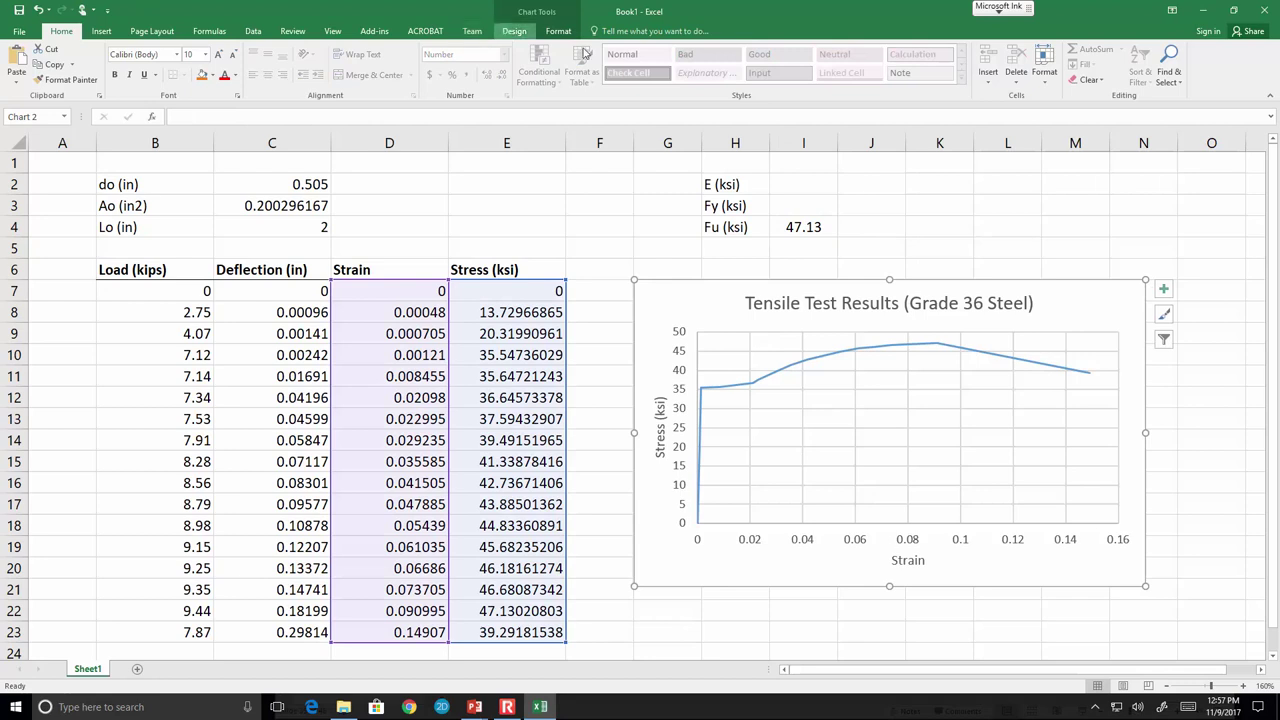
click(514, 31)
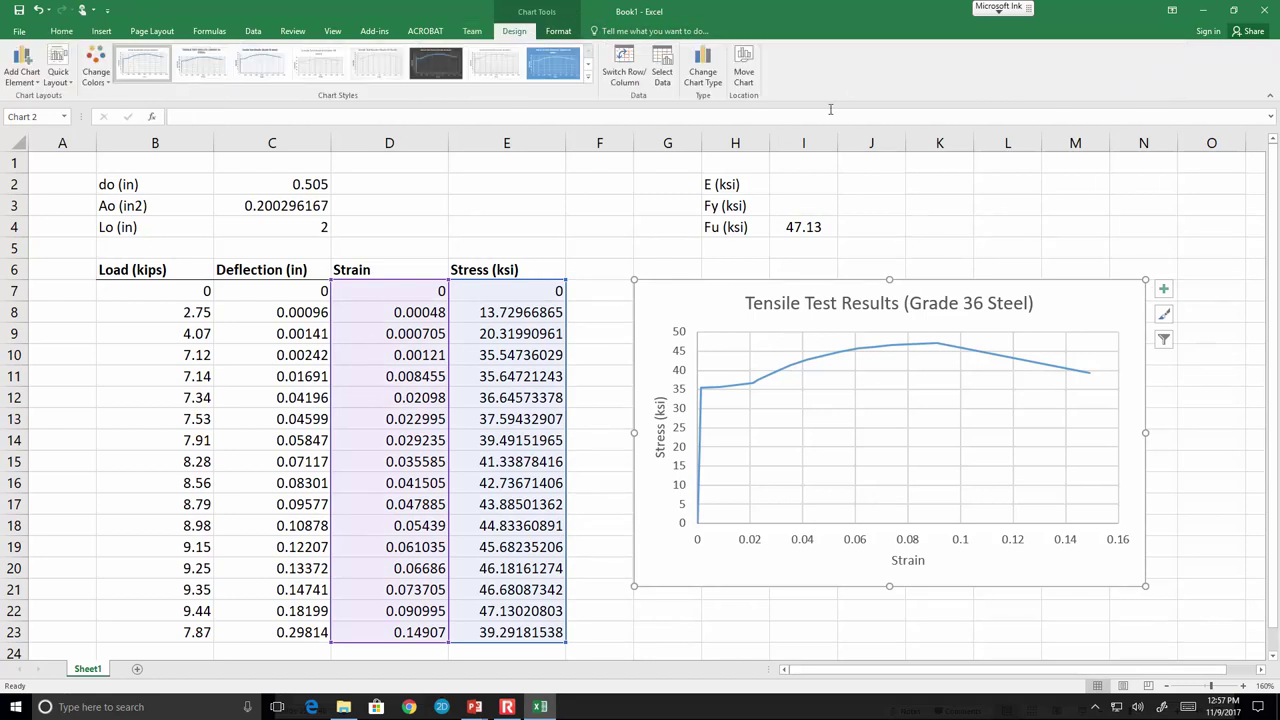
click(702, 70)
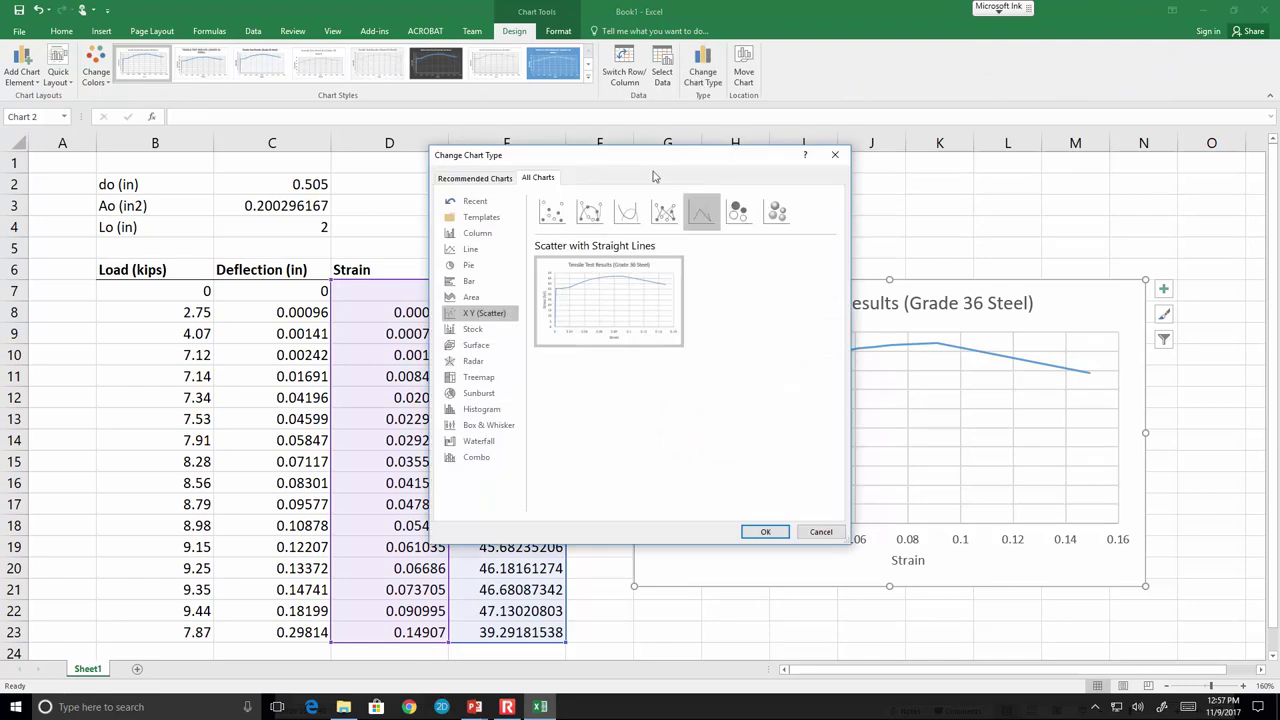
click(666, 213)
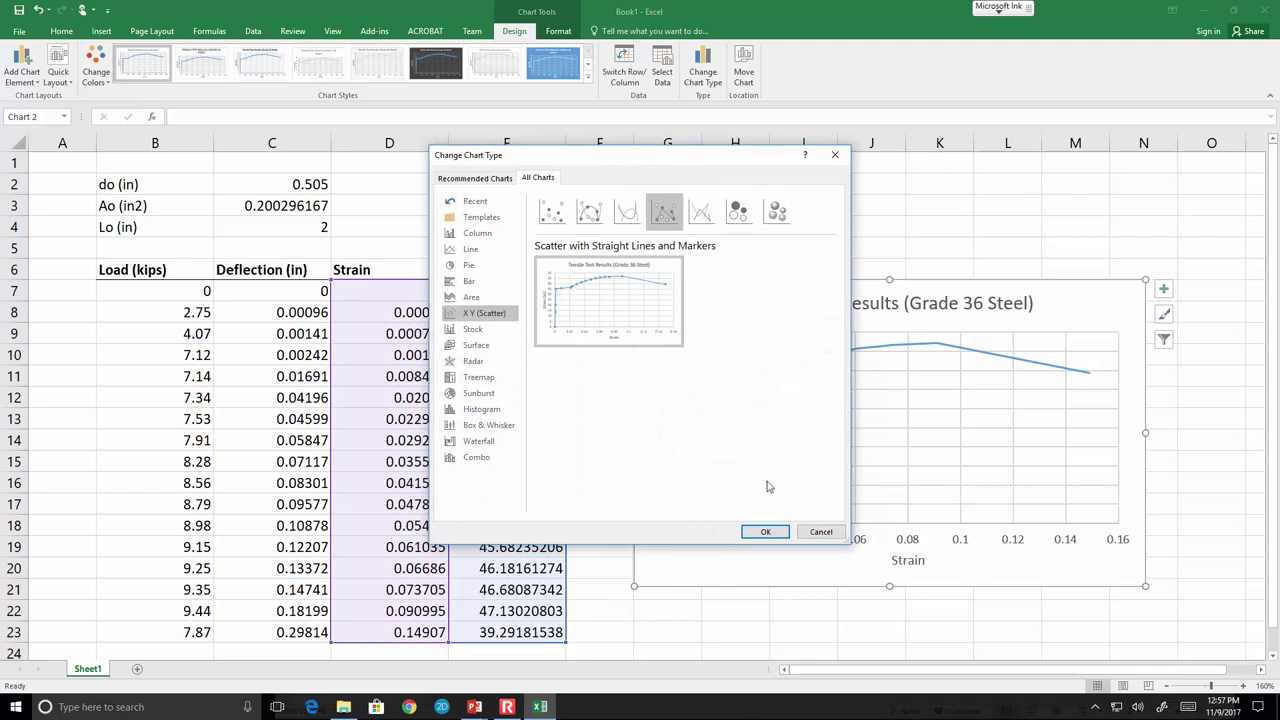
click(766, 531)
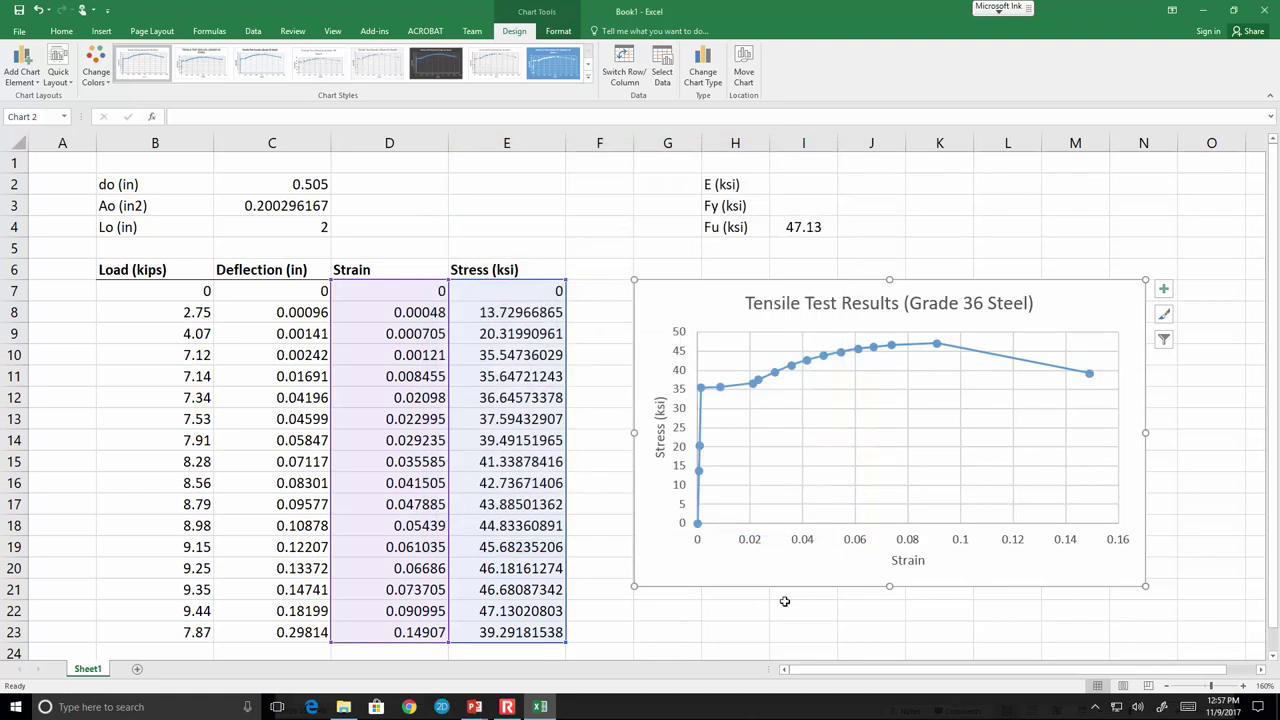
click(711, 73)
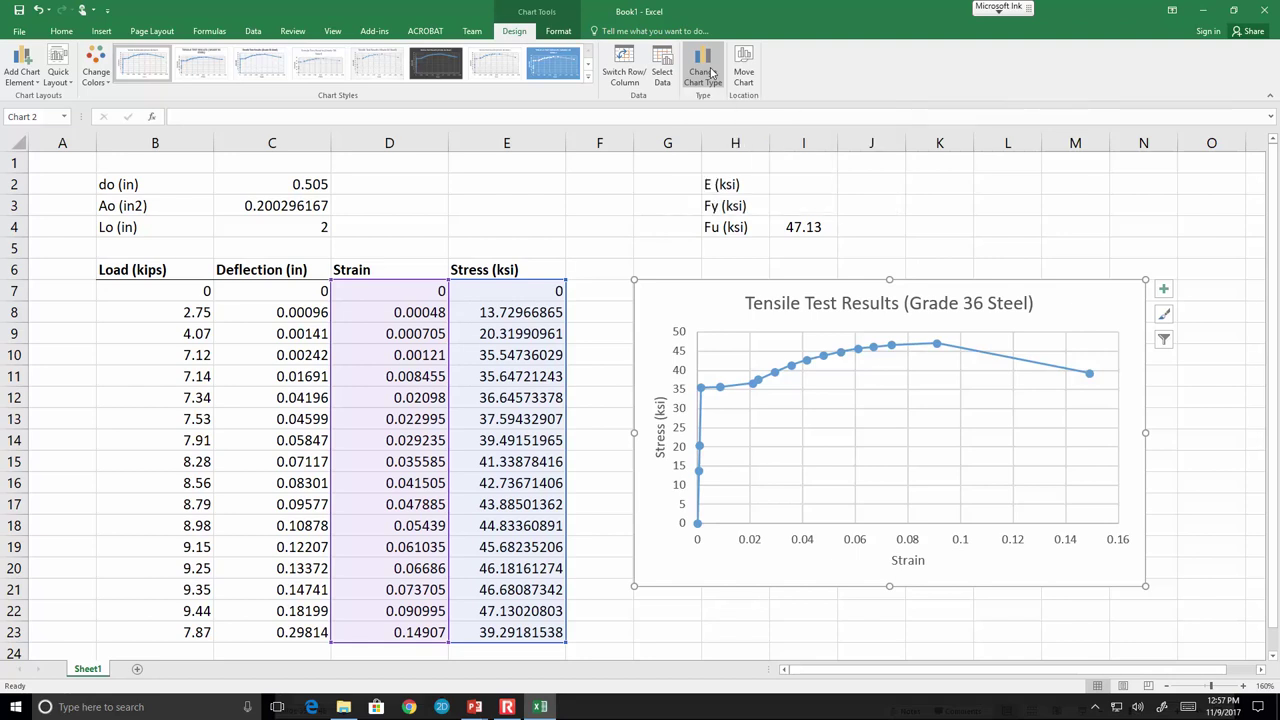
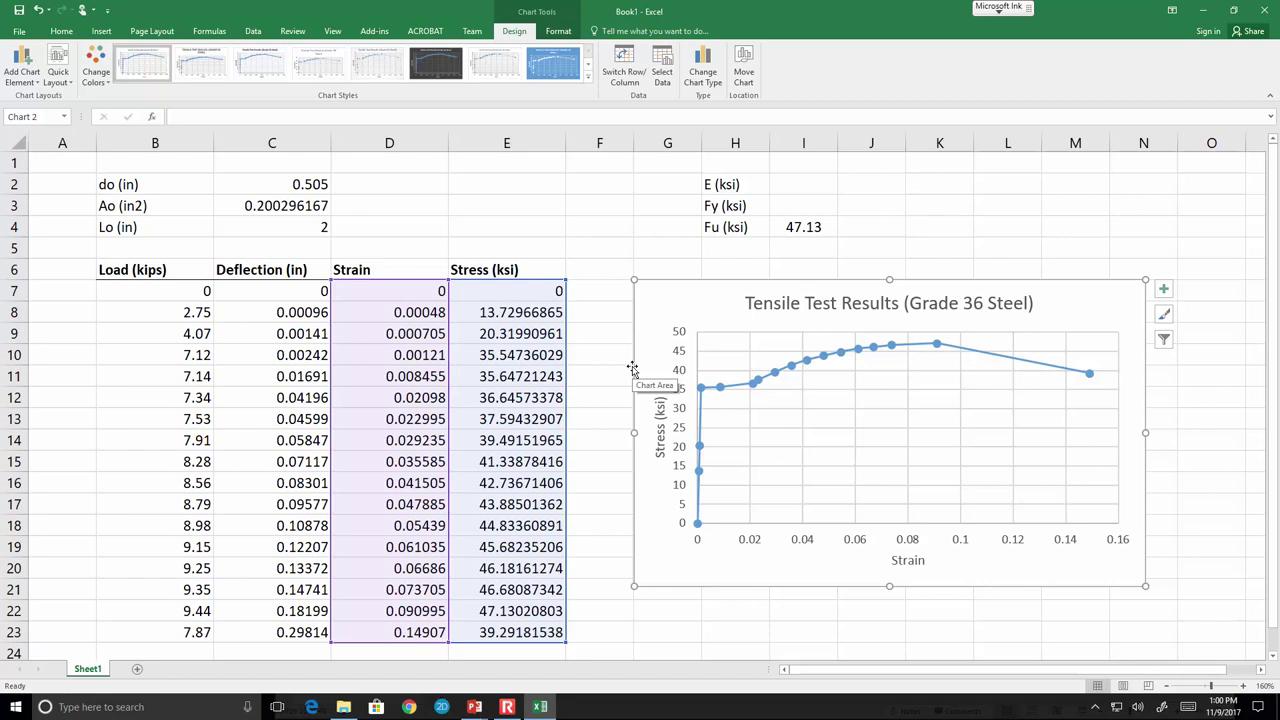
Move the chart over to column H and calculate the stress-to-strain ratio in cell F8 with the formula =E8/D8.
drag(649, 289, 711, 290)
click(620, 314)
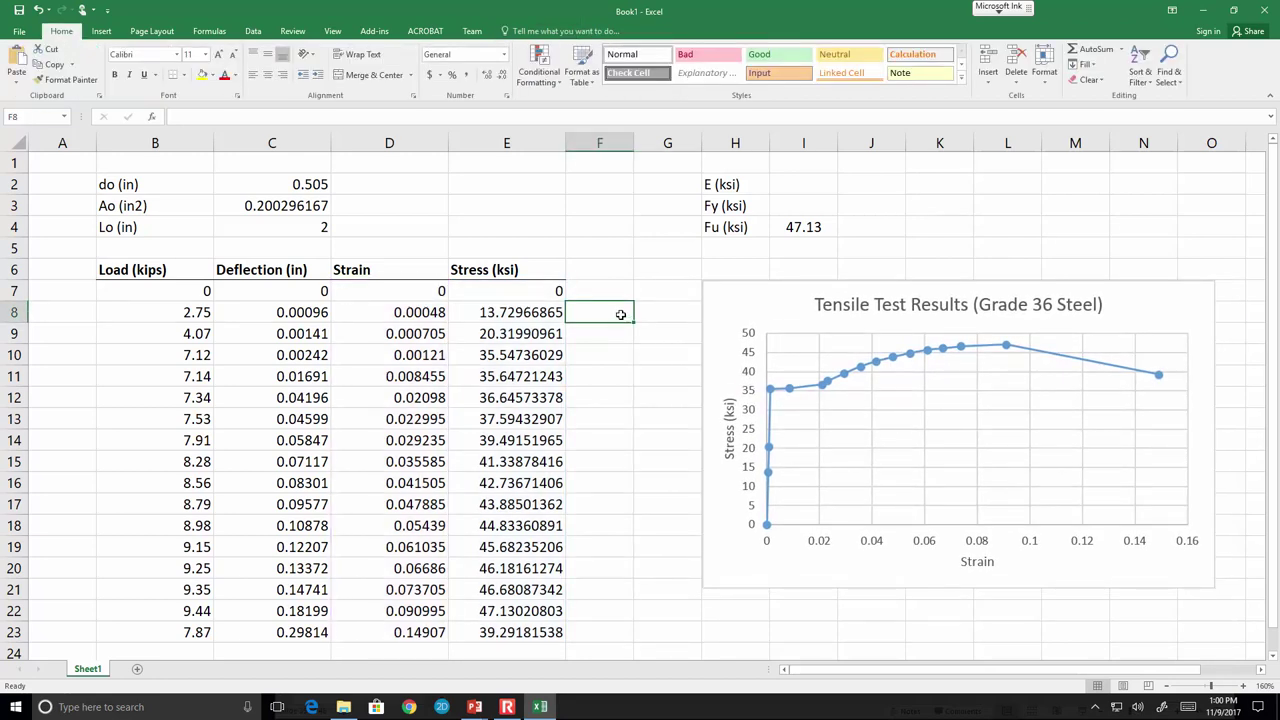
text(=)
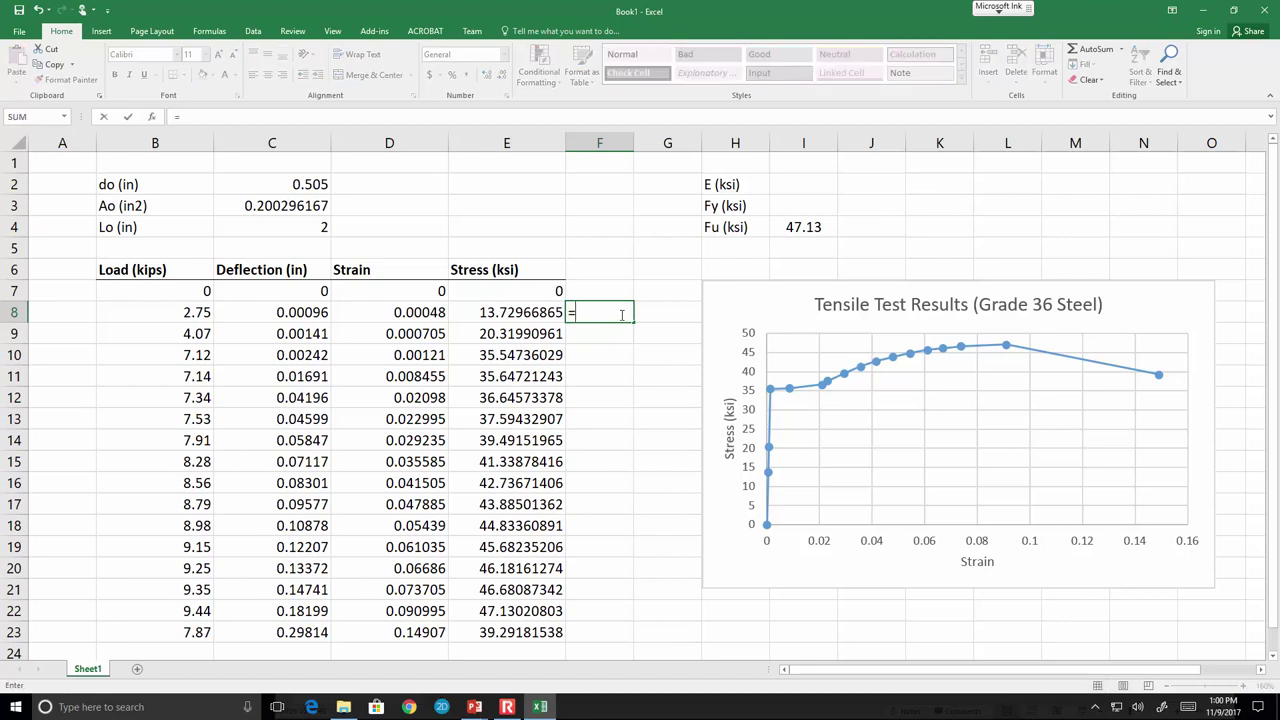
key(Left)
text(/)
key(Left)
key(Left)
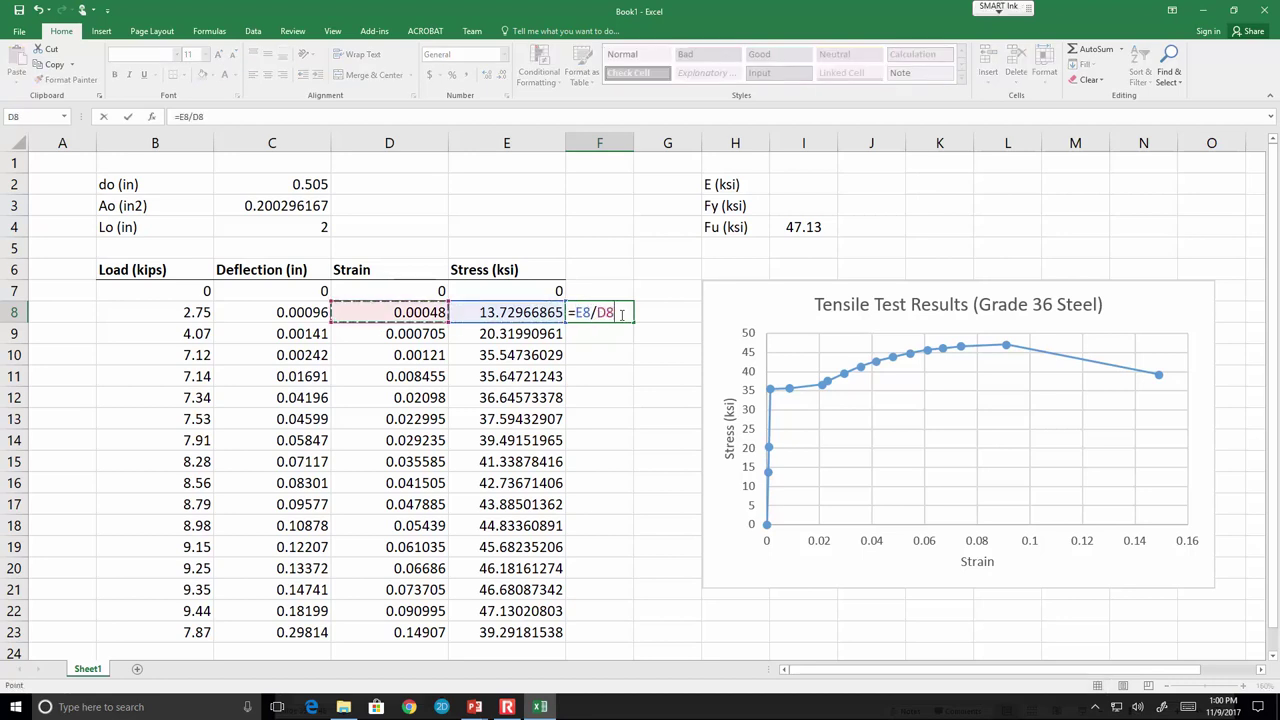
key(Return)
Calculate the stress-to-strain ratio in cell F9 with =E9/D9 and fill the formula down to F10.
text(=)
key(Left)
text(/)
key(Left)
key(Left)
key(Return)
key(Up)
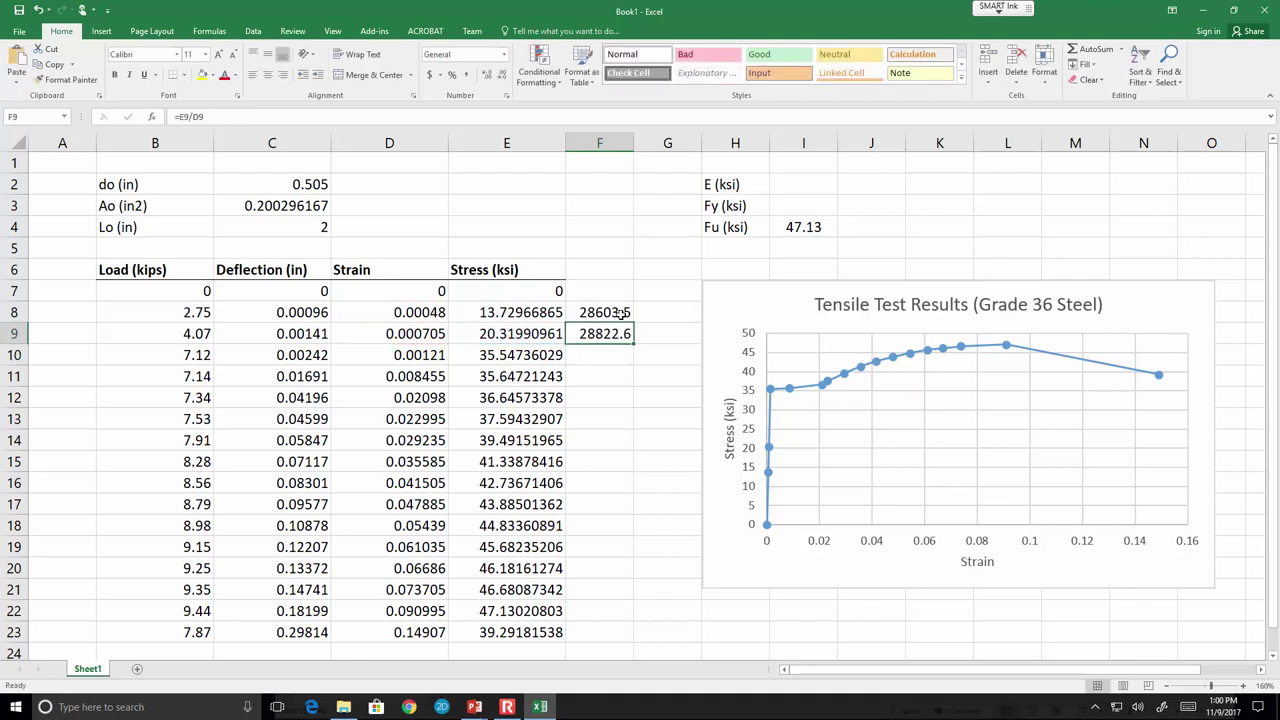
drag(634, 345, 624, 364)
click(612, 393)
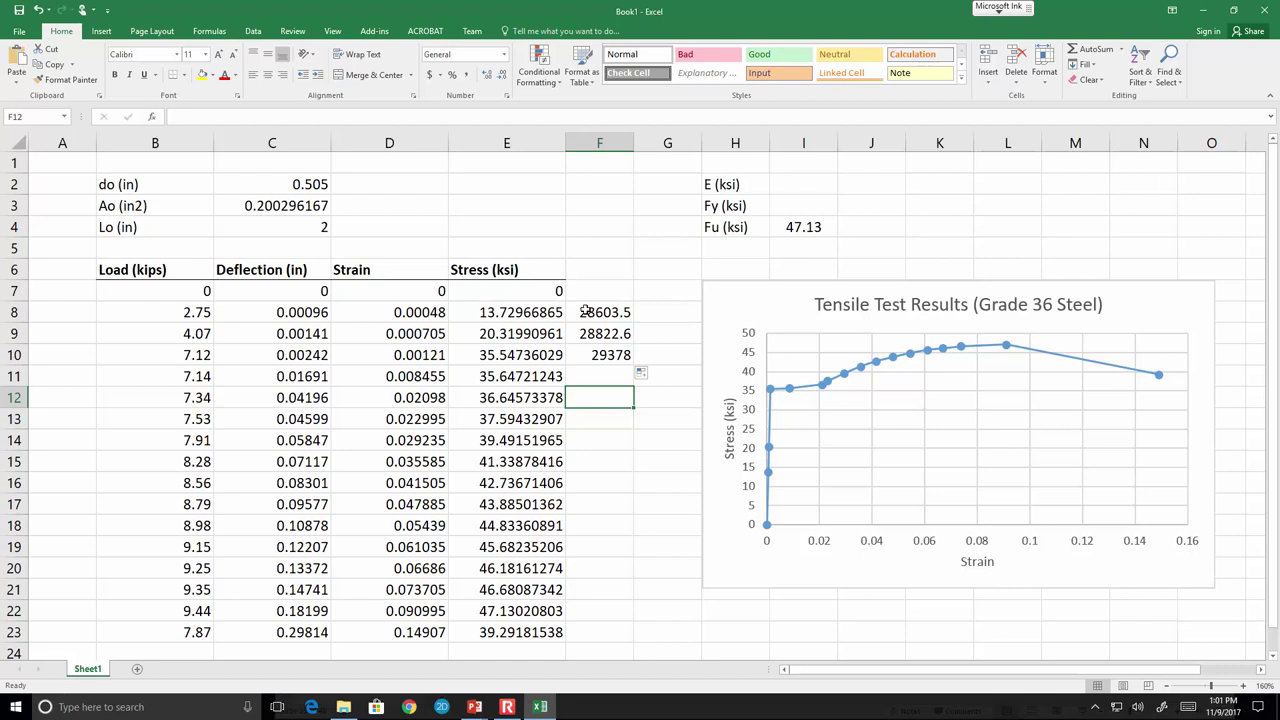
Set the elastic modulus E in cell I2 with the formula =F10 and center the value.
click(803, 184)
text(=)
click(597, 354)
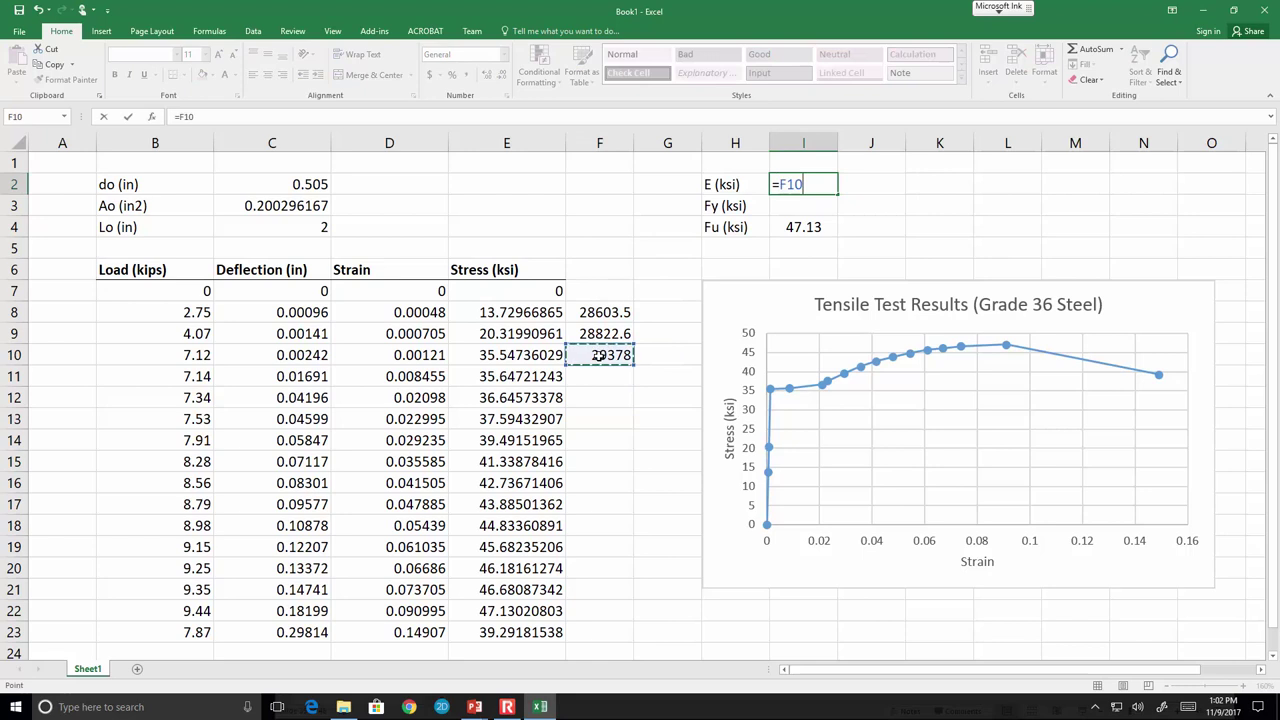
key(Return)
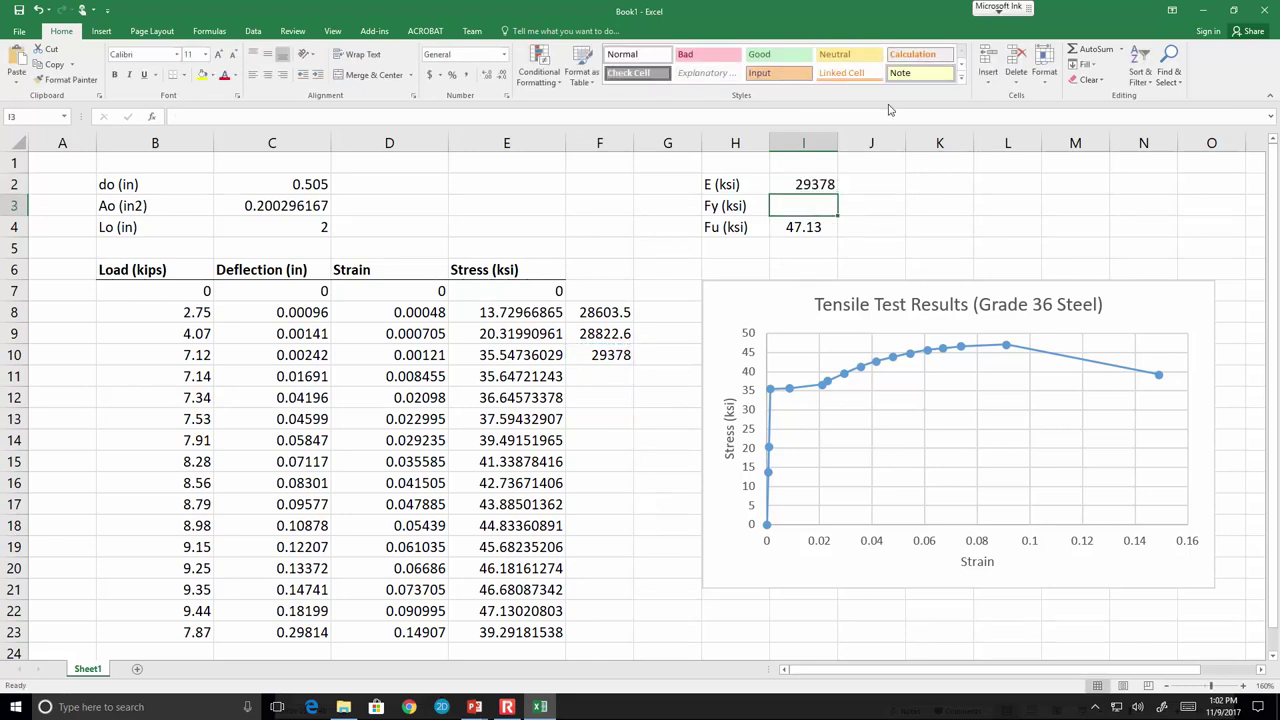
mouse_move(817, 184)
mouse_down()
mouse_move(805, 228)
mouse_move(826, 230)
mouse_move(823, 187)
mouse_up()
click(268, 76)
click(910, 189)
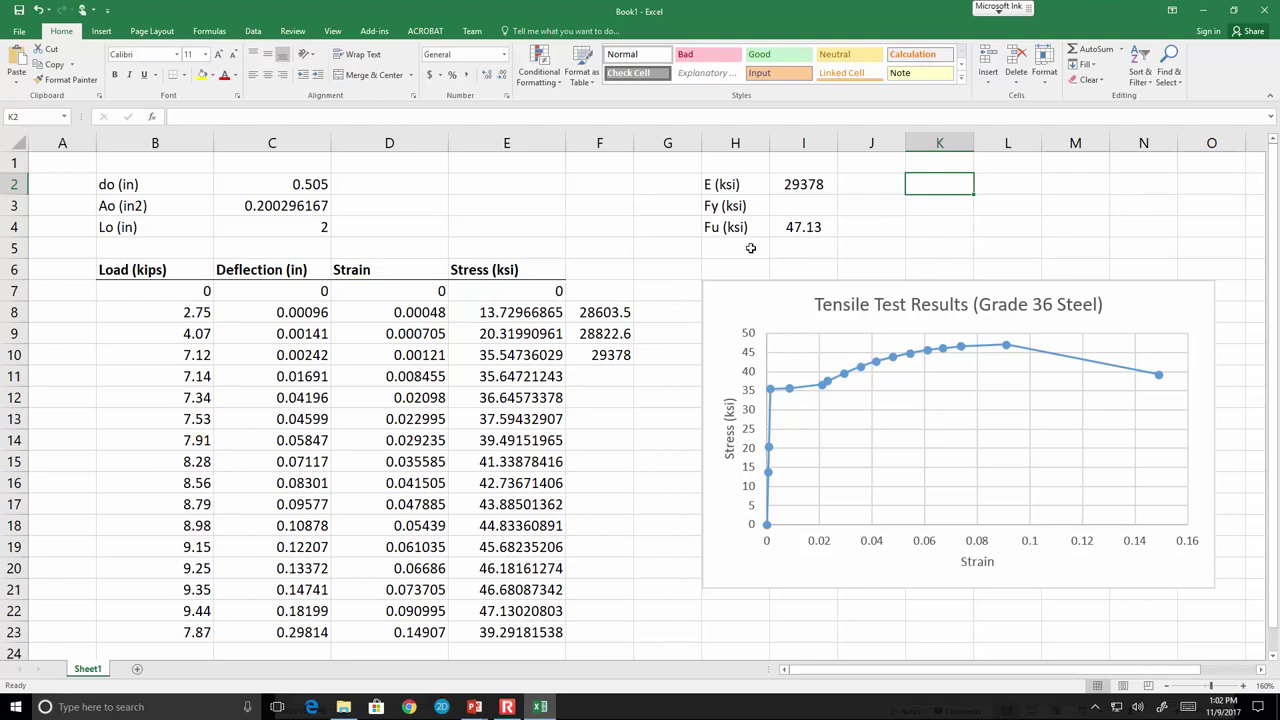
Copy the "Strain" and "Stress (ksi)" headers from D6:E6 to cells K2:L2.
drag(420, 276, 505, 274)
key(ctrl+c)
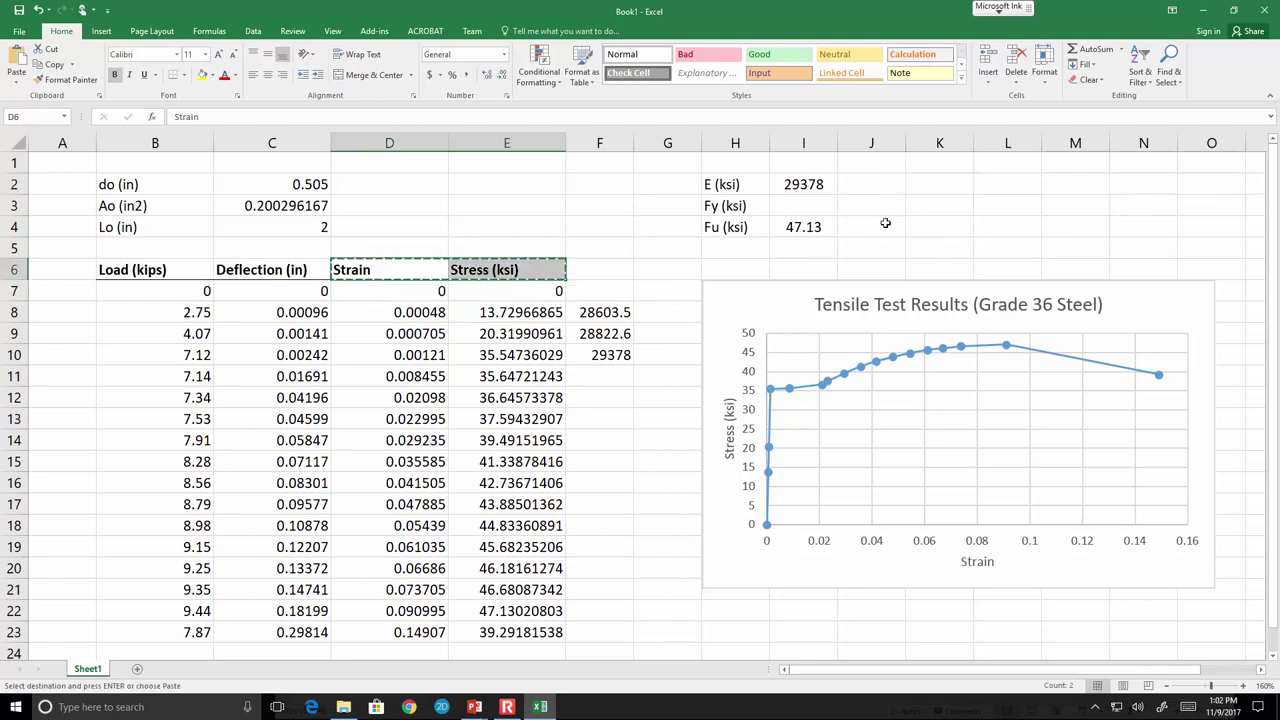
click(966, 183)
key(ctrl+v)
click(995, 230)
key(Escape)
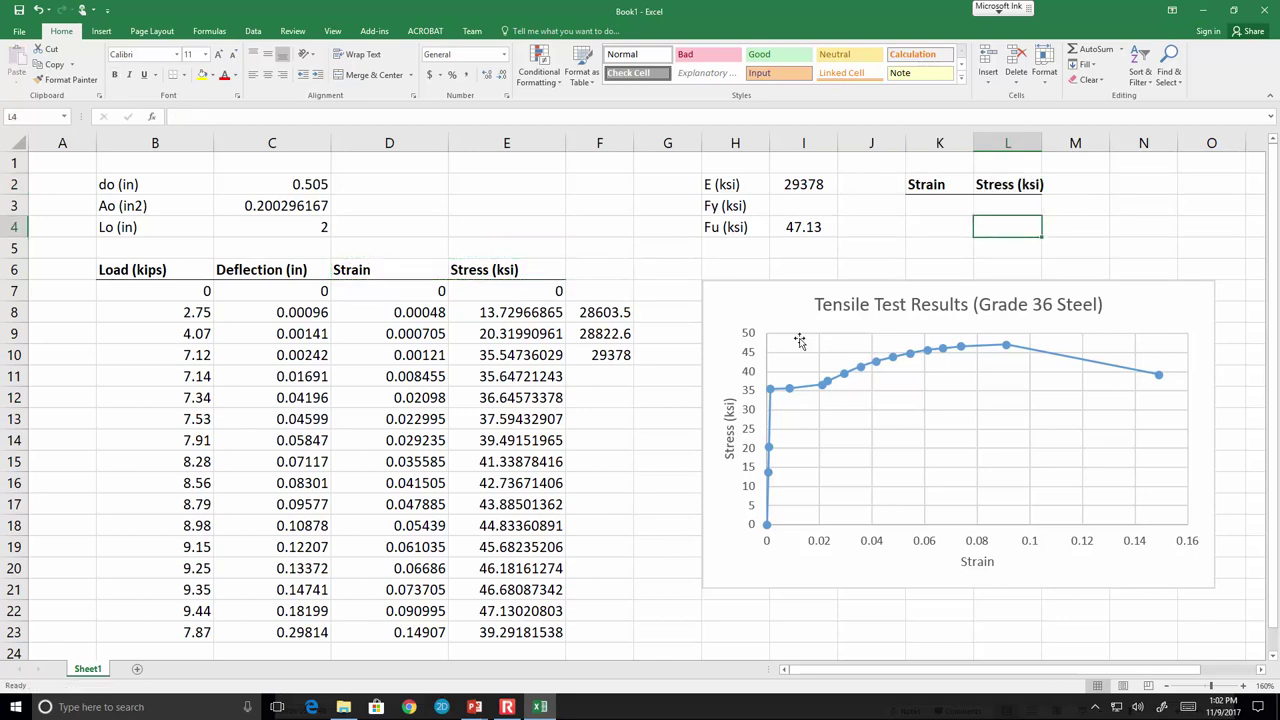
Set the width of columns K and L to 15 and place the chart below the results, starting at column H.
drag(734, 292, 316, 333)
drag(935, 144, 1007, 144)
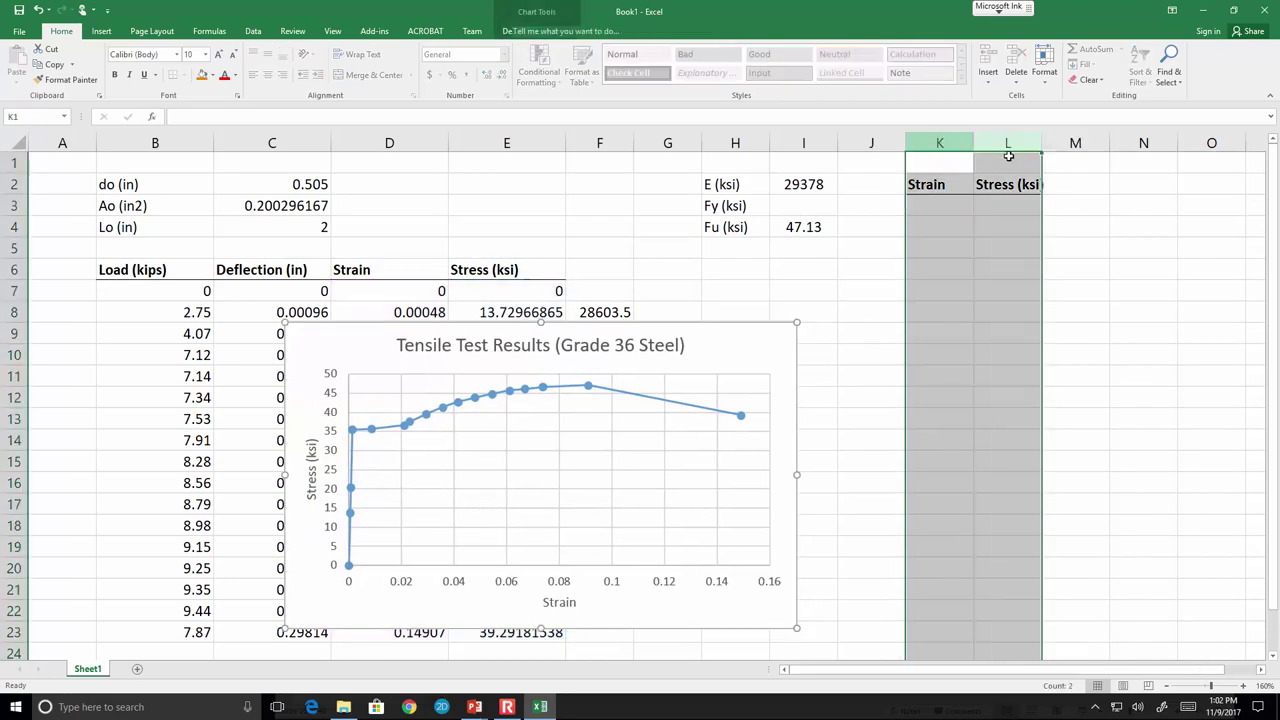
right_click(1008, 150)
click(1050, 318)
text(15)
click(1042, 327)
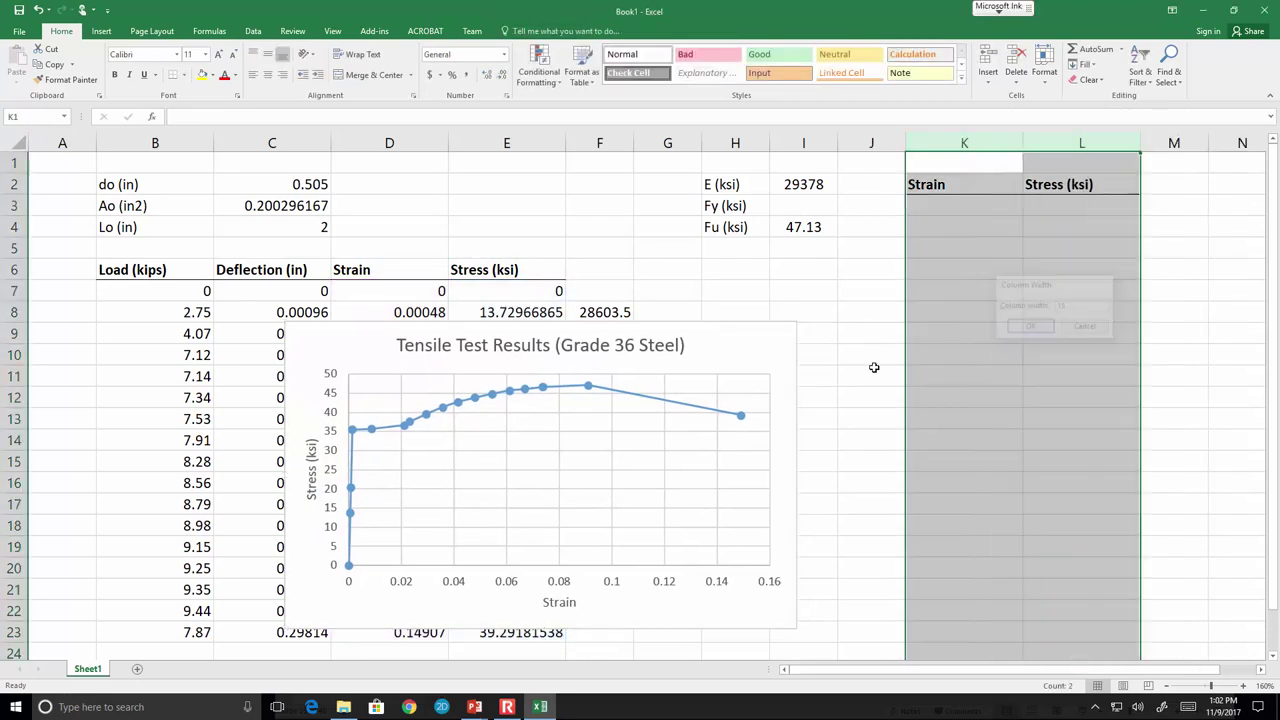
drag(326, 328, 752, 271)
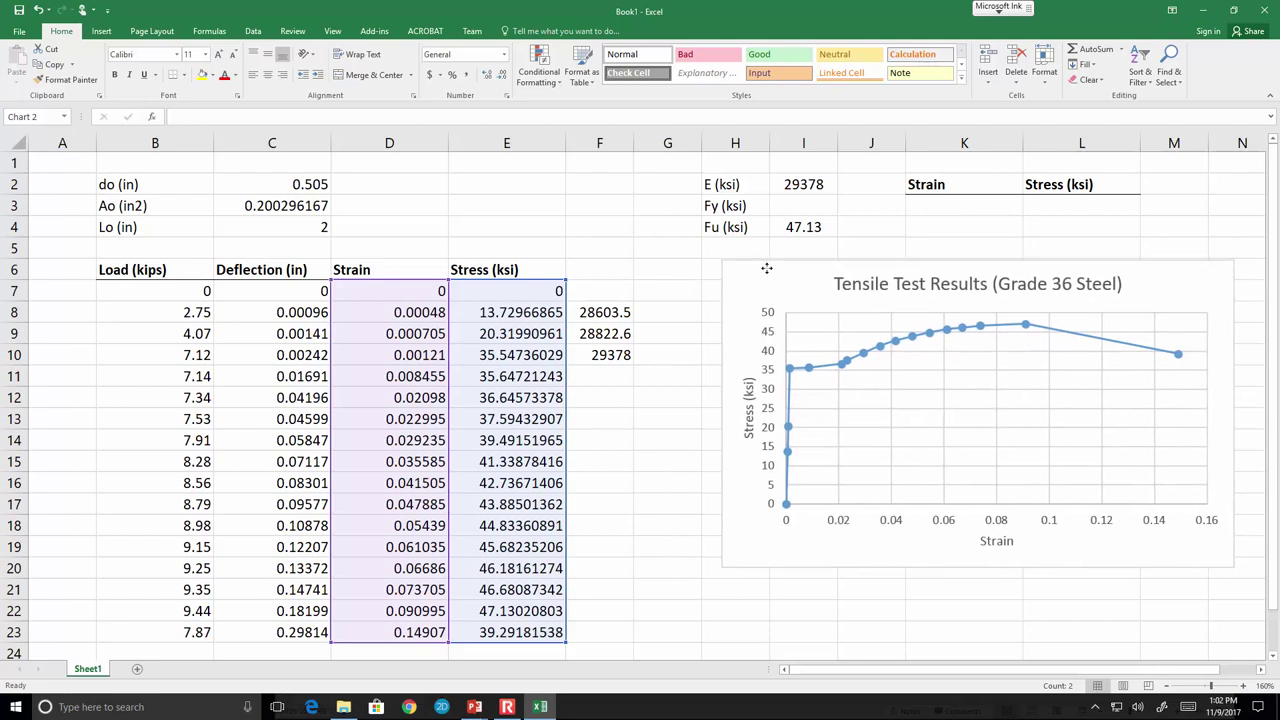
click(726, 271)
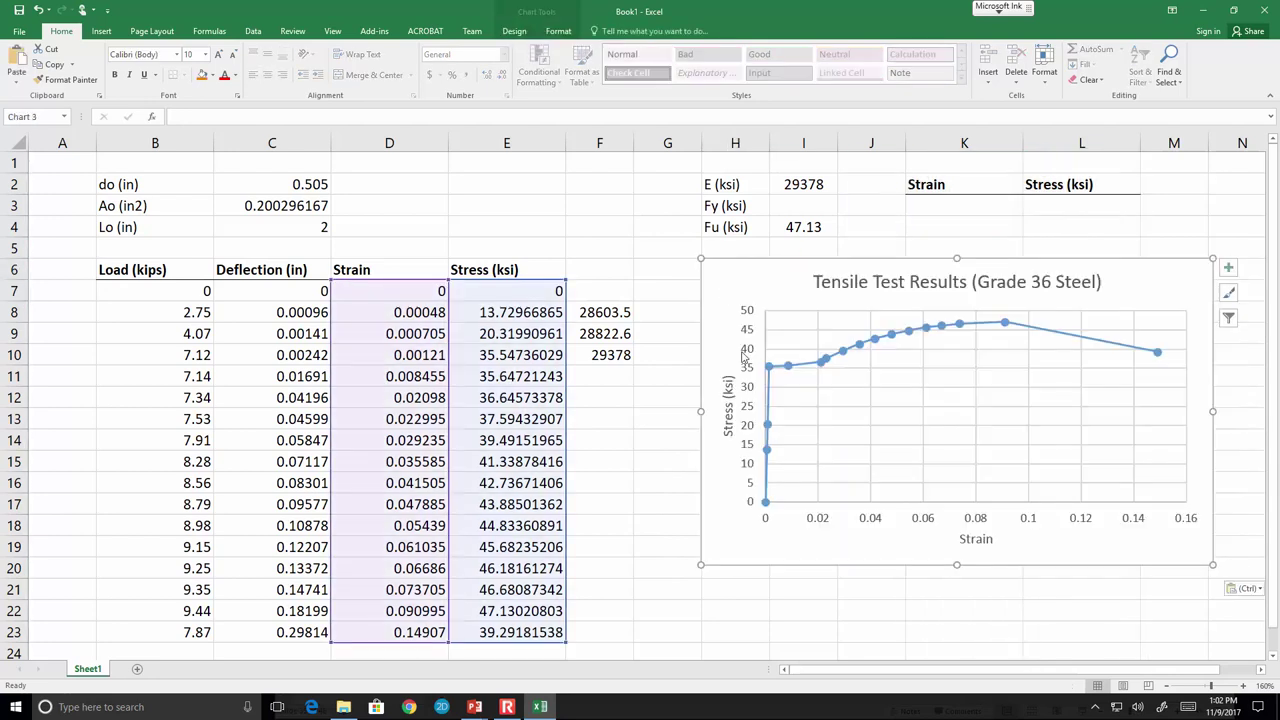
click(794, 647)
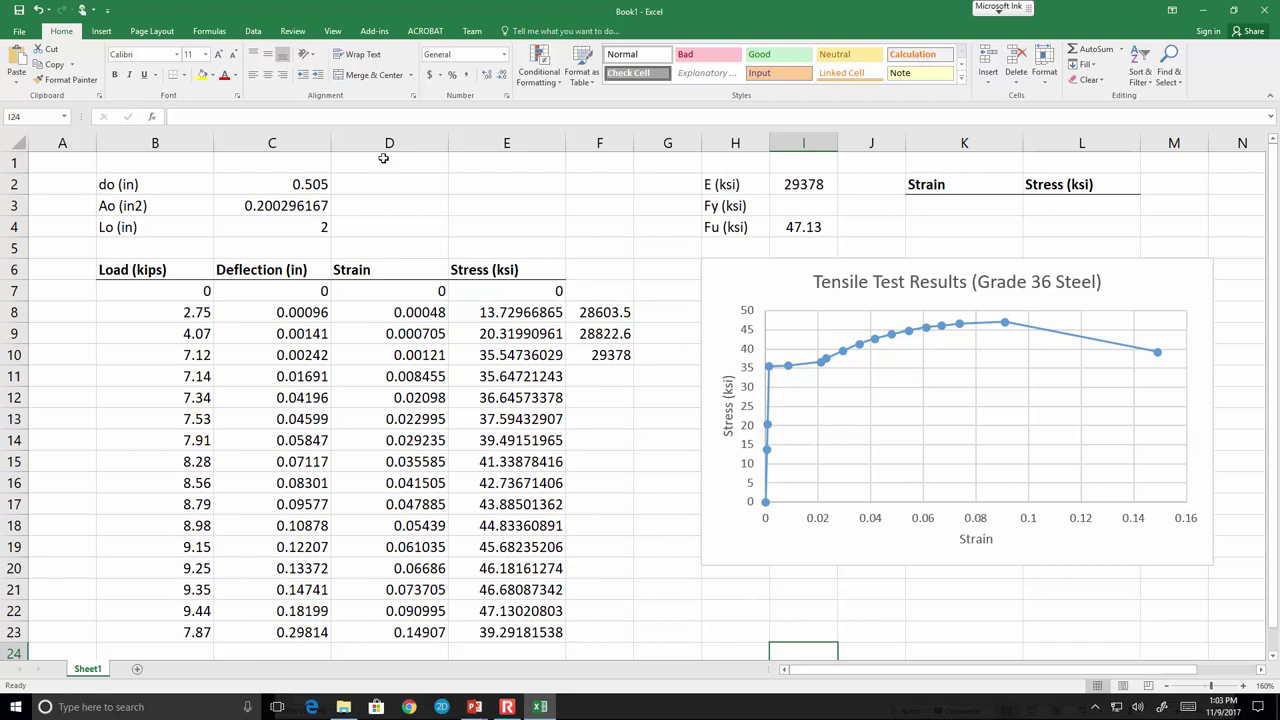
Check the column width setting of columns D and E.
drag(392, 144, 494, 143)
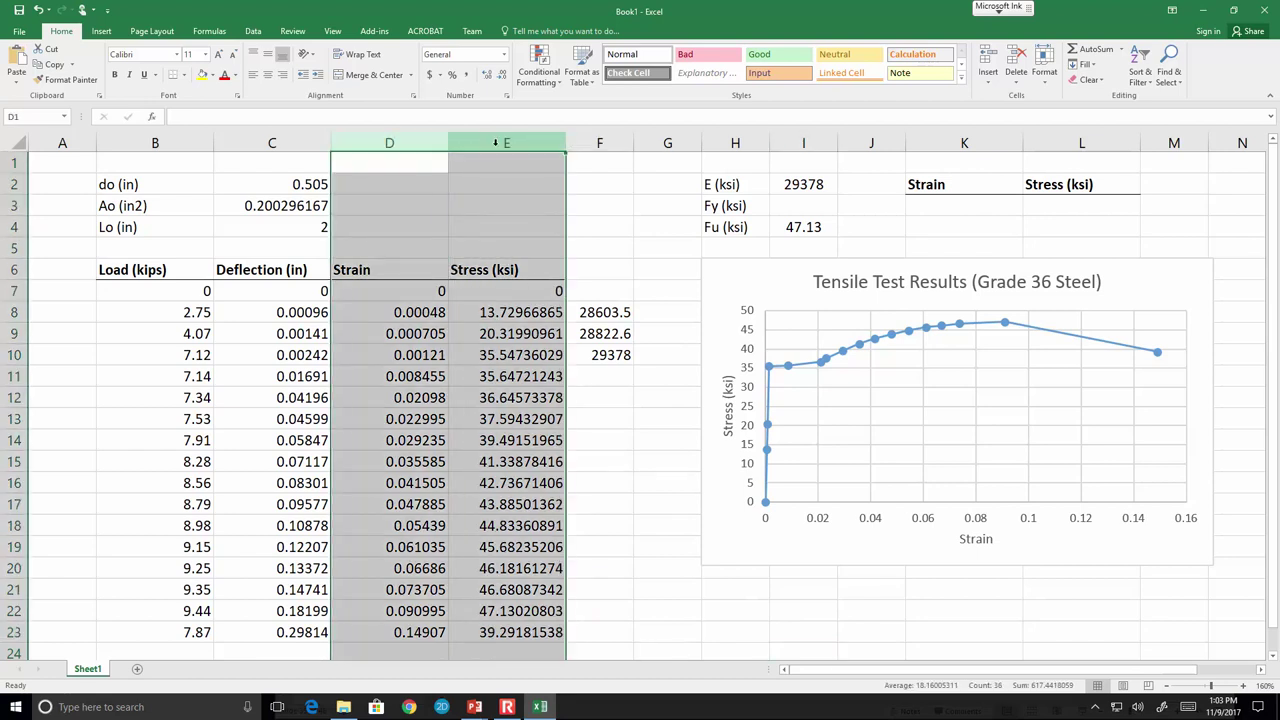
drag(418, 143, 498, 145)
right_click(500, 148)
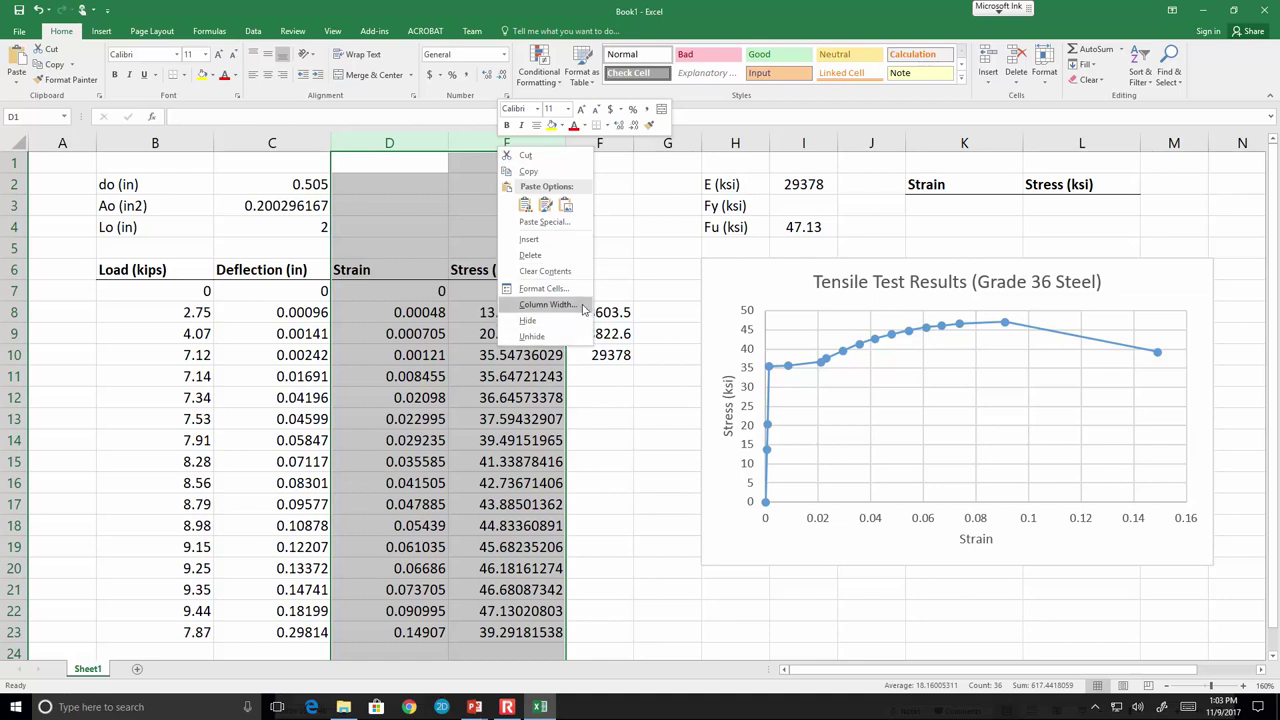
click(546, 304)
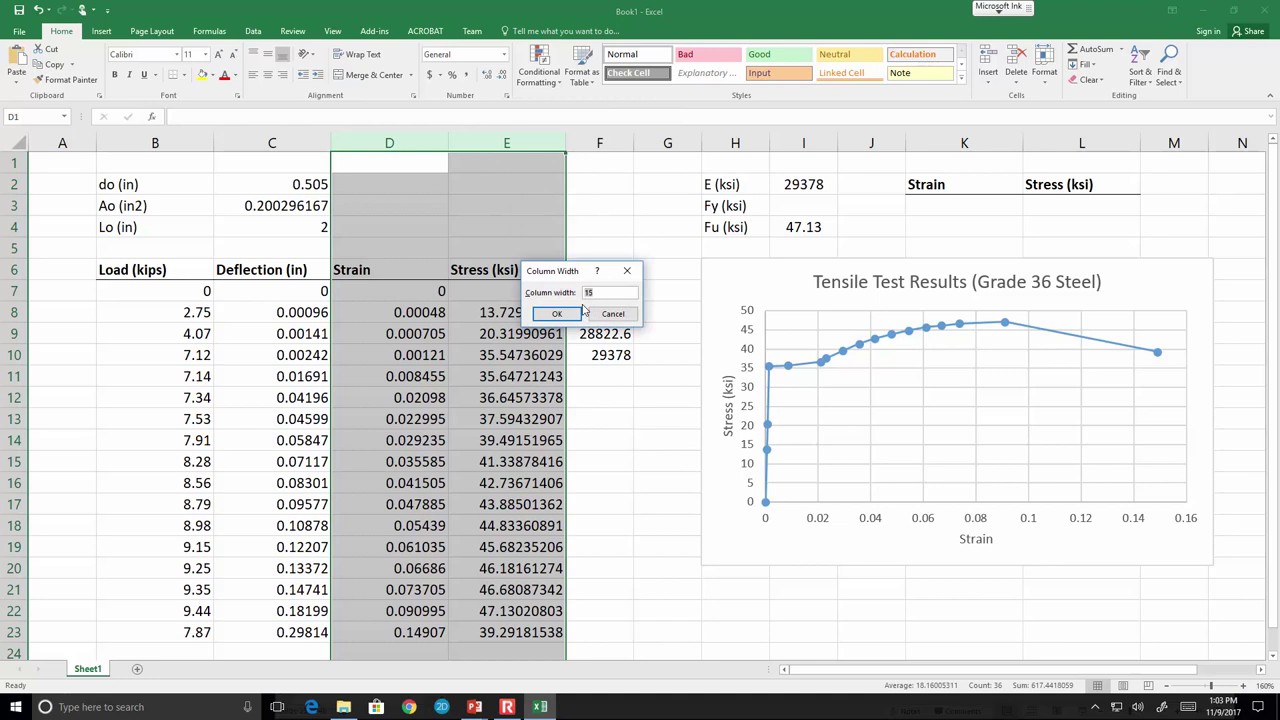
click(579, 313)
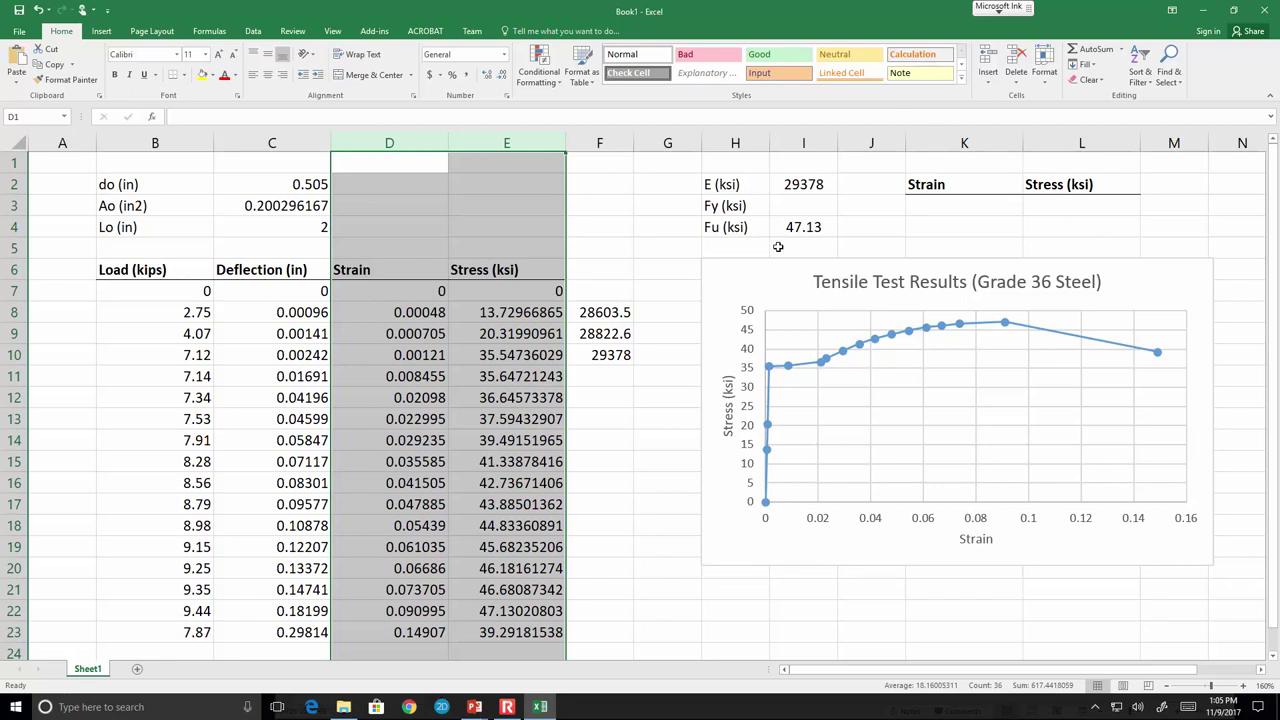
Try the Scatter with Smooth Lines and Markers chart type and return the chart to Scatter with Straight Lines and Markers.
click(763, 281)
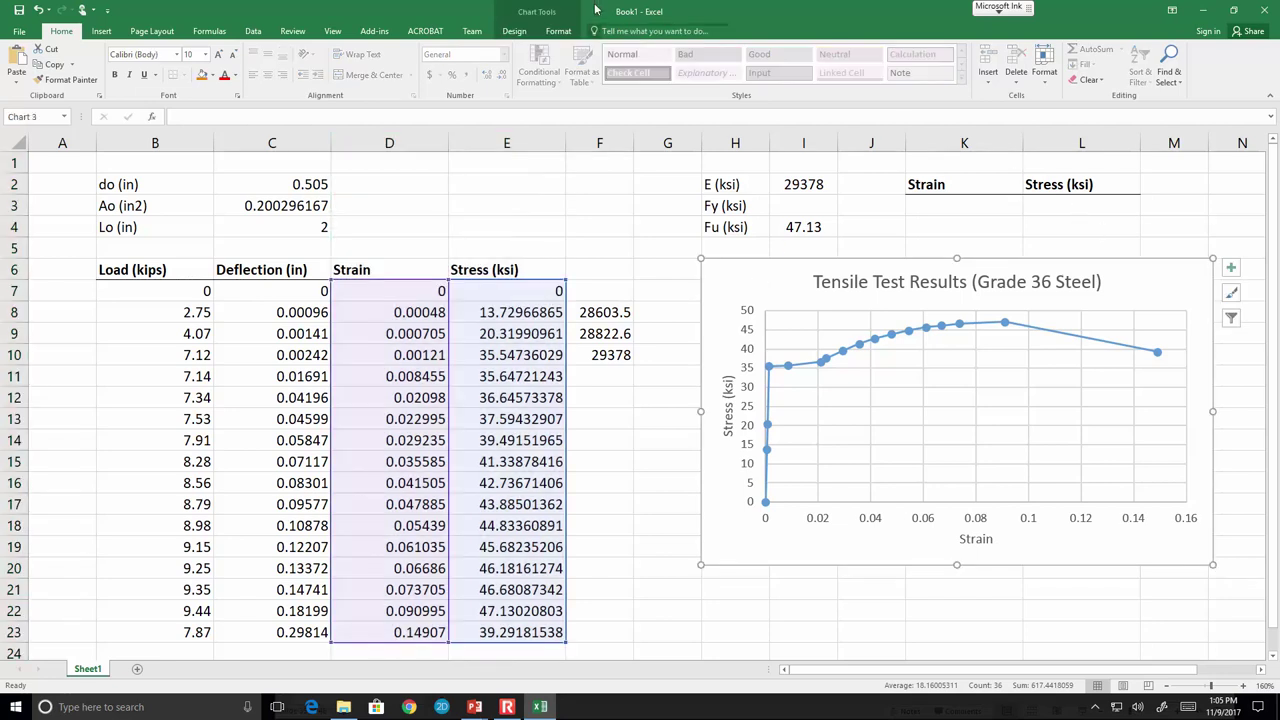
click(515, 33)
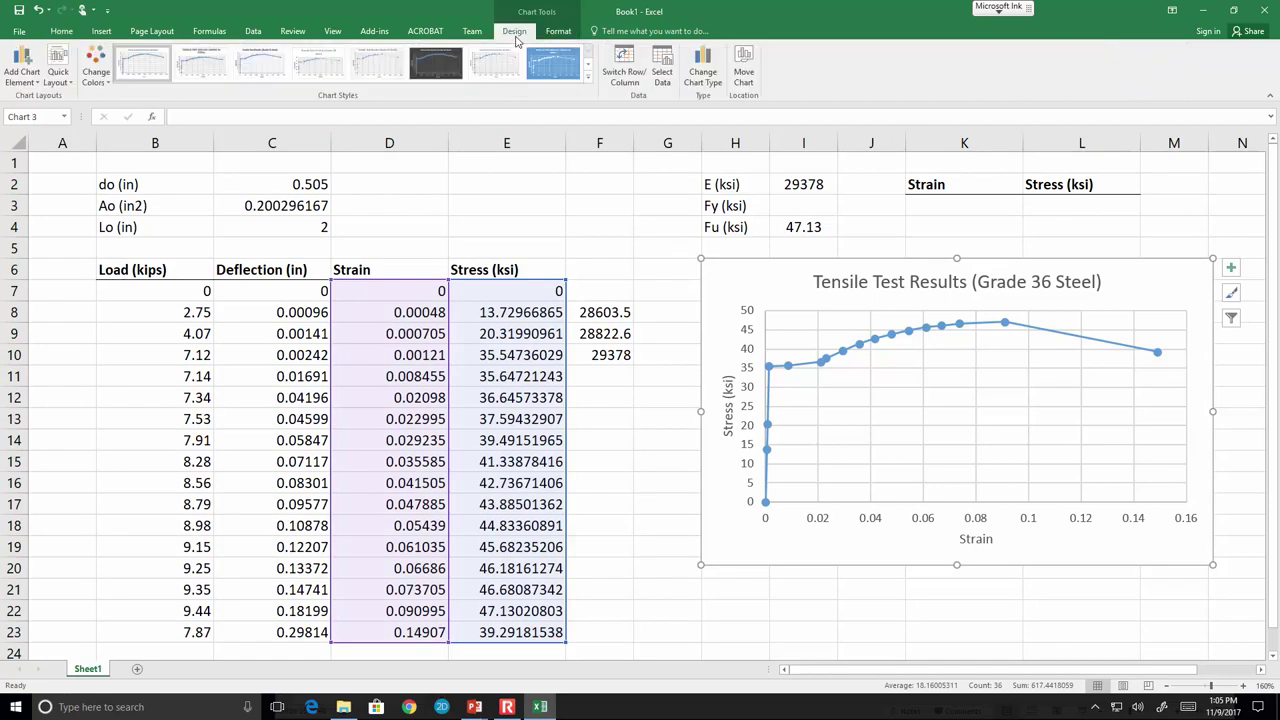
click(705, 74)
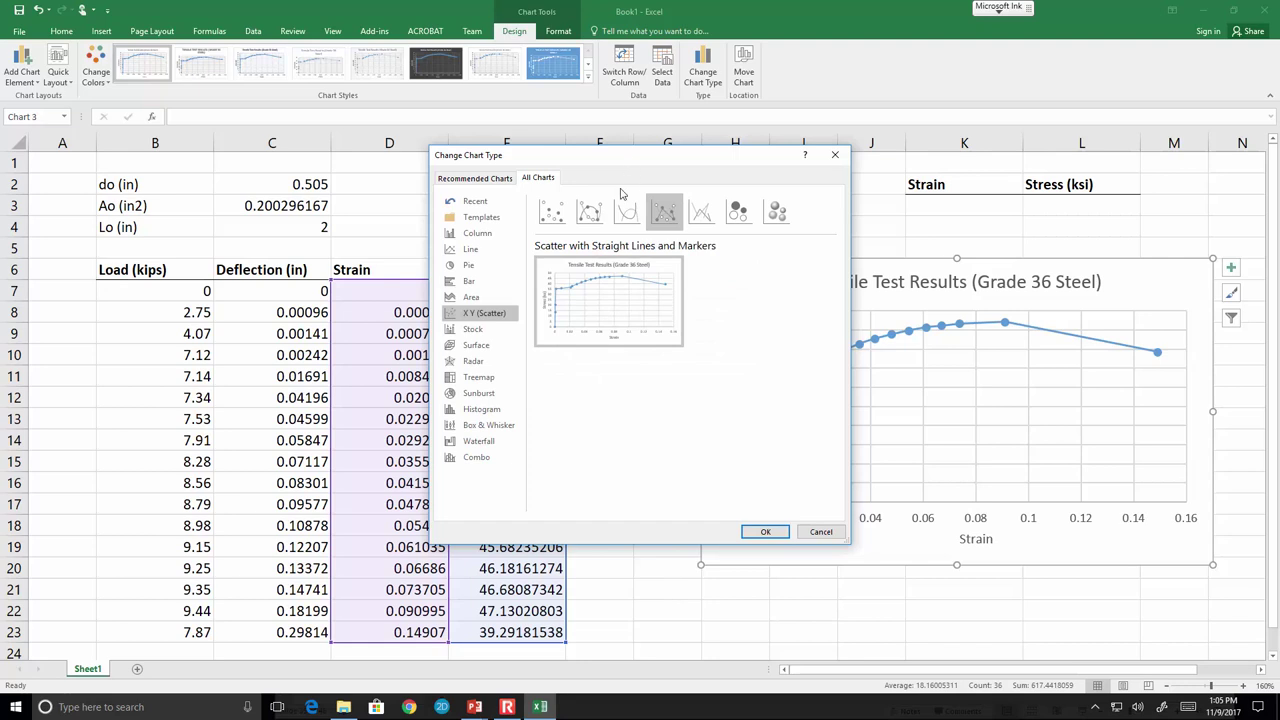
click(590, 226)
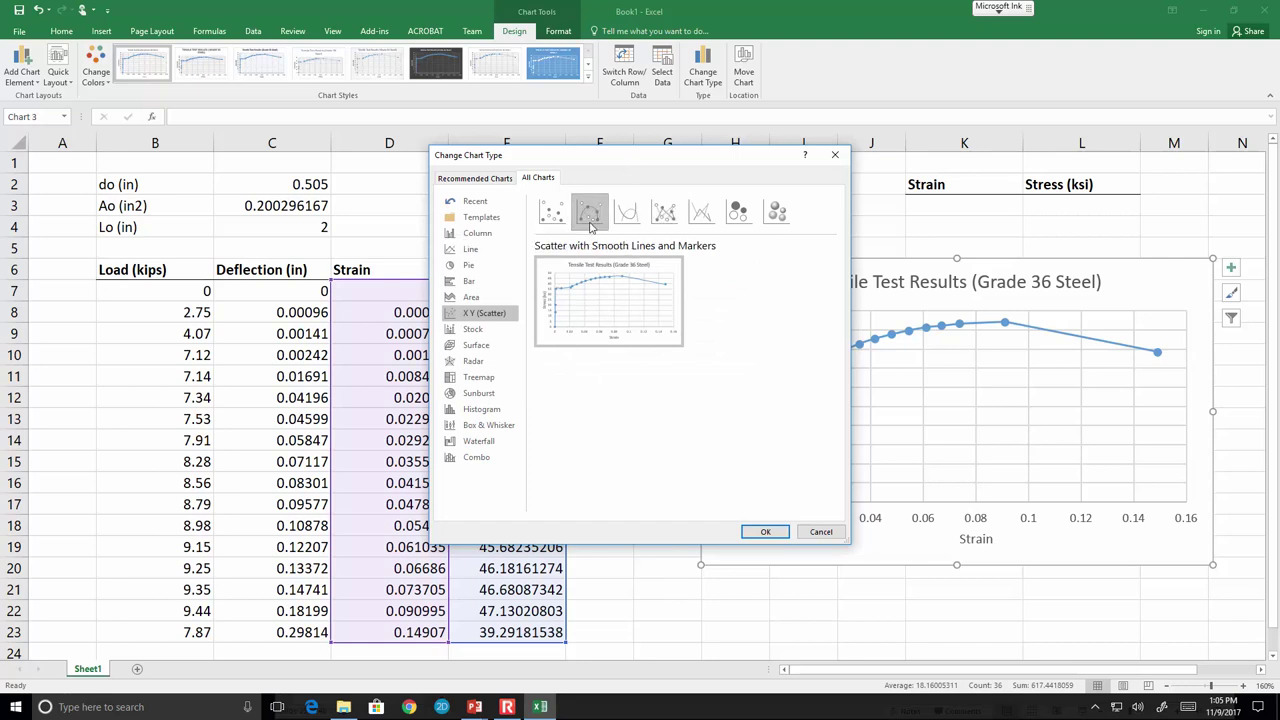
click(755, 531)
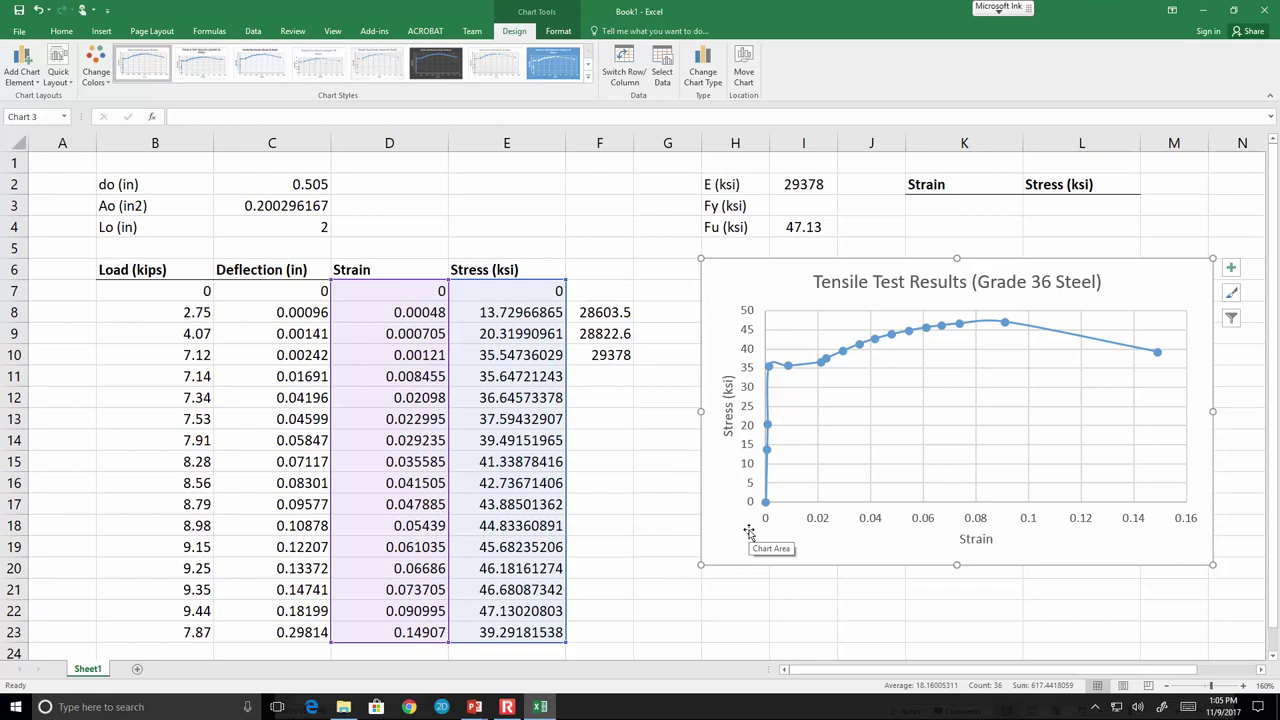
click(702, 70)
click(664, 212)
click(754, 533)
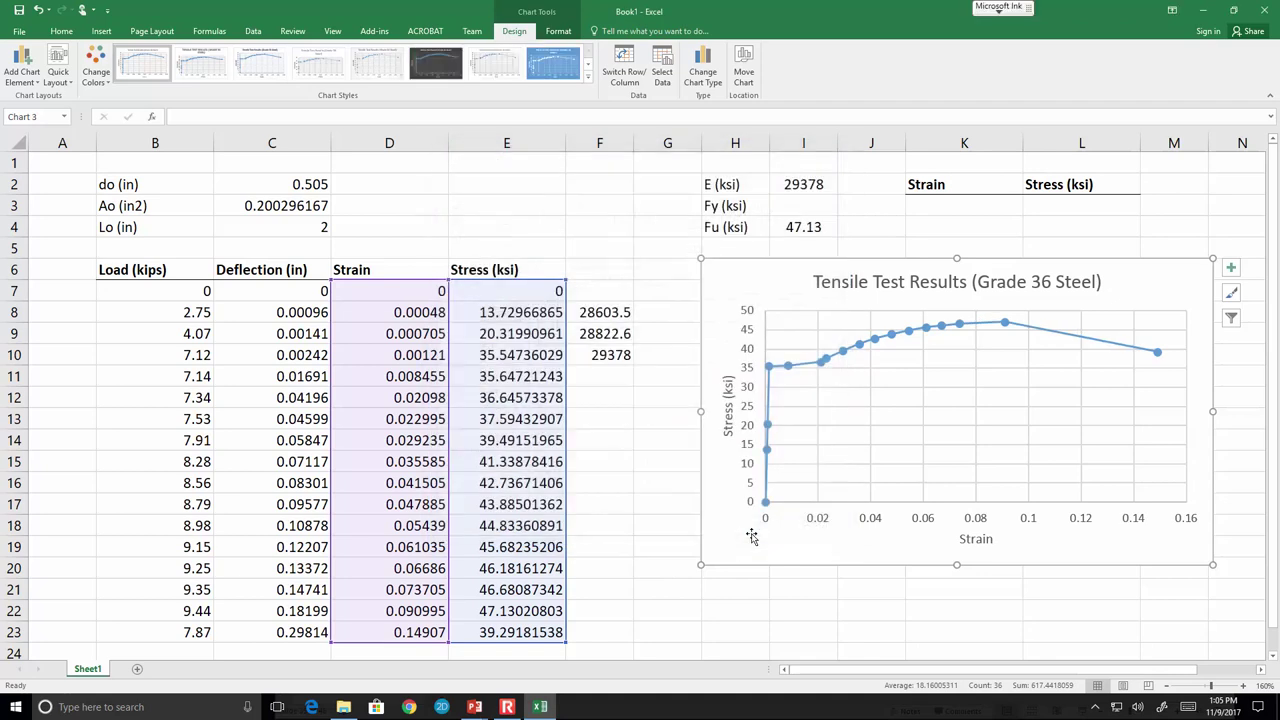
Enter 0 strain in K3 and 0 stress in L3 as the first point of the elastic line.
click(848, 628)
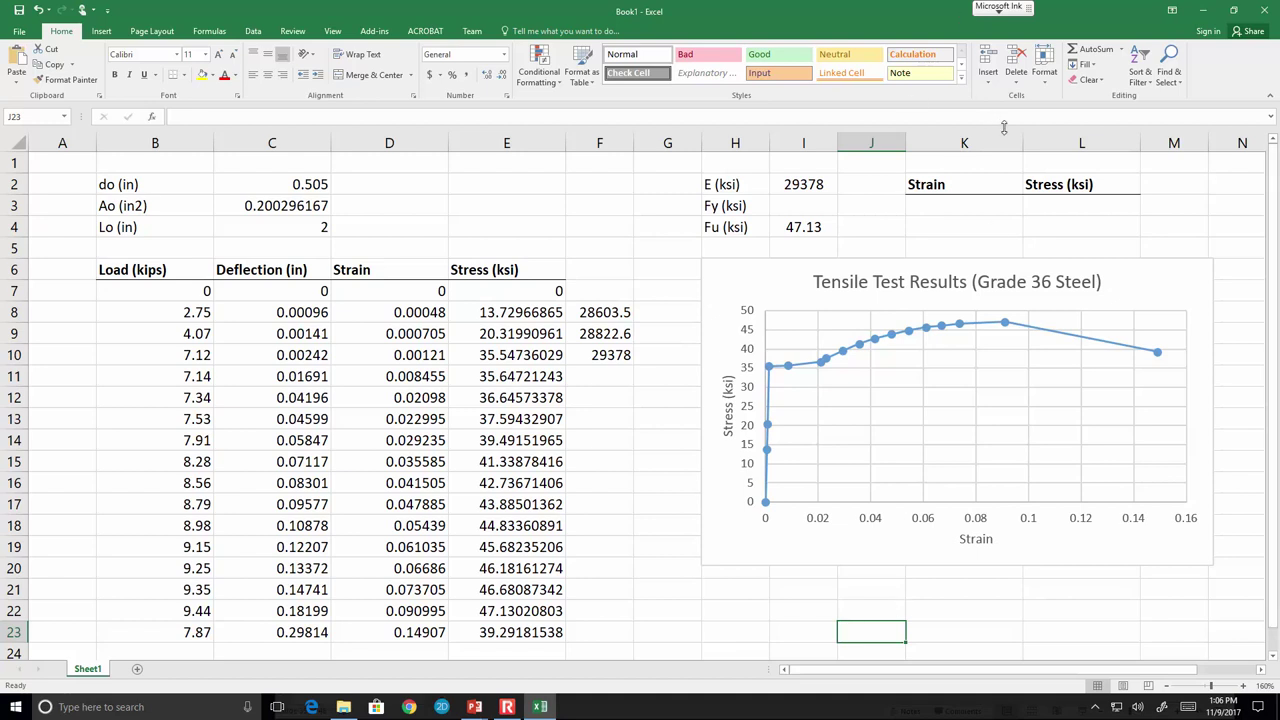
click(979, 204)
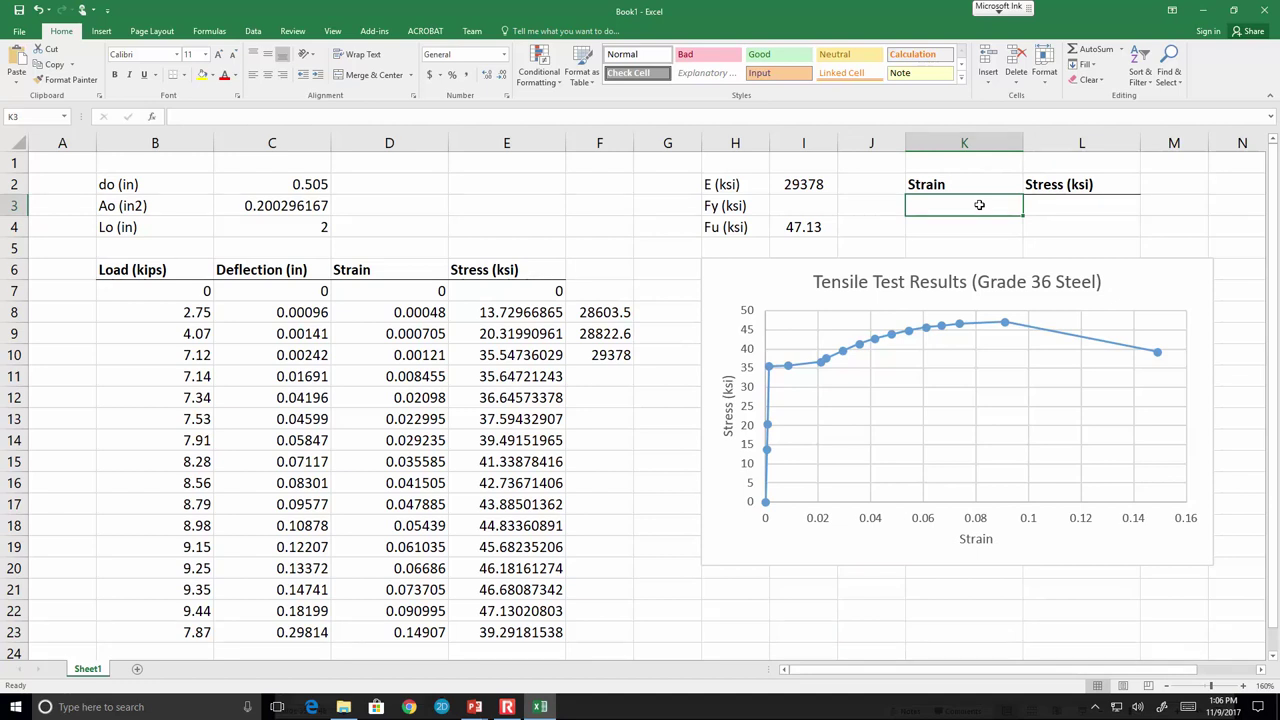
text(0)
key(Tab)
text(0)
key(Tab)
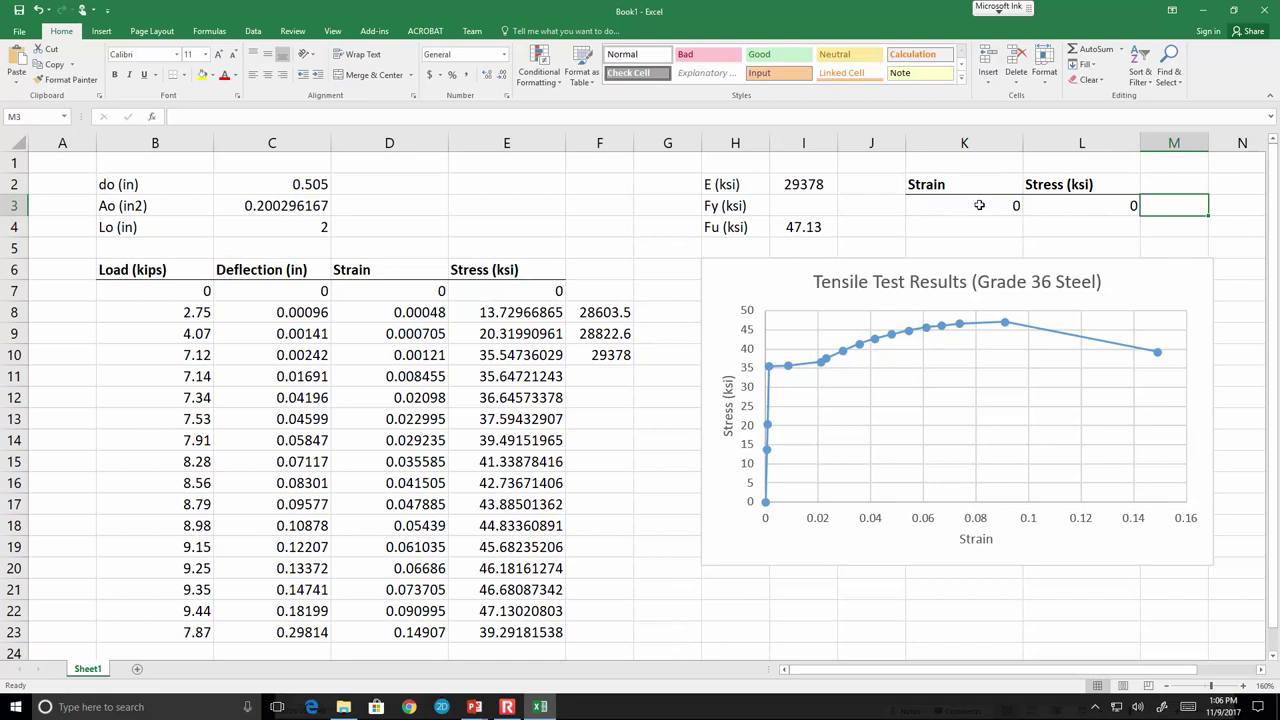
key(Return)
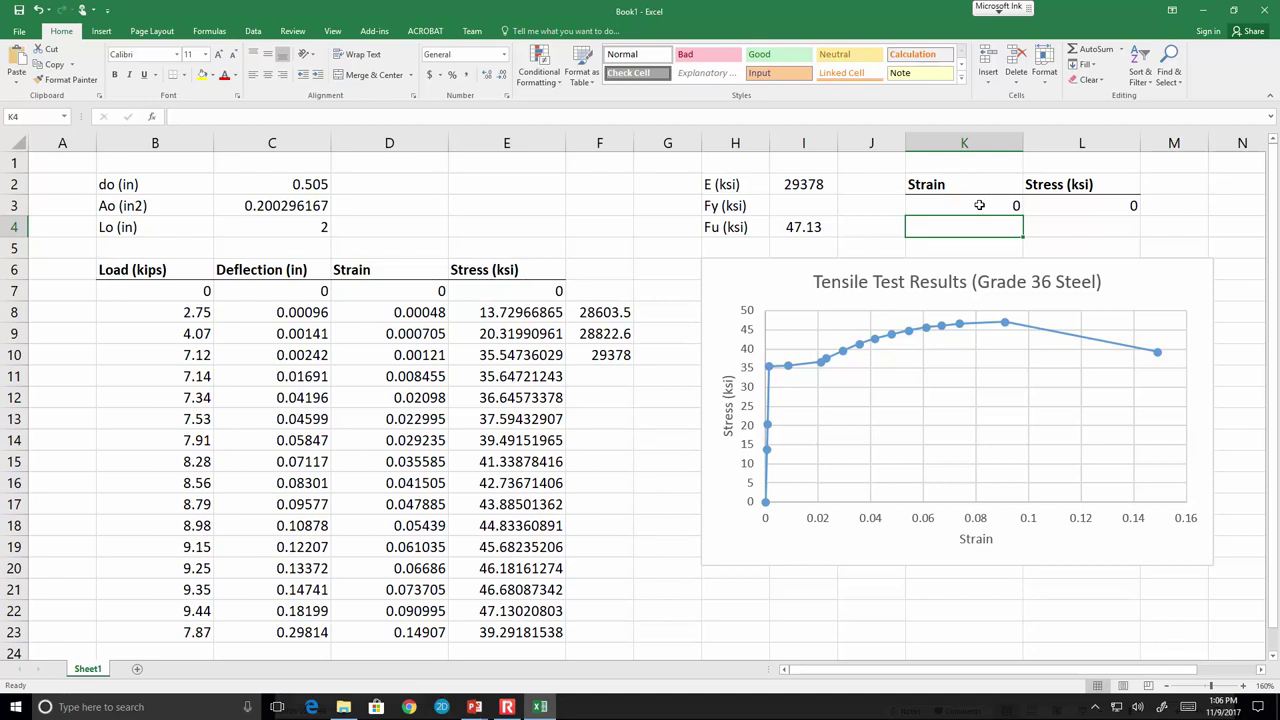
Enter a stress of 45 in L4 and calculate its strain in K4 with the formula =L4/I2.
key(Tab)
key(F2)
text(45)
key(Return)
key(Up)
key(Left)
text(=)
key(Right)
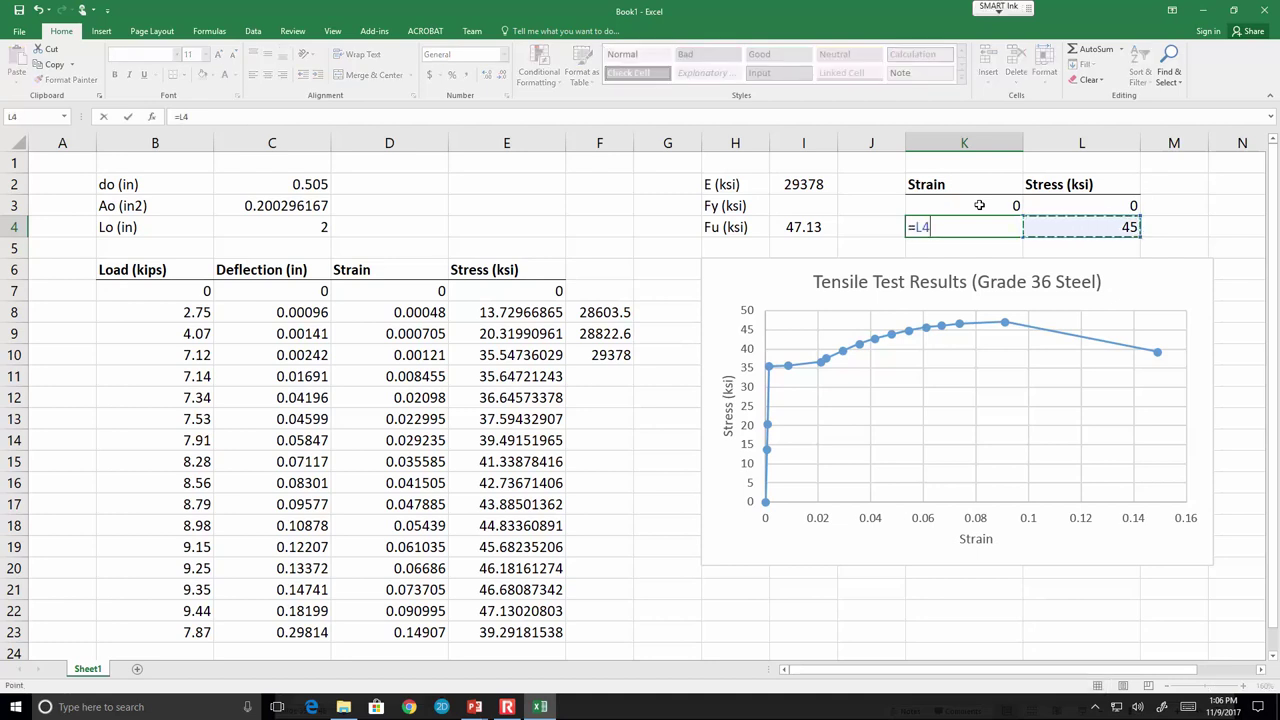
text(/)
click(817, 188)
key(Return)
key(Down)
key(Up)
key(Up)
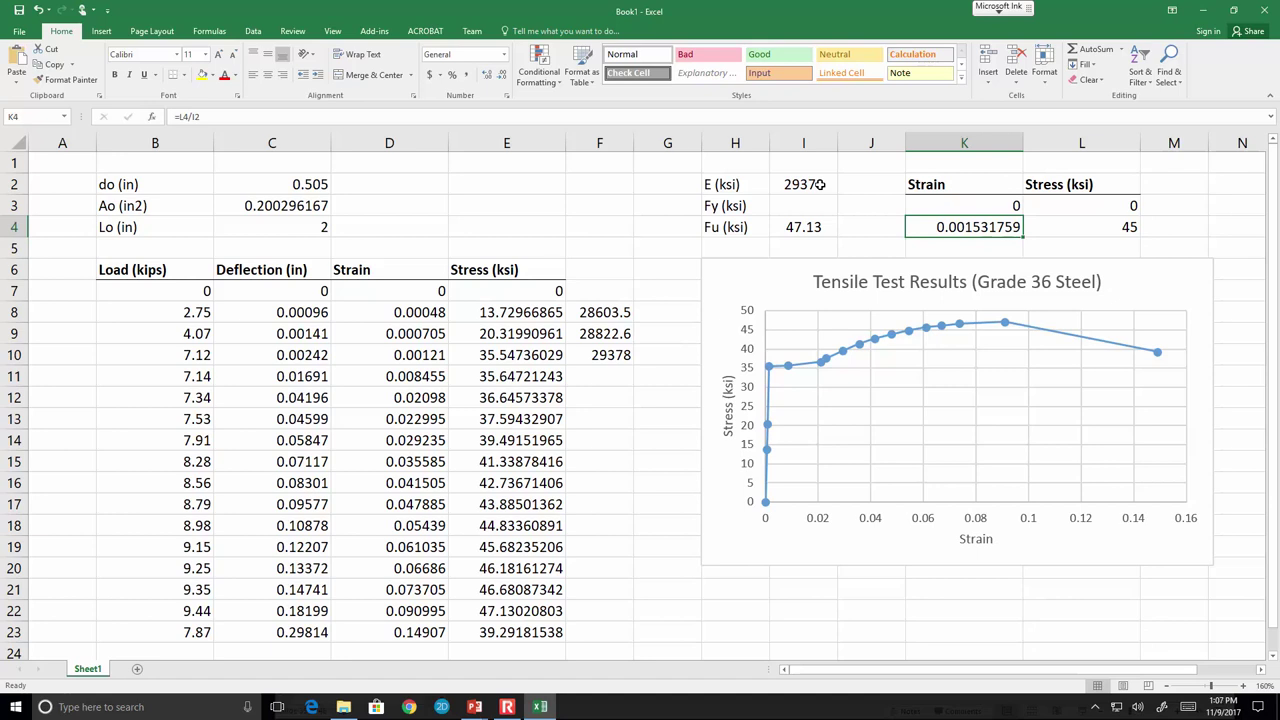
Show the formula in K4, handwrite σ = Eε ∴ ε = σ/E in ink below the chart, and erase the ink.
click(432, 115)
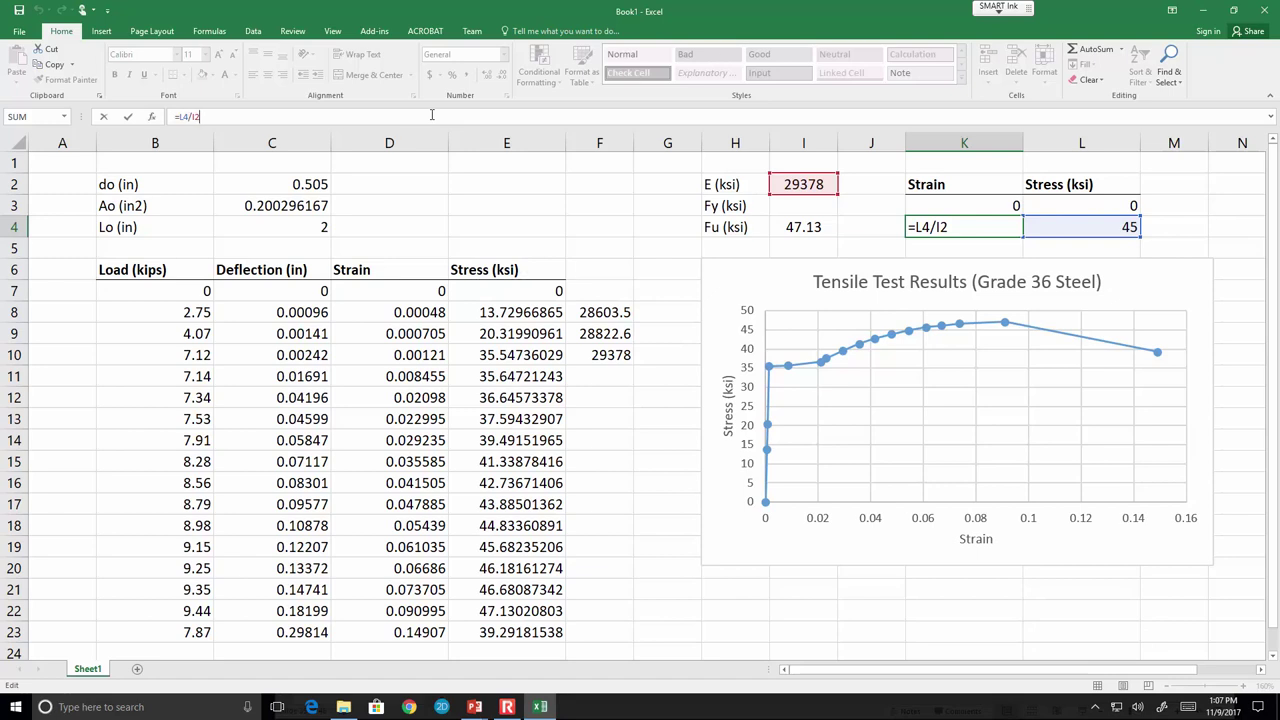
click(800, 583)
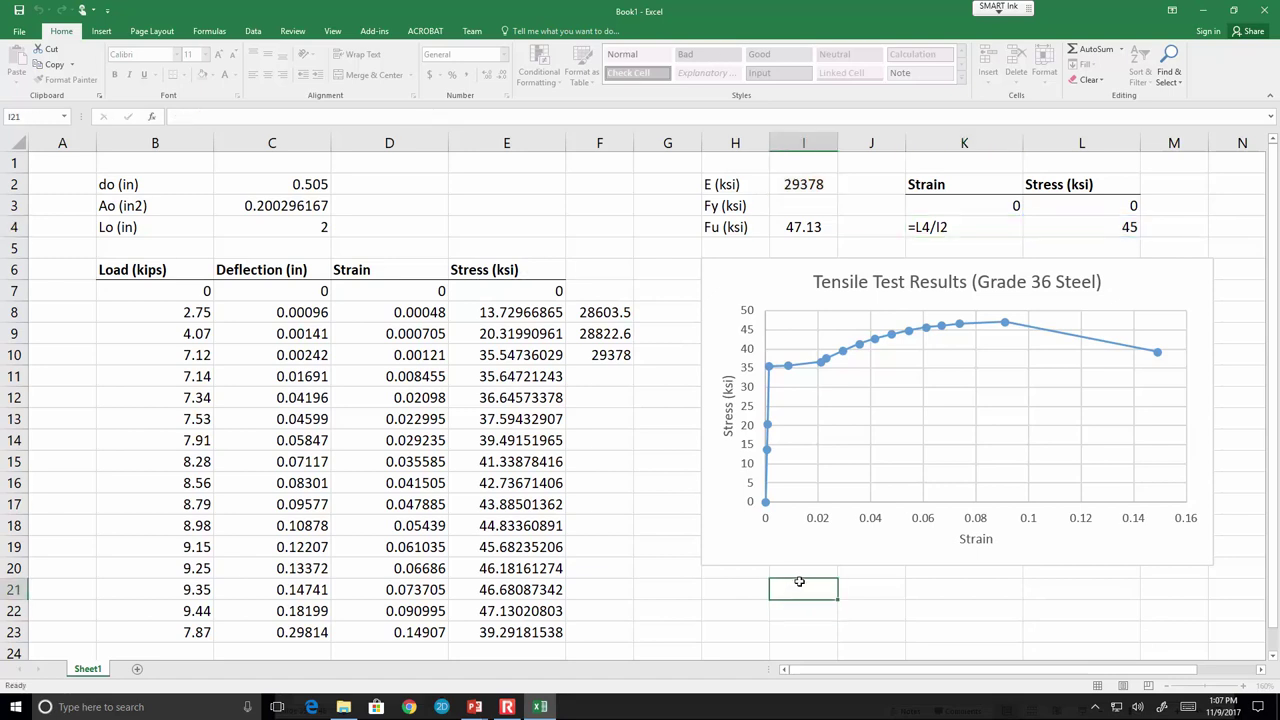
mouse_move(876, 584)
mouse_down()
mouse_move(870, 605)
mouse_move(898, 578)
mouse_move(911, 593)
mouse_move(957, 573)
mouse_move(952, 598)
mouse_move(952, 585)
mouse_move(978, 602)
mouse_up()
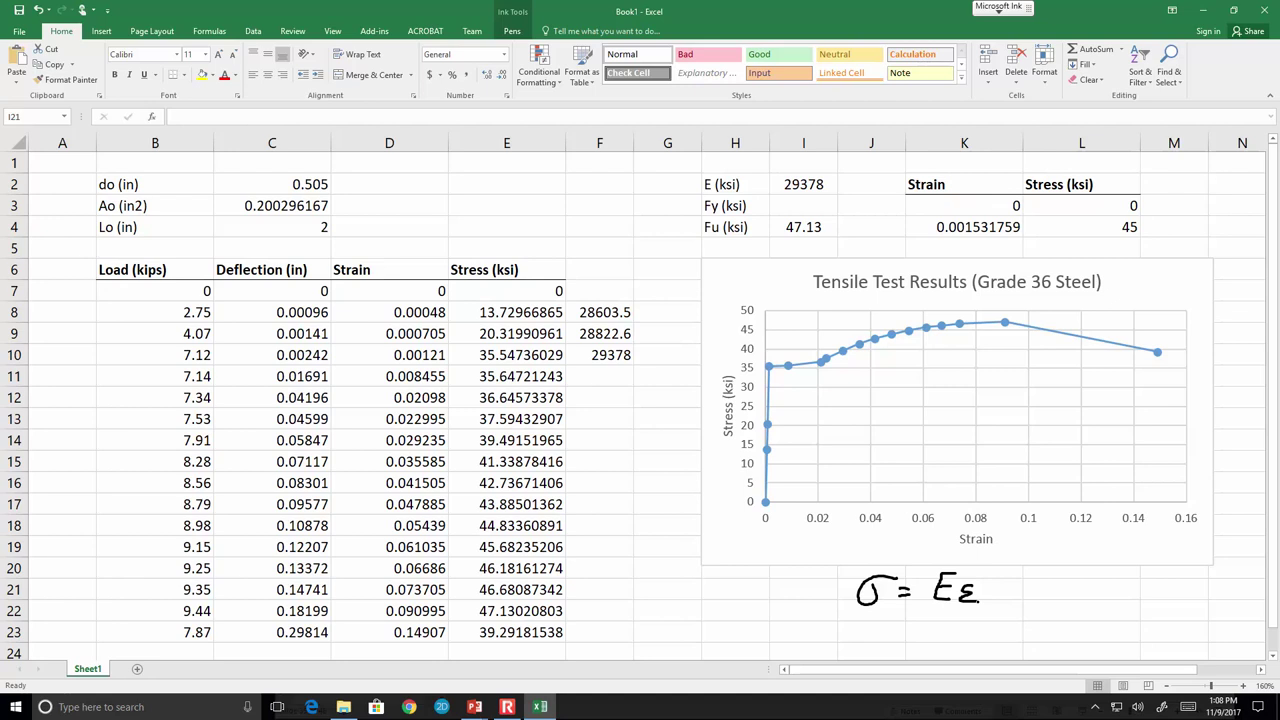
mouse_move(1094, 586)
mouse_down()
mouse_move(1084, 600)
mouse_move(1168, 584)
mouse_move(1157, 618)
mouse_move(1185, 620)
mouse_up()
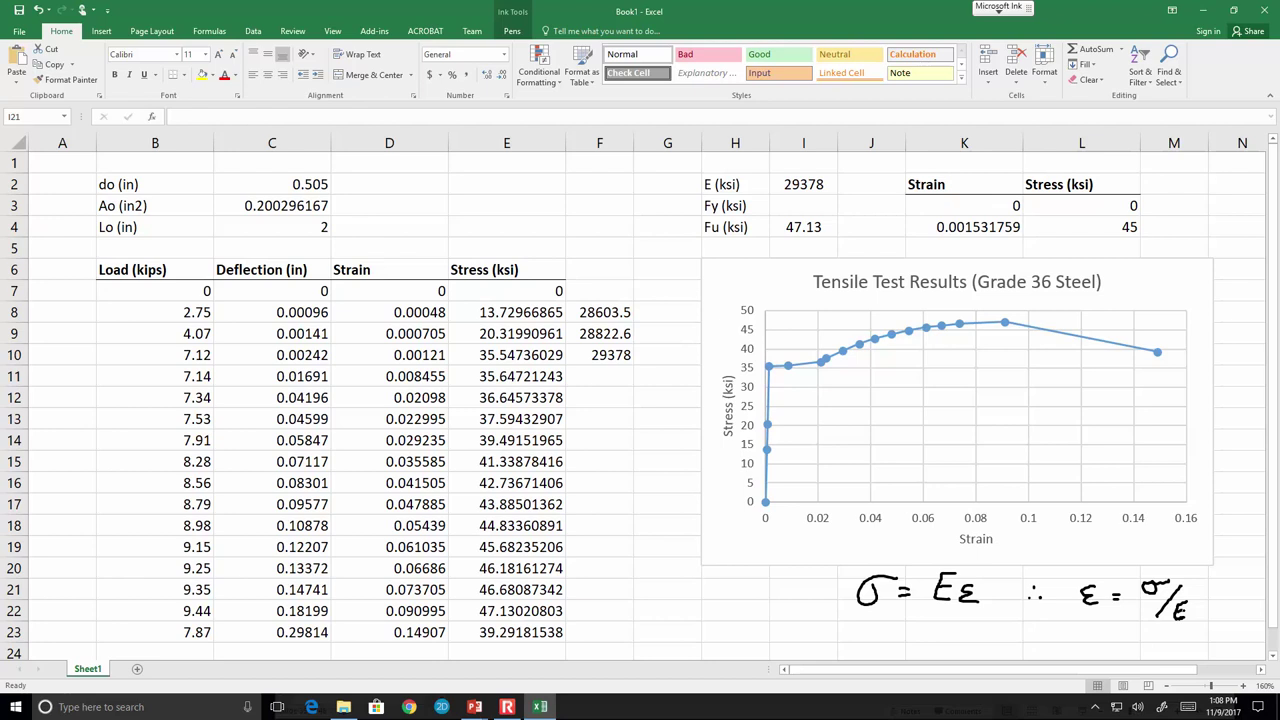
mouse_move(1190, 614)
mouse_move(862, 590)
mouse_down()
mouse_move(1082, 605)
mouse_move(1040, 590)
mouse_move(1180, 593)
mouse_move(1198, 613)
mouse_up()
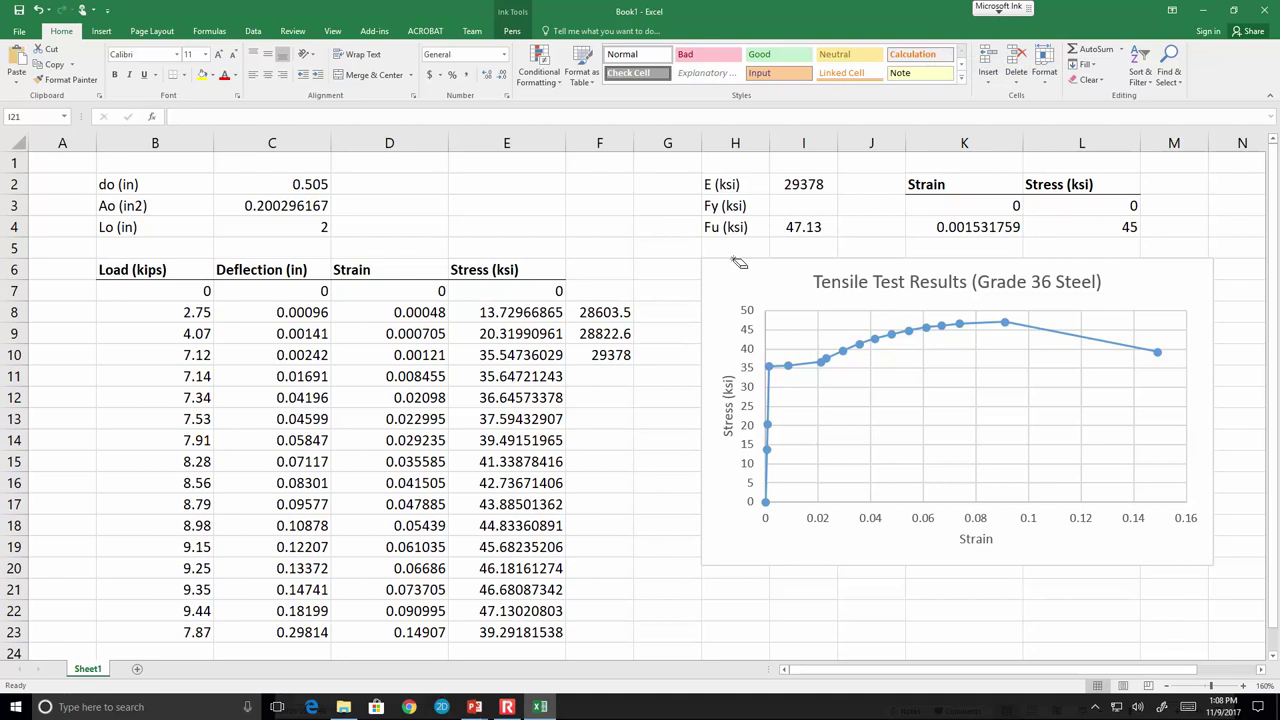
key(Escape)
Add a new data series to the stress-strain chart, taking its X values from K3:K4.
click(757, 281)
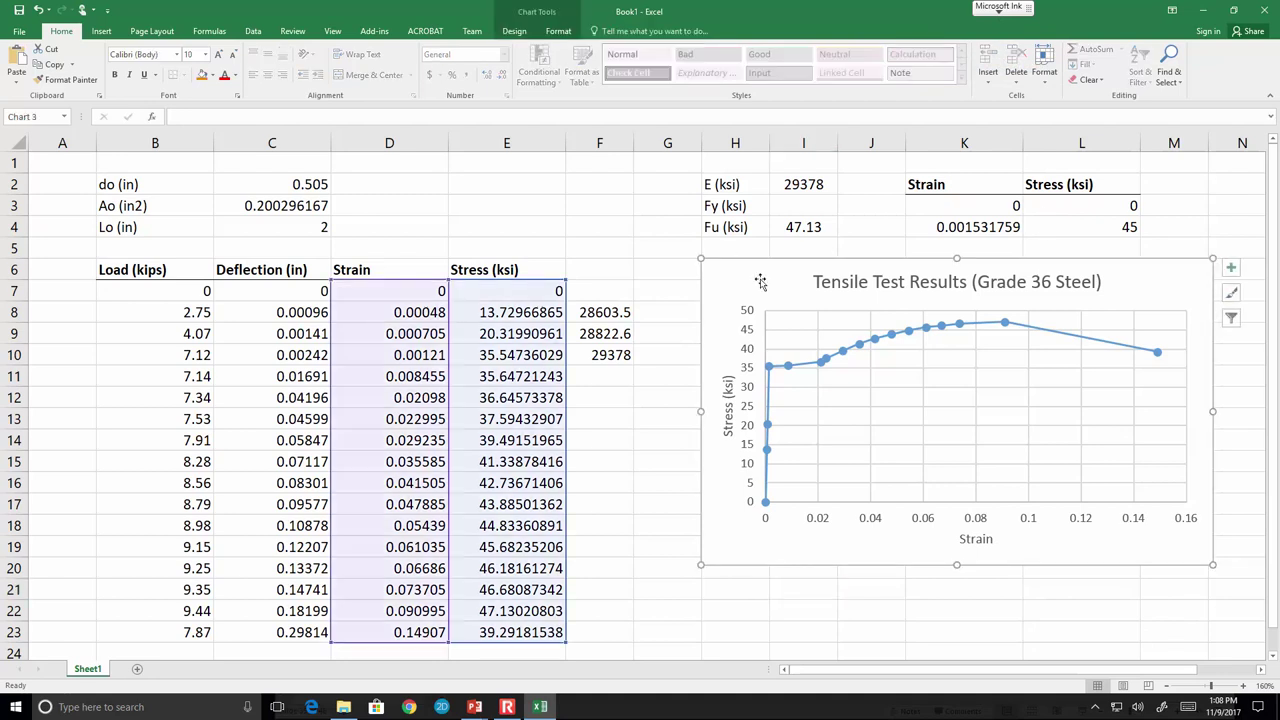
click(514, 32)
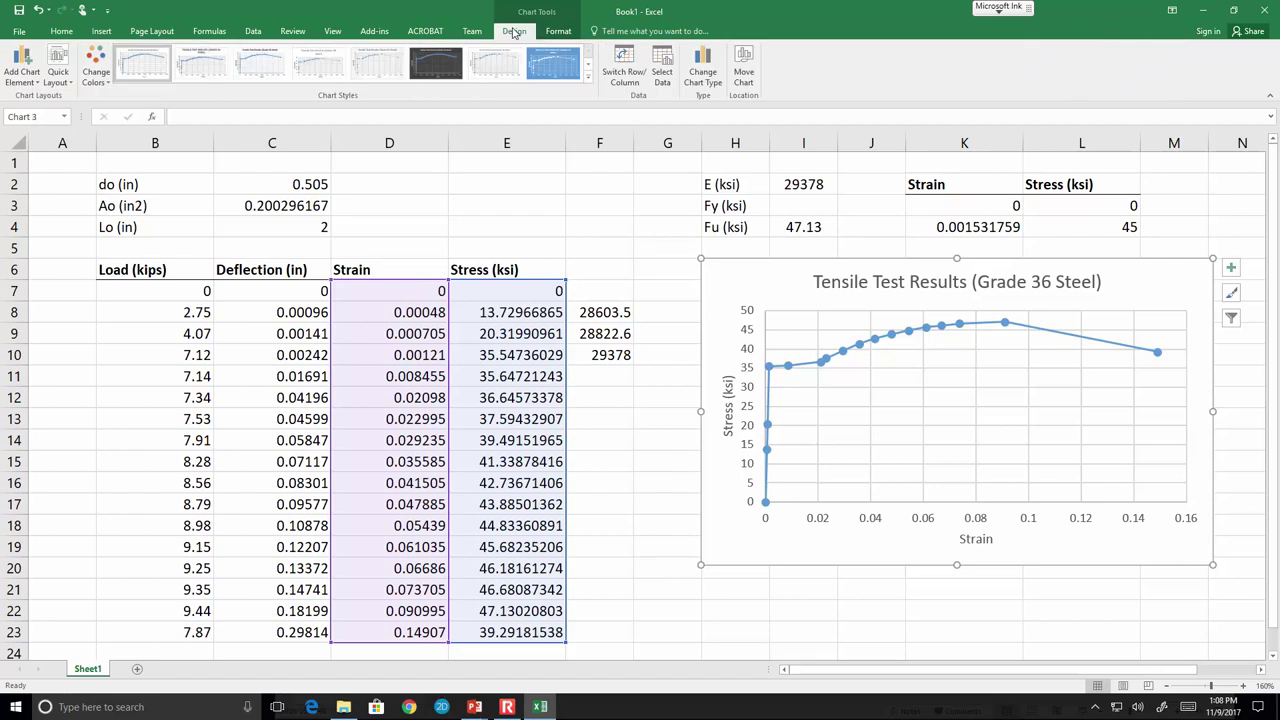
click(664, 76)
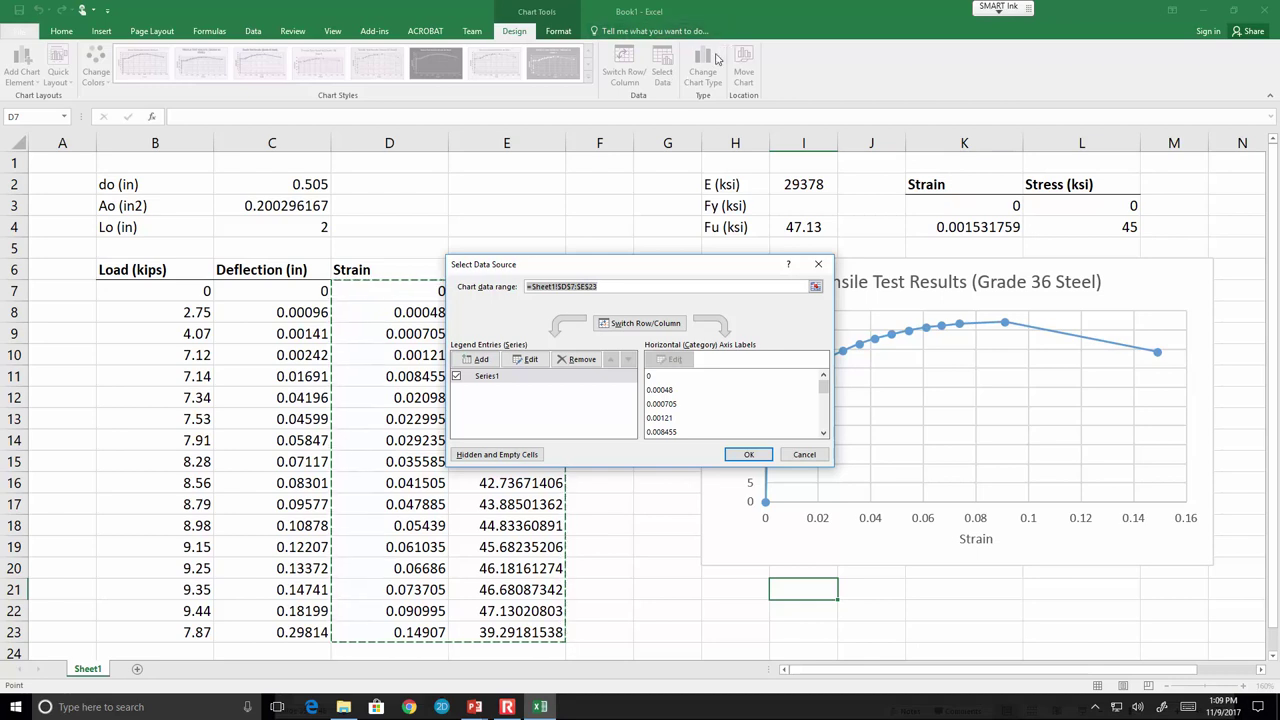
click(490, 360)
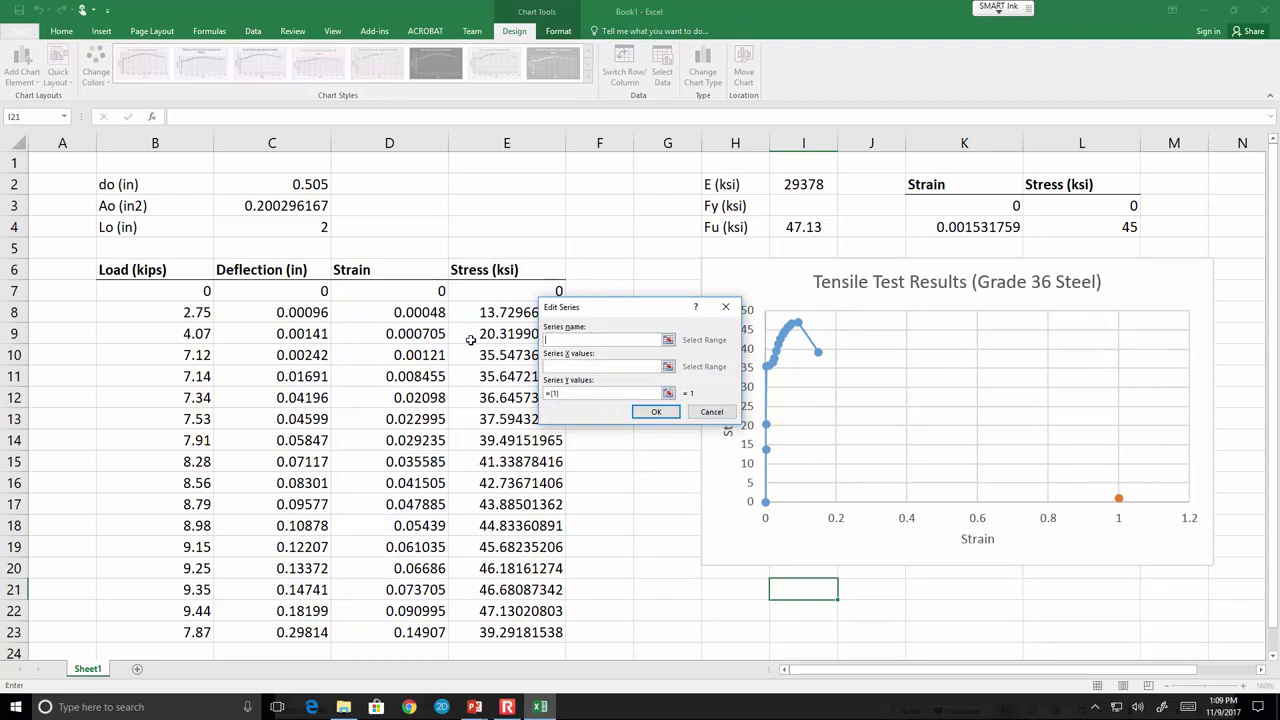
click(668, 367)
drag(1012, 205, 1008, 220)
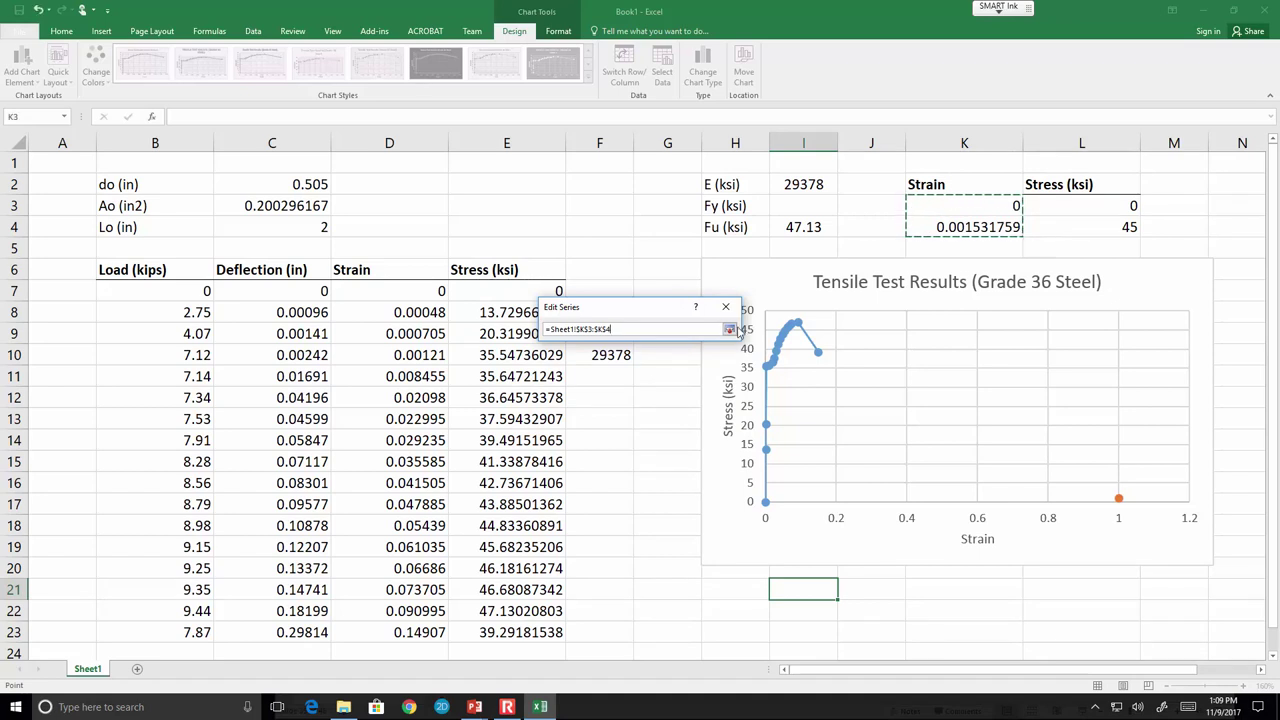
click(733, 330)
Set the new series' Y values to L3:L4 and apply the chart's data source changes.
click(668, 392)
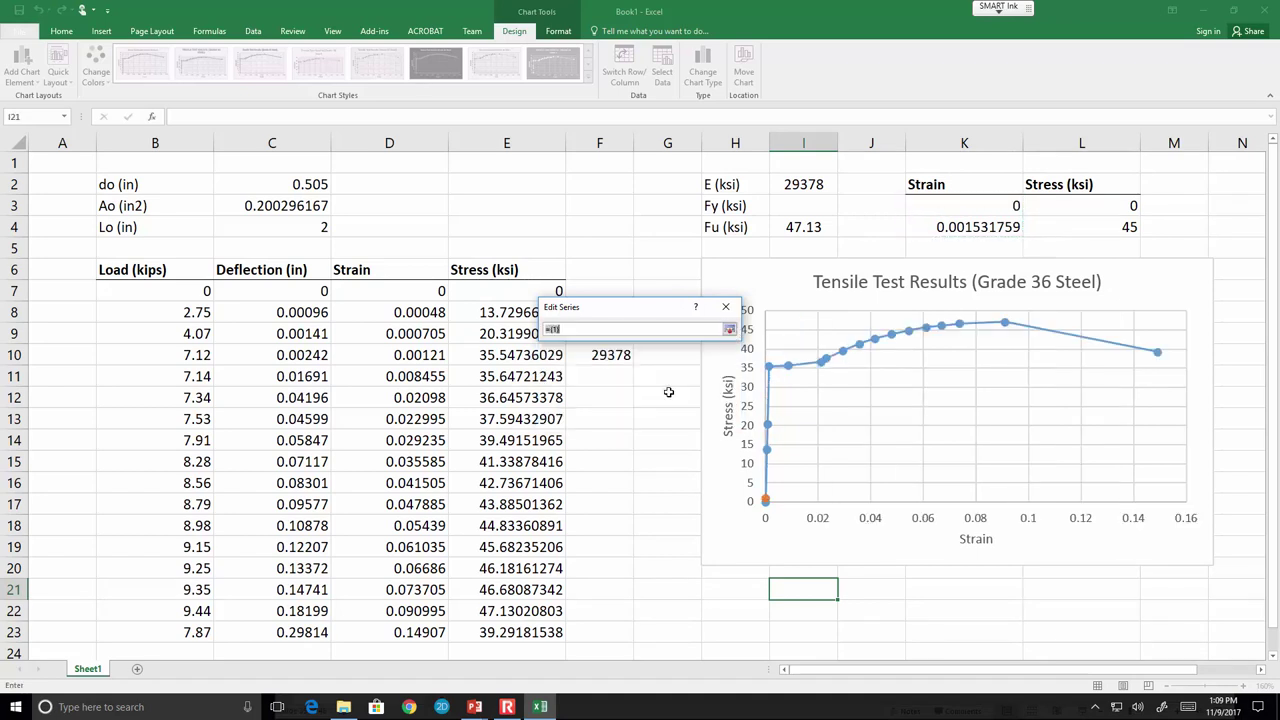
drag(1114, 204, 1114, 223)
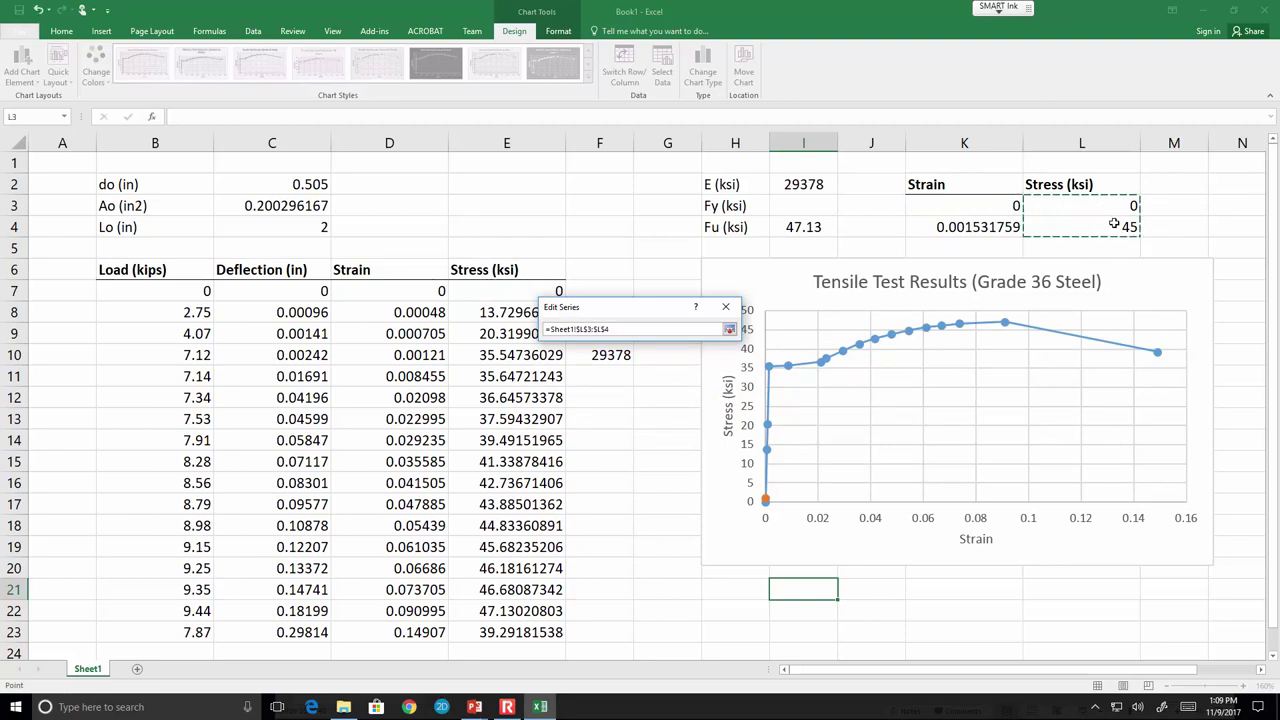
click(729, 329)
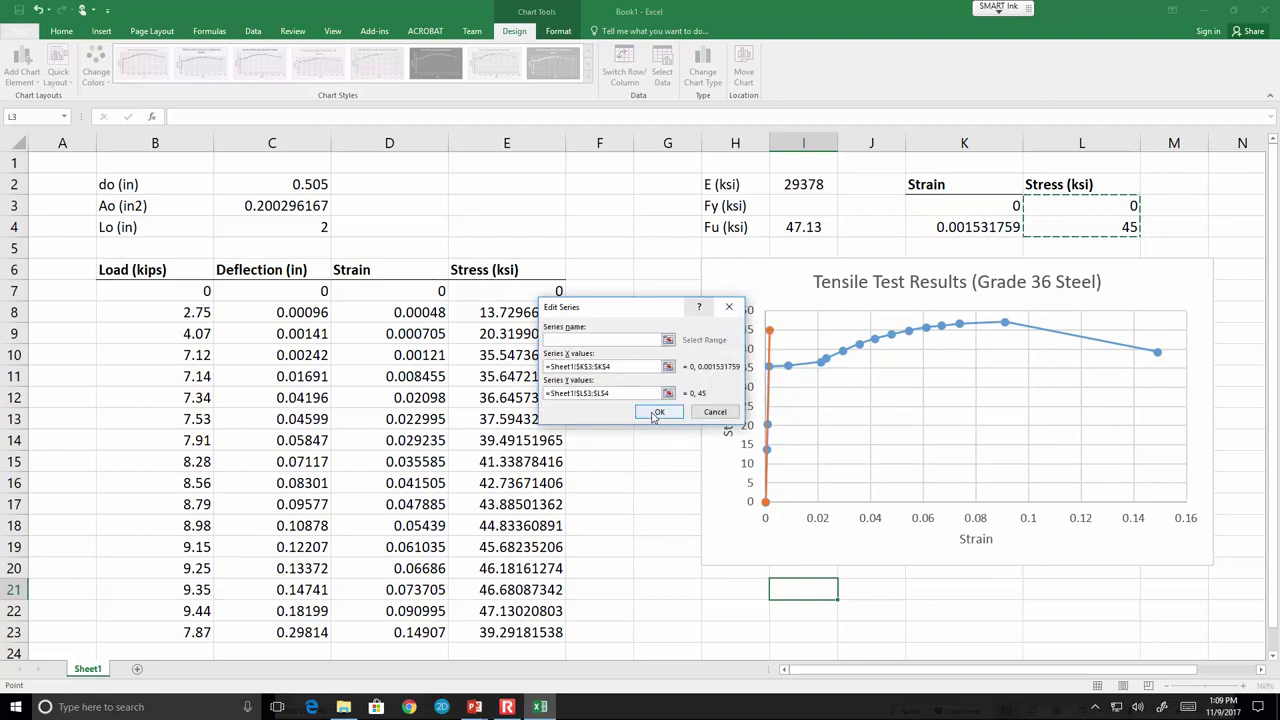
click(657, 413)
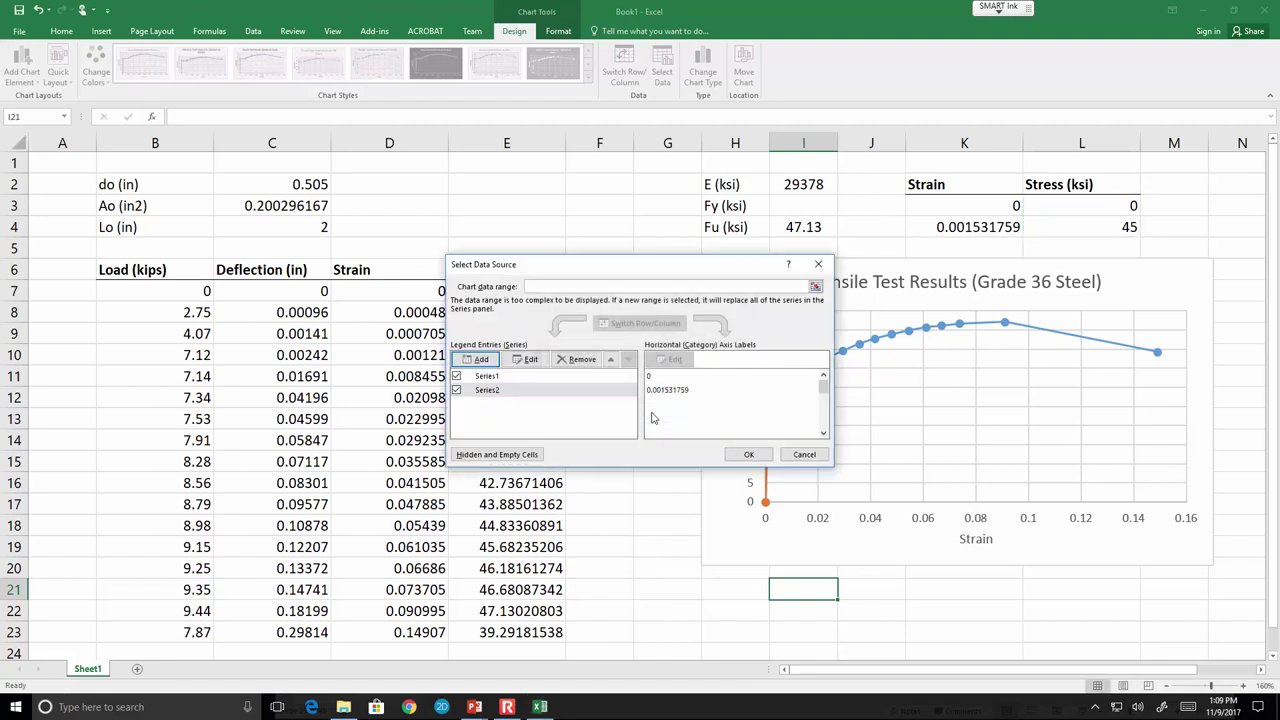
click(749, 455)
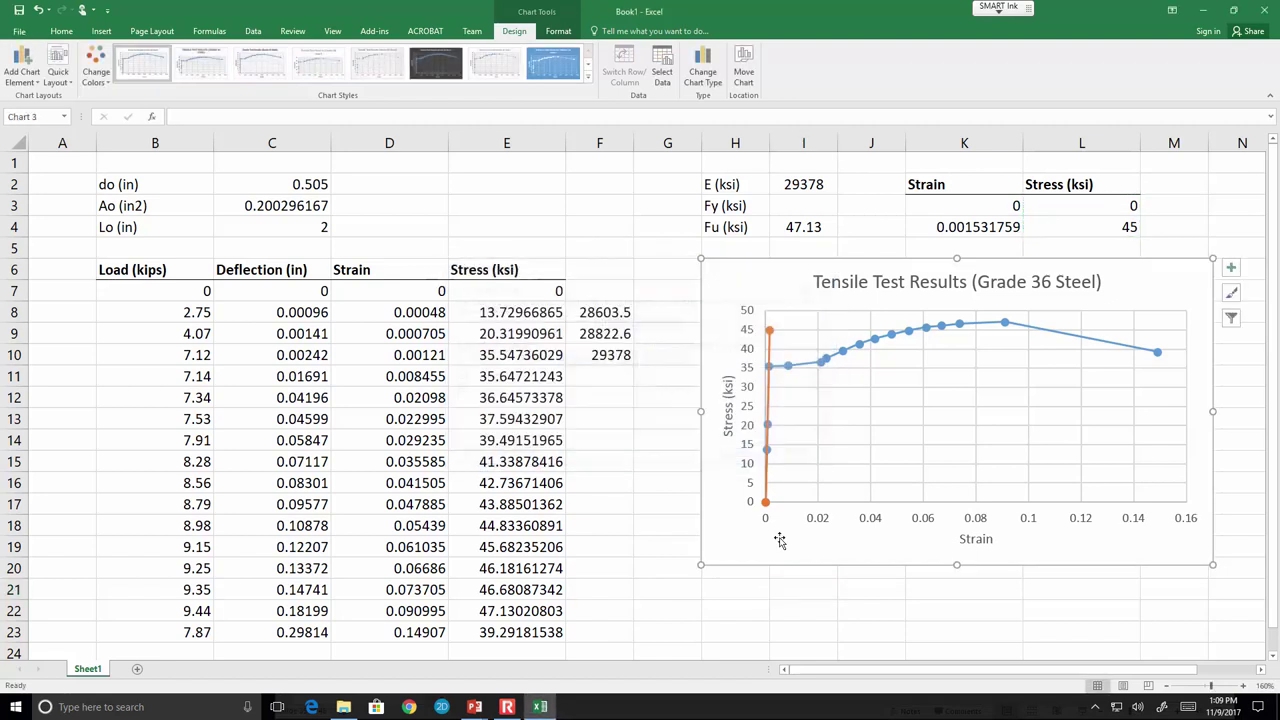
click(848, 618)
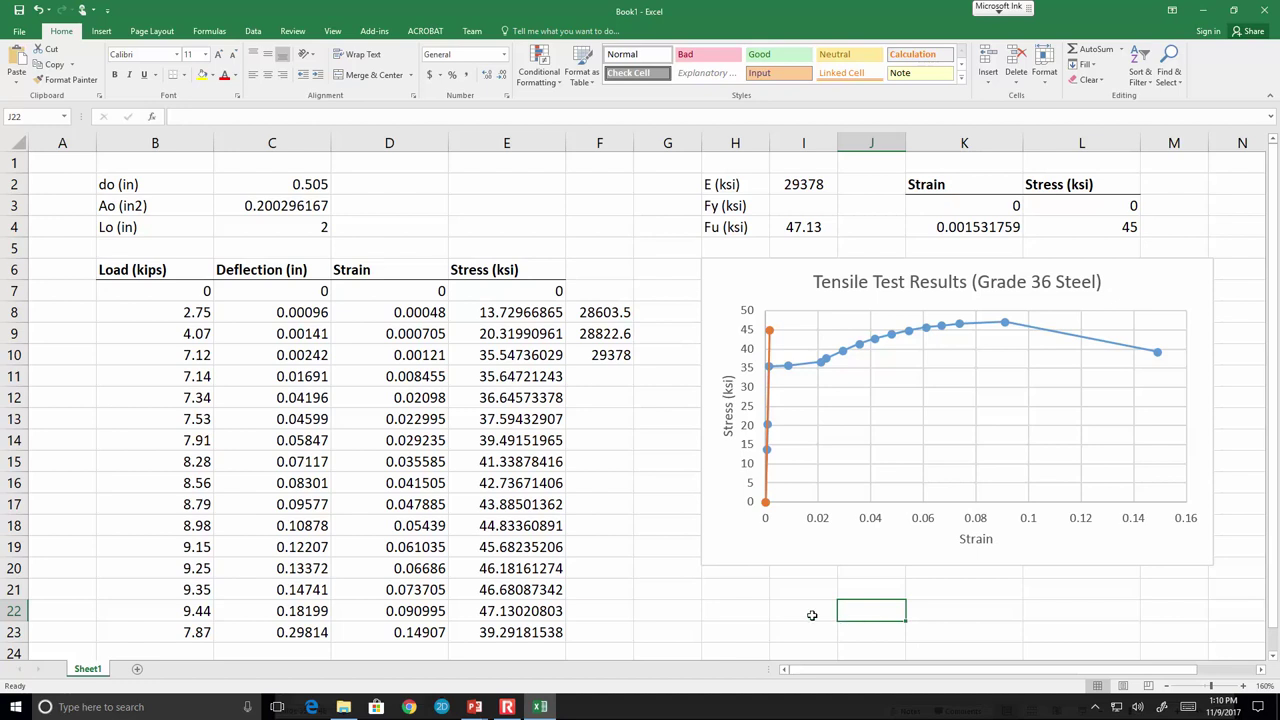
Move the chart down to start at about row 11 and copy the headers from K2:L2 to K6:L6.
drag(746, 273, 750, 372)
drag(946, 188, 1086, 190)
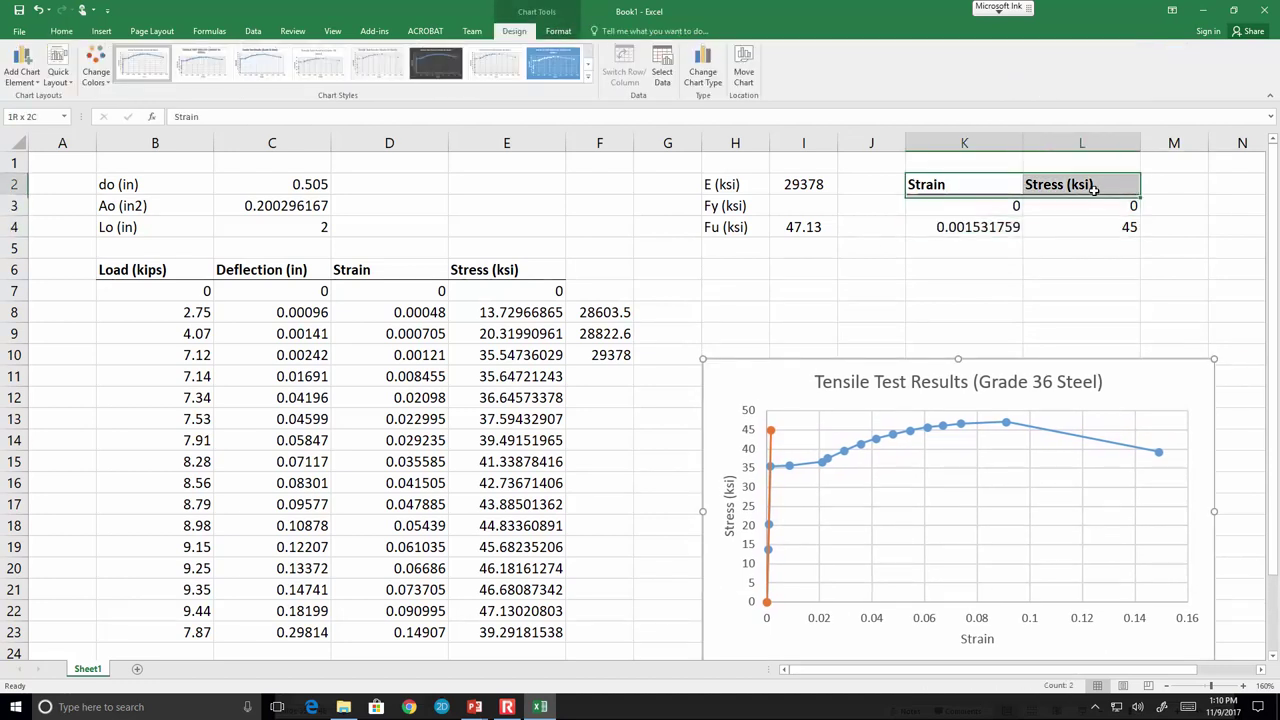
key(ctrl+c)
click(972, 268)
key(ctrl+v)
key(Escape)
key(Escape)
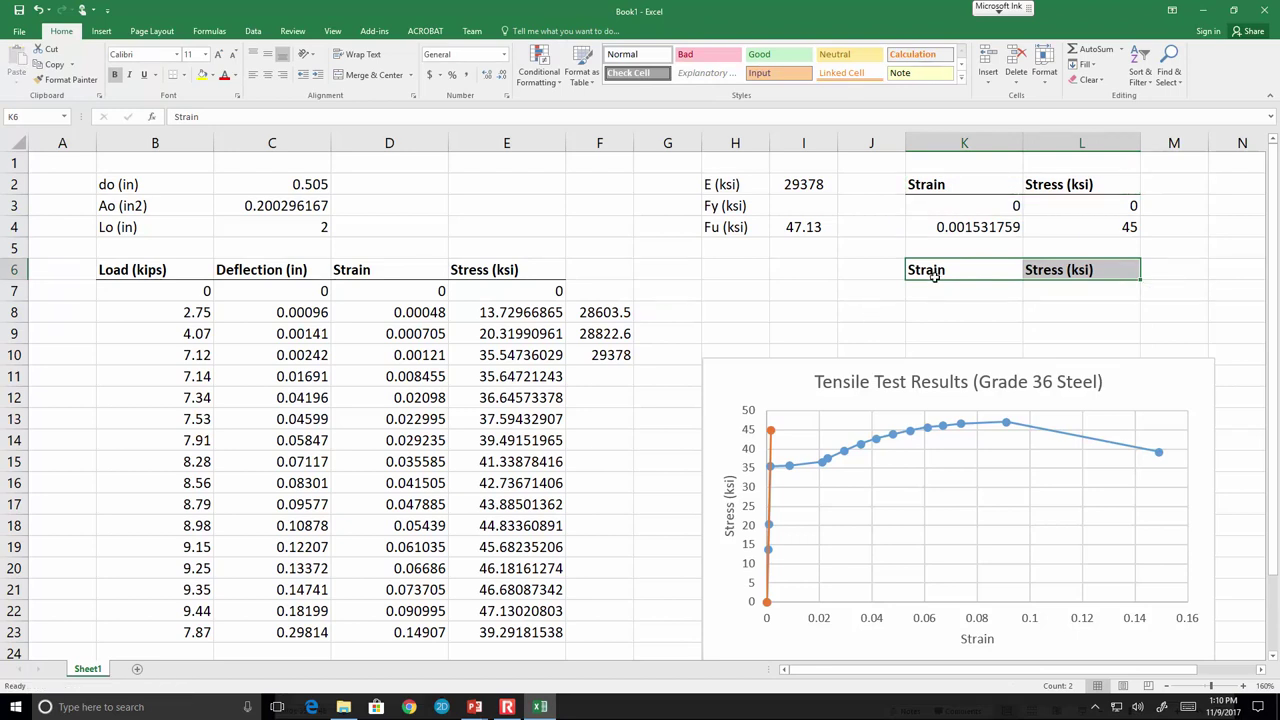
Move the copied "Strain" and "Stress (ksi)" headers down one row to K7:L7.
key(Down)
drag(928, 272, 1049, 277)
drag(1050, 285, 1052, 305)
click(850, 320)
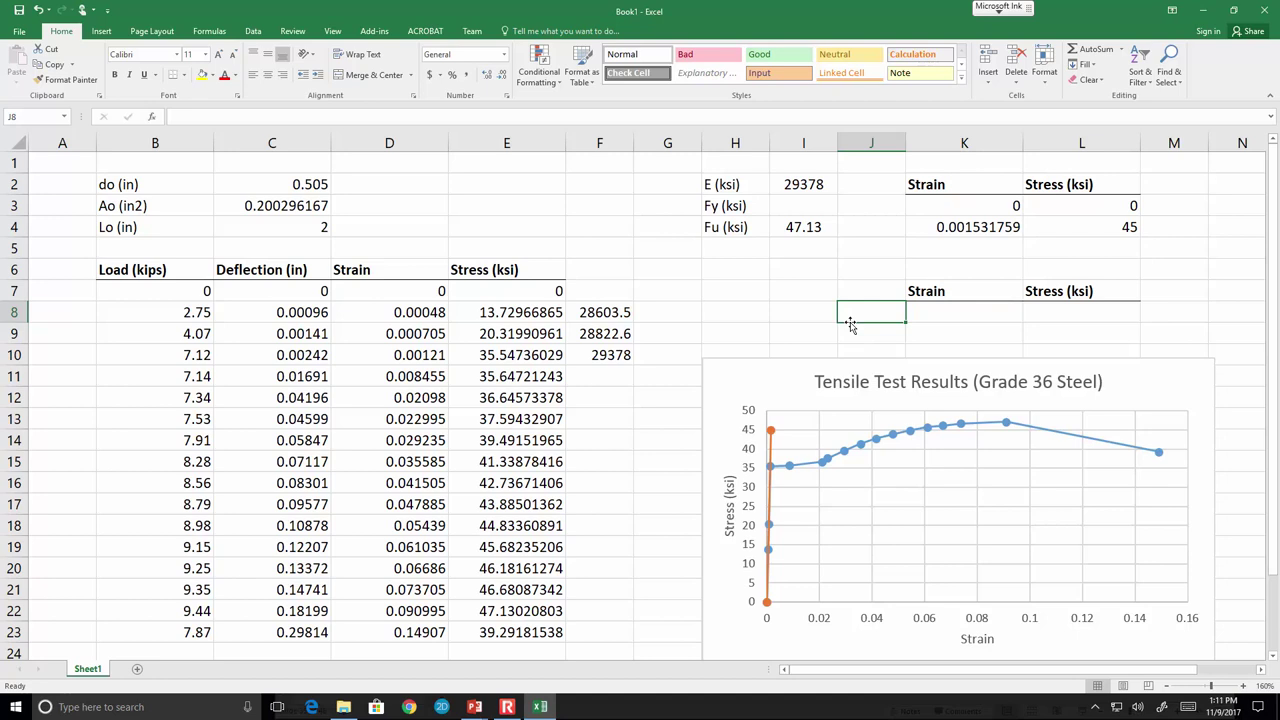
Apply all borders and a yellow fill to cells E3:F3.
click(479, 180)
click(488, 202)
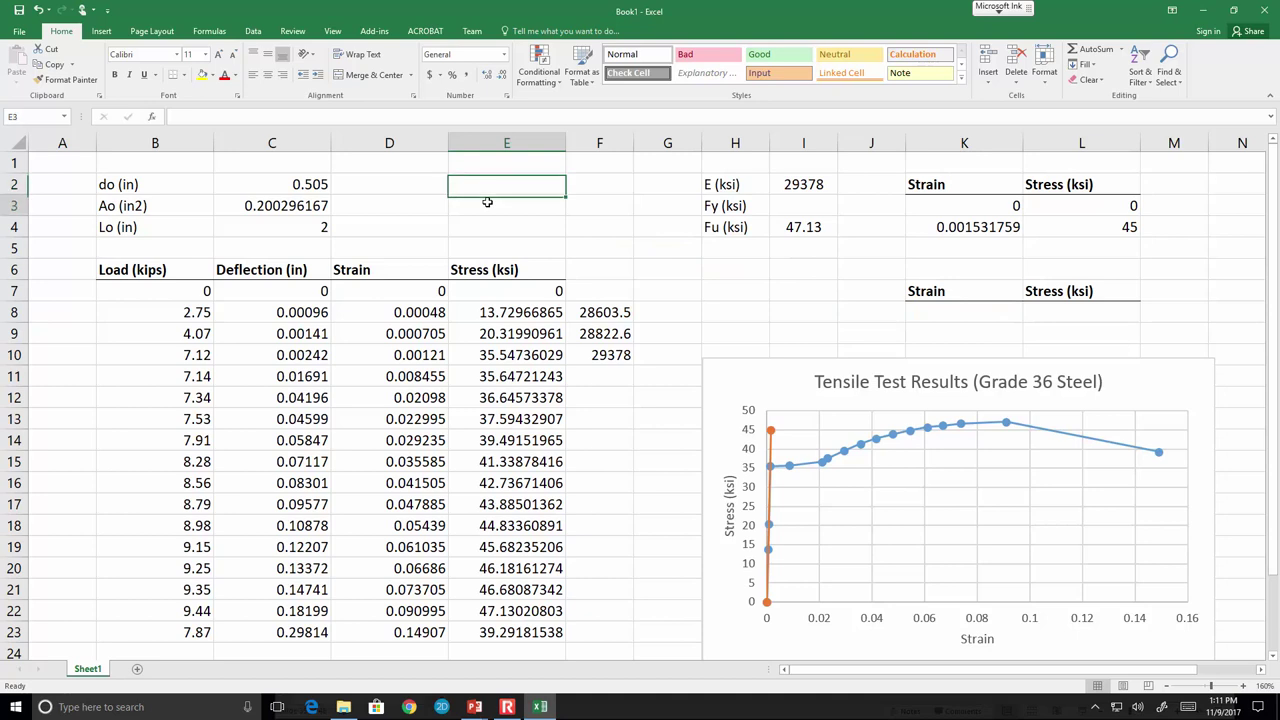
drag(516, 204, 577, 206)
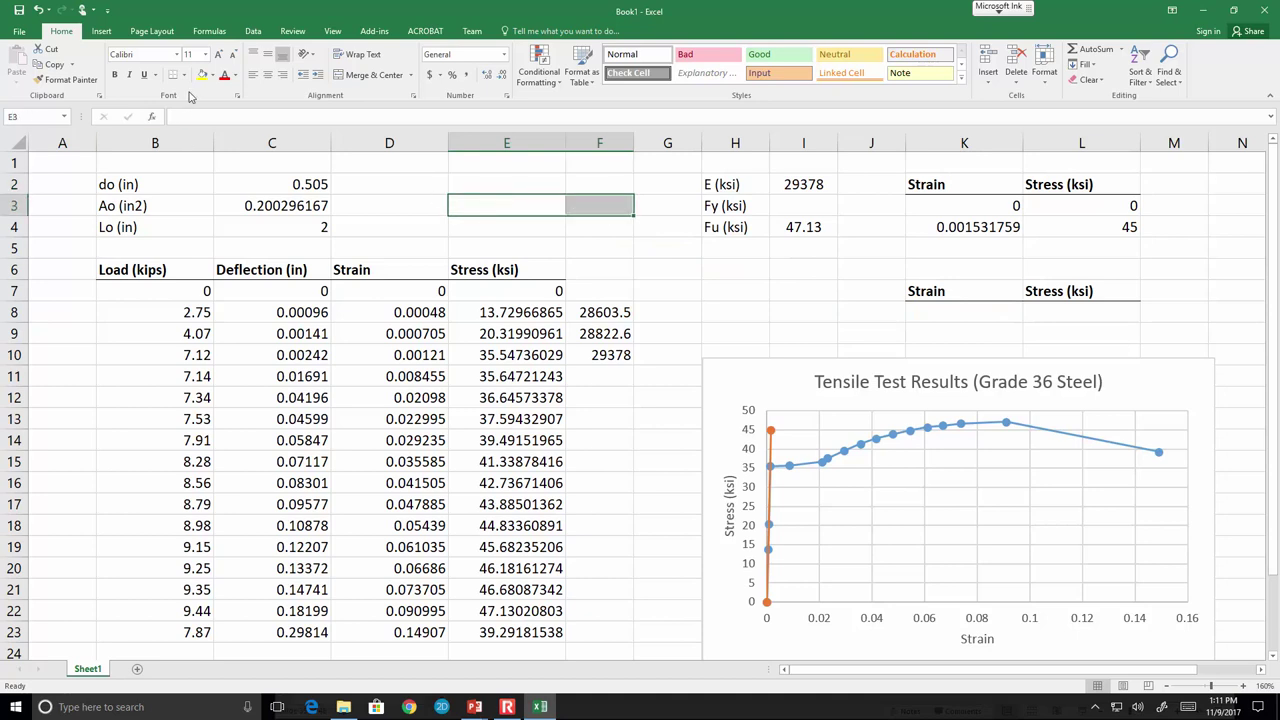
click(187, 75)
click(191, 182)
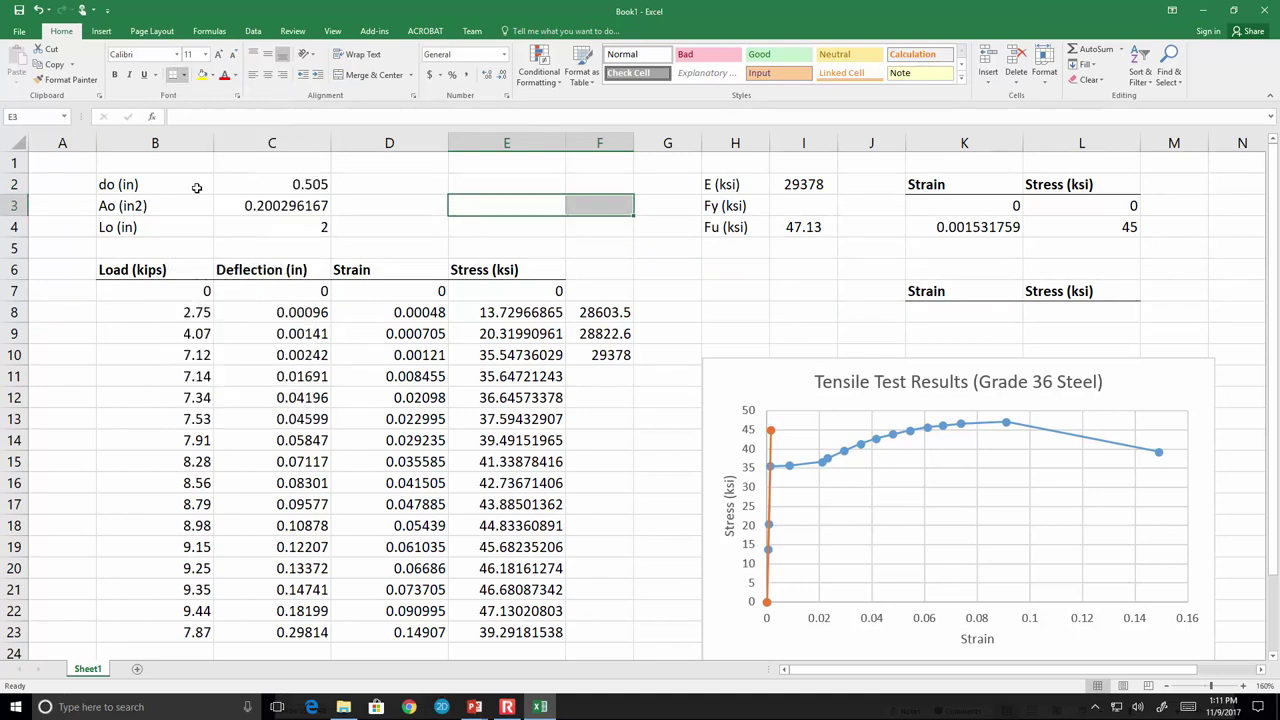
click(203, 75)
click(525, 205)
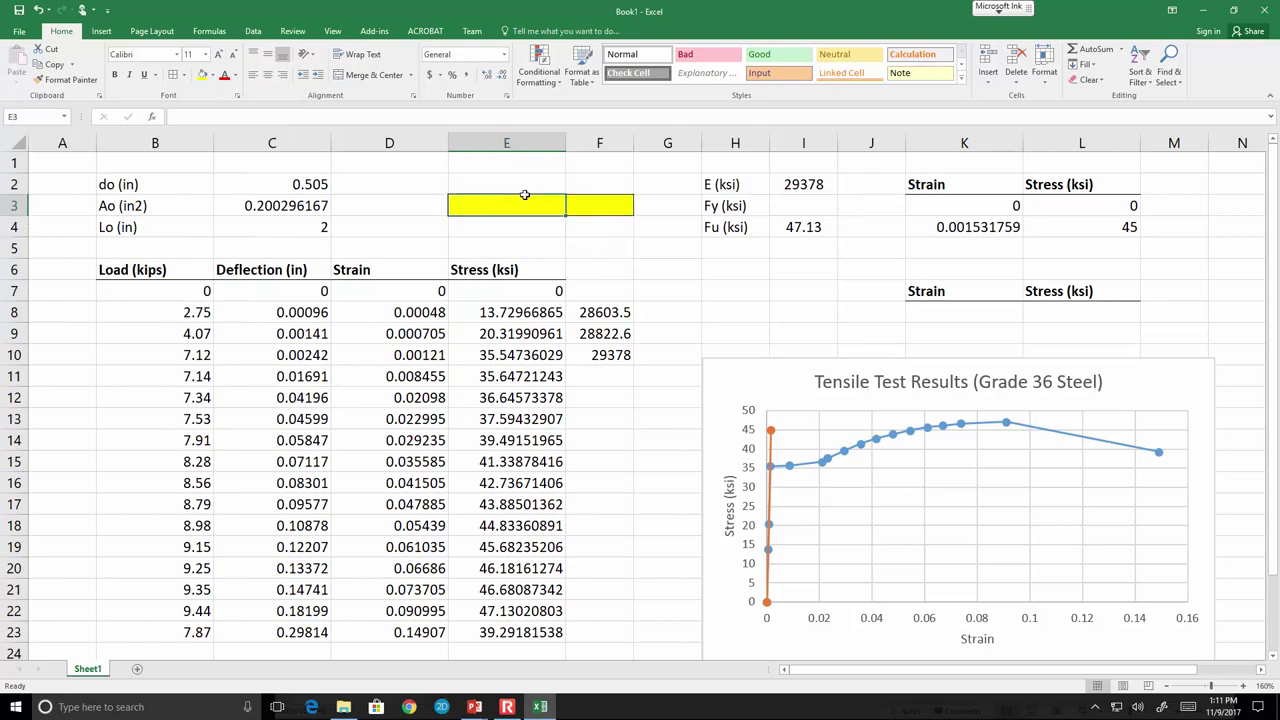
Label cell E3 "Offset" and enter 0.2% in F3.
text(Offs)
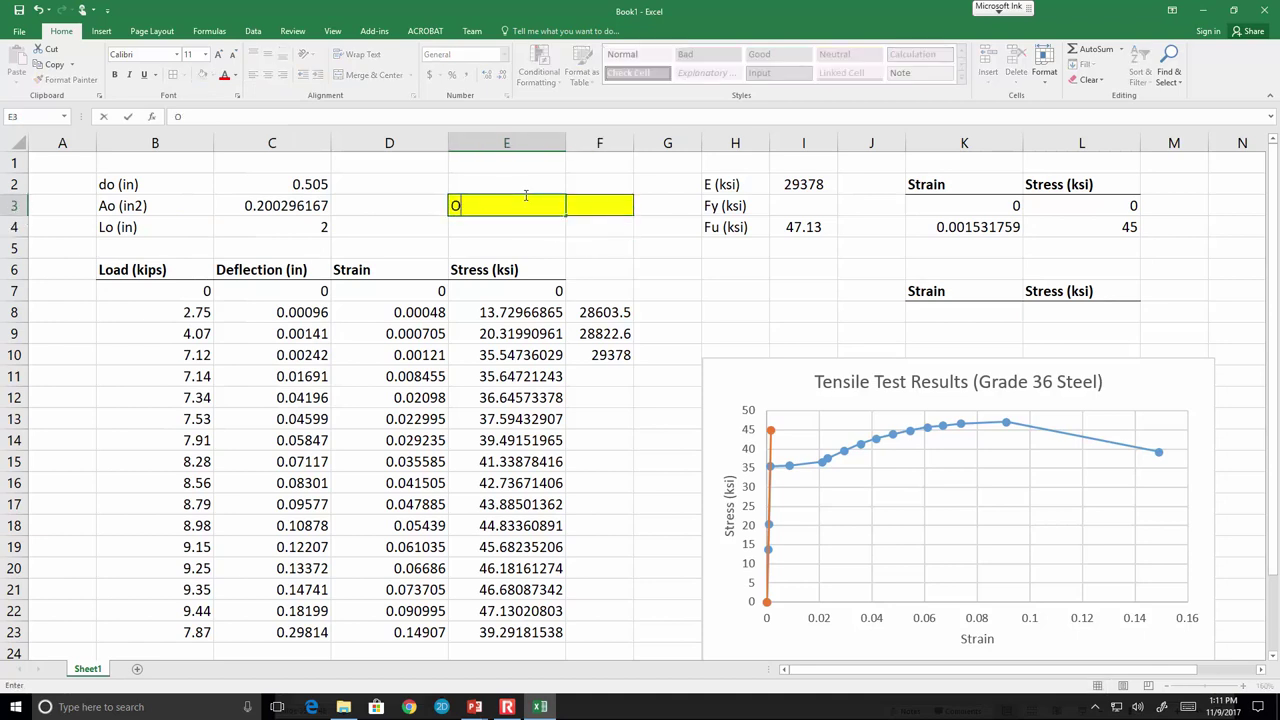
key(BackSpace)
text(set)
key(Tab)
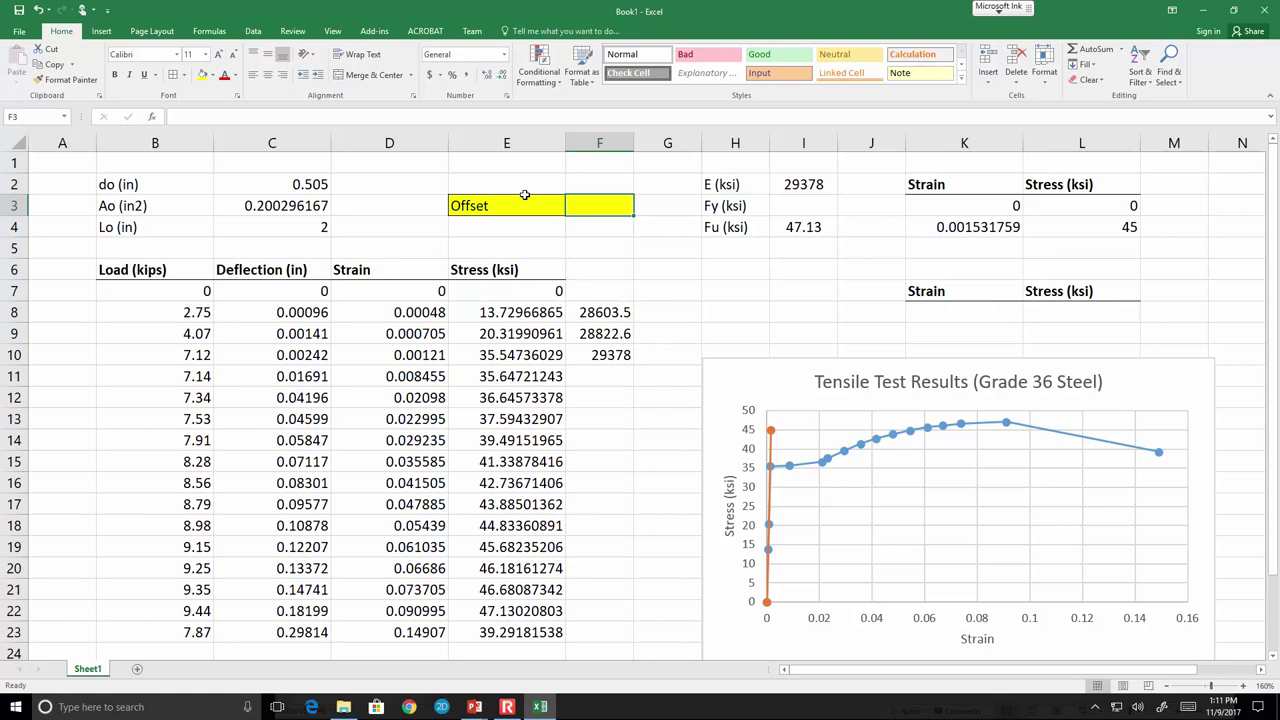
text(.2%)
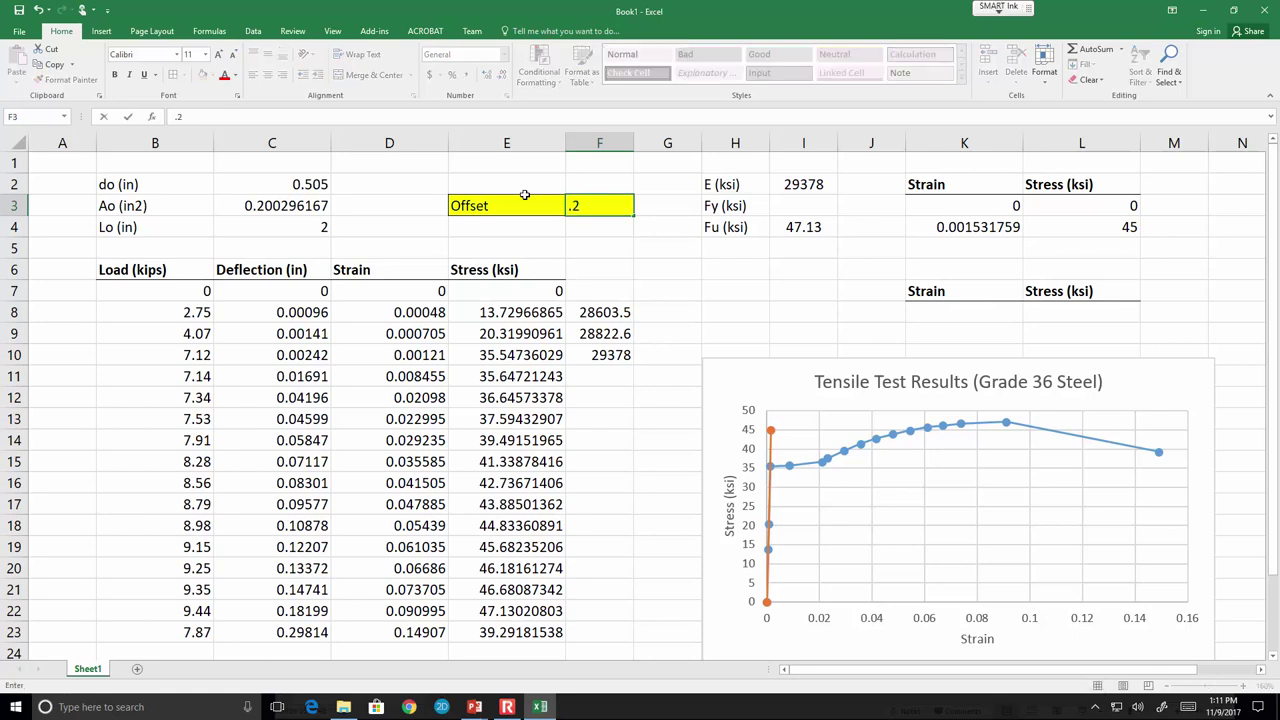
key(Return)
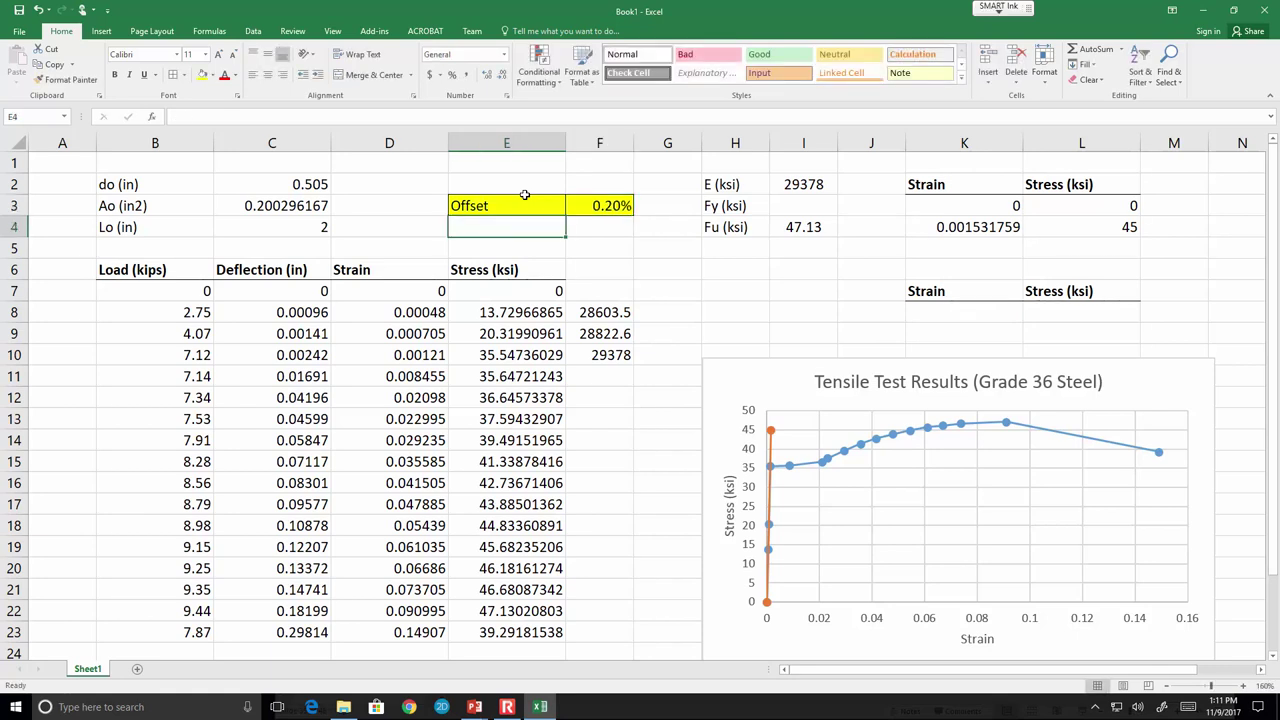
Try showing the offset in F3 as a number with three decimals, and return the cell to percentage format.
key(Up)
key(Right)
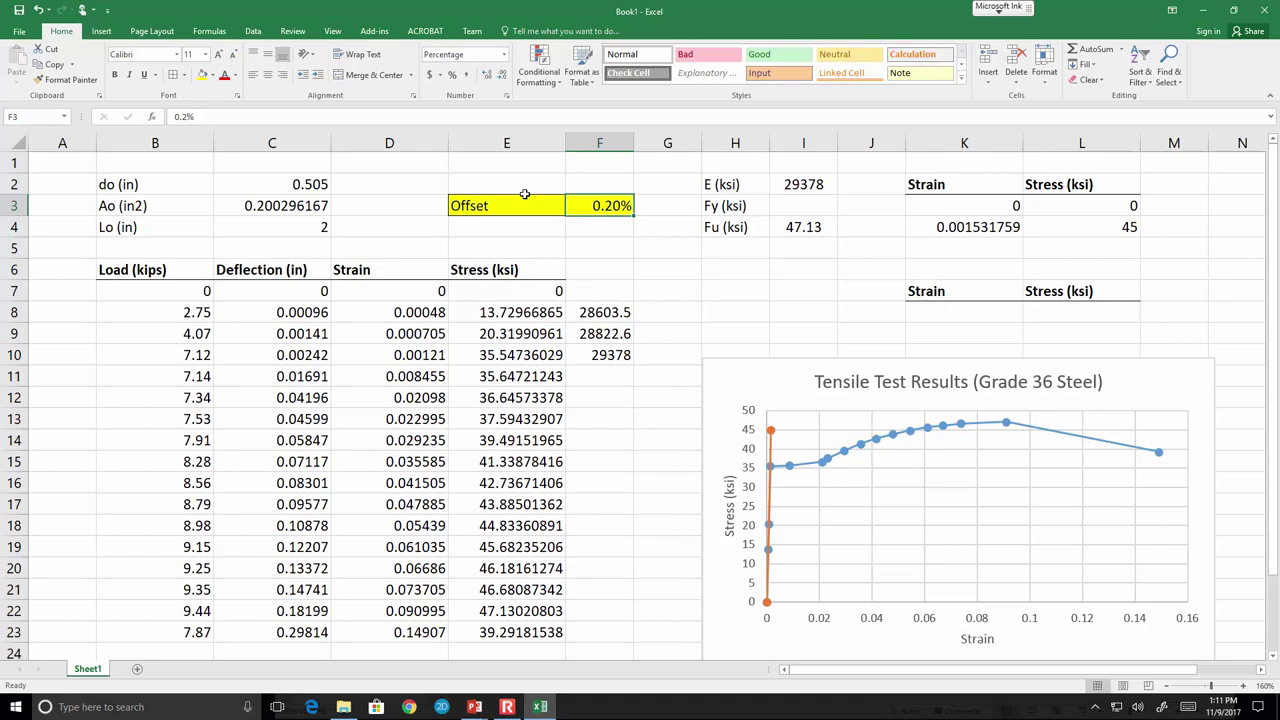
click(505, 60)
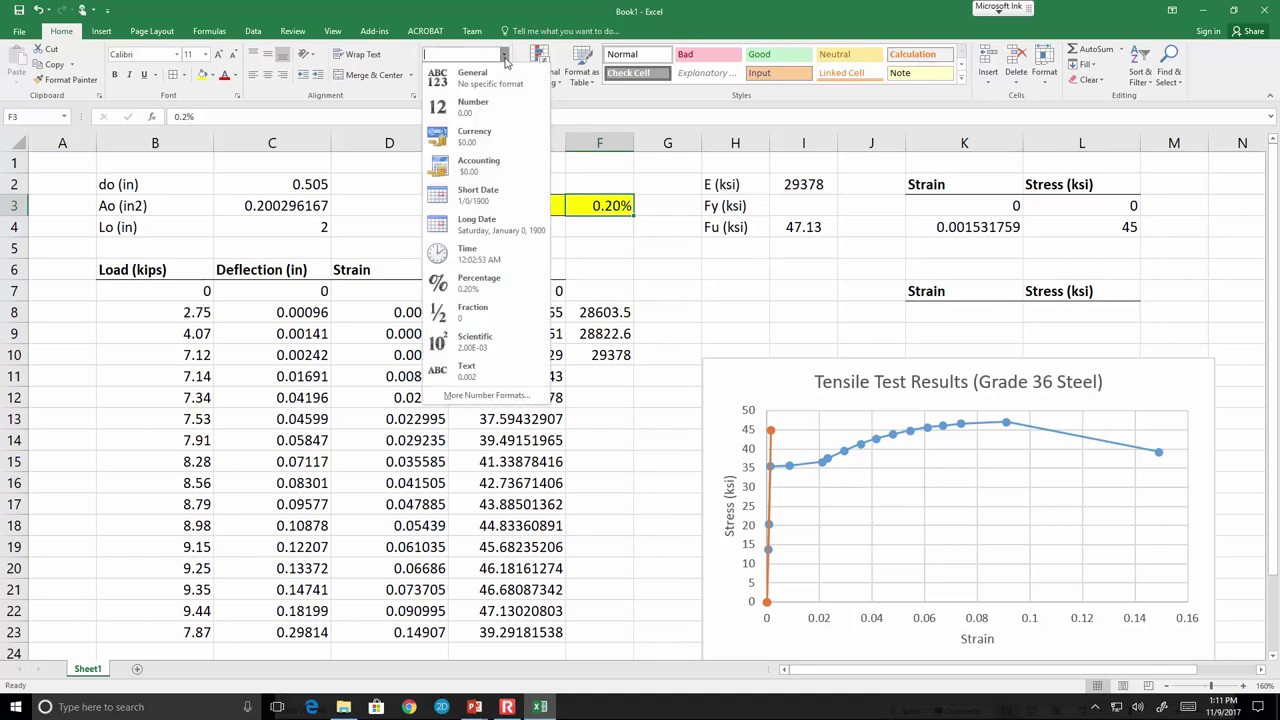
click(477, 110)
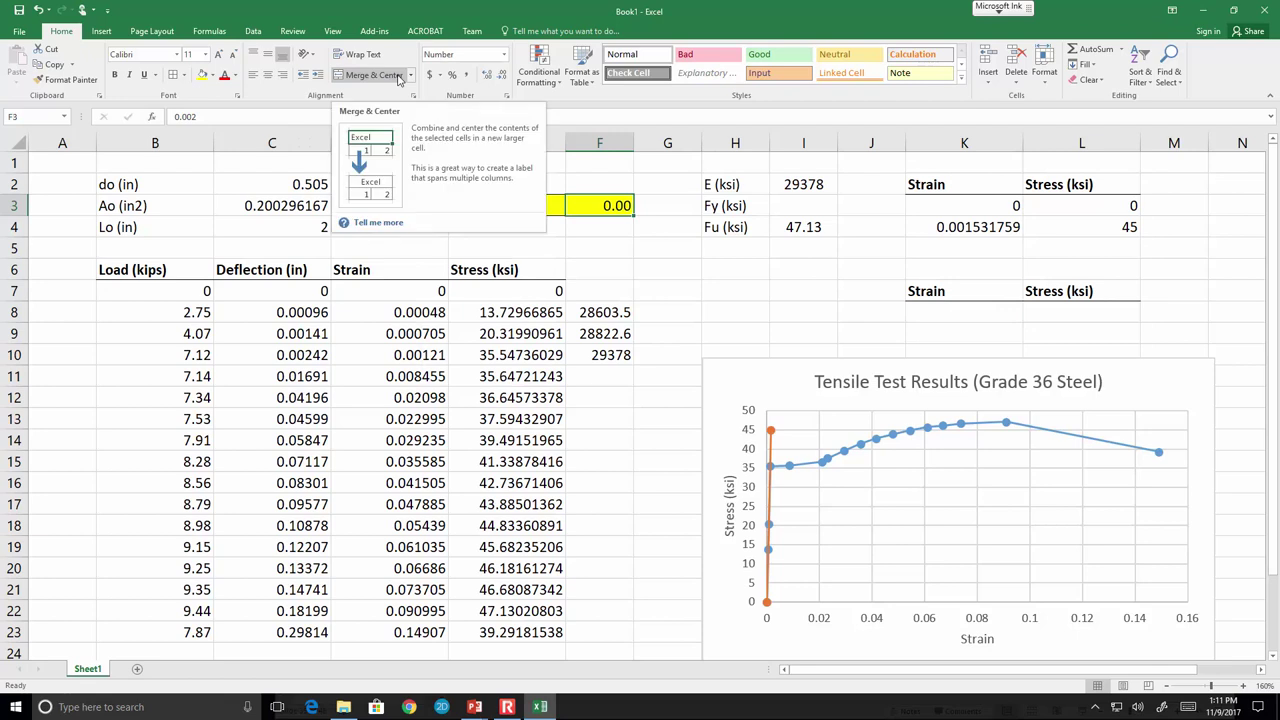
click(484, 76)
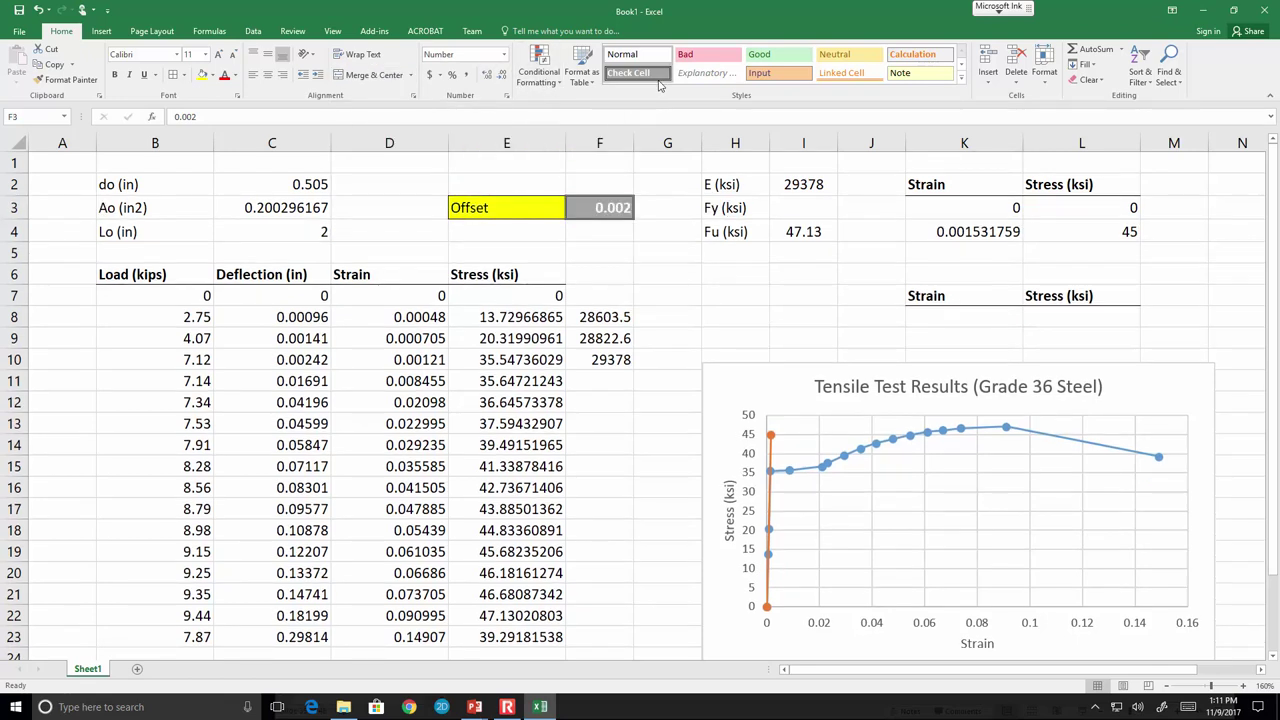
key(ctrl+shift+5)
click(807, 330)
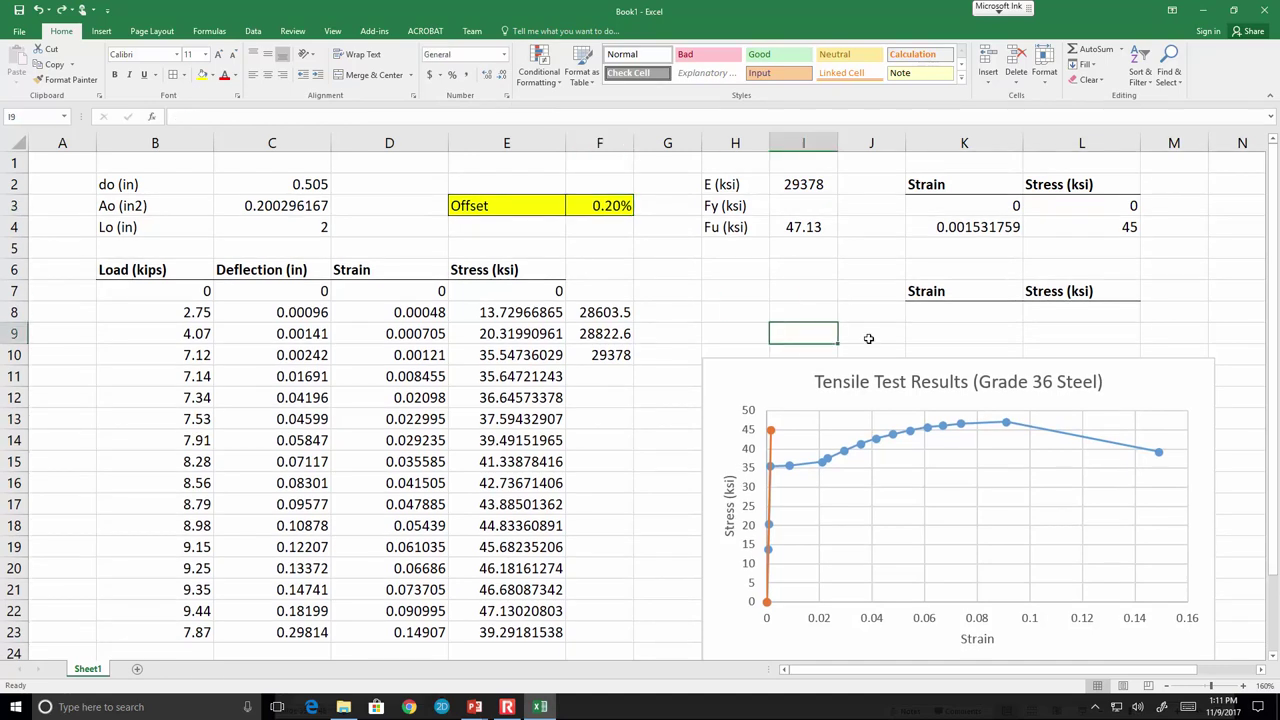
Link the stress cells of the second table to the first one, with L8 equal to L3 and L9 equal to L4.
click(1055, 316)
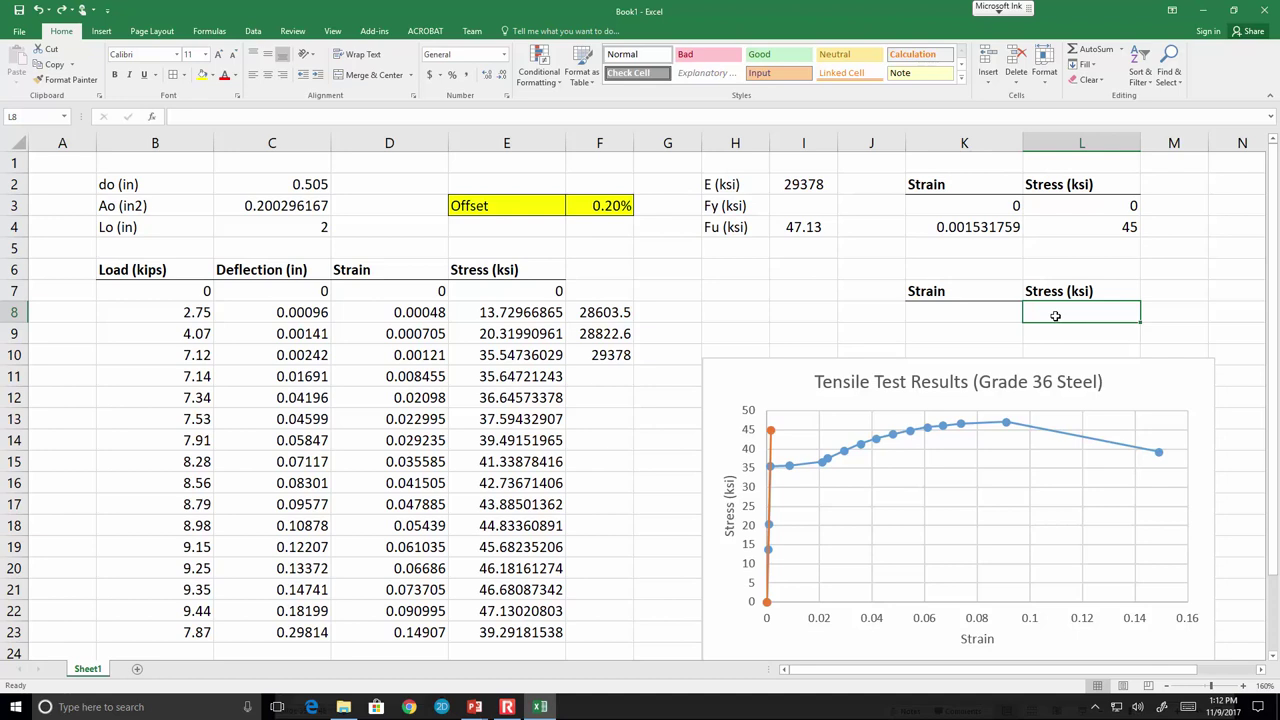
text(=)
click(1108, 207)
text(\)
key(BackSpace)
key(Return)
text(=)
click(1107, 228)
key(Return)
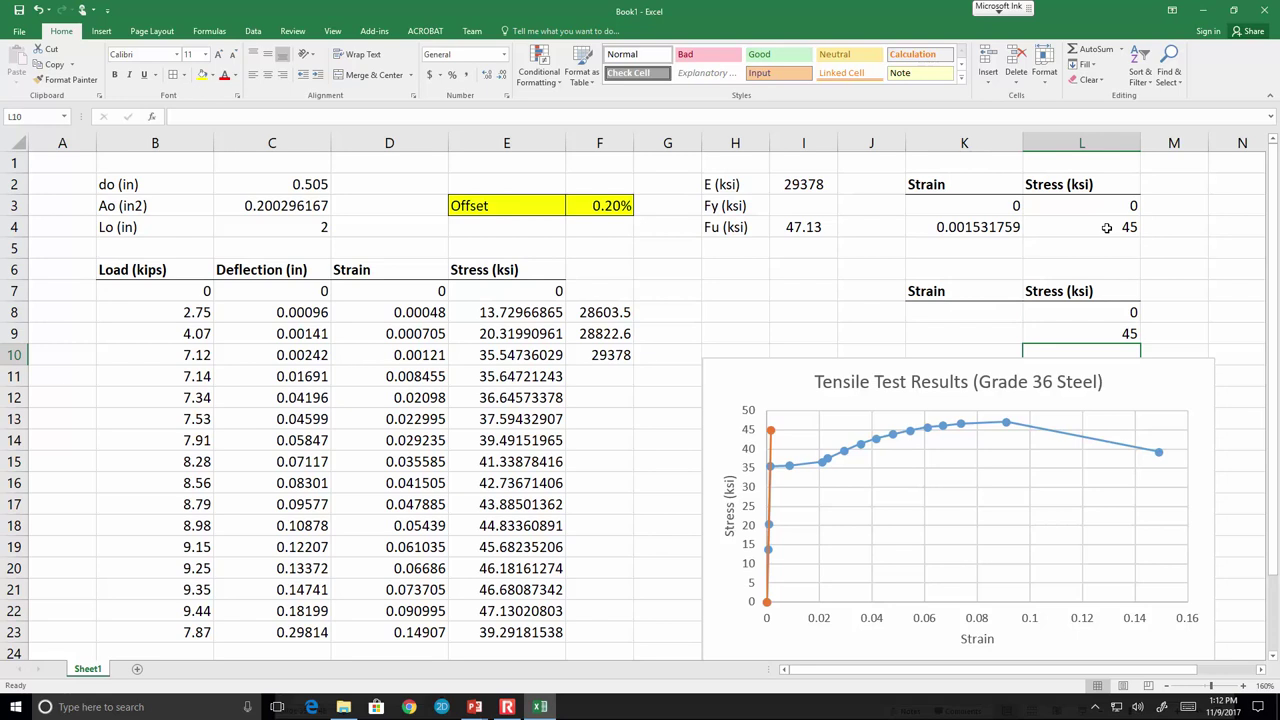
Enter the offset strain formula =K3+$F$3 in K8 and fill it down to K9.
click(995, 317)
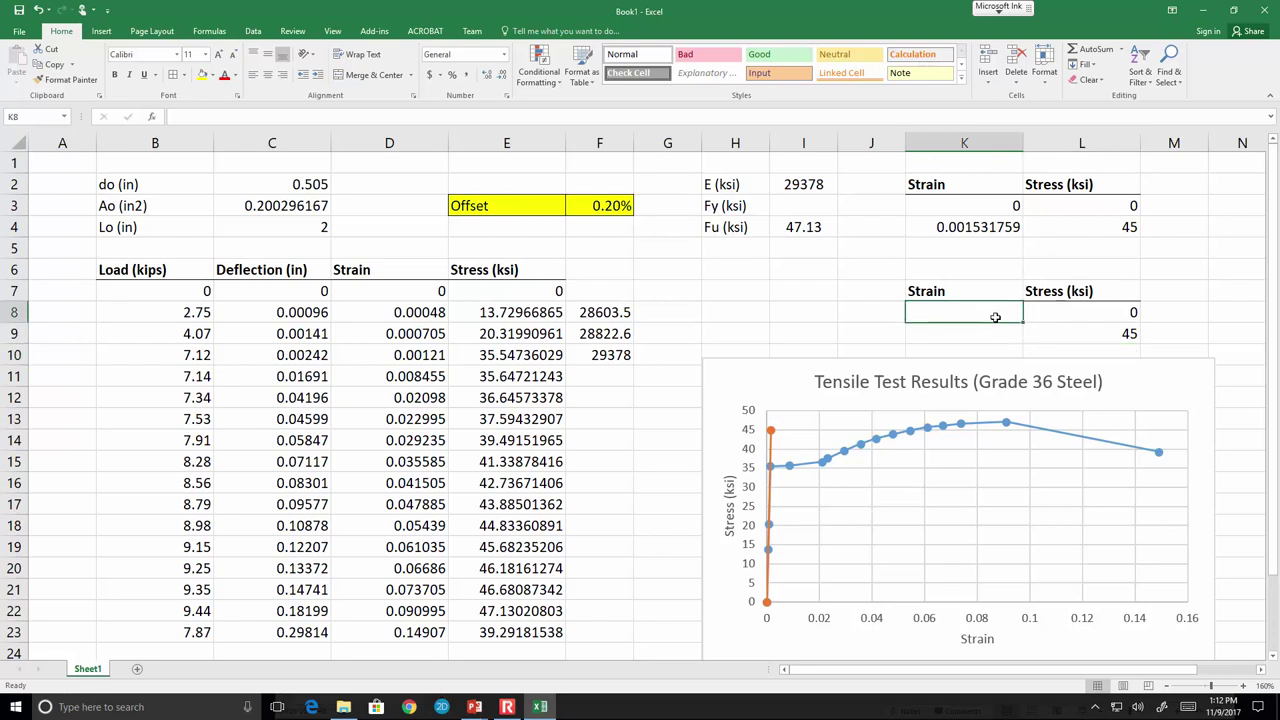
text(=)
click(986, 207)
text(+)
click(606, 207)
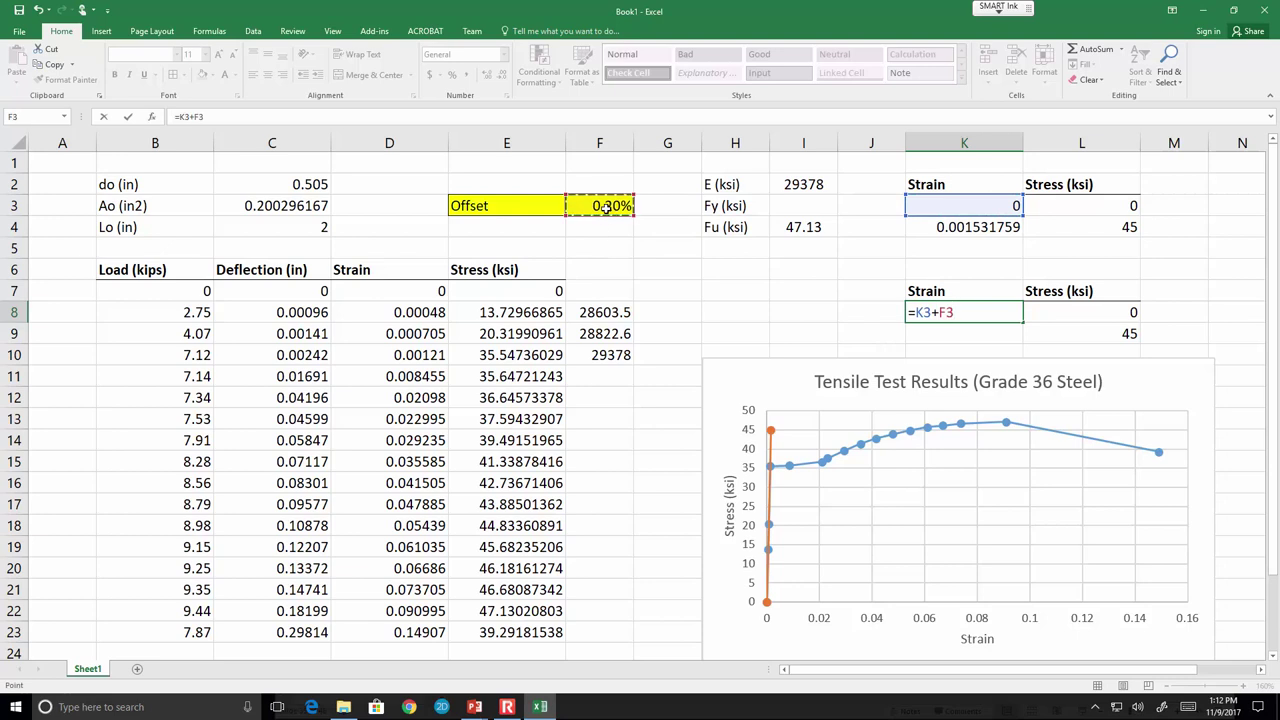
key(F4)
key(Return)
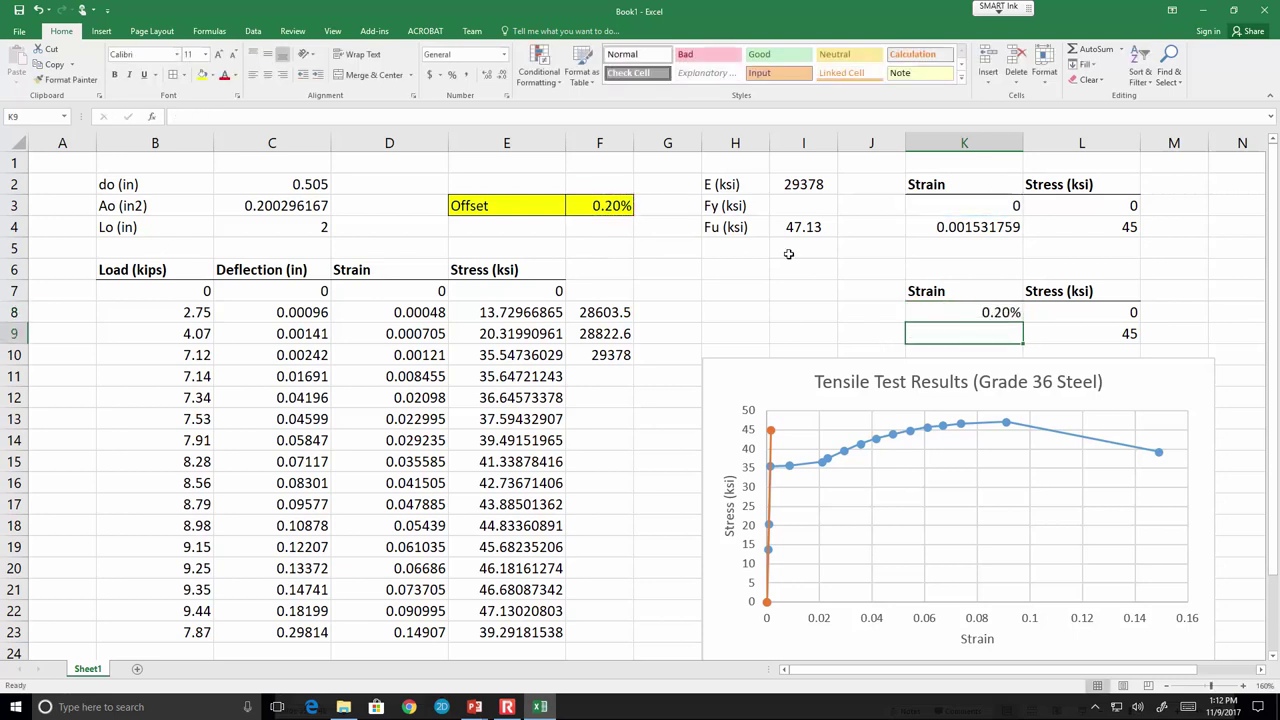
click(1008, 313)
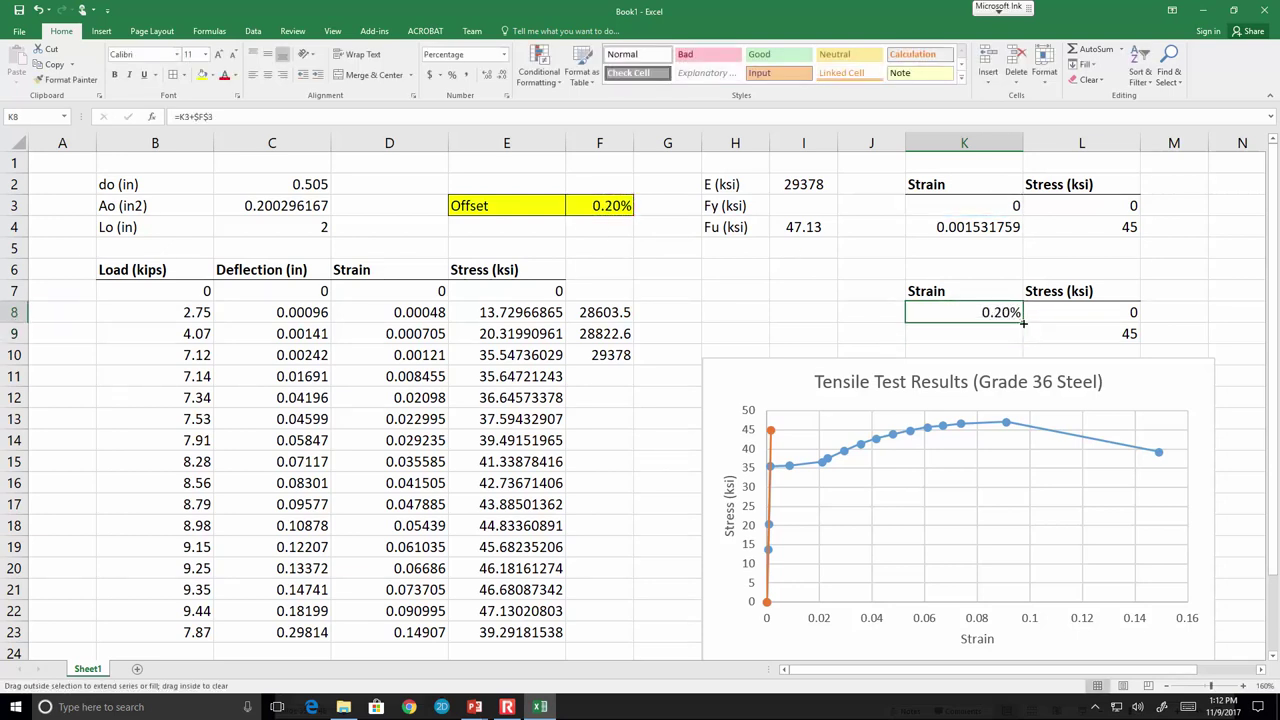
double_click(1022, 321)
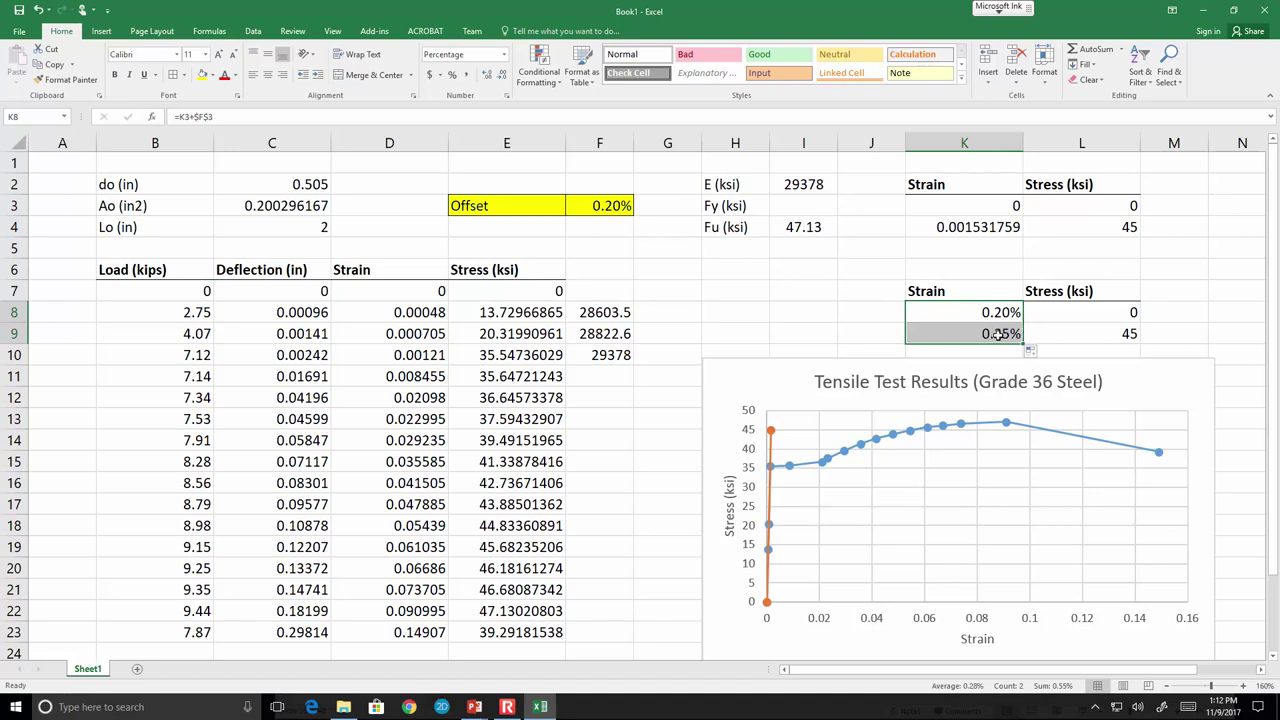
Apply the General number format to the offset strain cells K8:K9.
click(1247, 298)
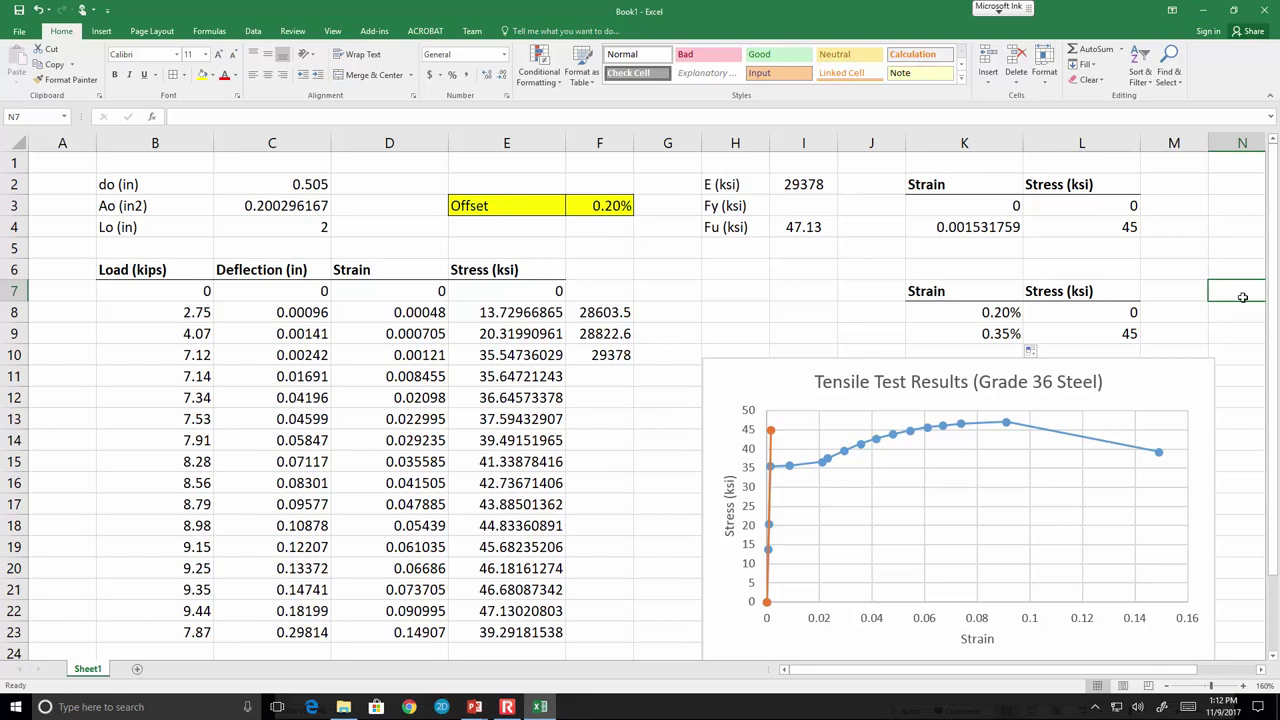
drag(952, 302, 953, 325)
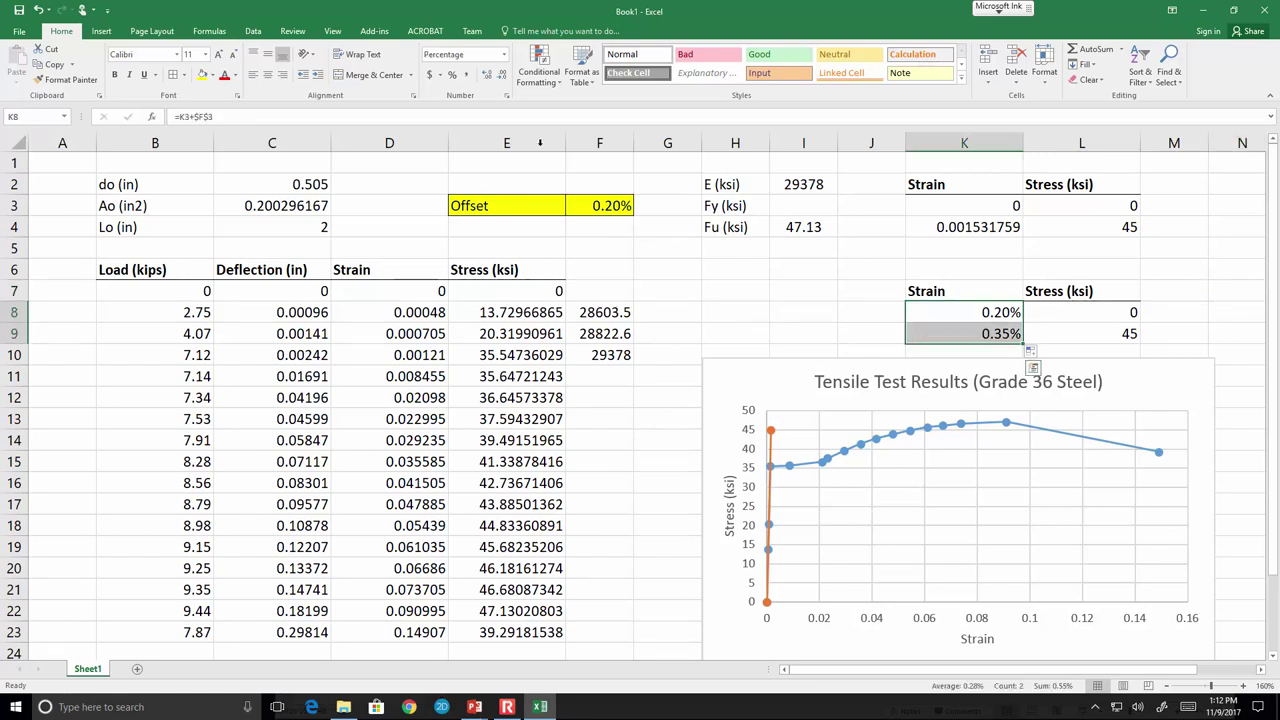
click(505, 55)
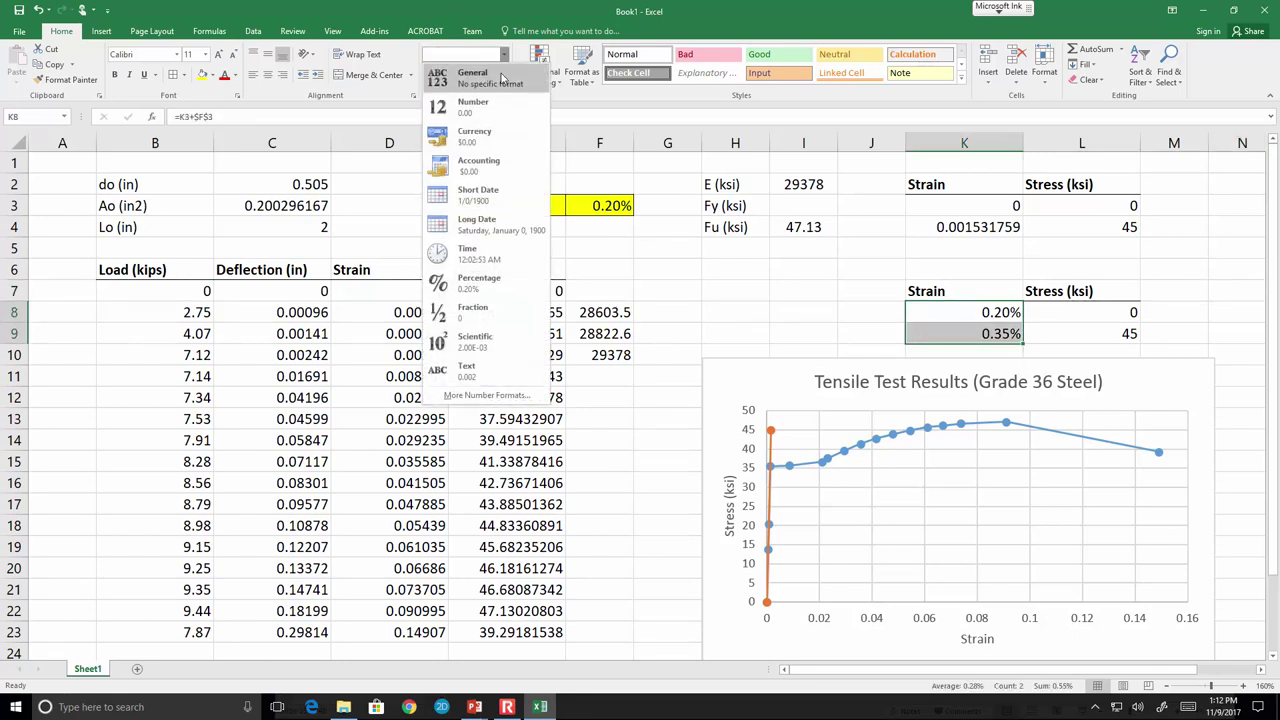
click(503, 74)
click(803, 316)
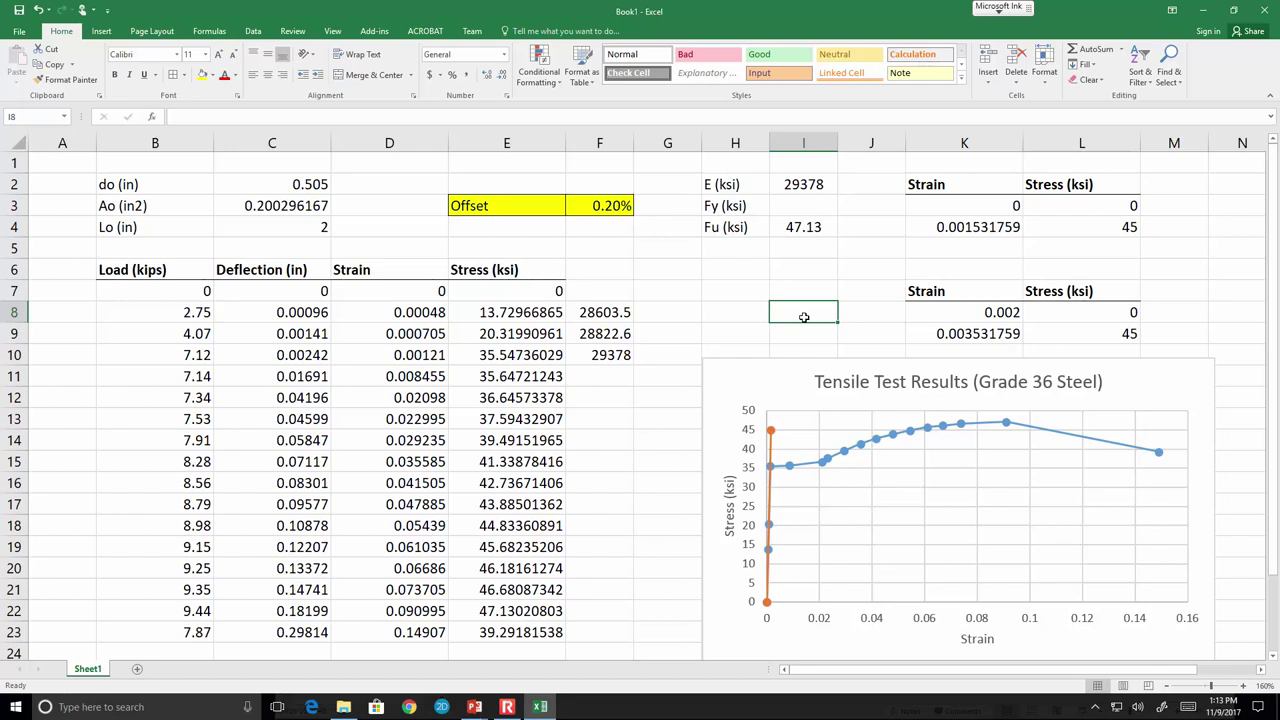
Add the offset line to the chart as a new series with X values K8:K9 and Y values L8:L9.
click(755, 366)
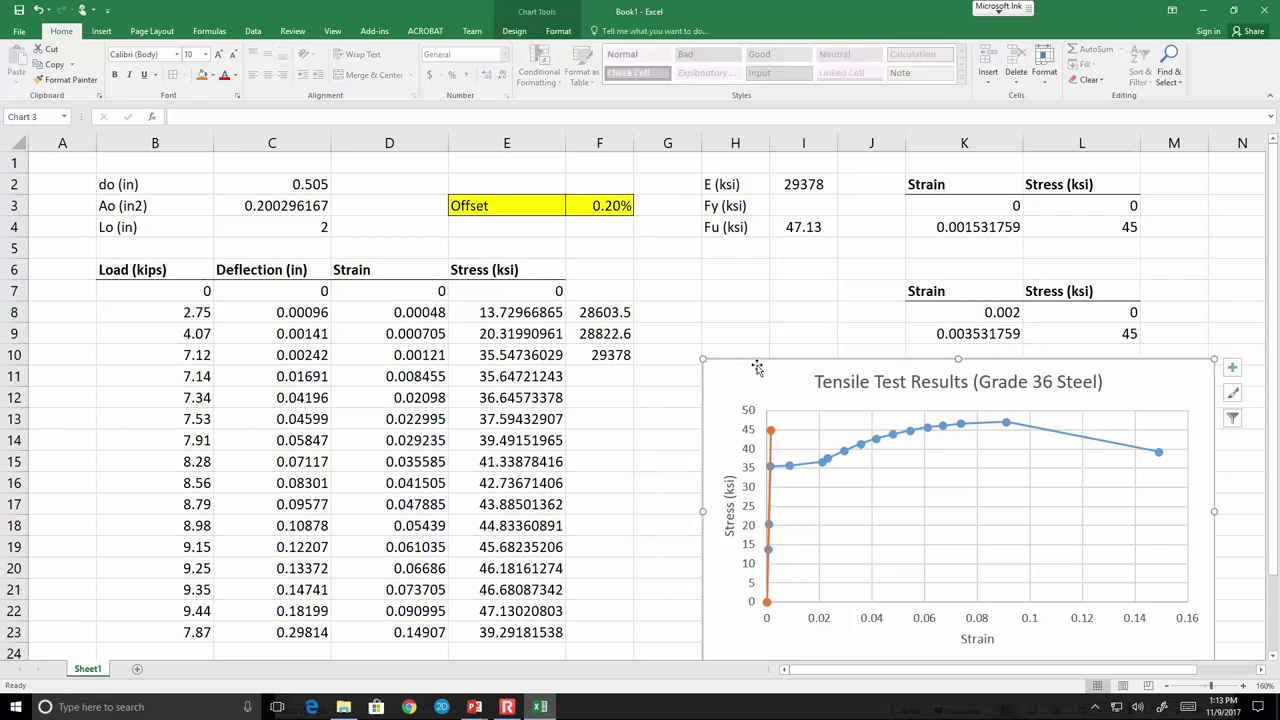
click(530, 33)
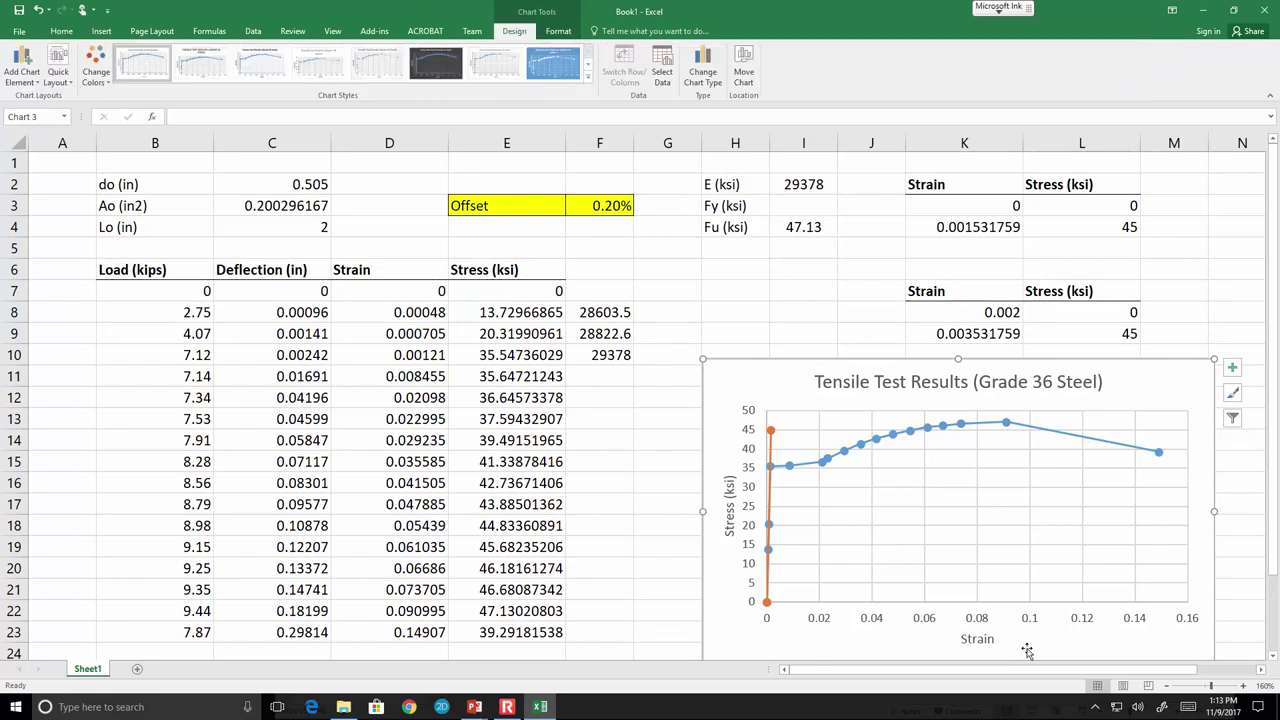
click(663, 72)
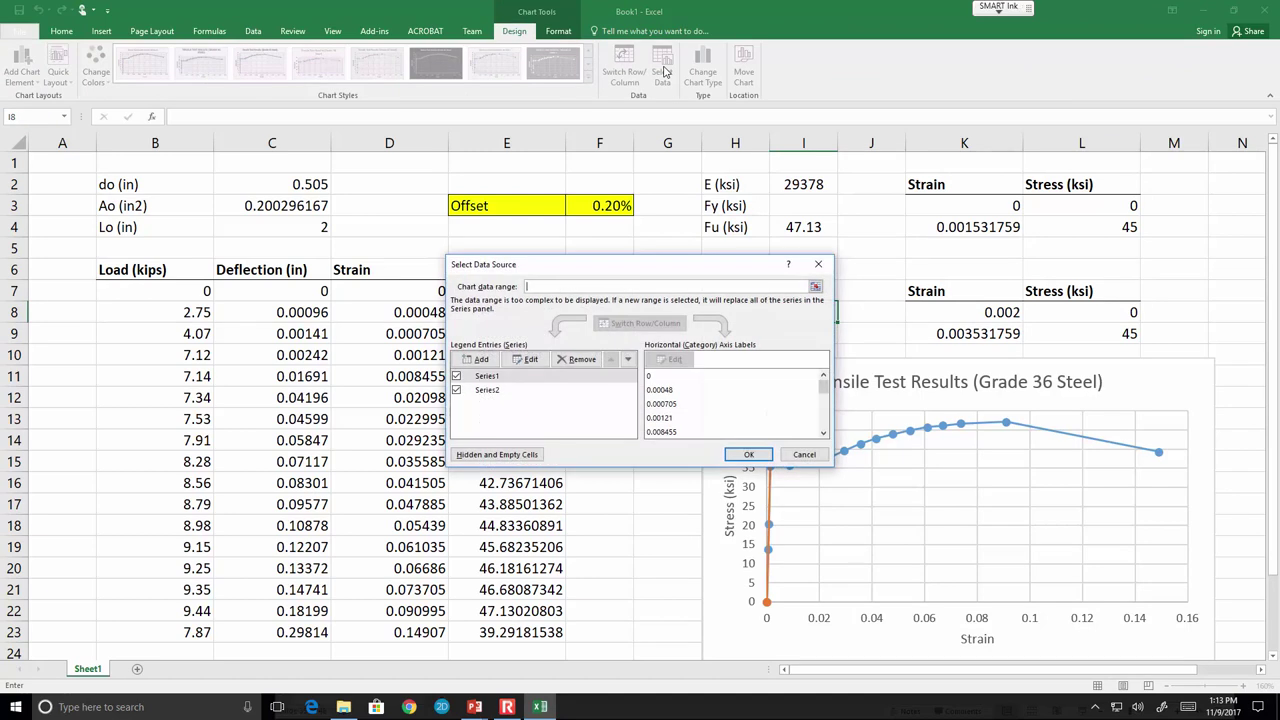
click(476, 359)
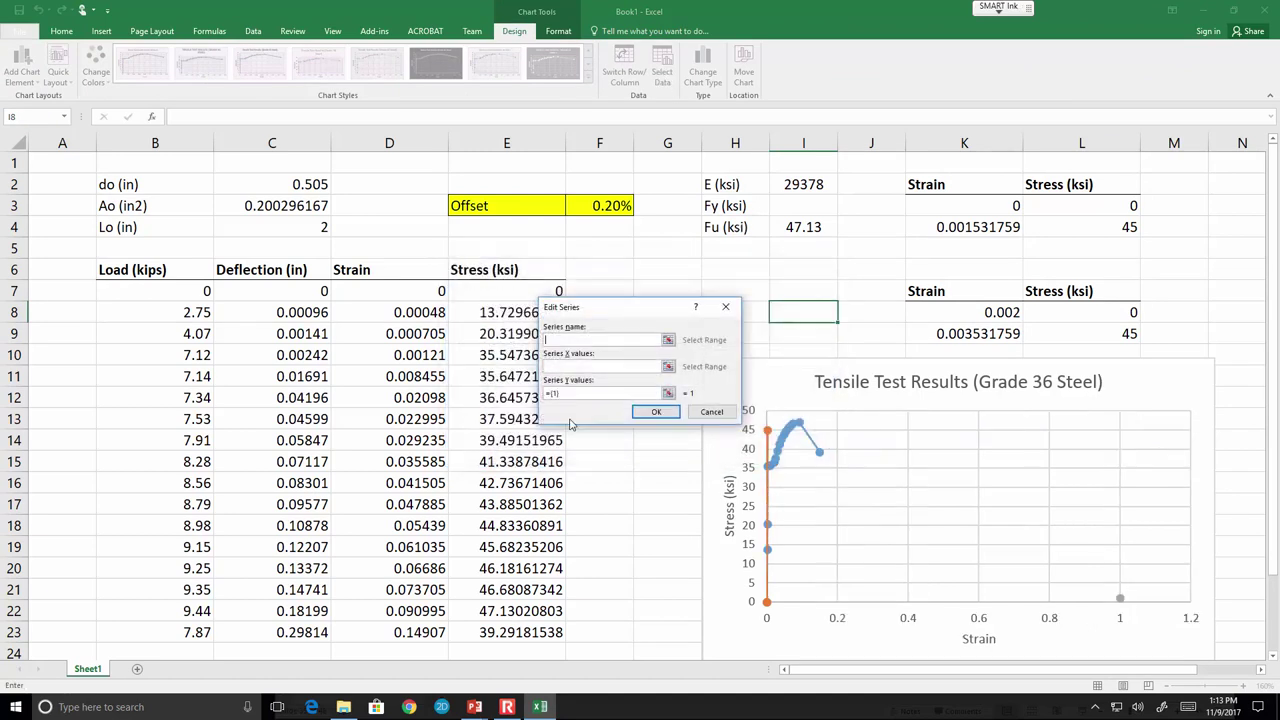
click(668, 366)
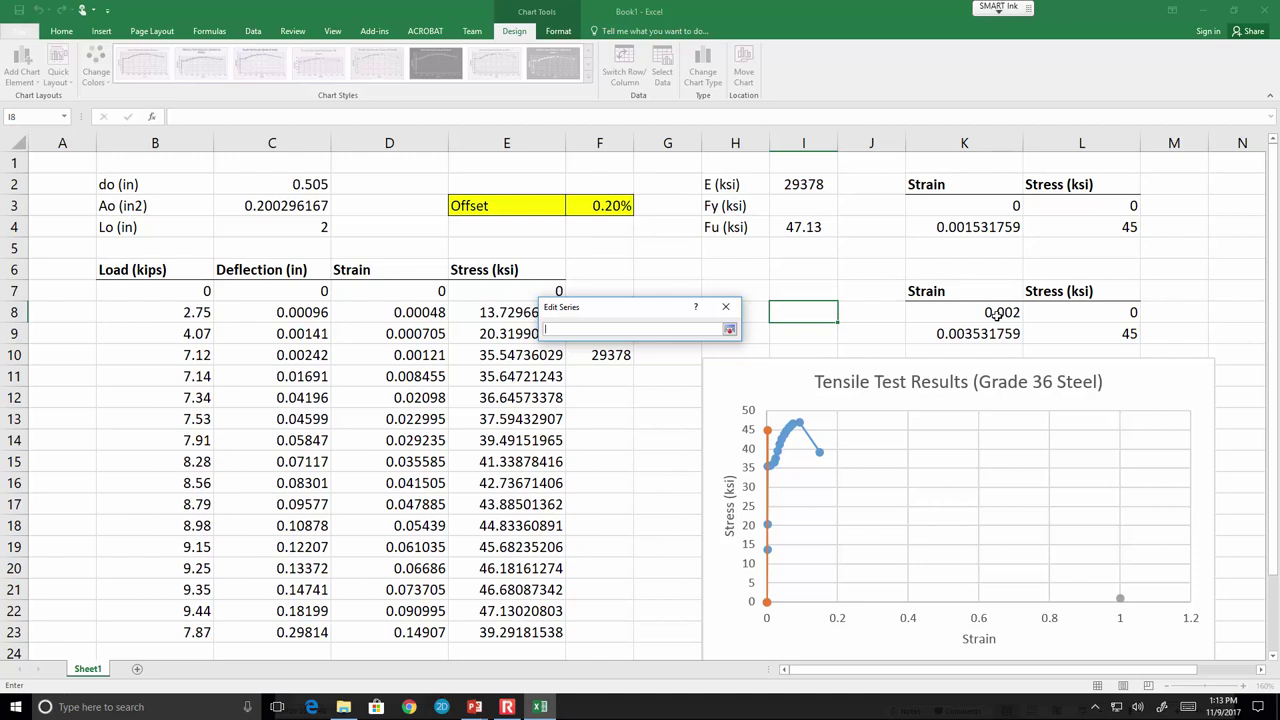
drag(997, 315, 995, 337)
click(729, 329)
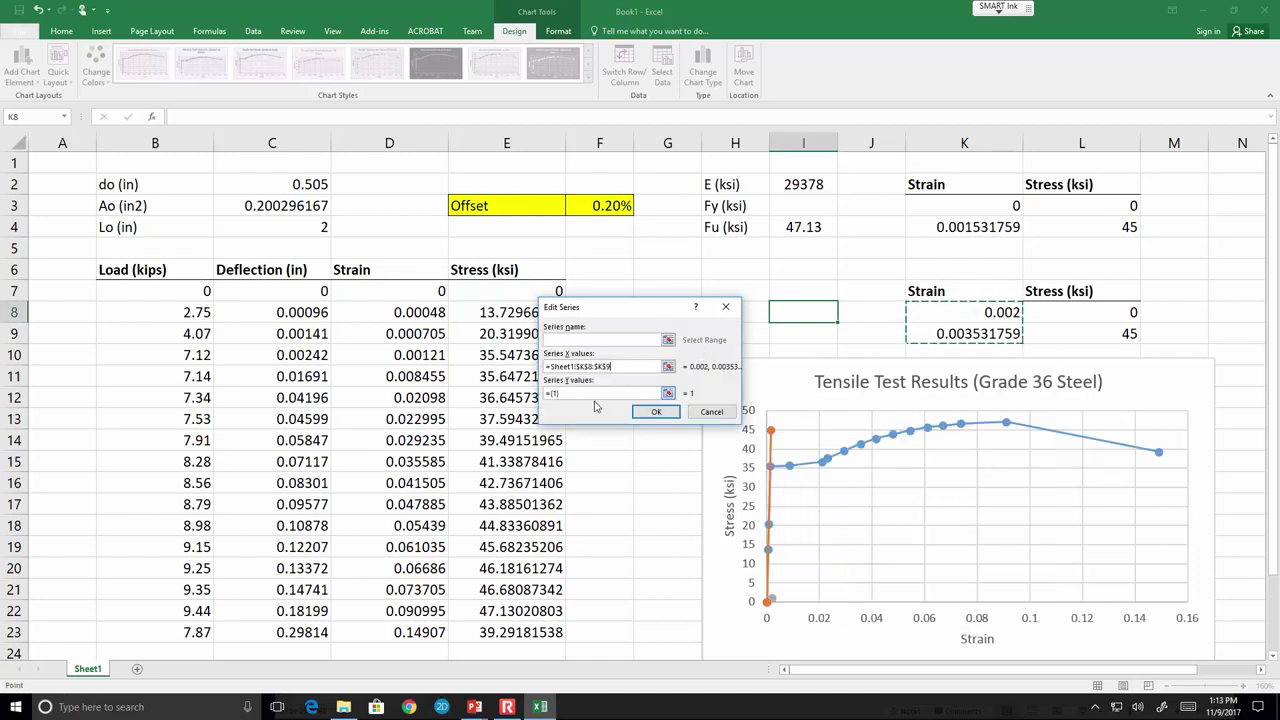
click(668, 393)
drag(1100, 311, 1103, 328)
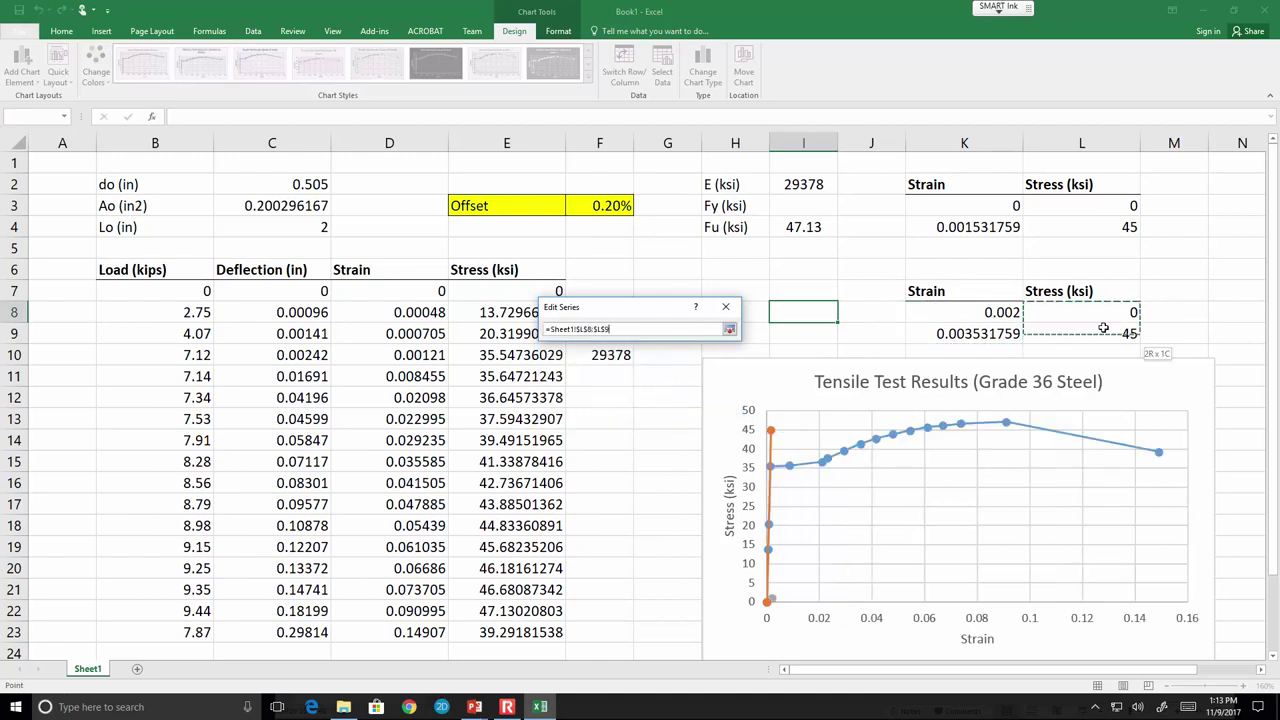
click(729, 329)
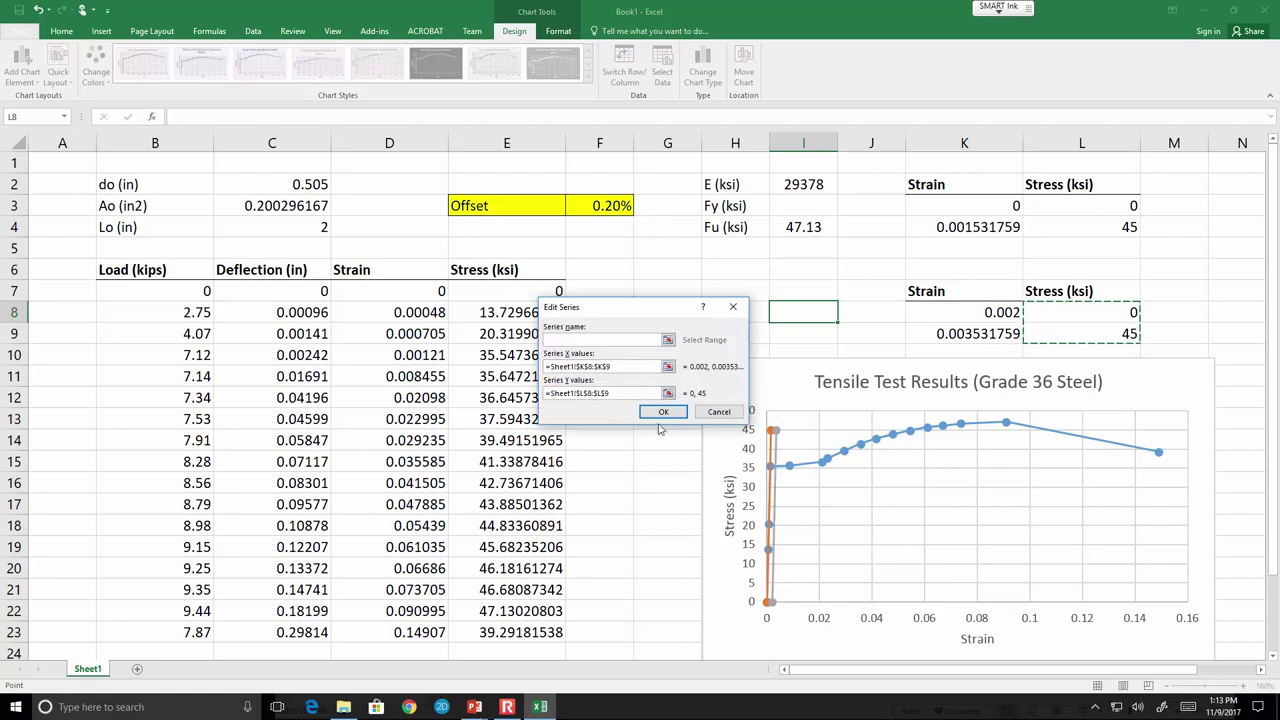
click(663, 412)
click(749, 458)
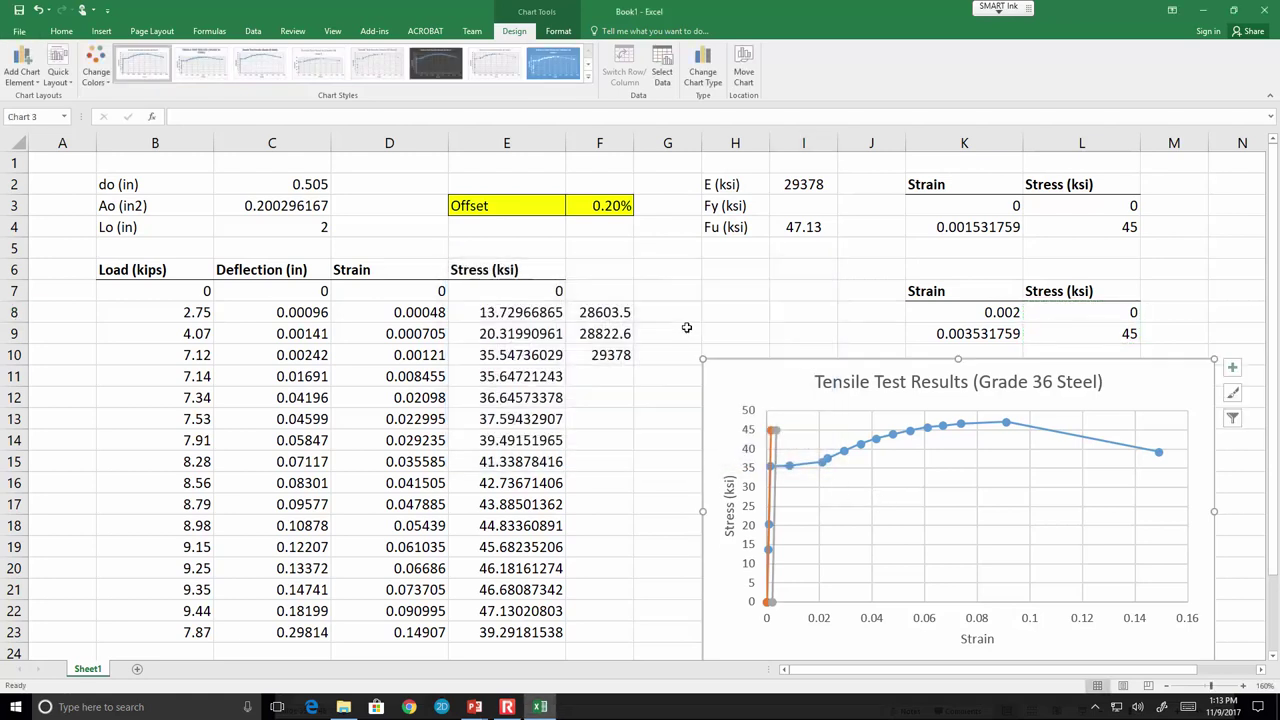
Set the offset in F3 to 2%.
click(686, 296)
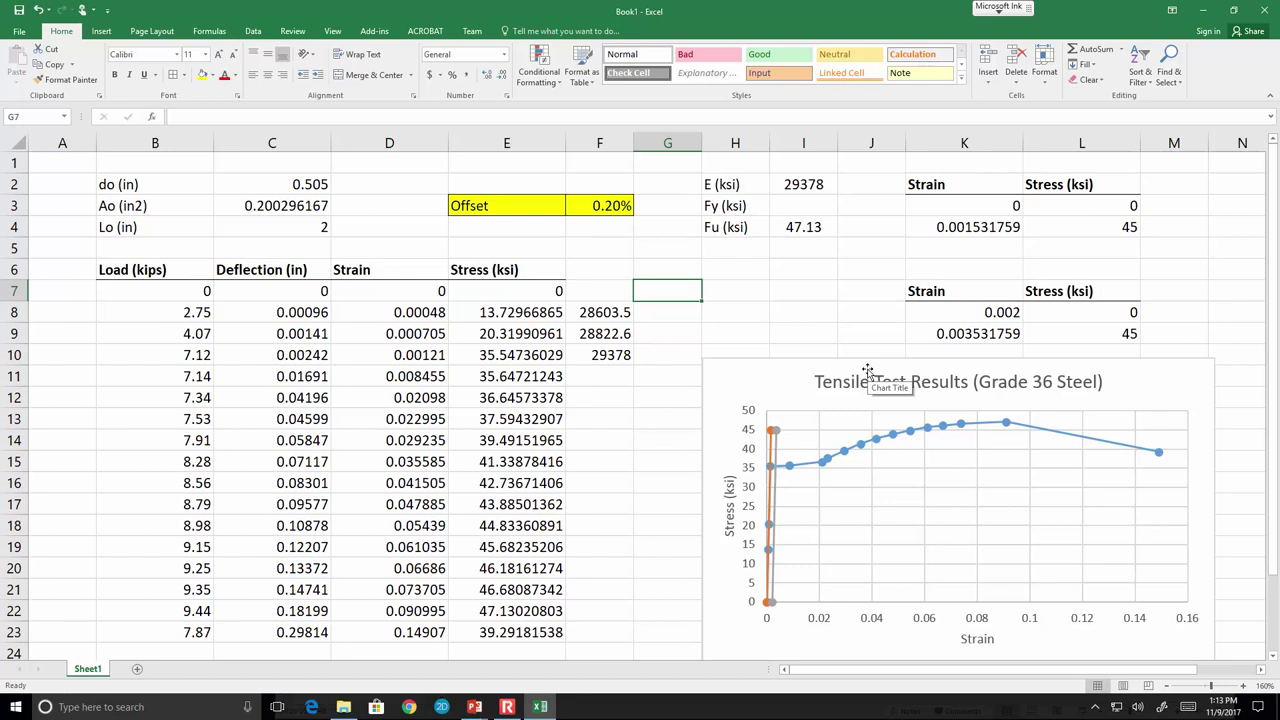
key(Up)
key(Up)
key(Up)
key(Up)
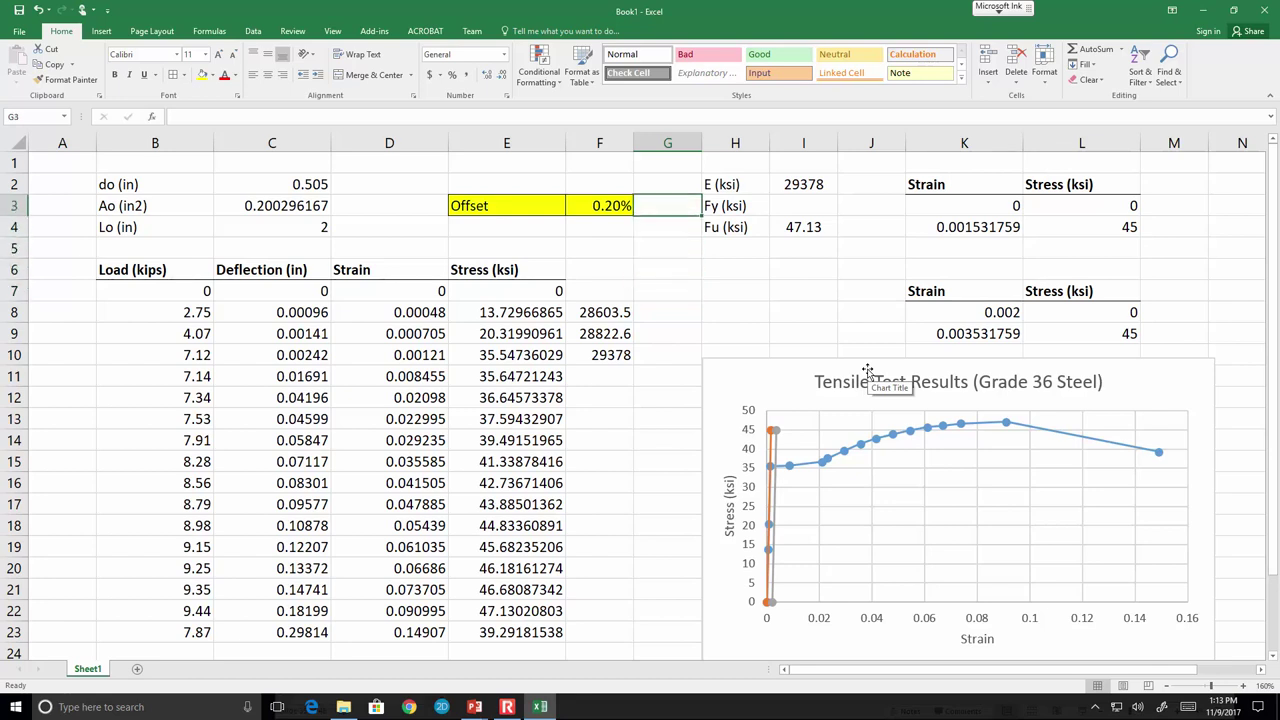
key(Left)
text(2)
key(Return)
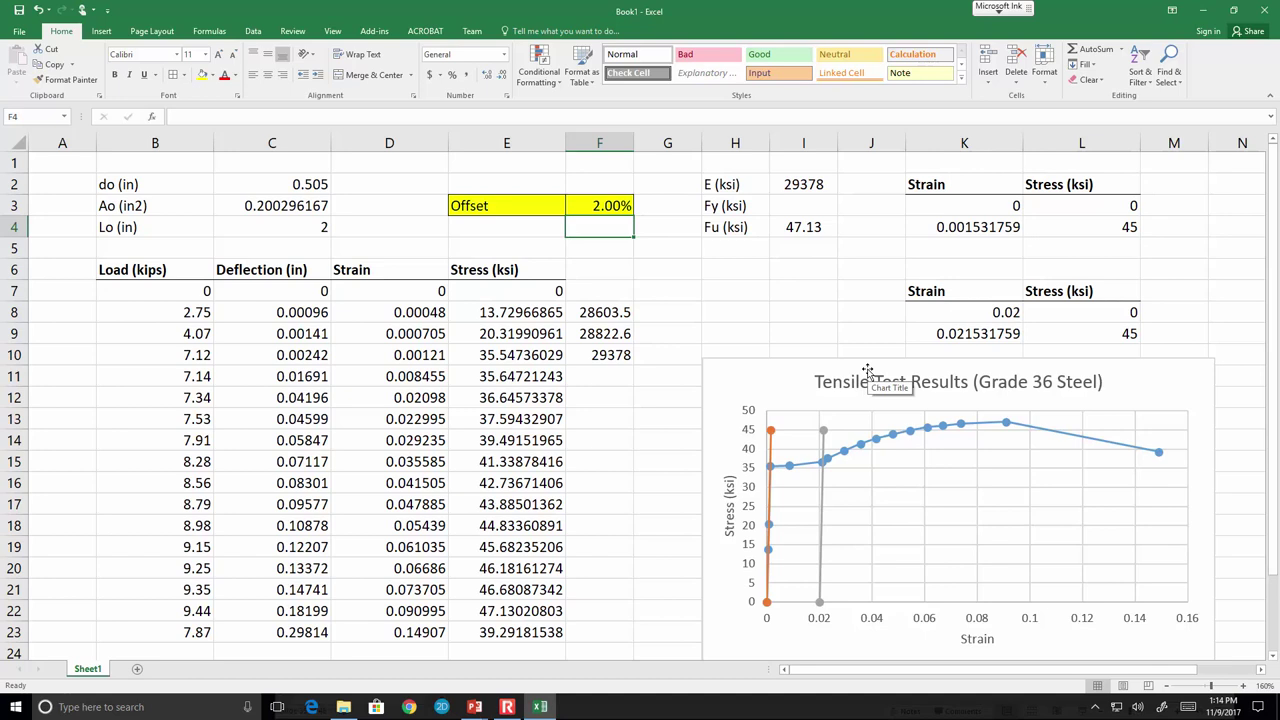
Set the offset in F3 back to 0.20%.
key(Up)
text(.20)
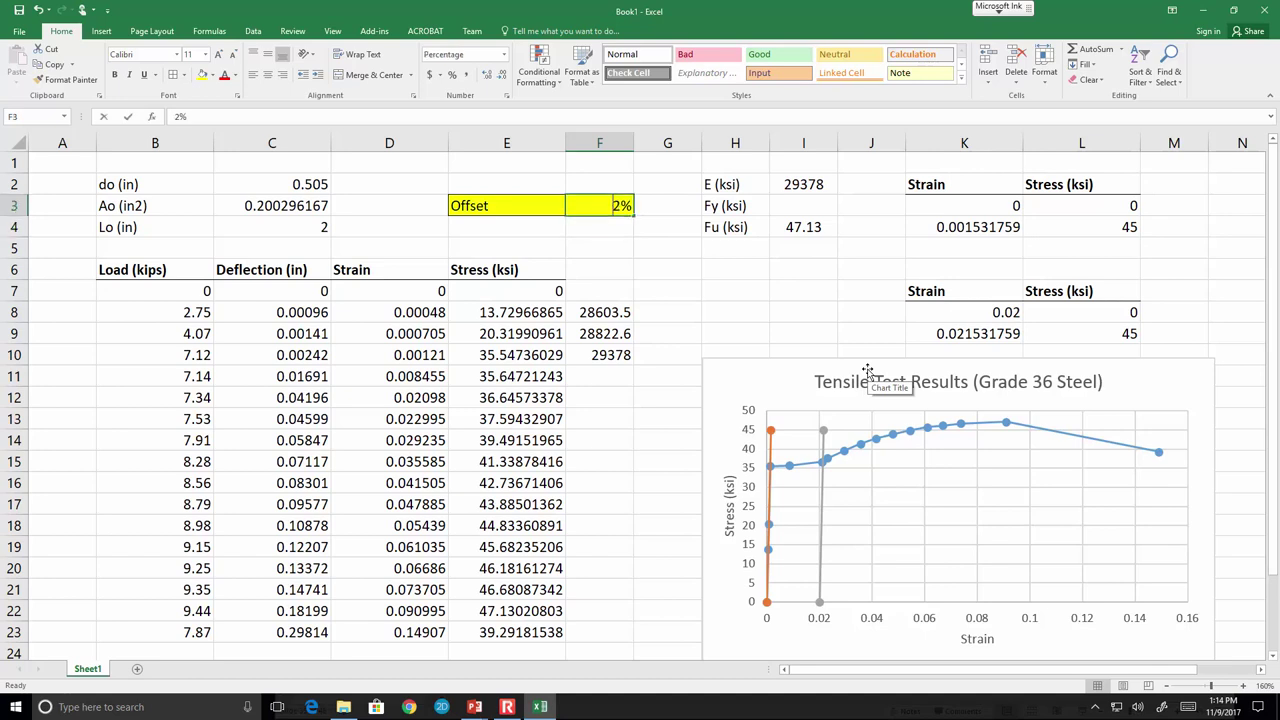
text(%)
key(Return)
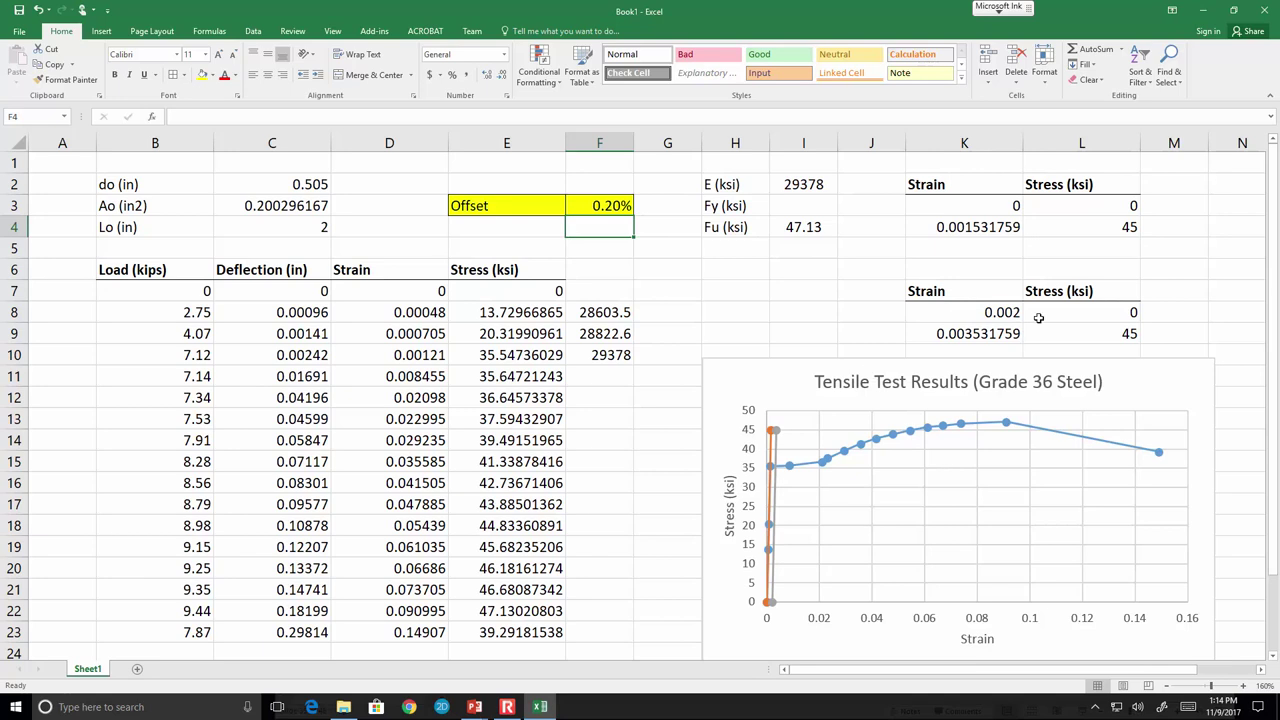
Inspect the offset strain formula in K9 and its referenced cells without changing it.
click(1007, 336)
click(230, 116)
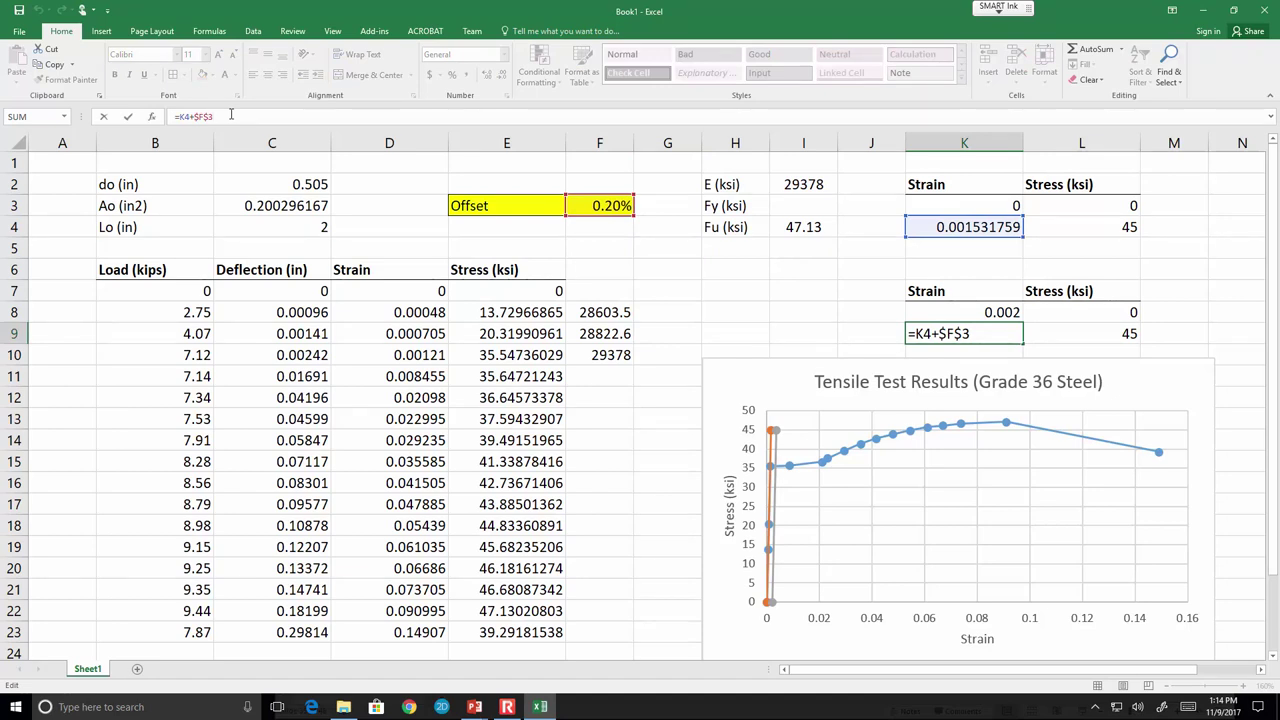
key(ctrl+Return)
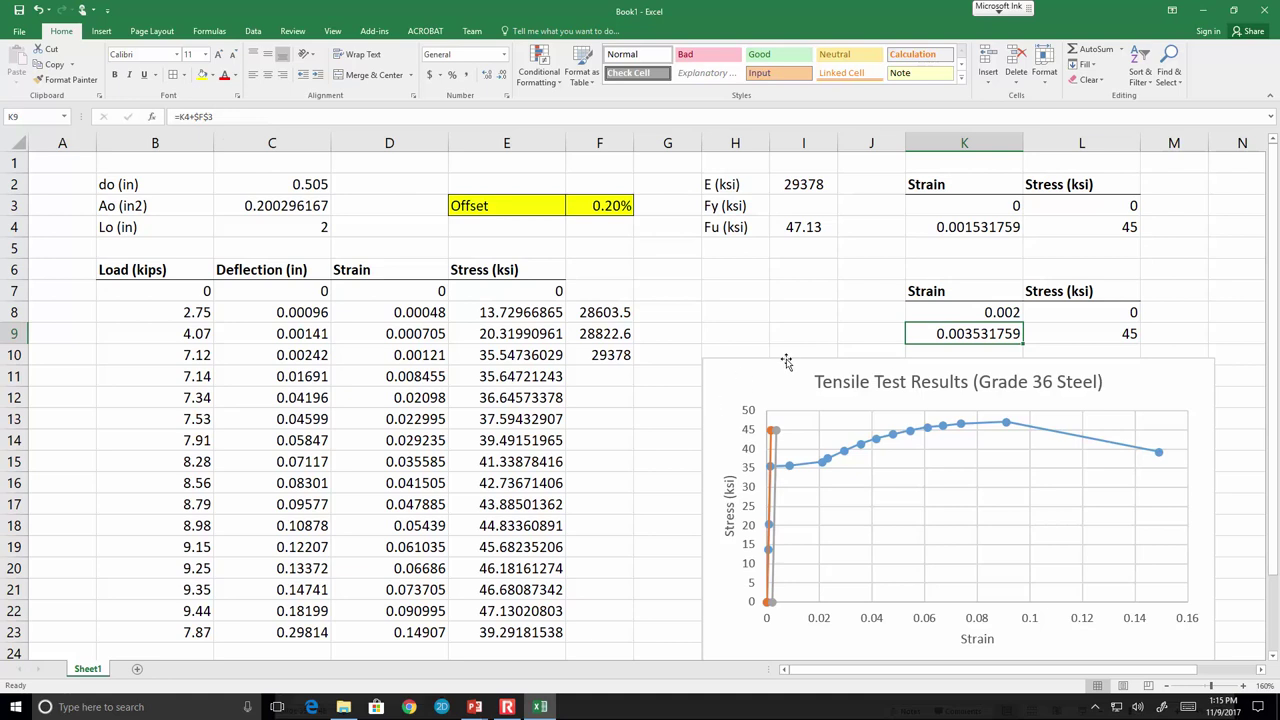
Move the chart over the data to start near cell B1 and enlarge it to extend past column L.
click(704, 380)
drag(704, 380, 96, 180)
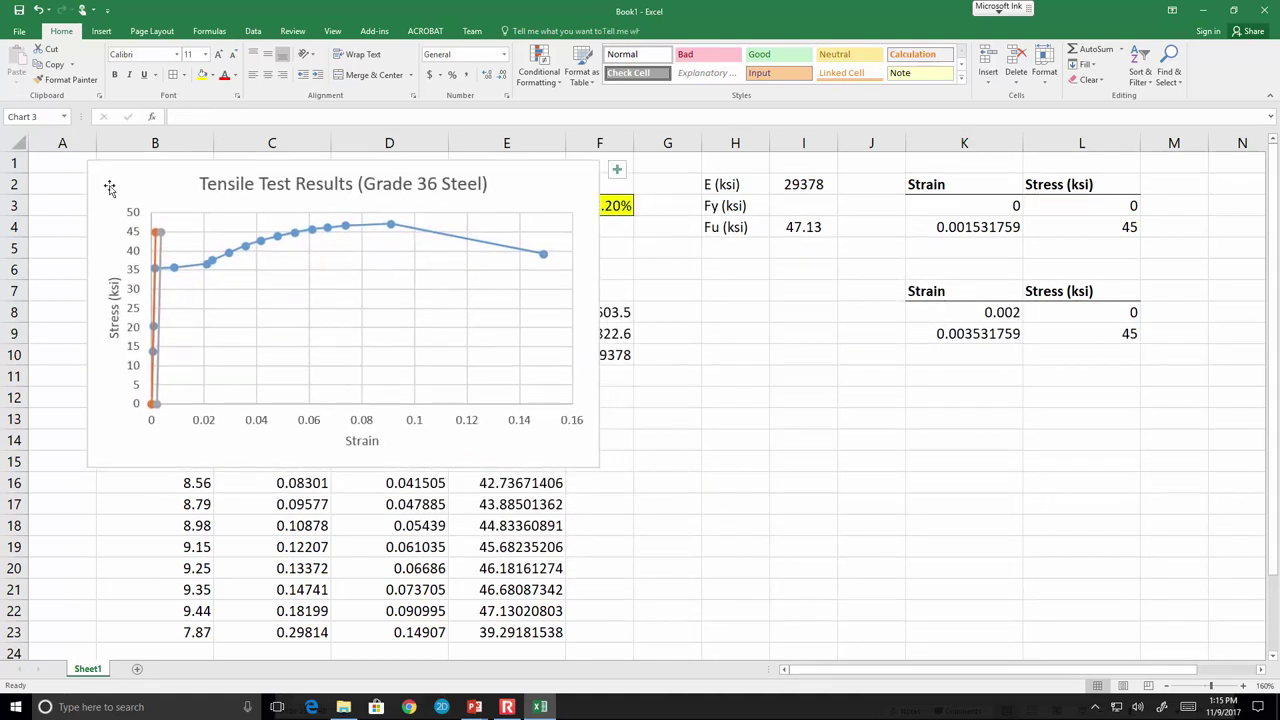
drag(592, 466, 1162, 706)
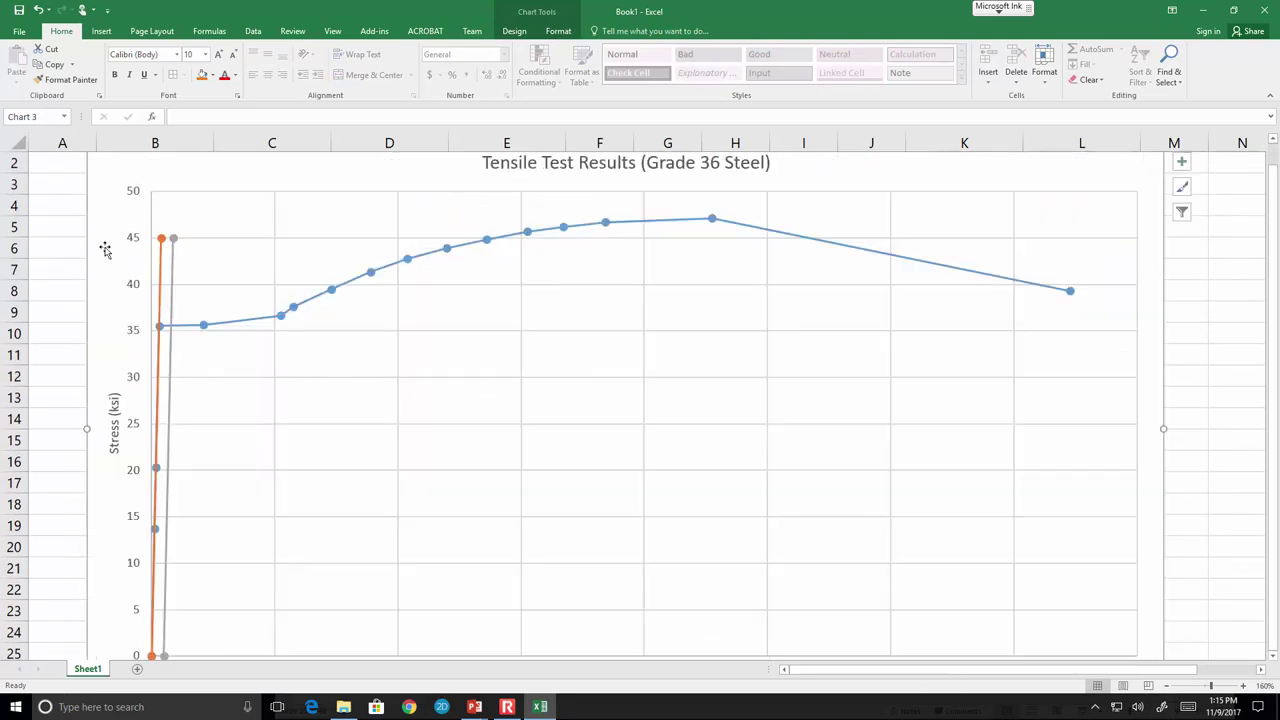
click(72, 260)
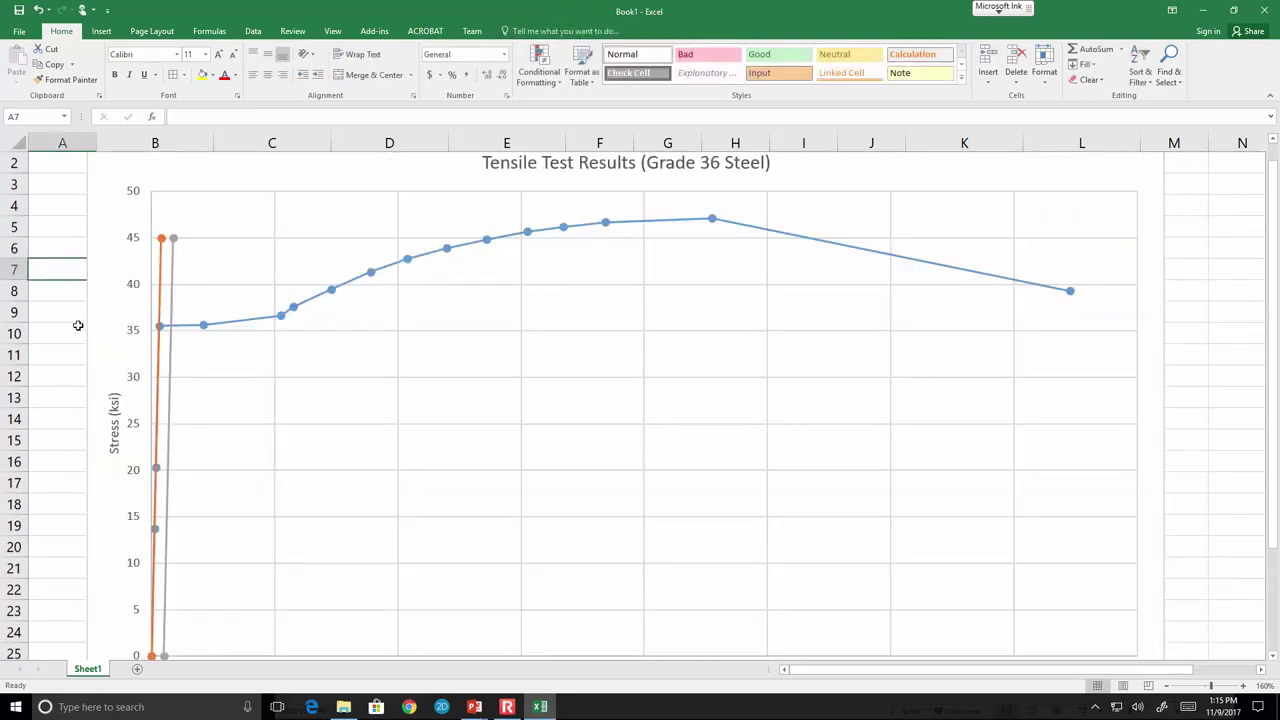
Add primary minor horizontal gridlines to the stress-strain chart.
ctrl+scroll(81, 329, up, 5)
ctrl+scroll(81, 329, up, 11)
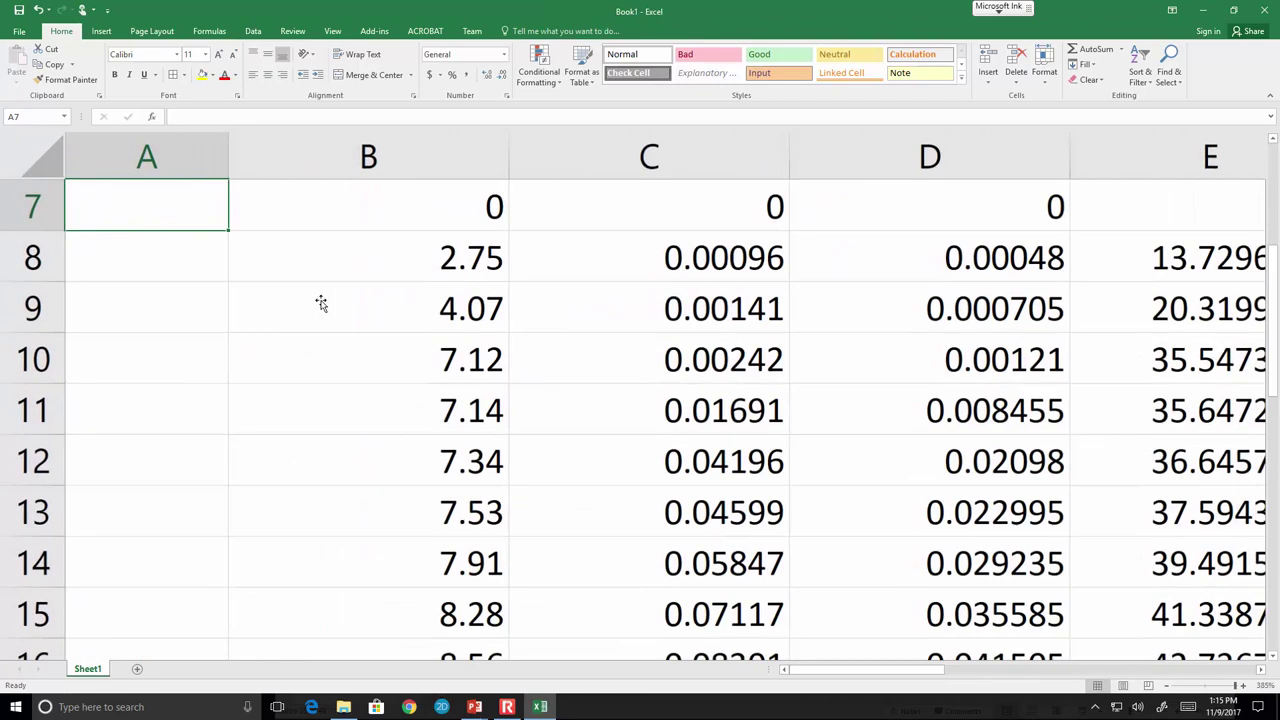
ctrl+scroll(345, 319, down, 2)
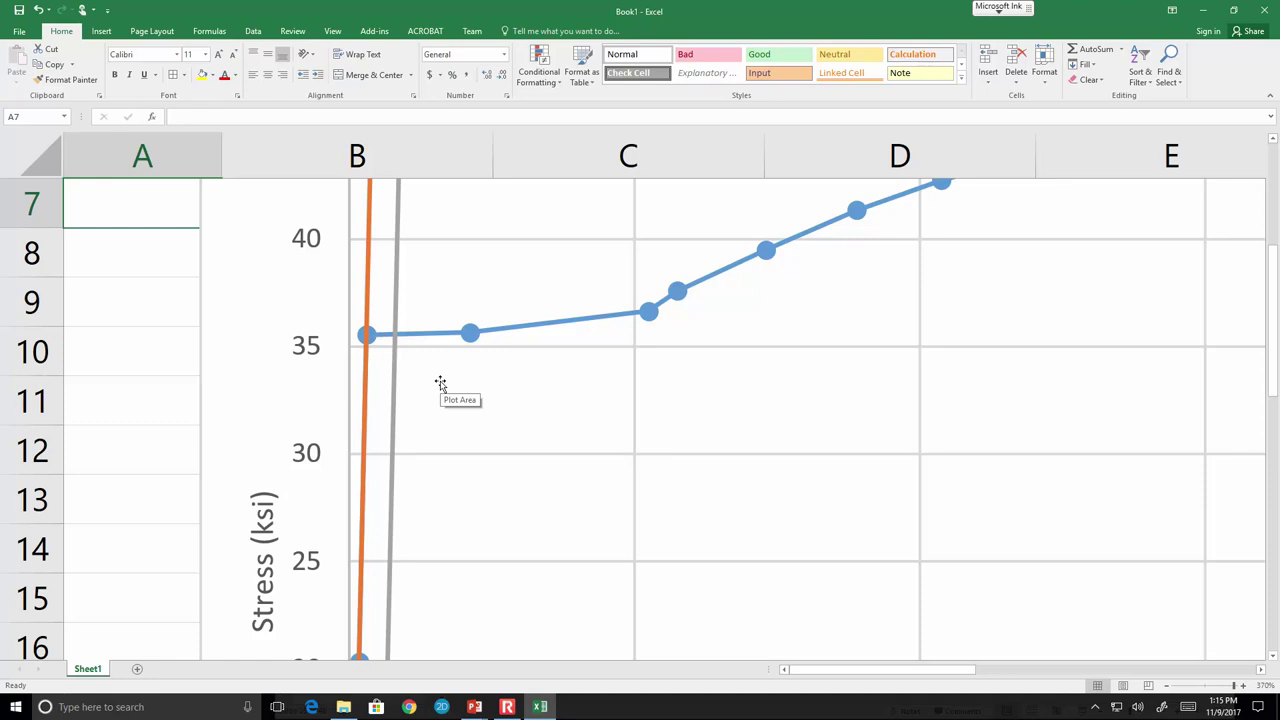
ctrl+scroll(440, 383, down, 15)
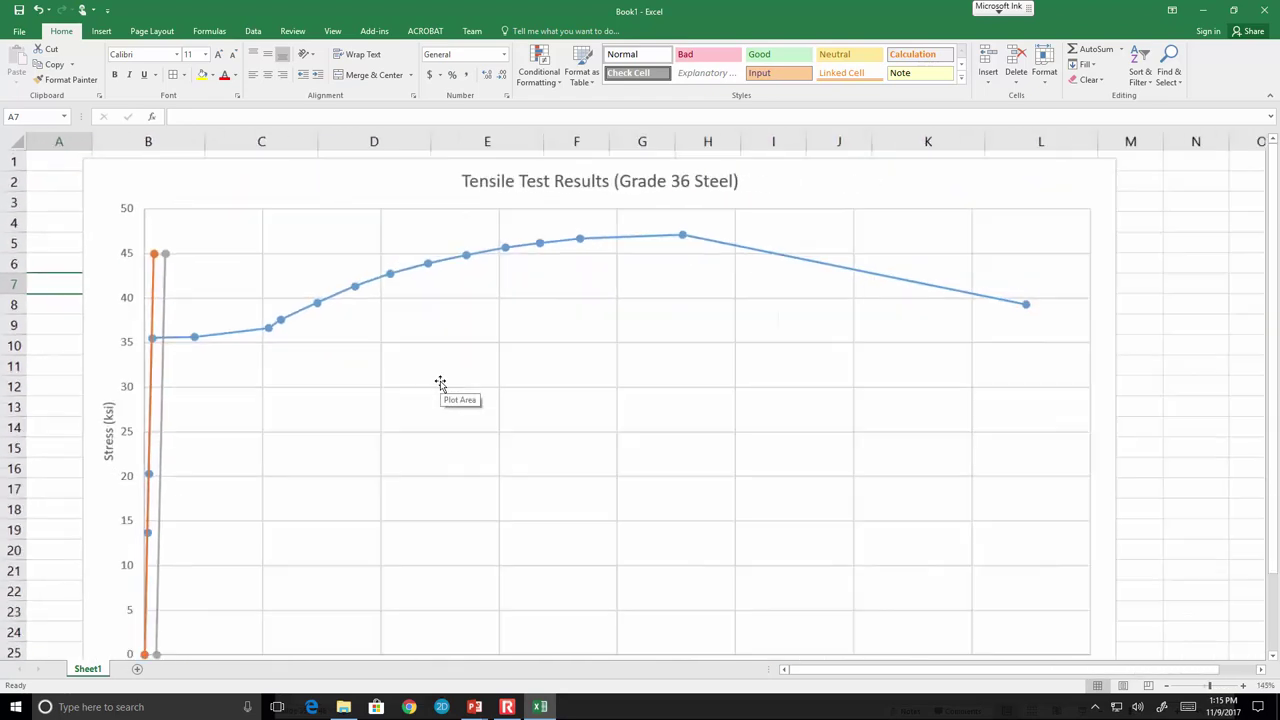
ctrl+scroll(440, 383, down, 1)
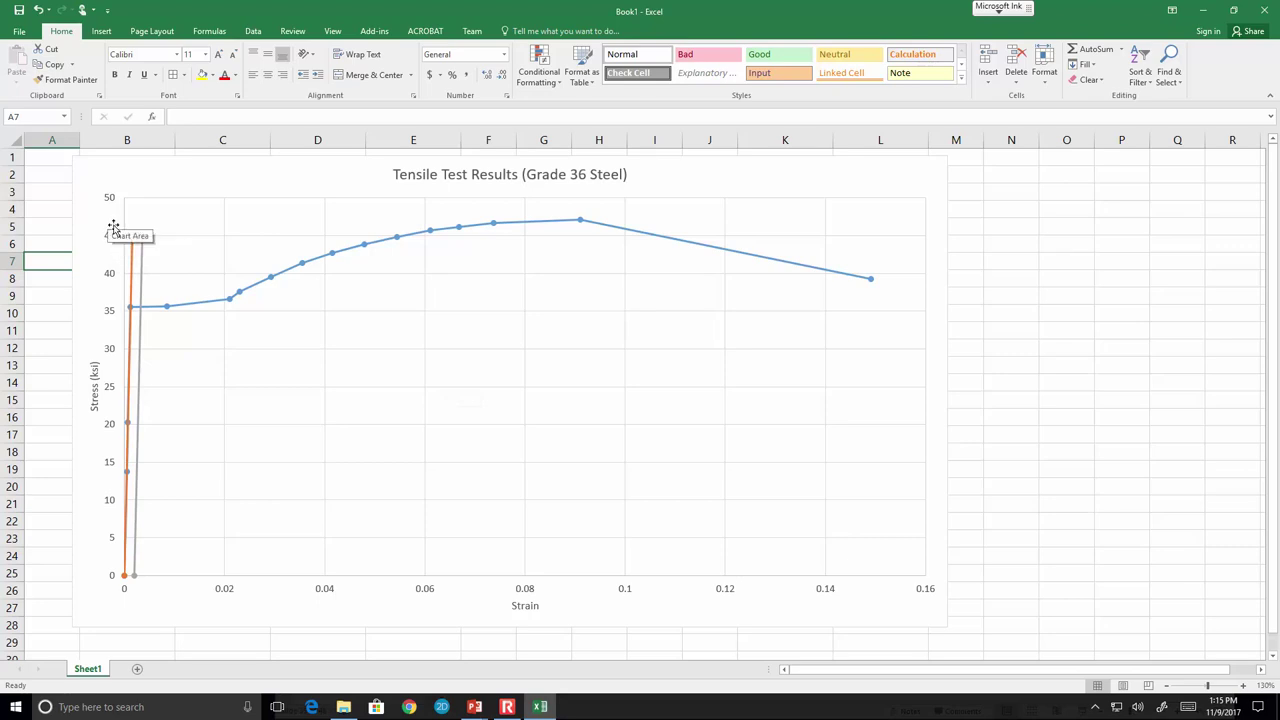
click(110, 197)
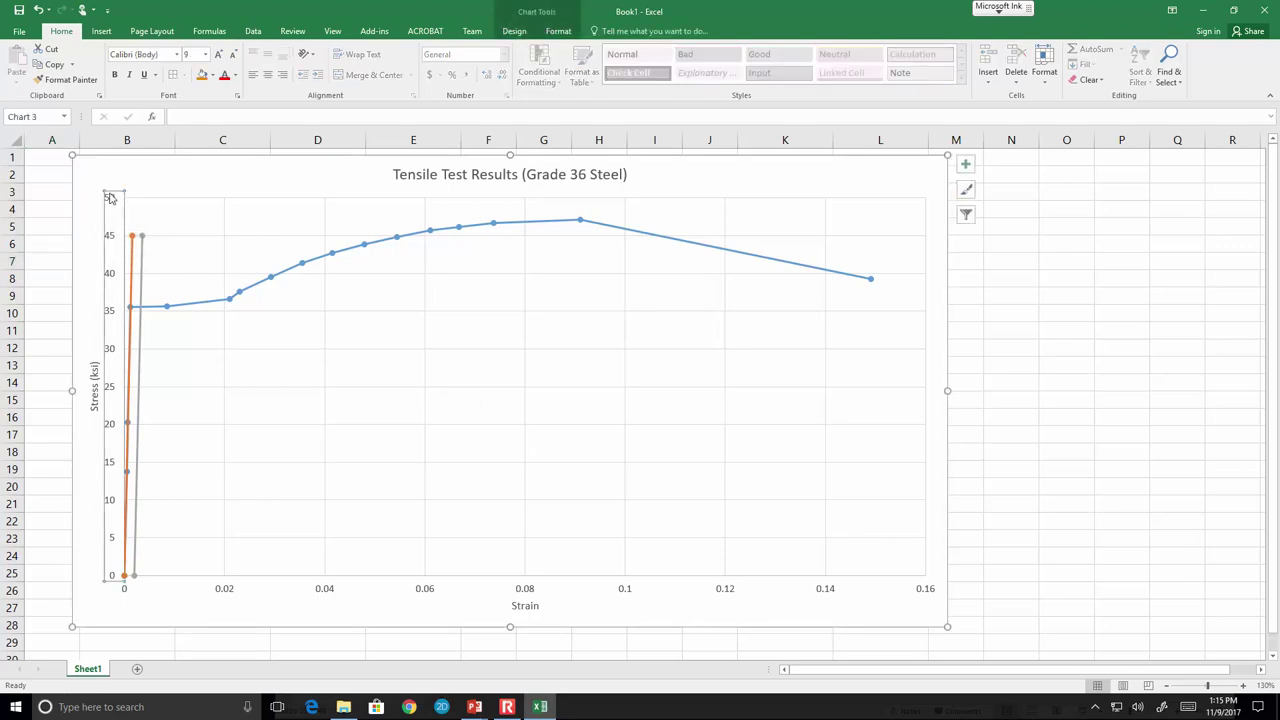
right_click(110, 197)
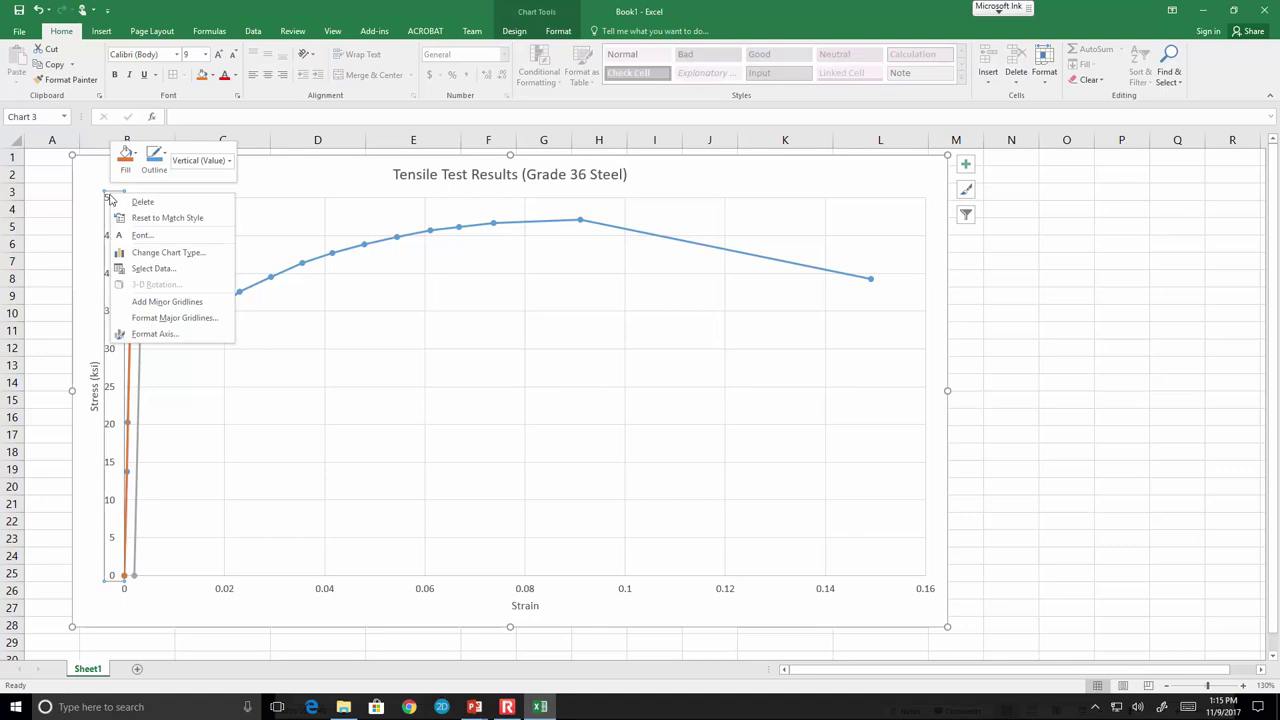
click(182, 339)
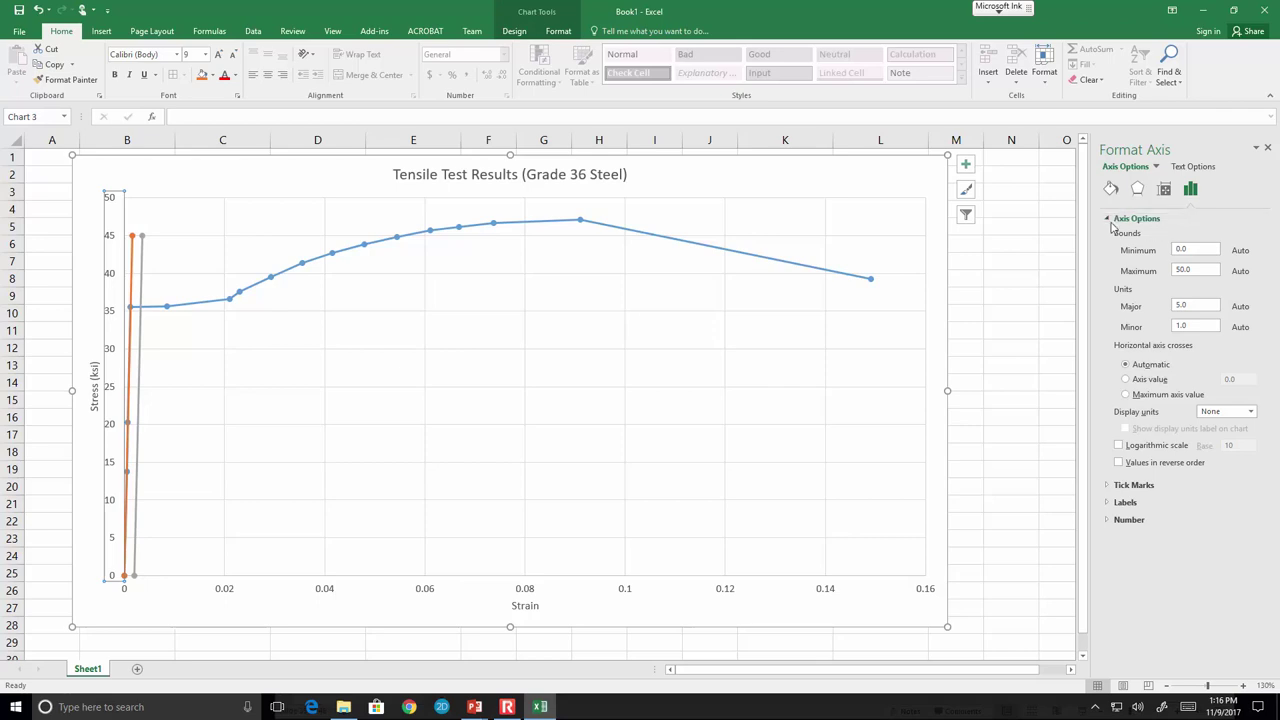
click(974, 172)
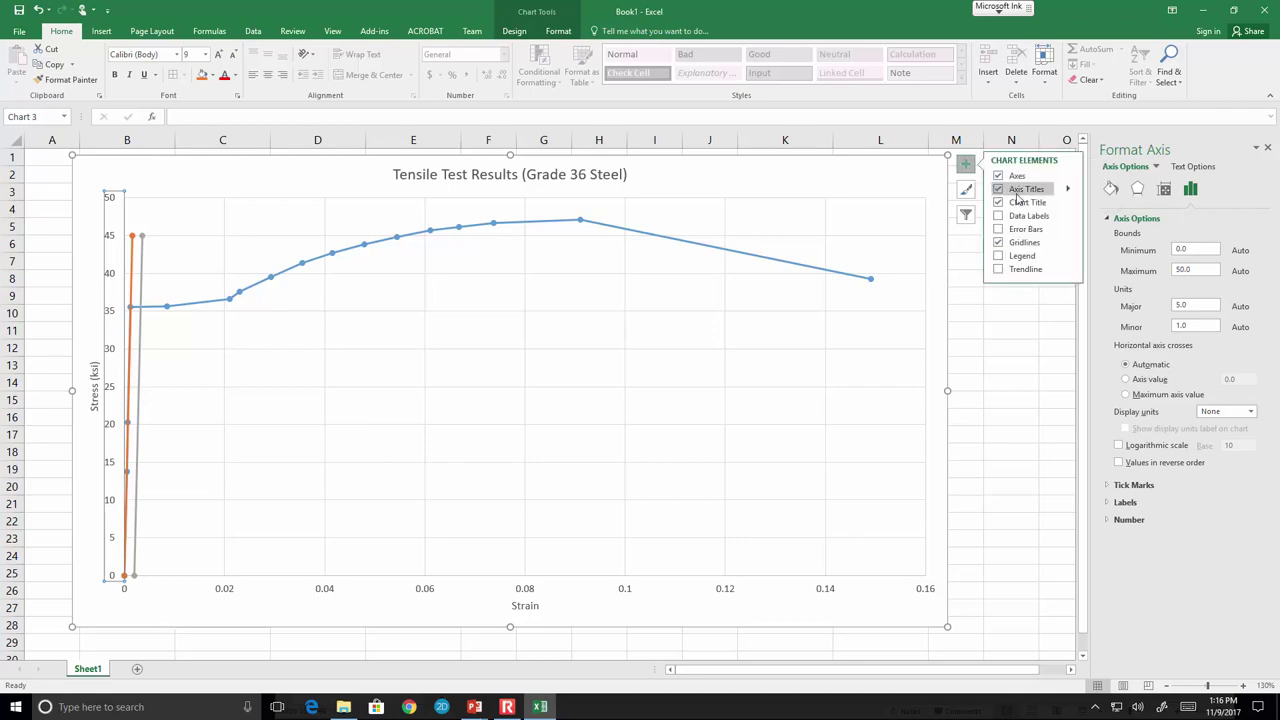
click(1068, 244)
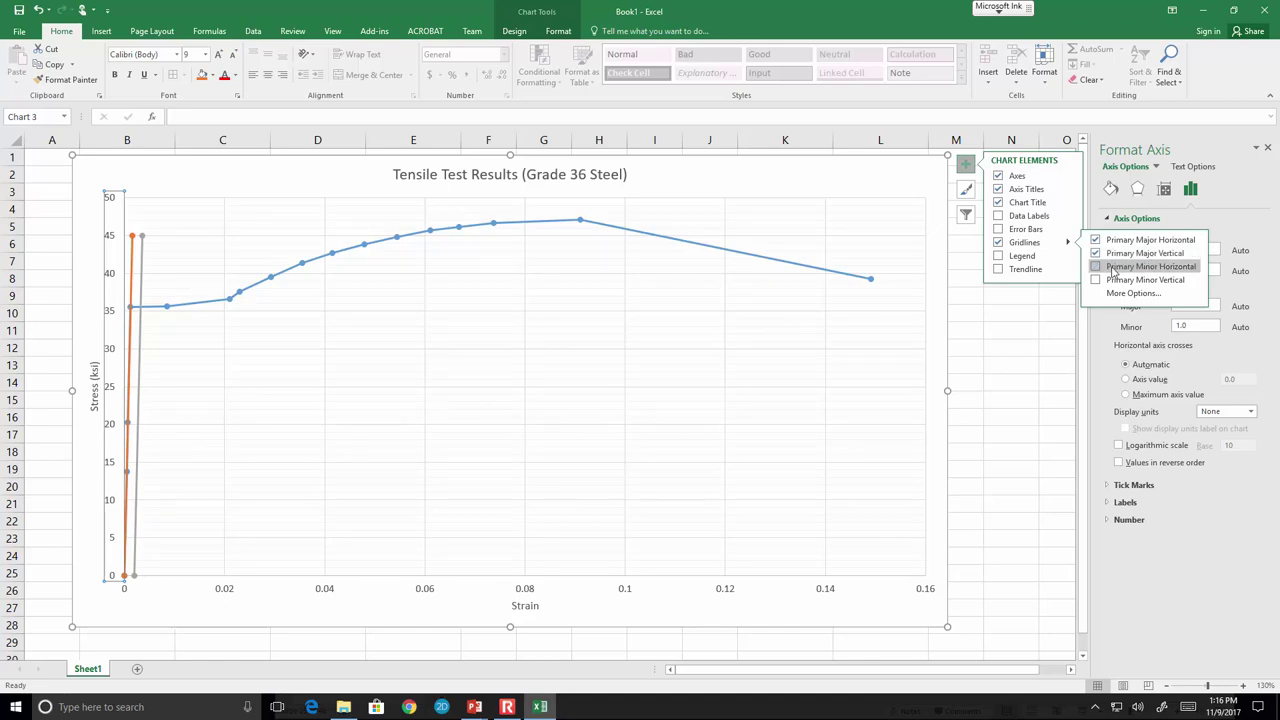
click(1113, 268)
click(60, 299)
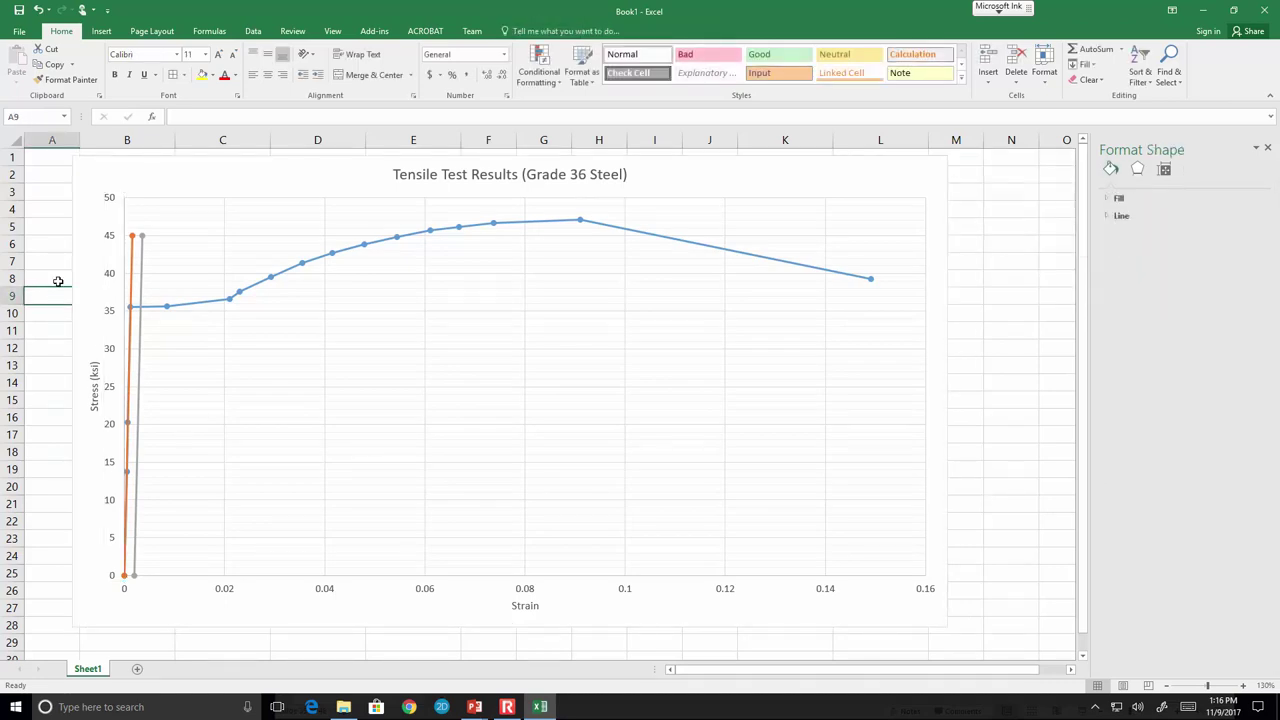
Move the chart down to start near row 9, uncovering the specimen dimensions, offset and material property cells.
ctrl+scroll(195, 345, up, 11)
ctrl+scroll(195, 342, up, 7)
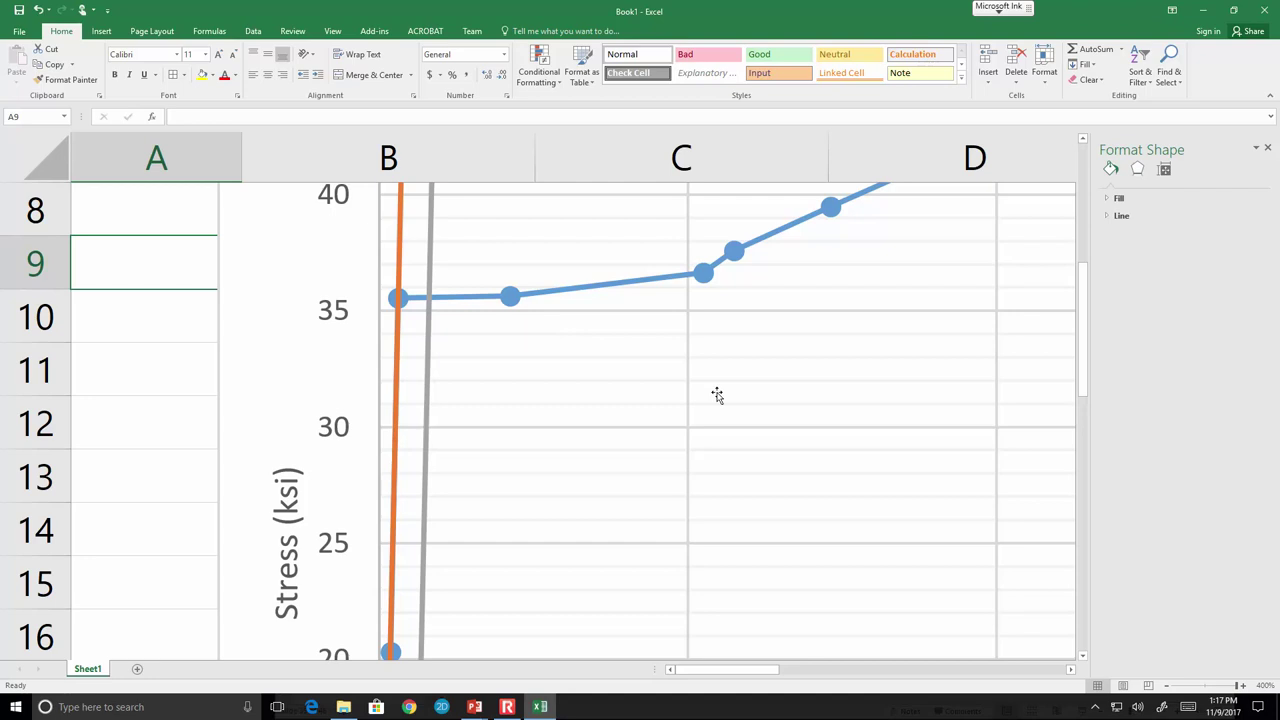
ctrl+scroll(717, 394, down, 8)
ctrl+scroll(717, 394, down, 8)
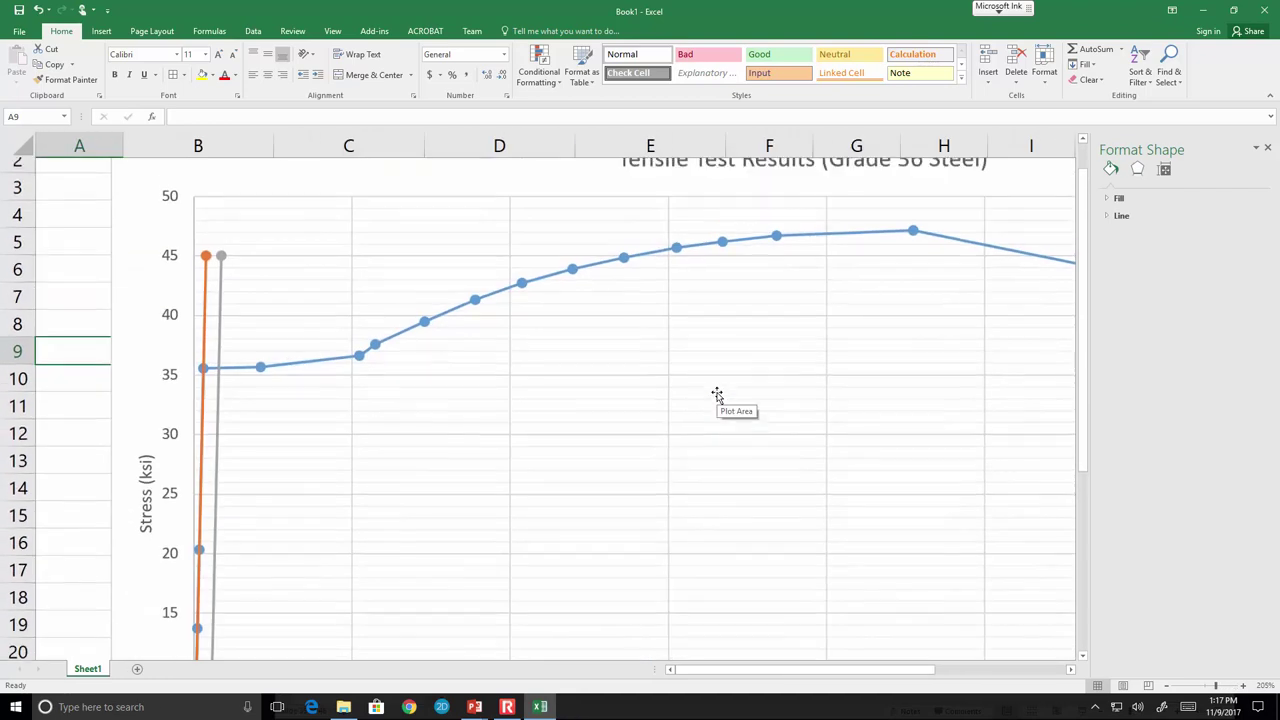
ctrl+scroll(722, 405, down, 1)
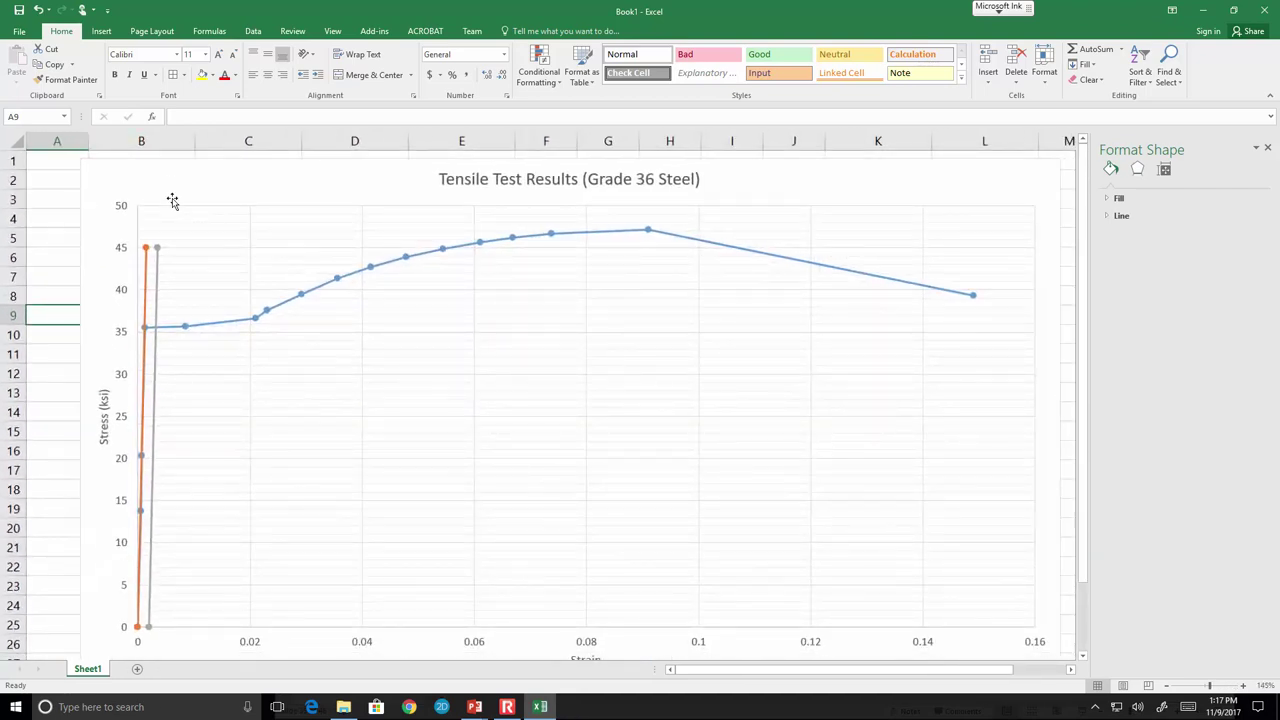
ctrl+scroll(358, 271, down, 1)
drag(200, 177, 244, 316)
Enter 35.6 as the yield strength Fy in I3 and show Fu in I4 with one decimal place.
click(646, 187)
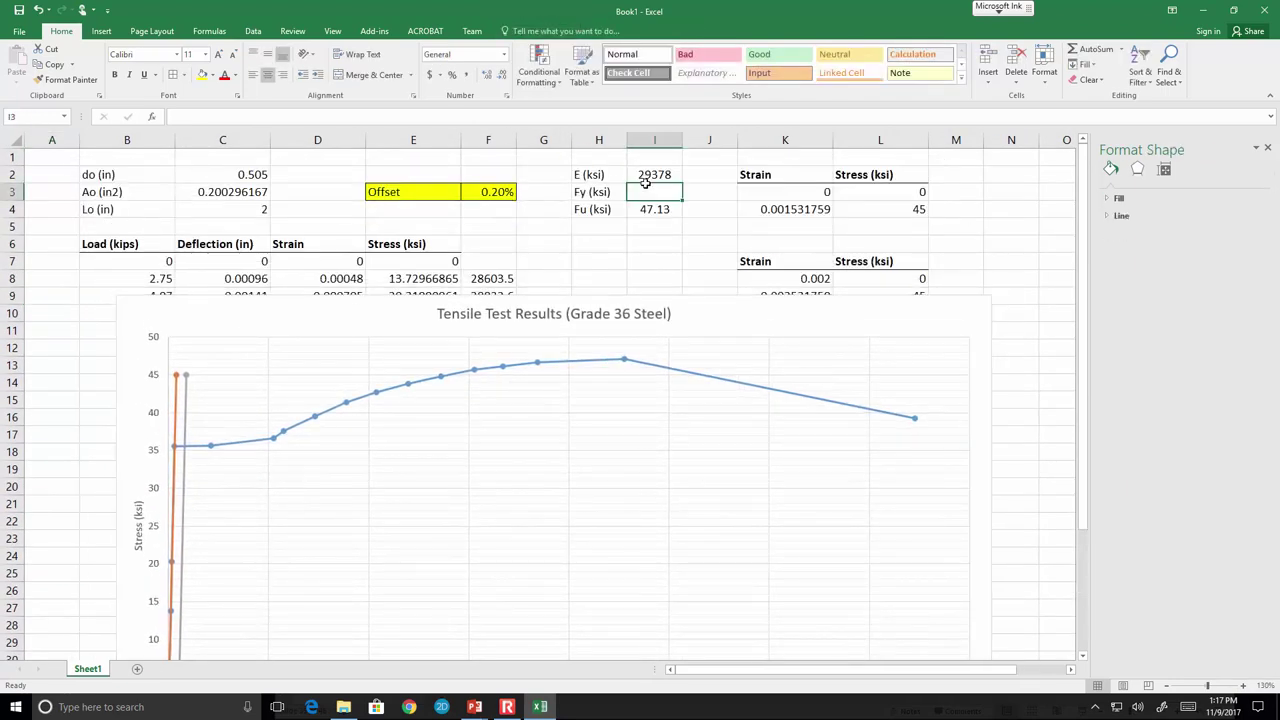
text(35.6)
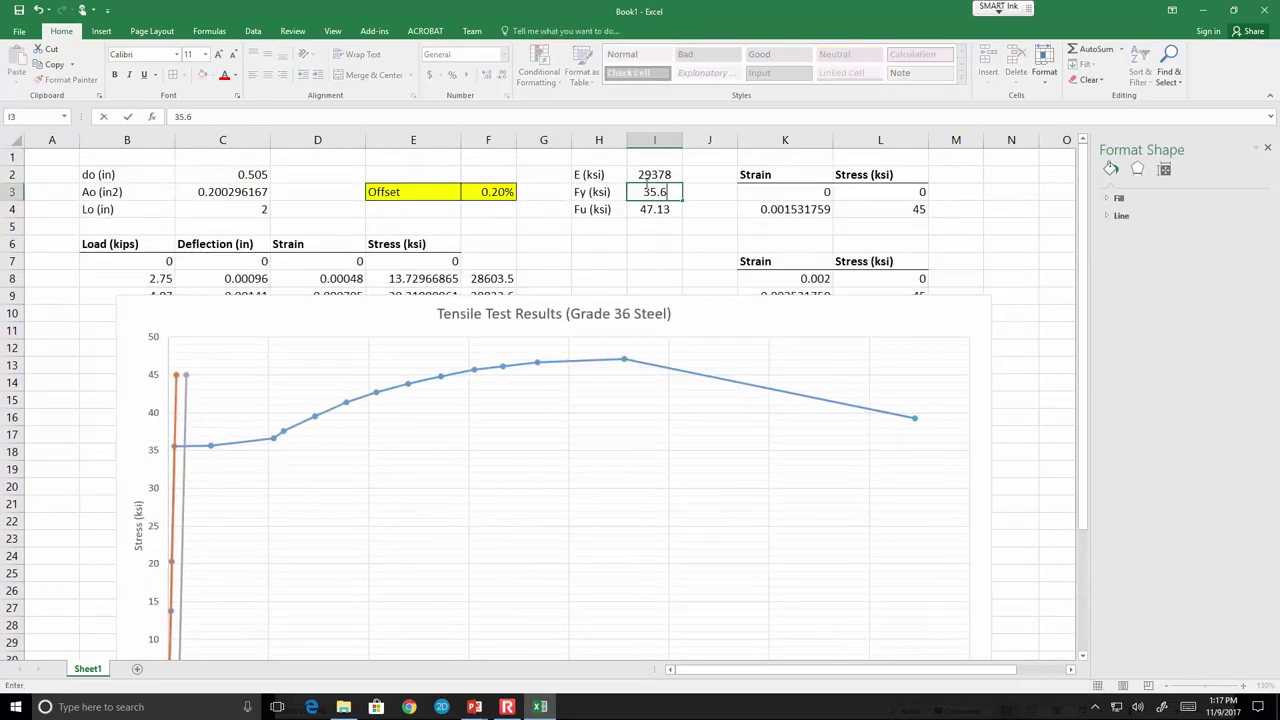
key(Return)
click(501, 75)
click(709, 228)
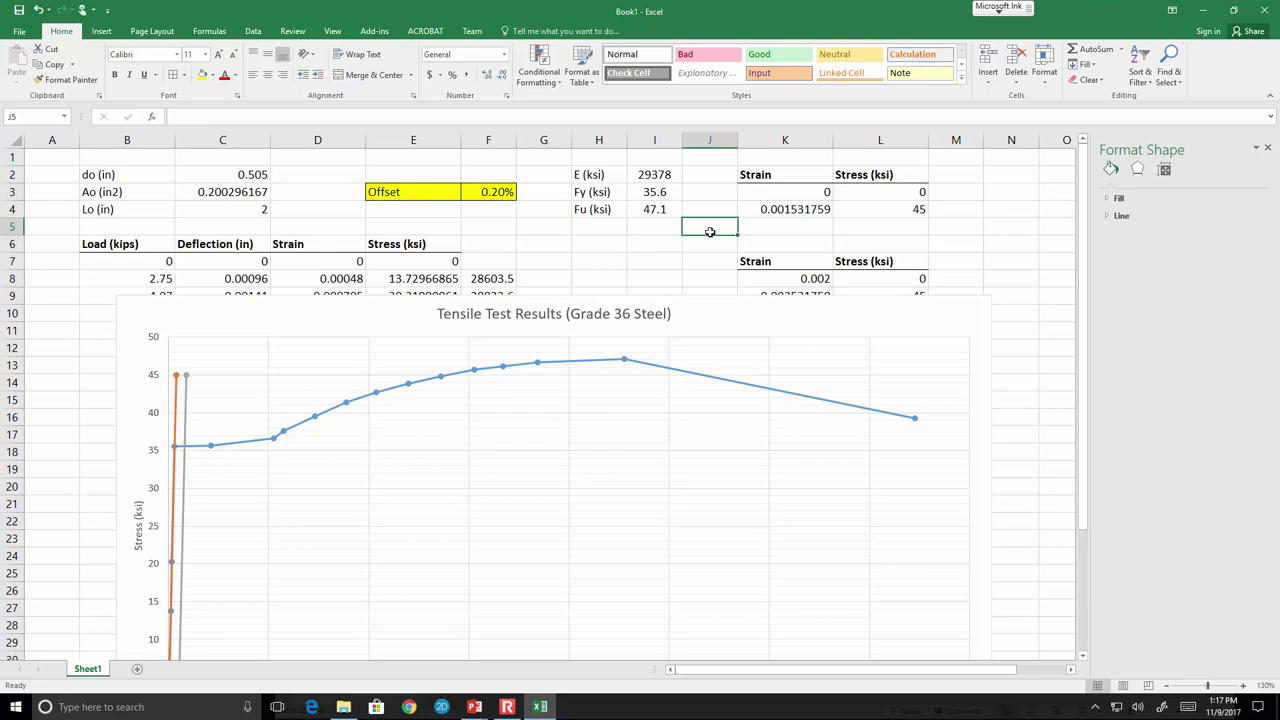
Enlarge the chart upward to about row 5 and sideways into column M.
click(942, 315)
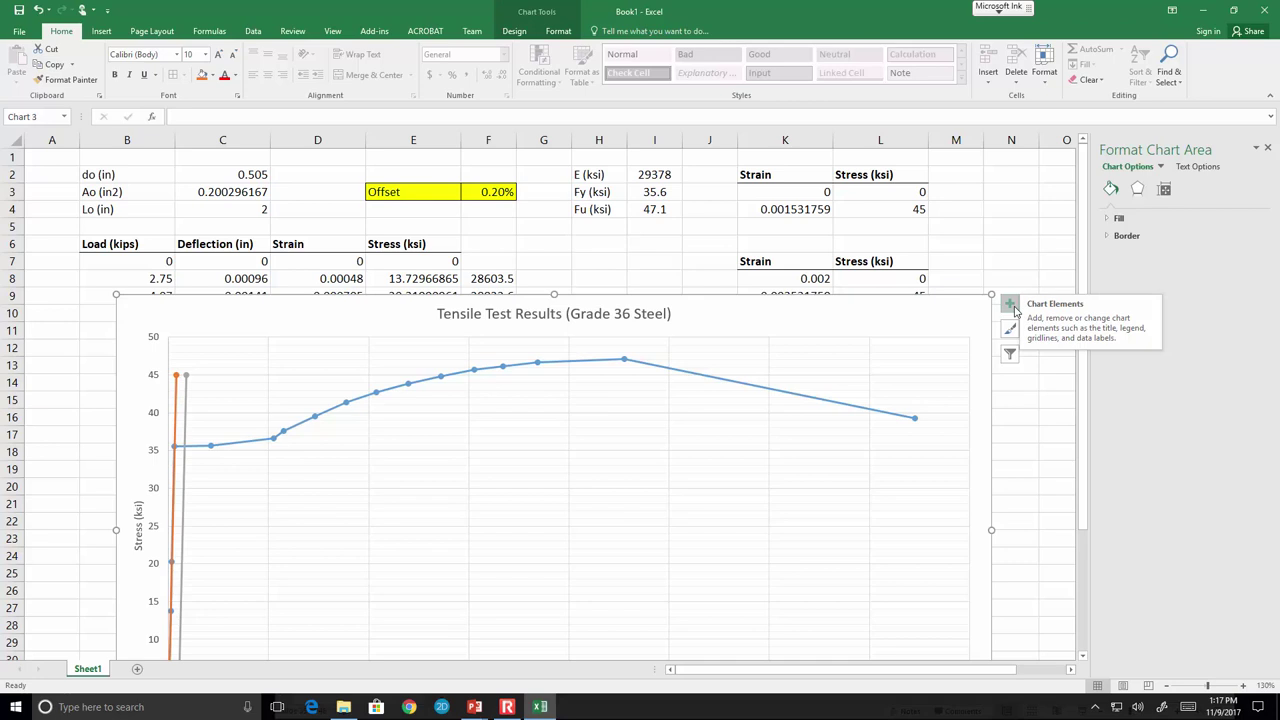
click(514, 31)
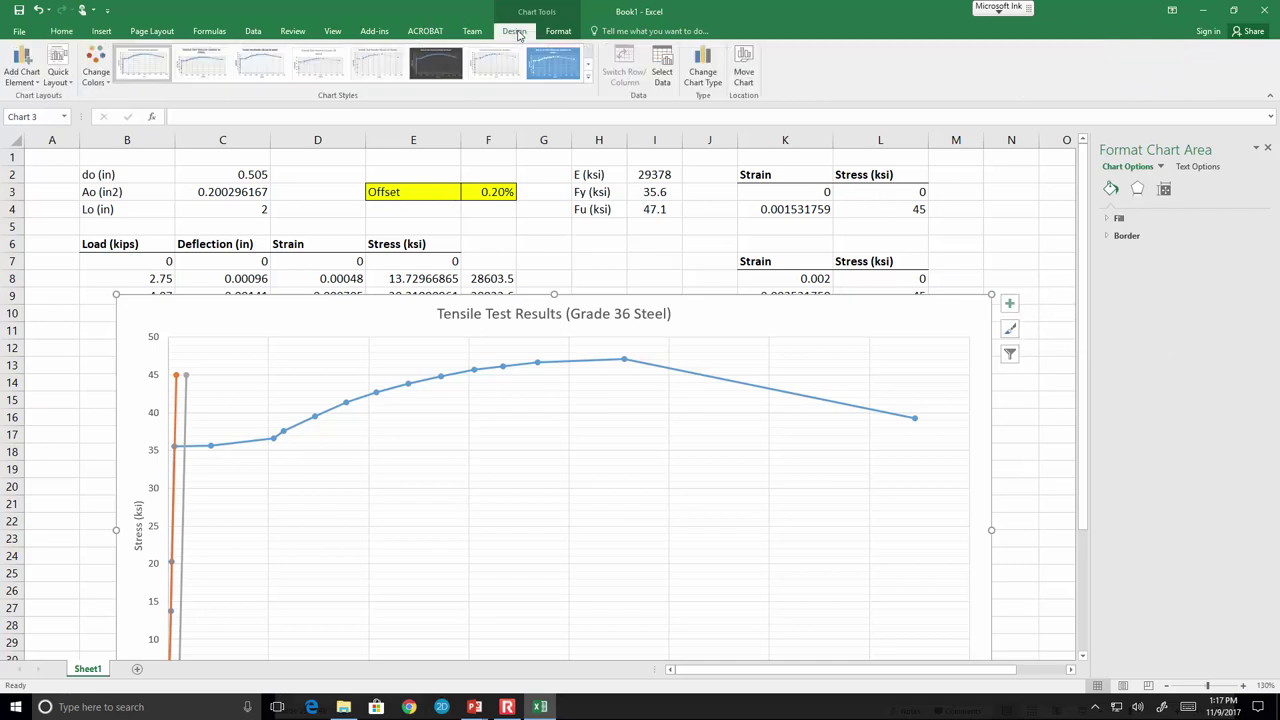
click(27, 60)
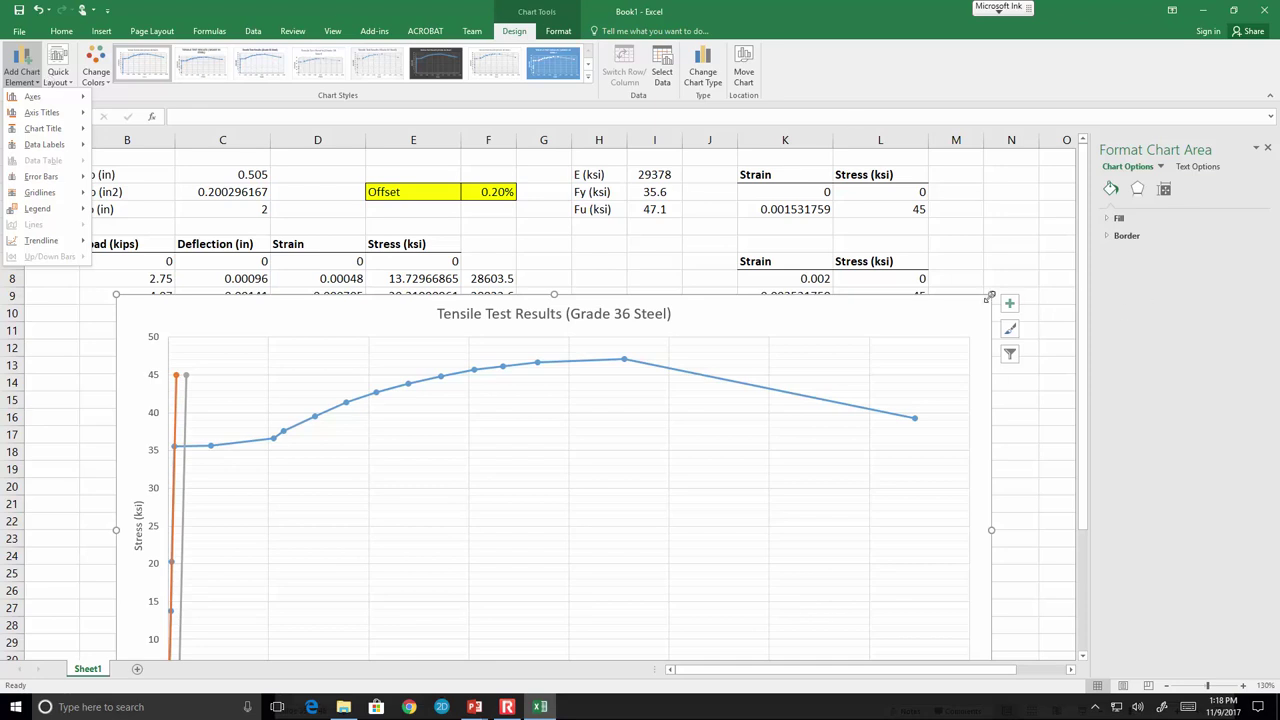
click(992, 294)
drag(991, 295, 1052, 217)
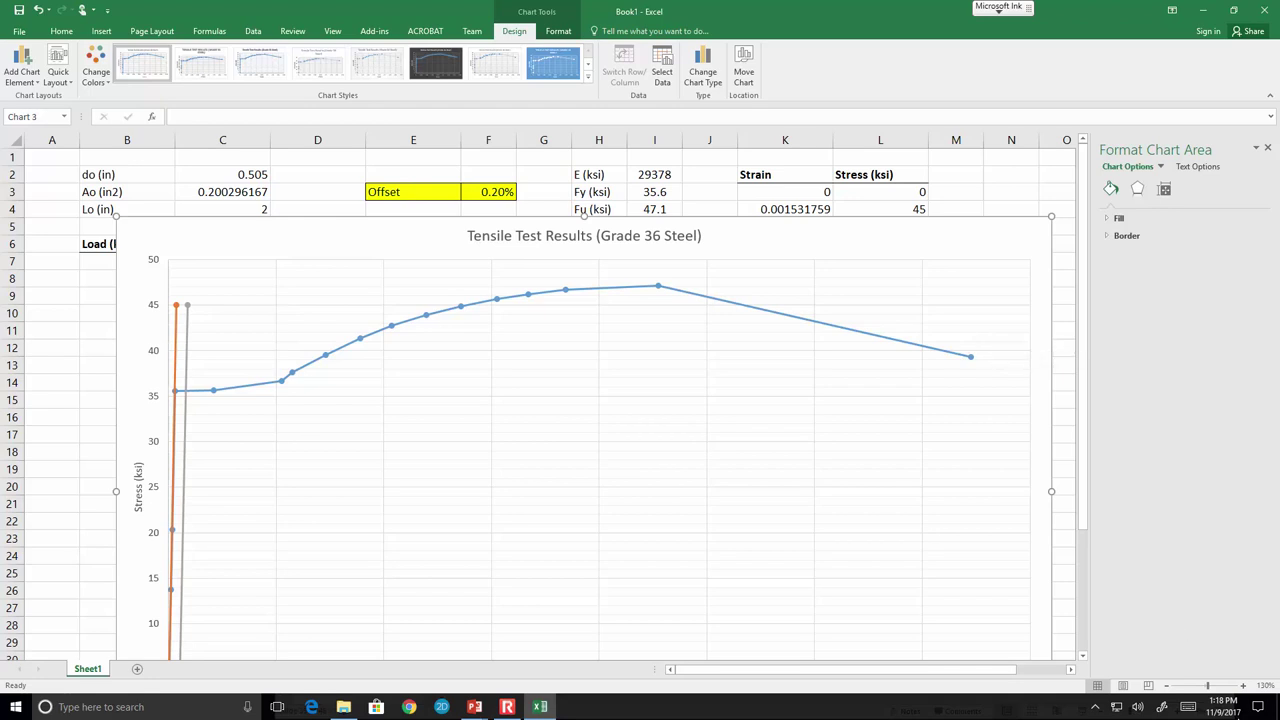
Set the chart's size to 3 inches high and 5 inches wide.
drag(1207, 686, 1234, 692)
scroll(620, 537, down, 3)
scroll(277, 334, up, 1)
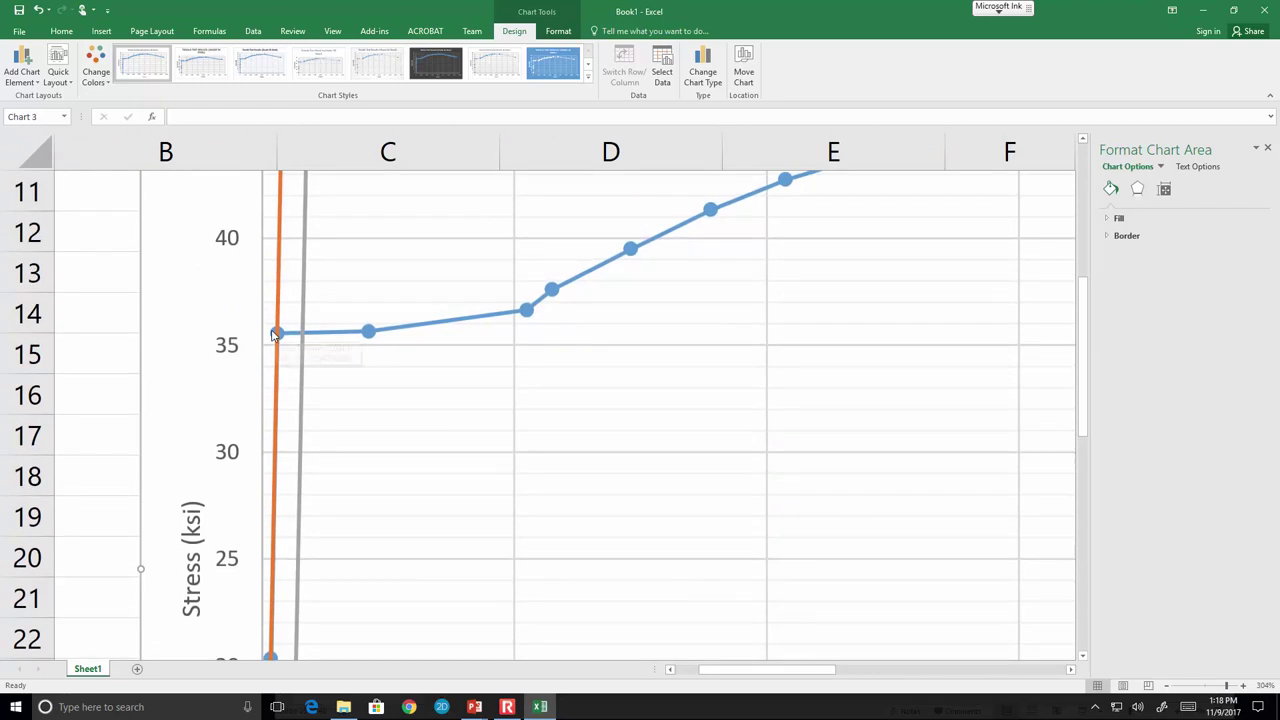
mouse_move(275, 335)
scroll(334, 346, down, 8)
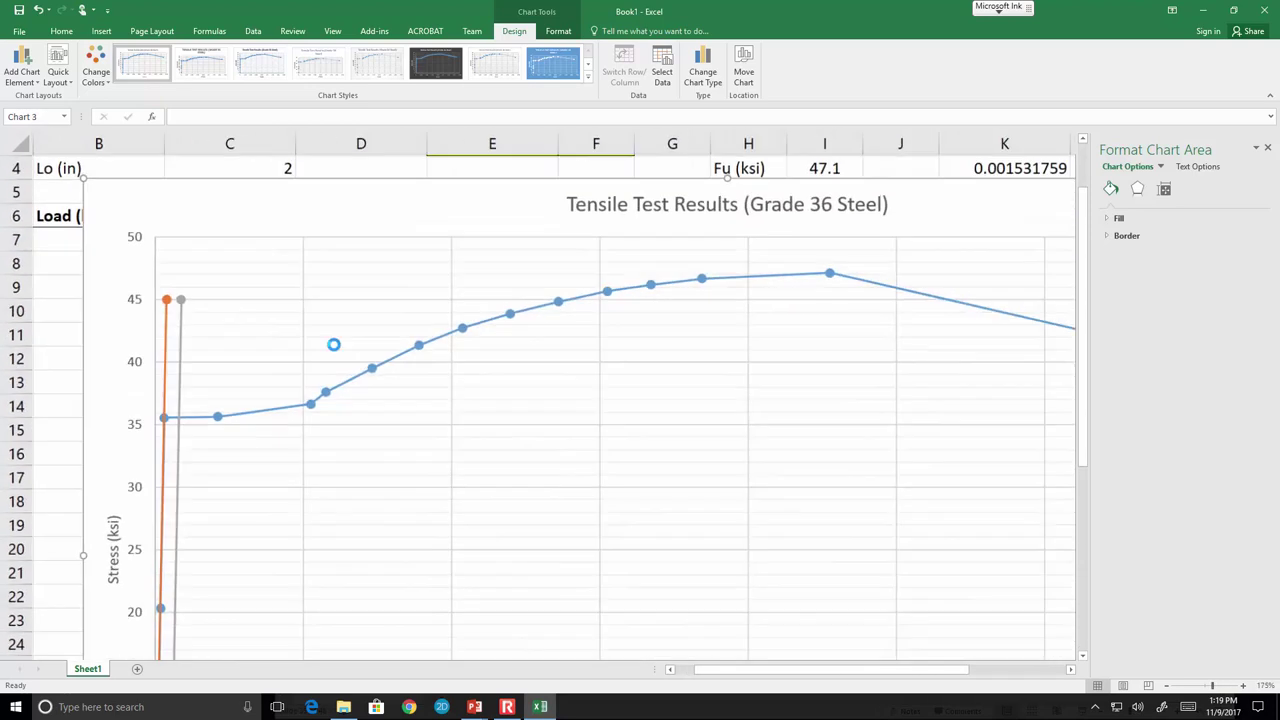
scroll(334, 346, down, 4)
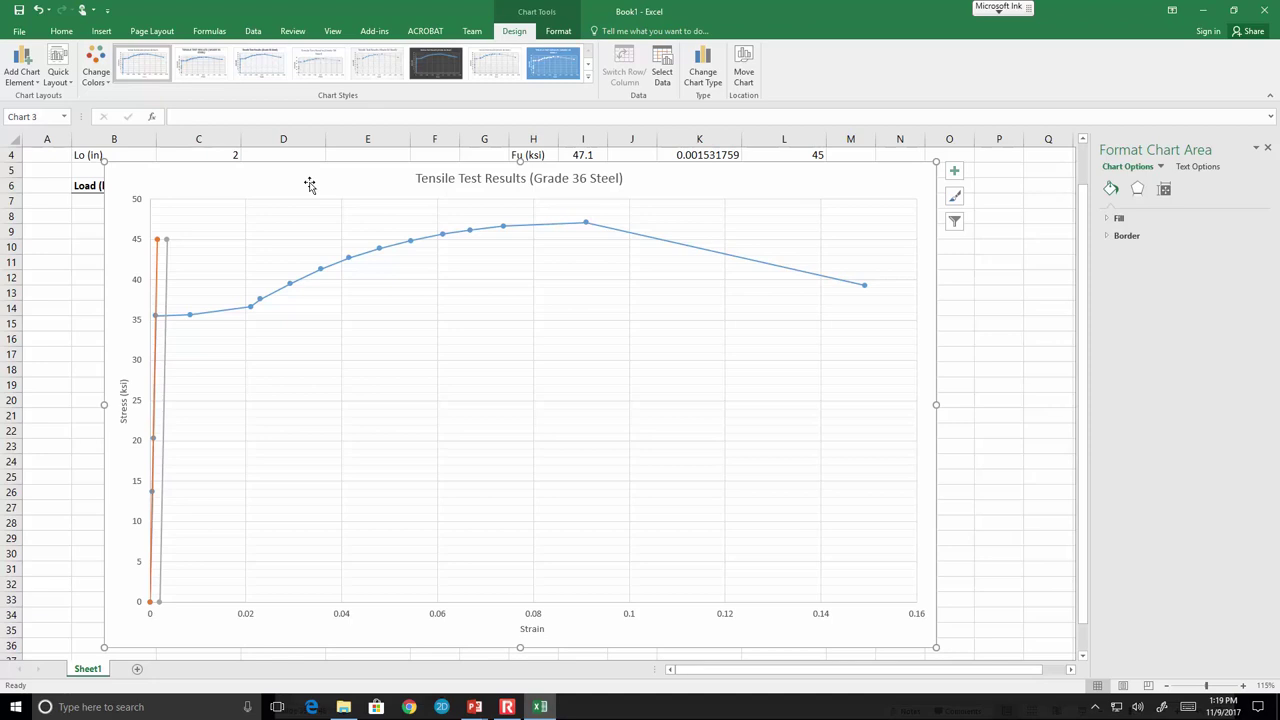
click(559, 32)
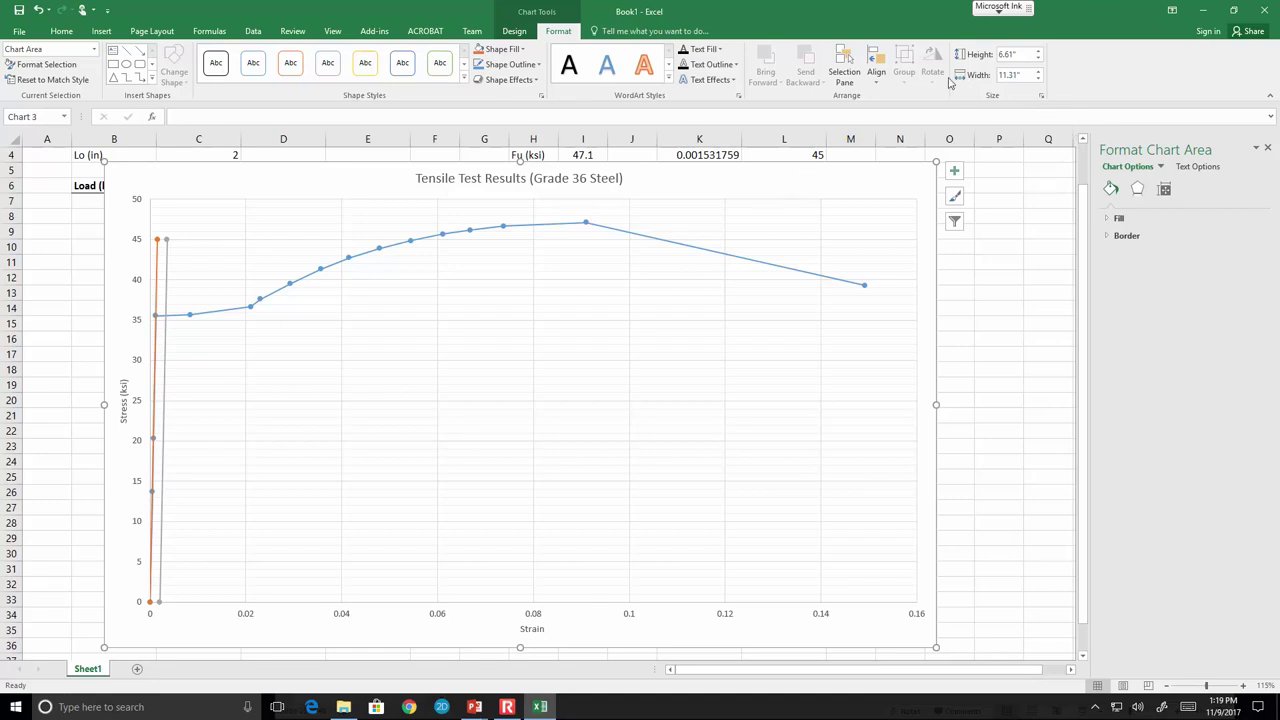
click(1020, 54)
drag(1020, 55, 996, 56)
text(3)
key(Tab)
text(5)
key(Tab)
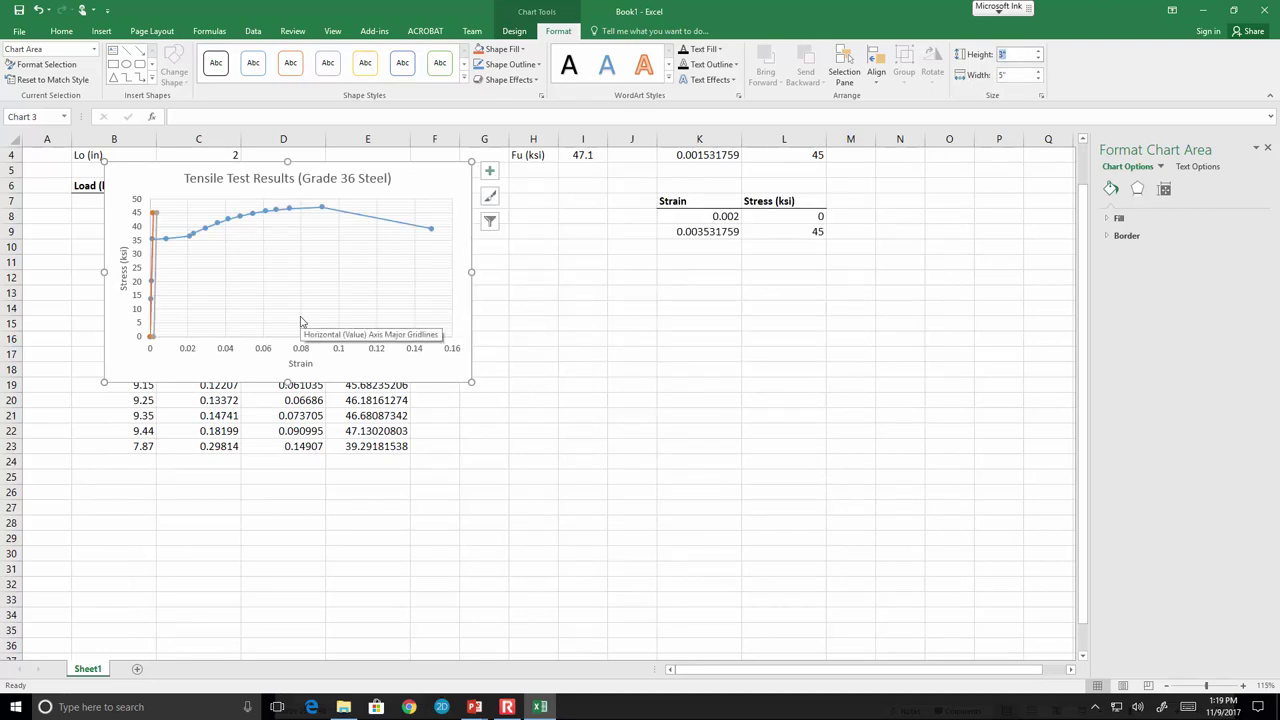
click(565, 418)
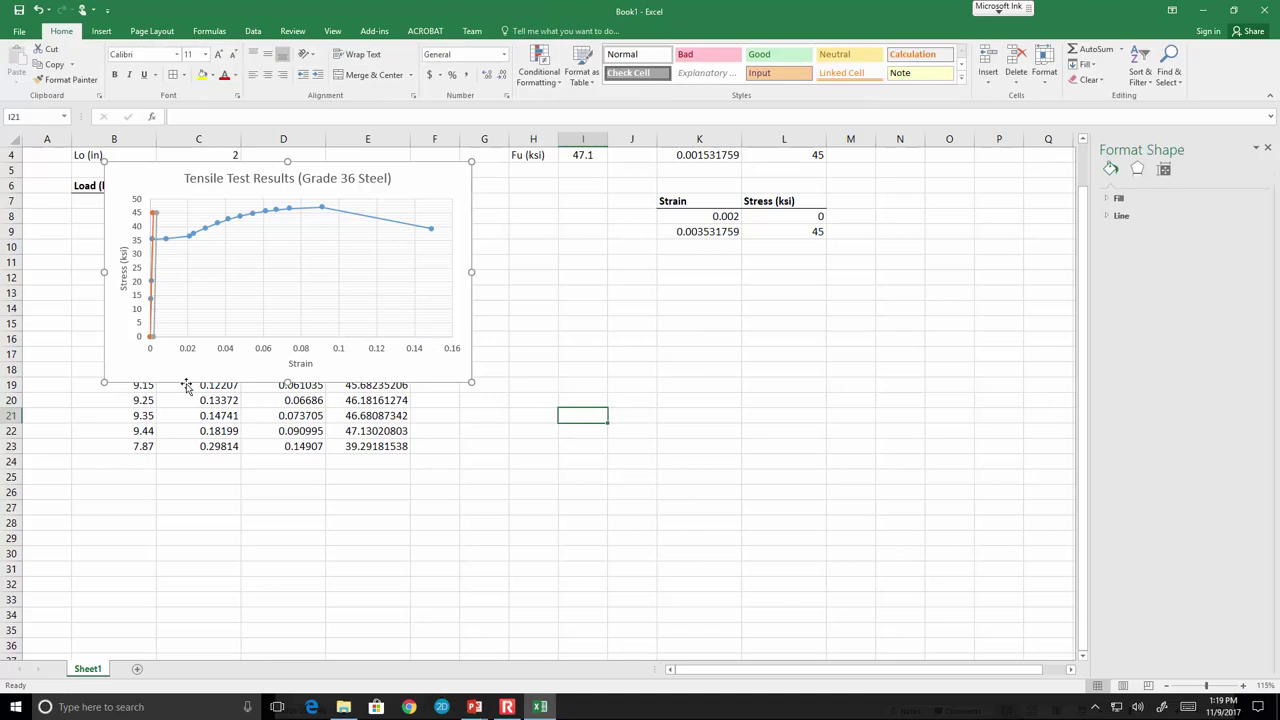
Add a legend below the plot area of the stress-strain chart.
scroll(160, 378, up, 2)
scroll(142, 372, up, 1)
scroll(343, 440, up, 1)
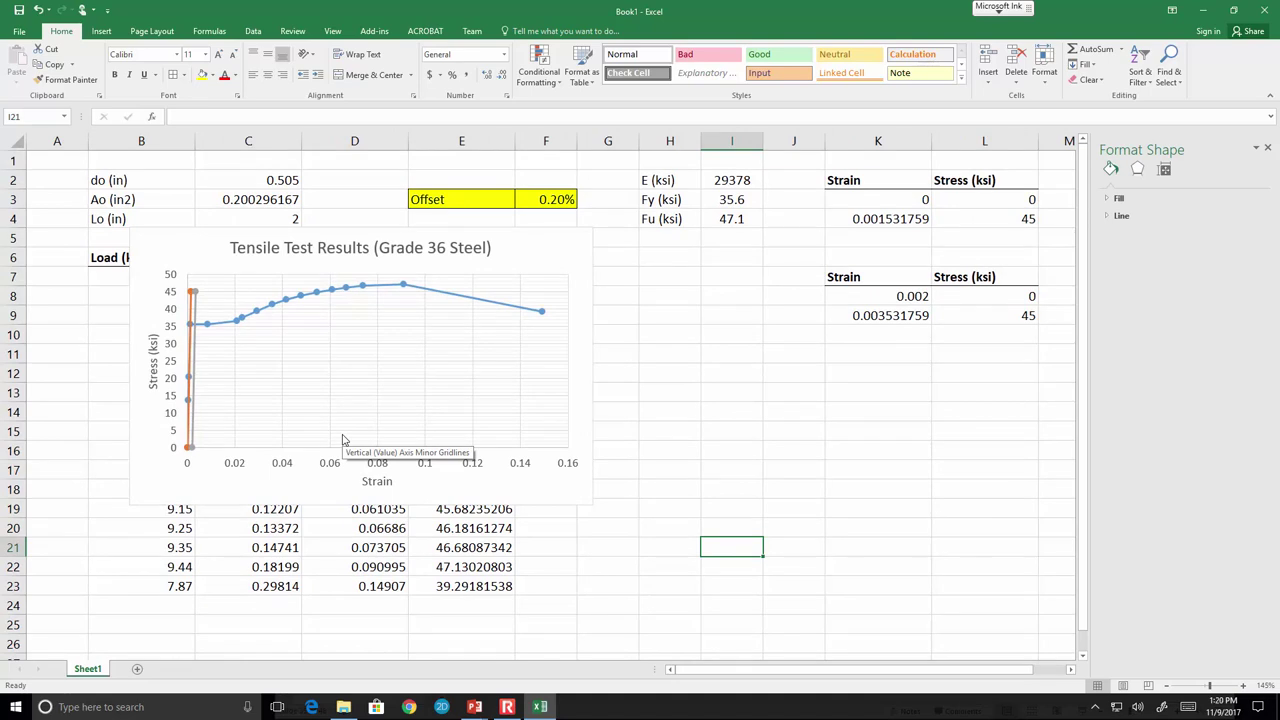
click(505, 260)
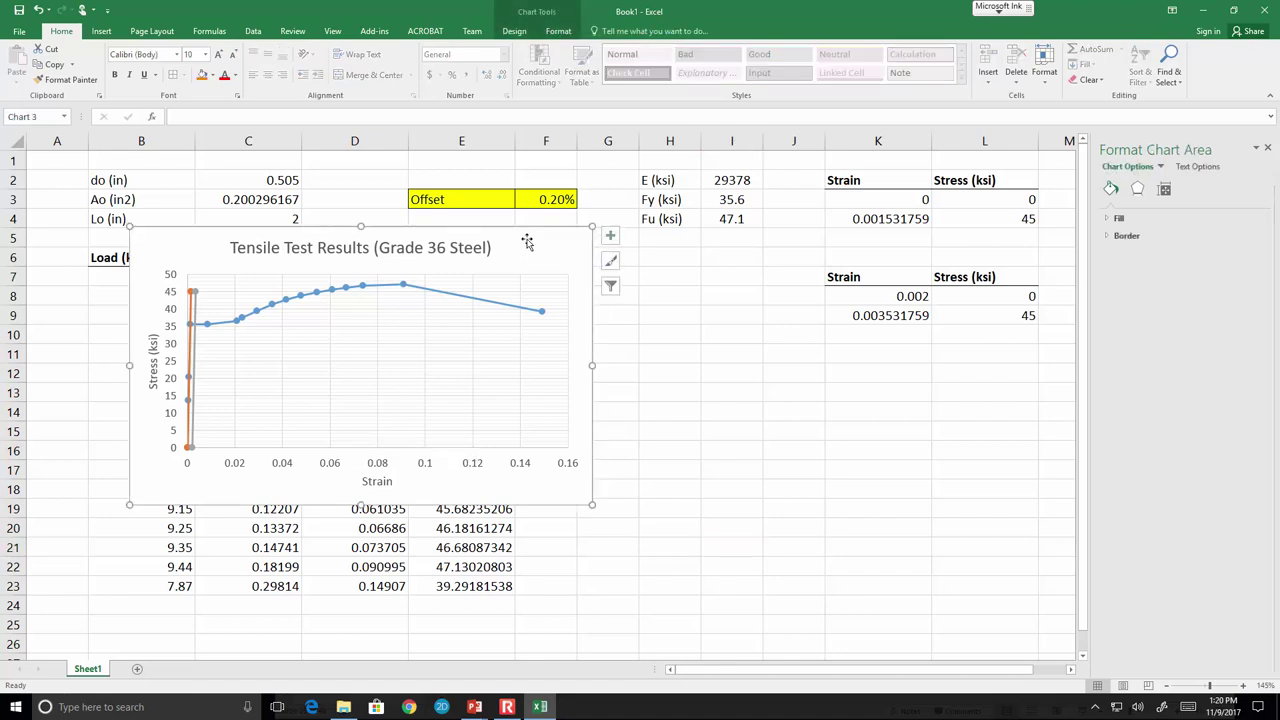
click(514, 31)
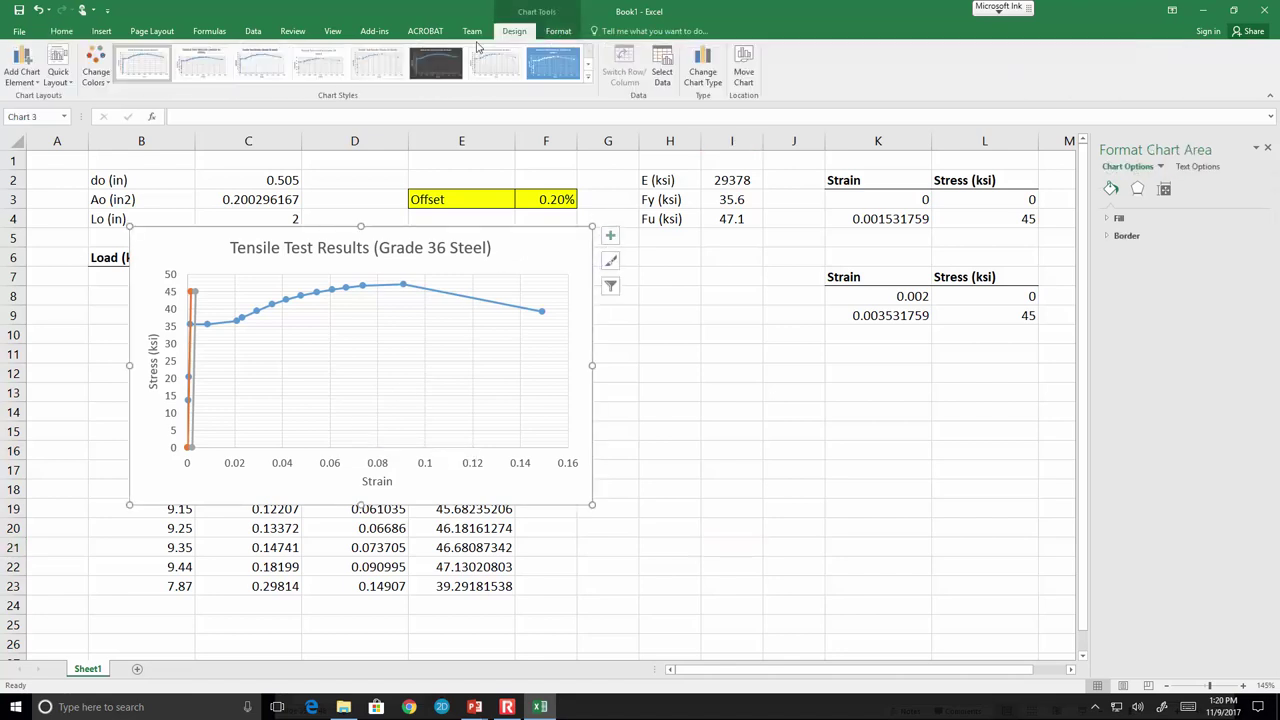
click(22, 70)
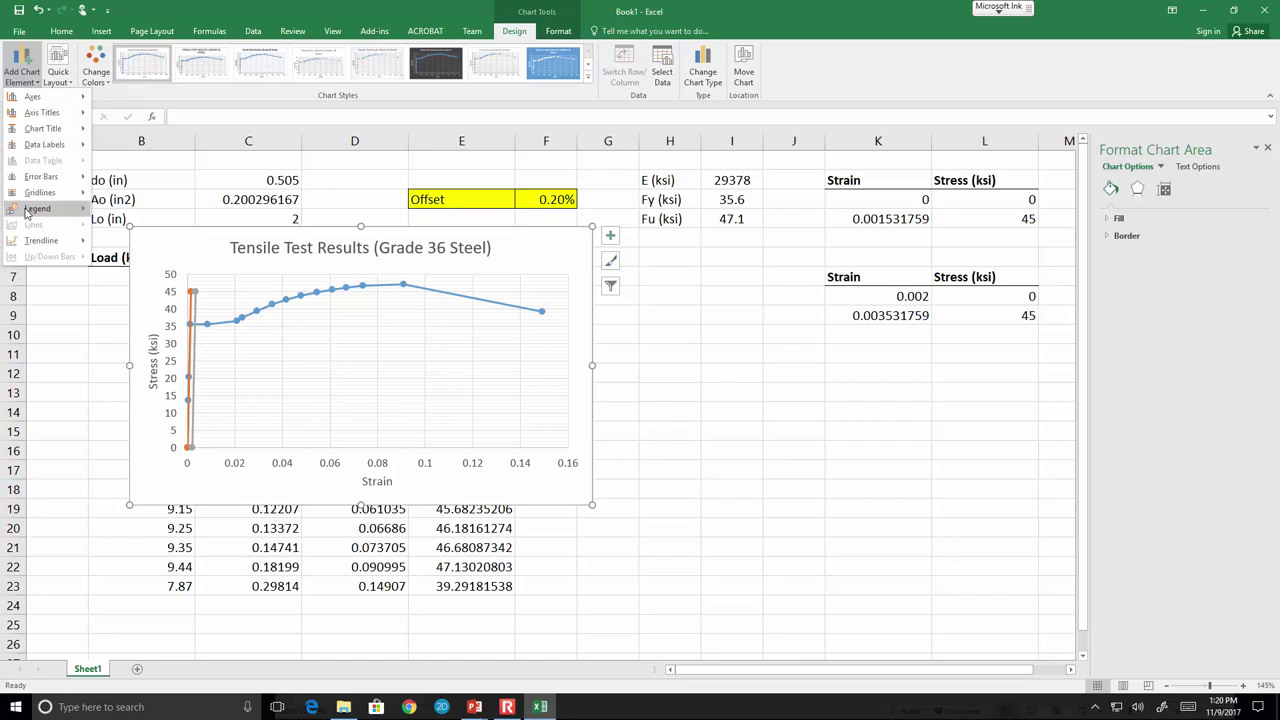
mouse_move(28, 210)
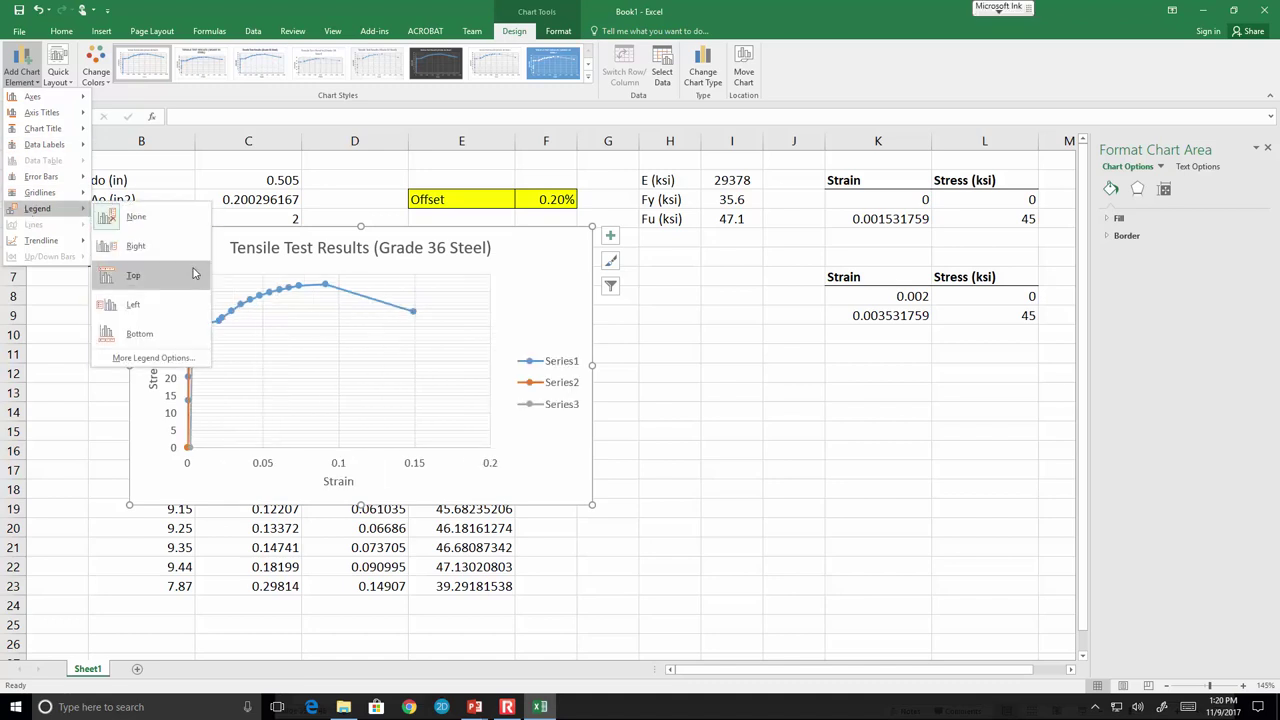
click(178, 345)
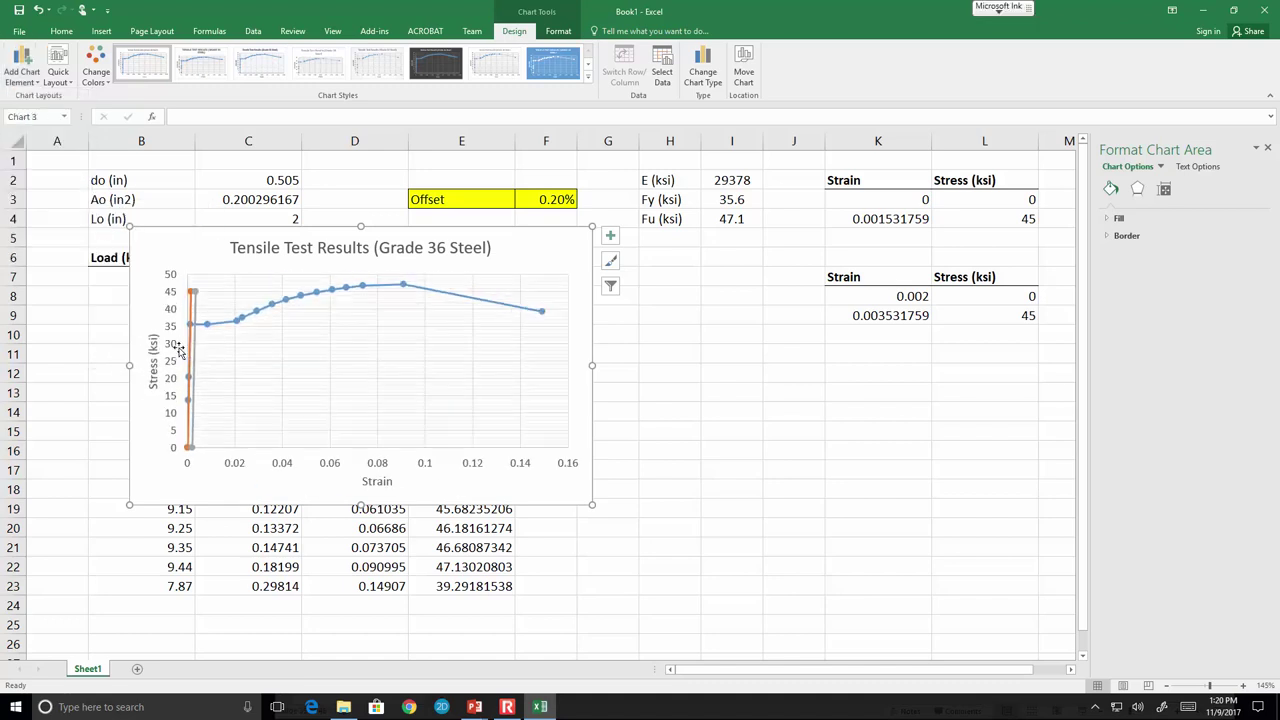
click(771, 471)
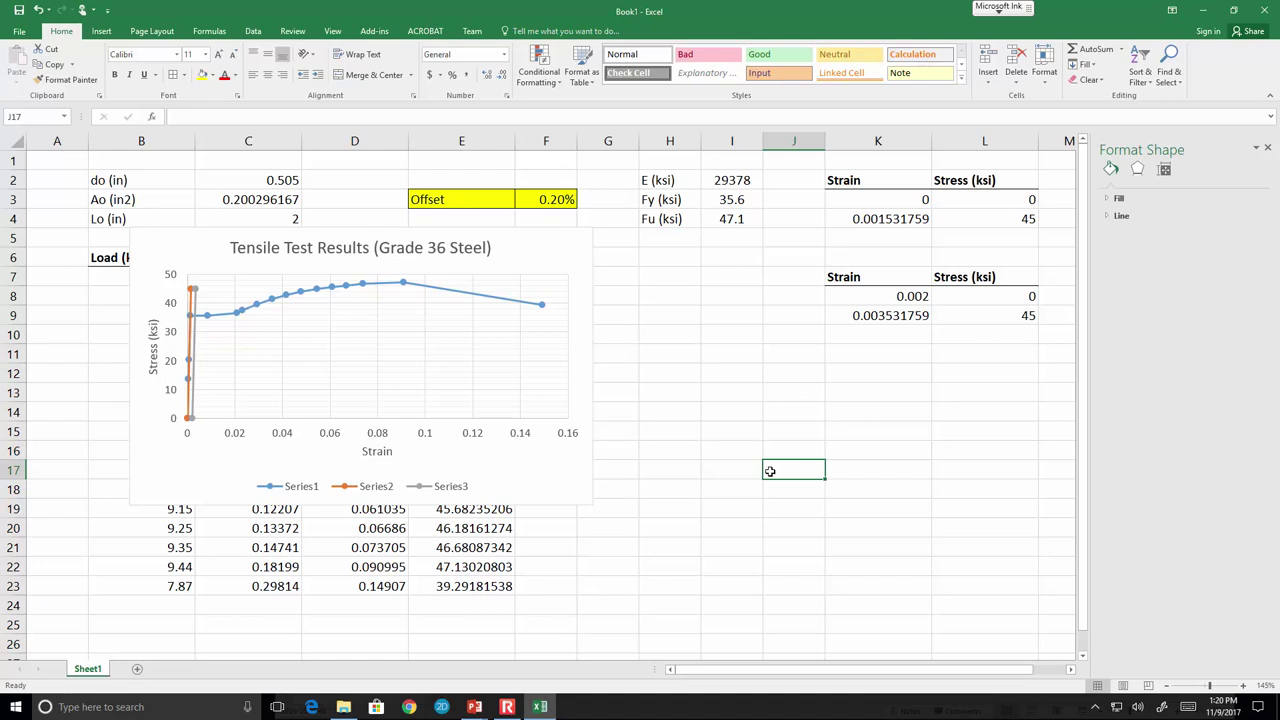
Name the chart's first data series "Stress Strain Curve".
click(563, 265)
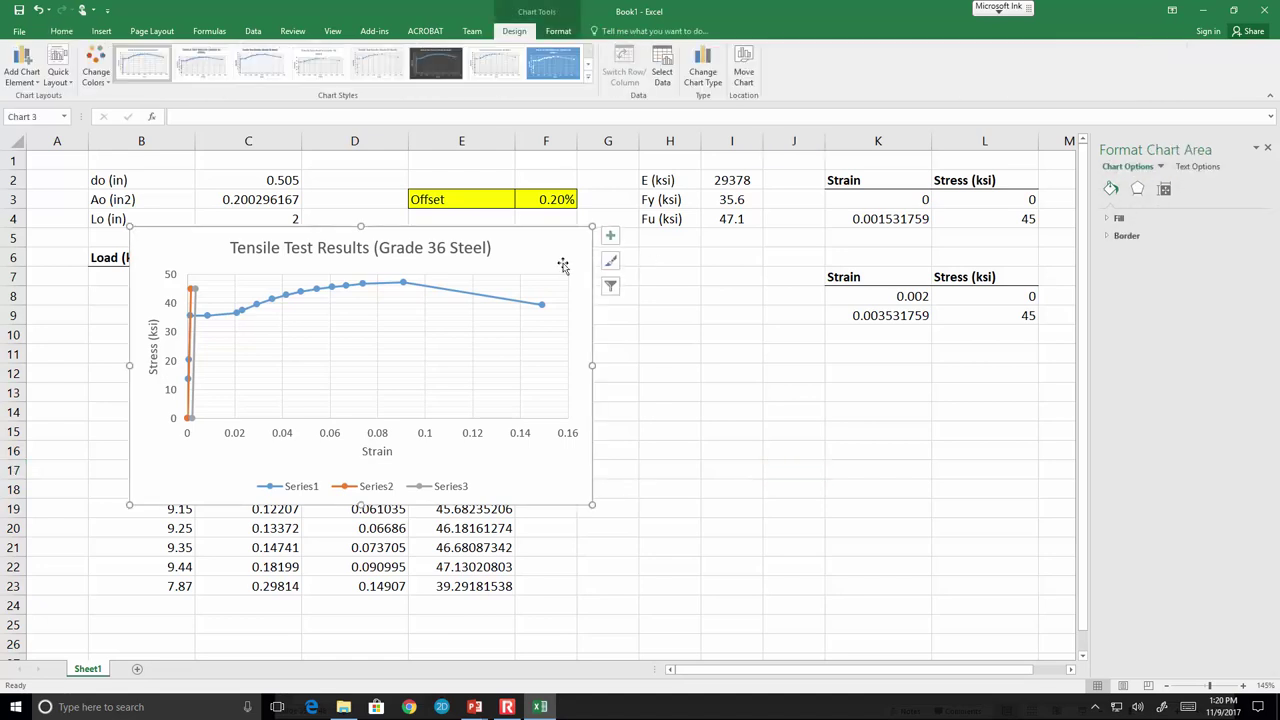
click(661, 76)
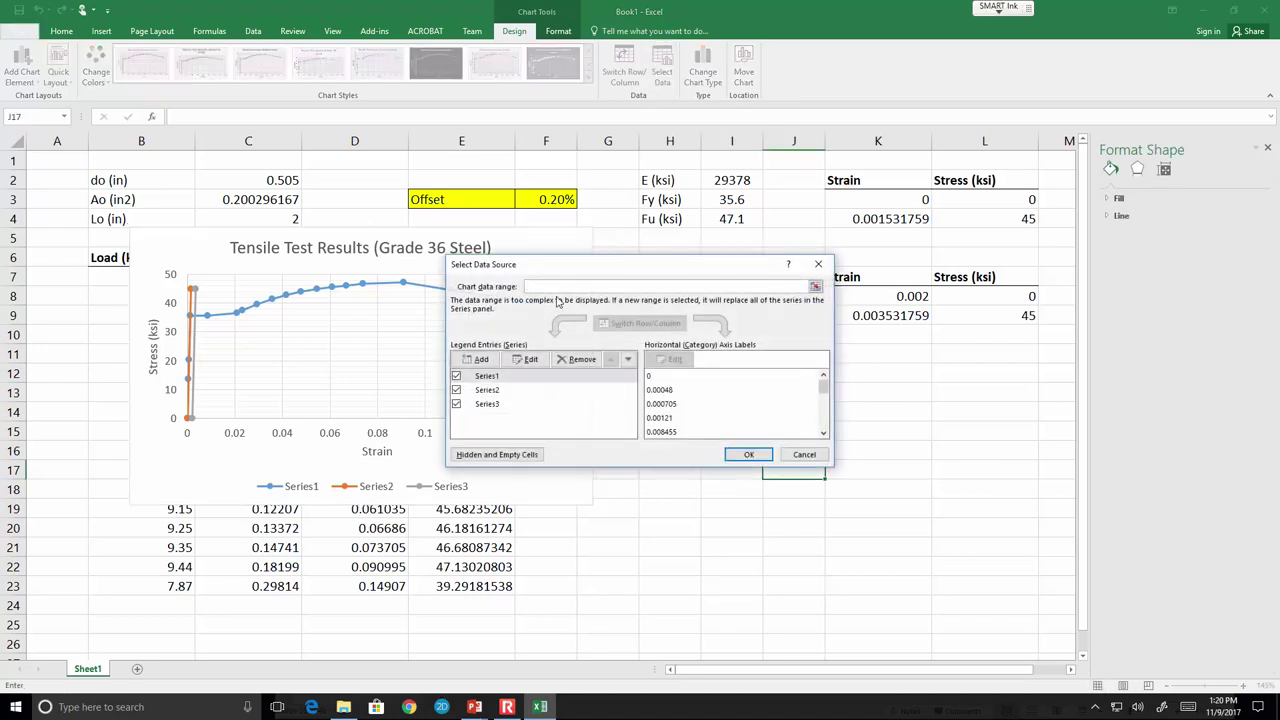
click(527, 362)
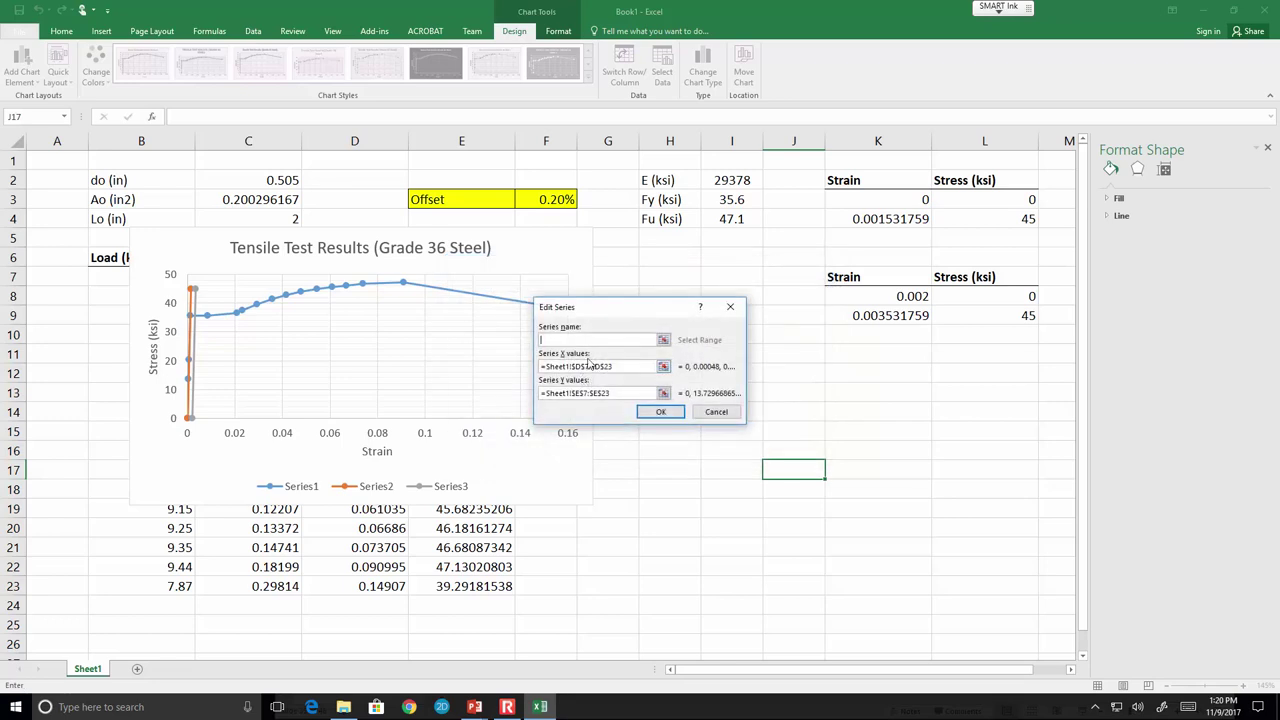
text(Stress Strain Curve)
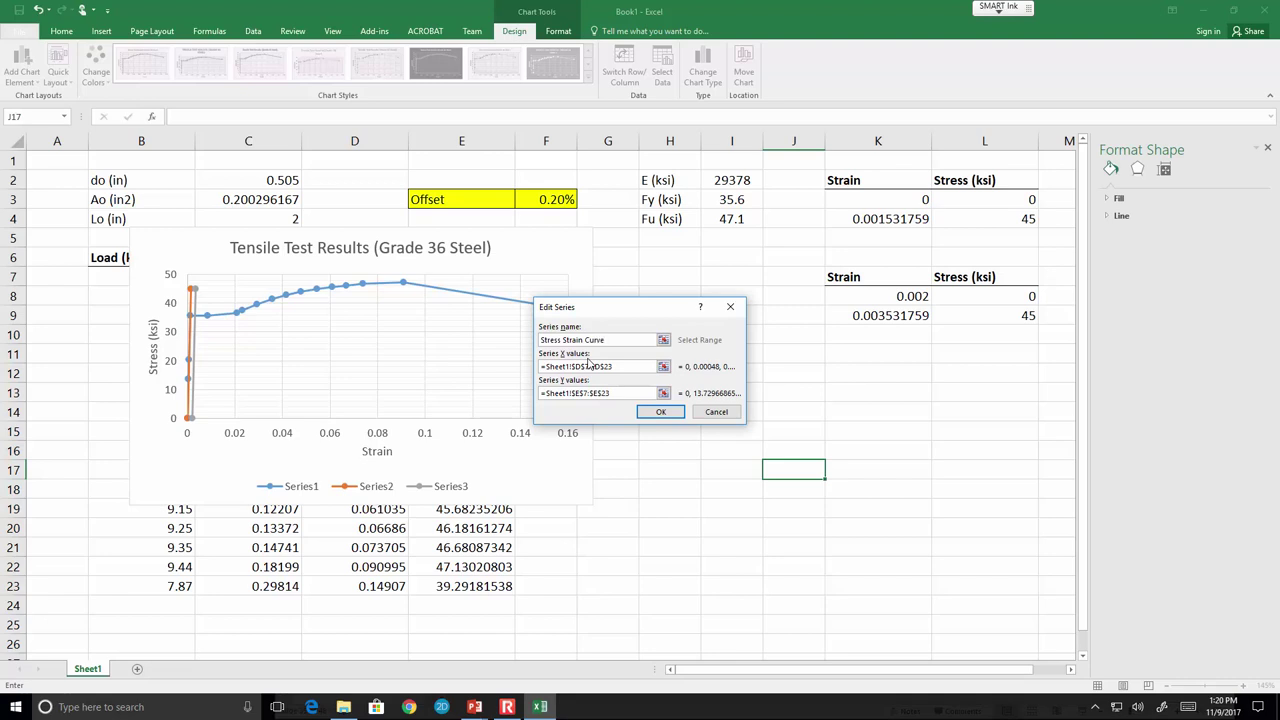
click(658, 411)
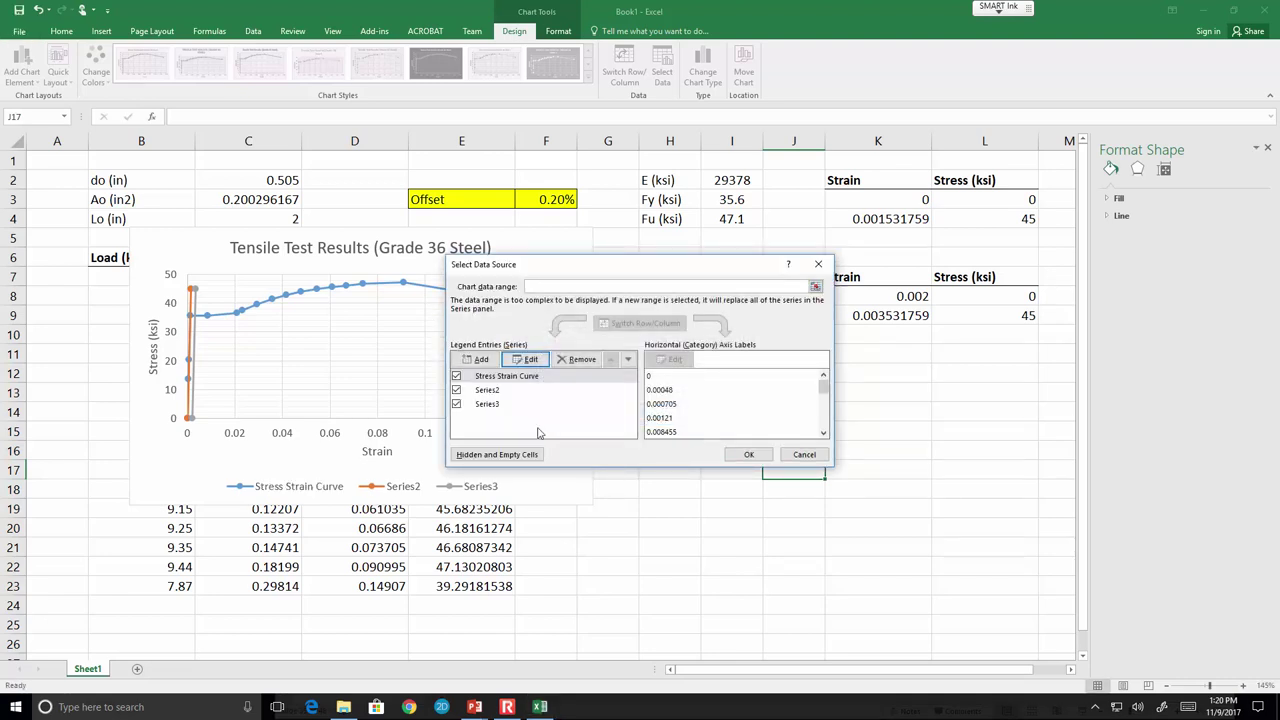
Name the chart's second data series "Elastic Modulus".
click(536, 391)
click(527, 359)
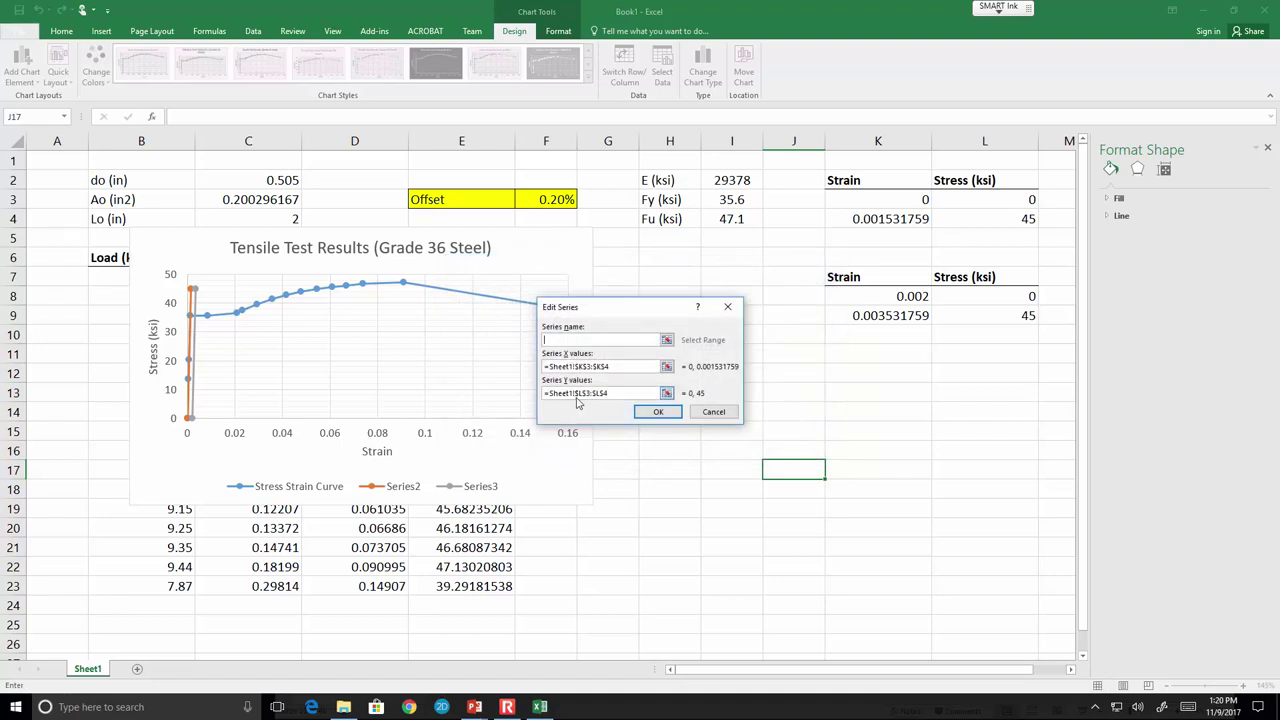
text(Elastic Modulus)
click(646, 416)
Name the chart's third data series "0.002 Offset" and apply the data source changes.
click(548, 404)
click(543, 362)
text(O)
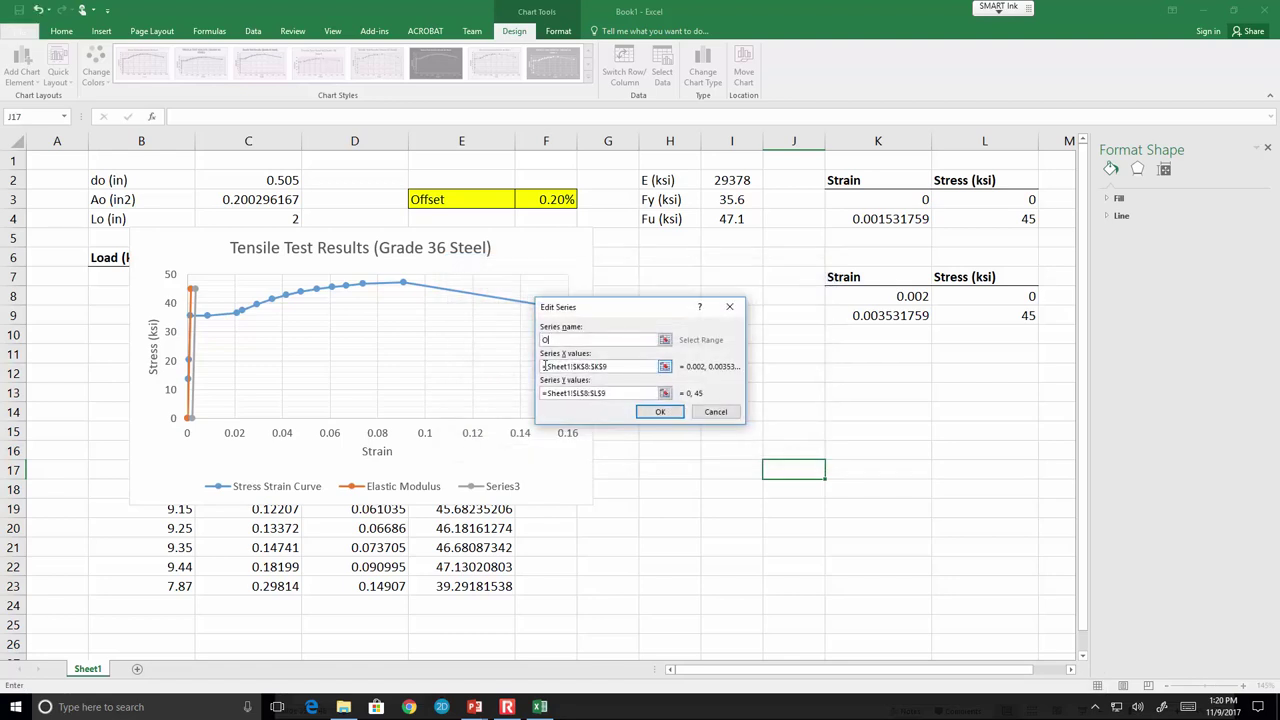
text(ffset)
click(660, 412)
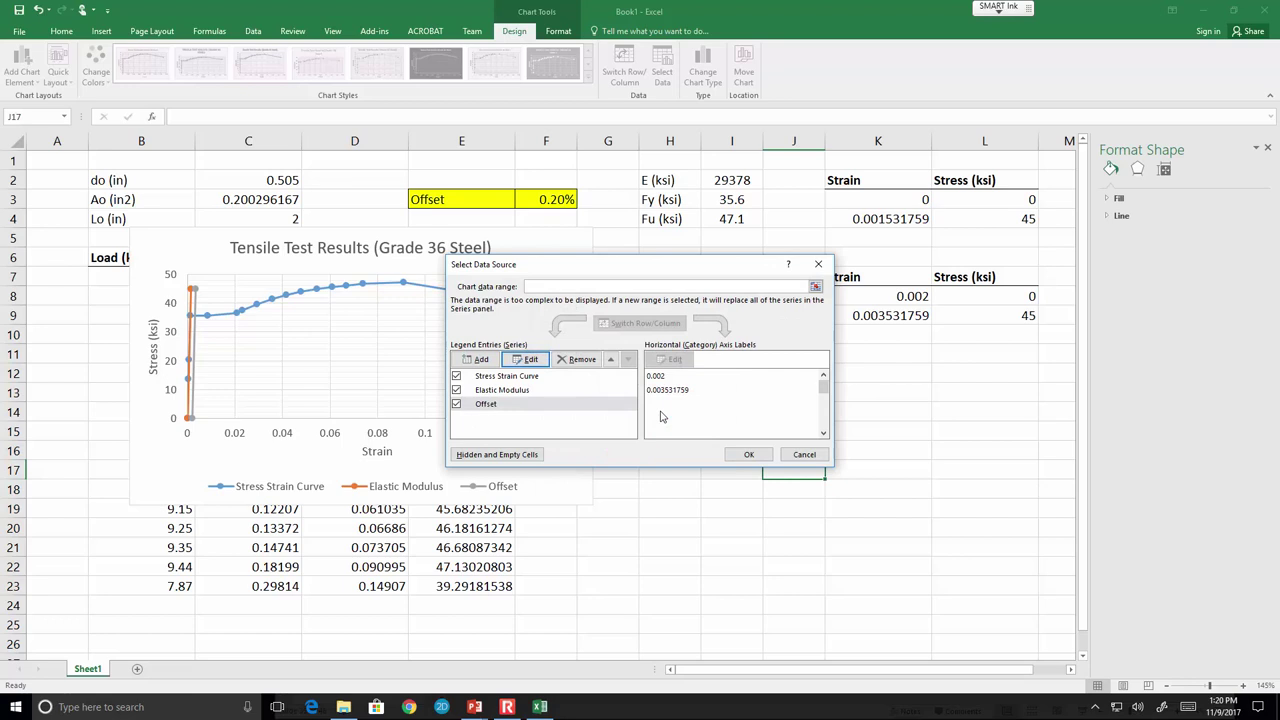
click(530, 359)
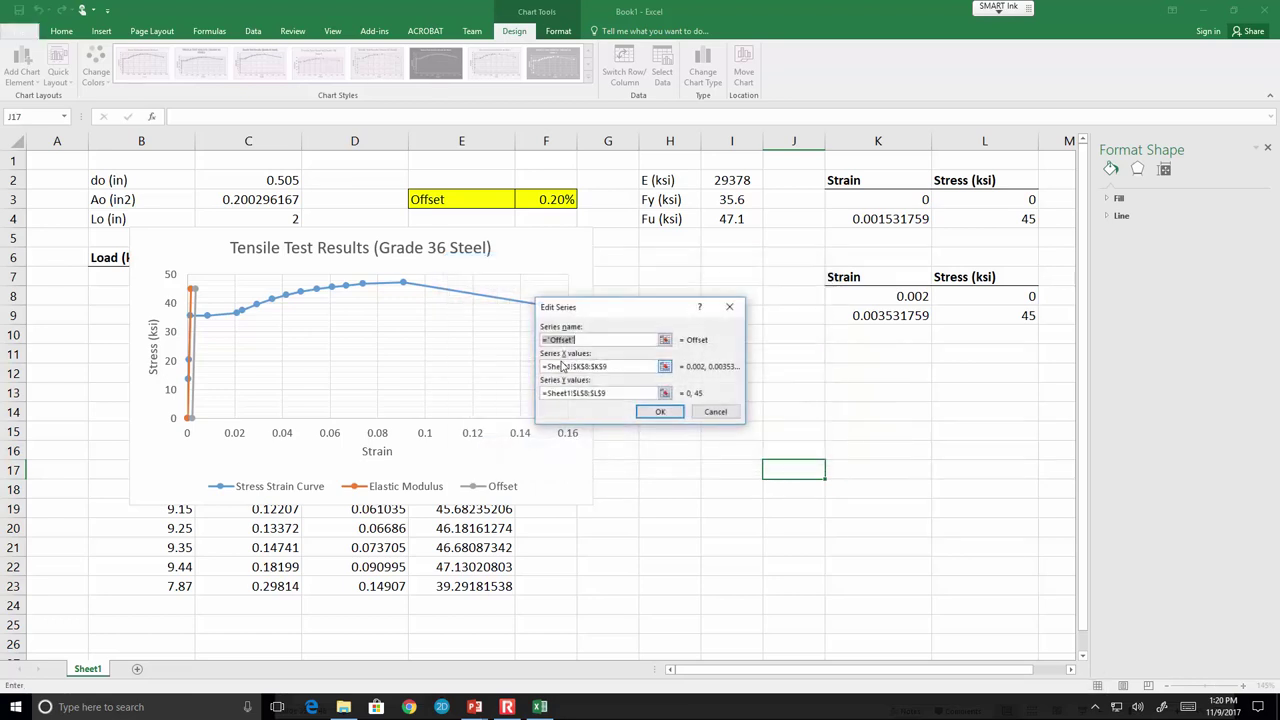
click(551, 340)
text(0.002)
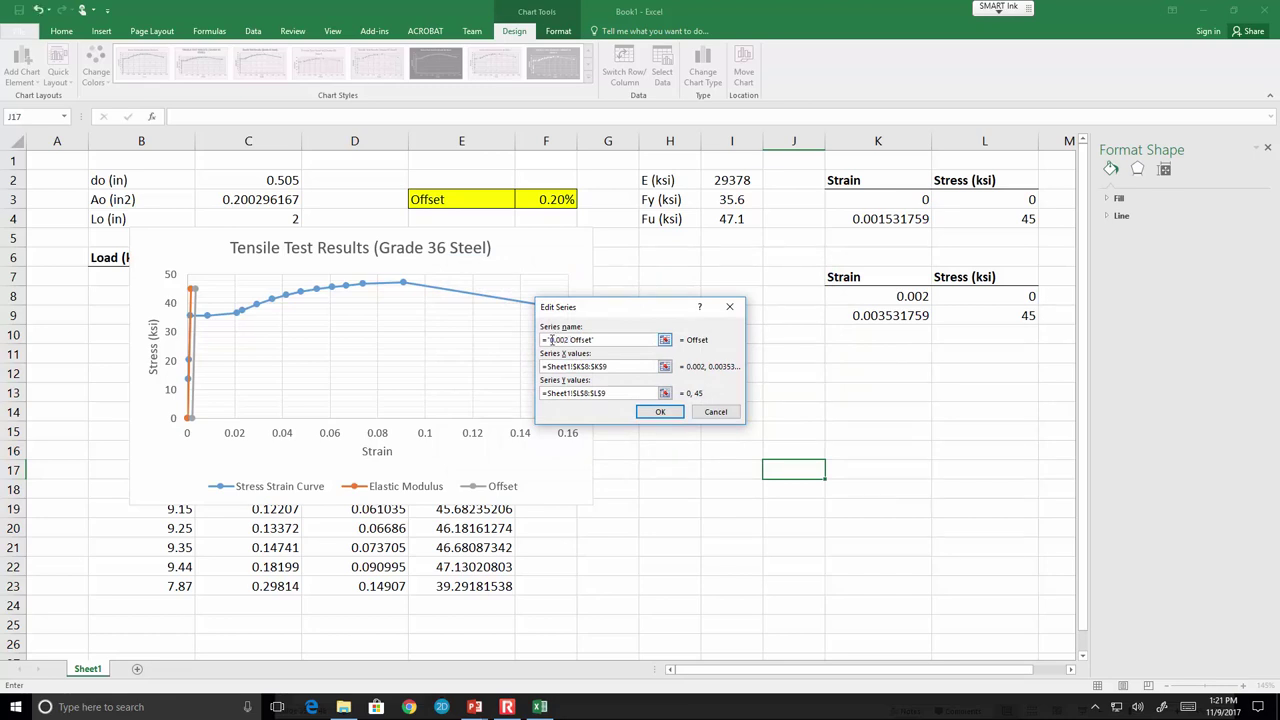
click(660, 411)
click(747, 456)
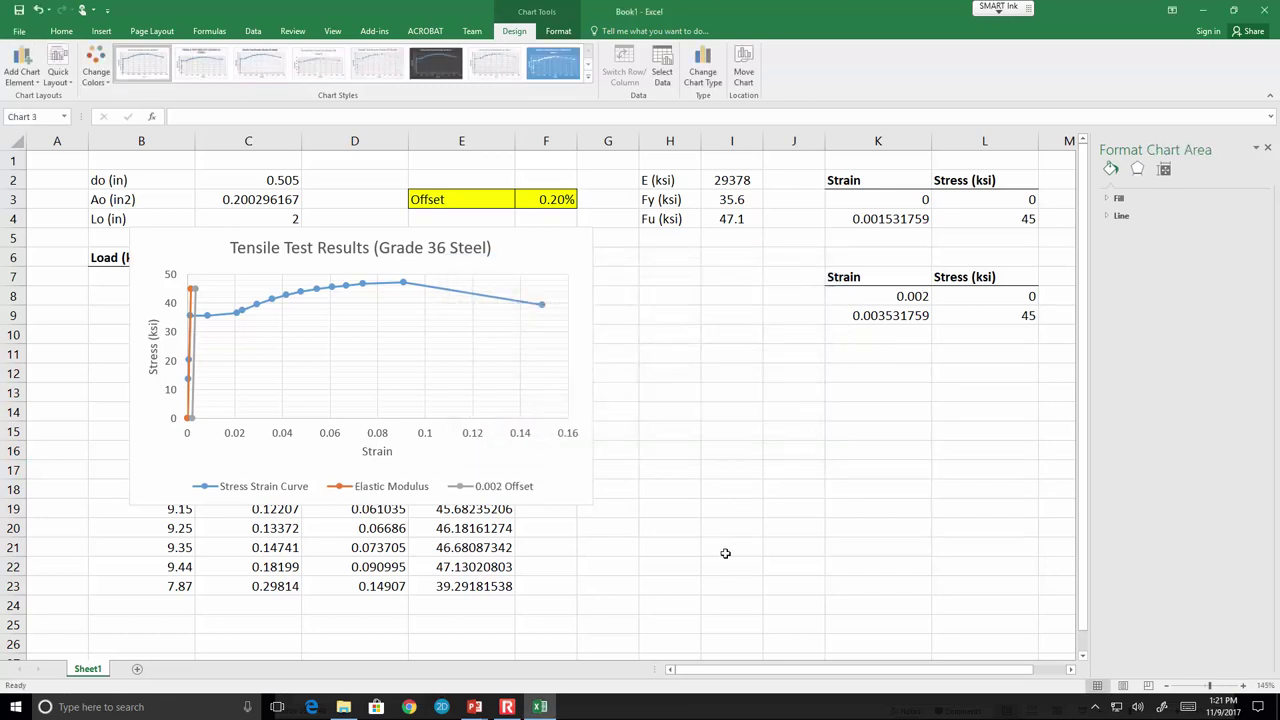
Move the chart sideways to start in column D and uncover the Load and Deflection columns.
click(728, 547)
drag(574, 474, 784, 487)
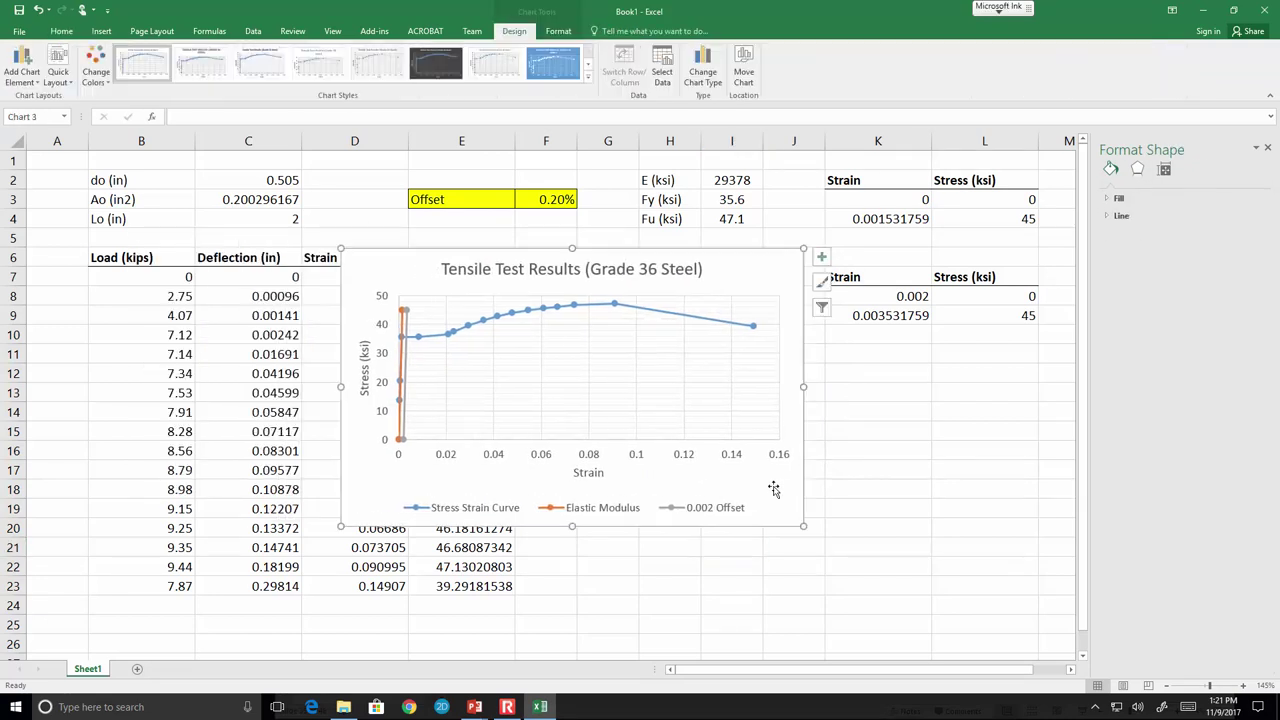
click(883, 530)
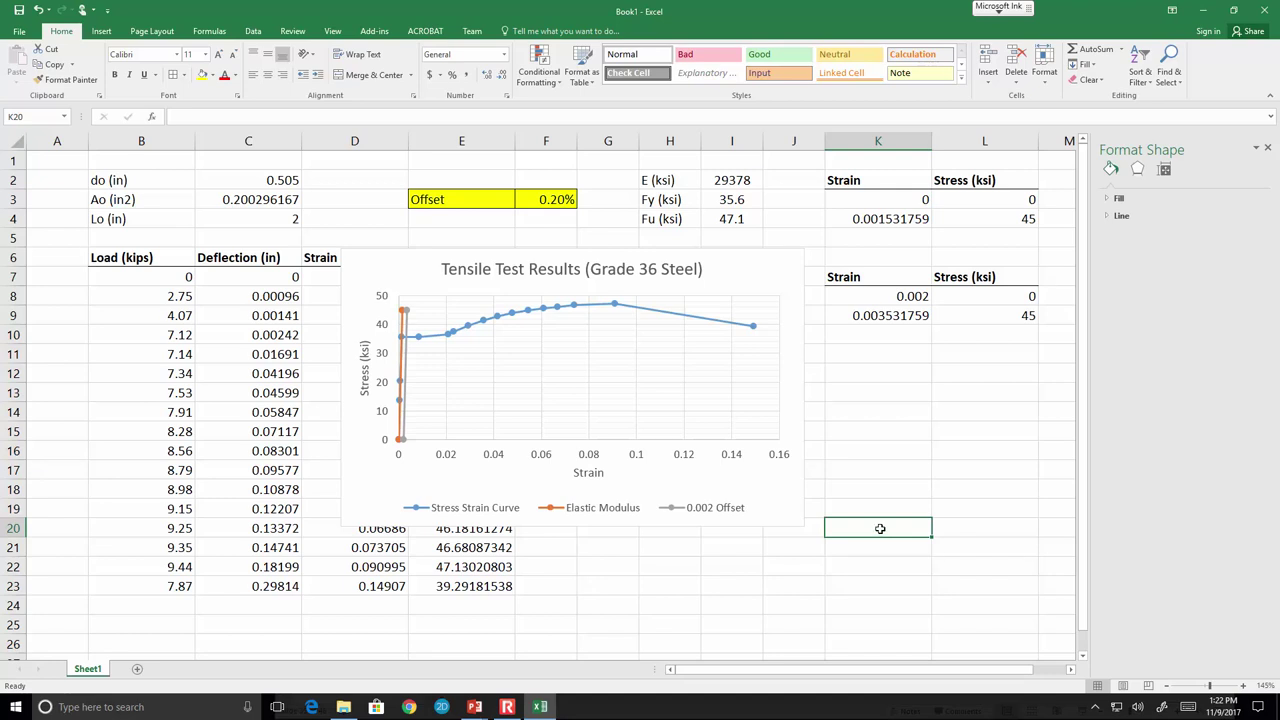
Review the chart's list of data series in its data source settings and close it without changes.
click(776, 270)
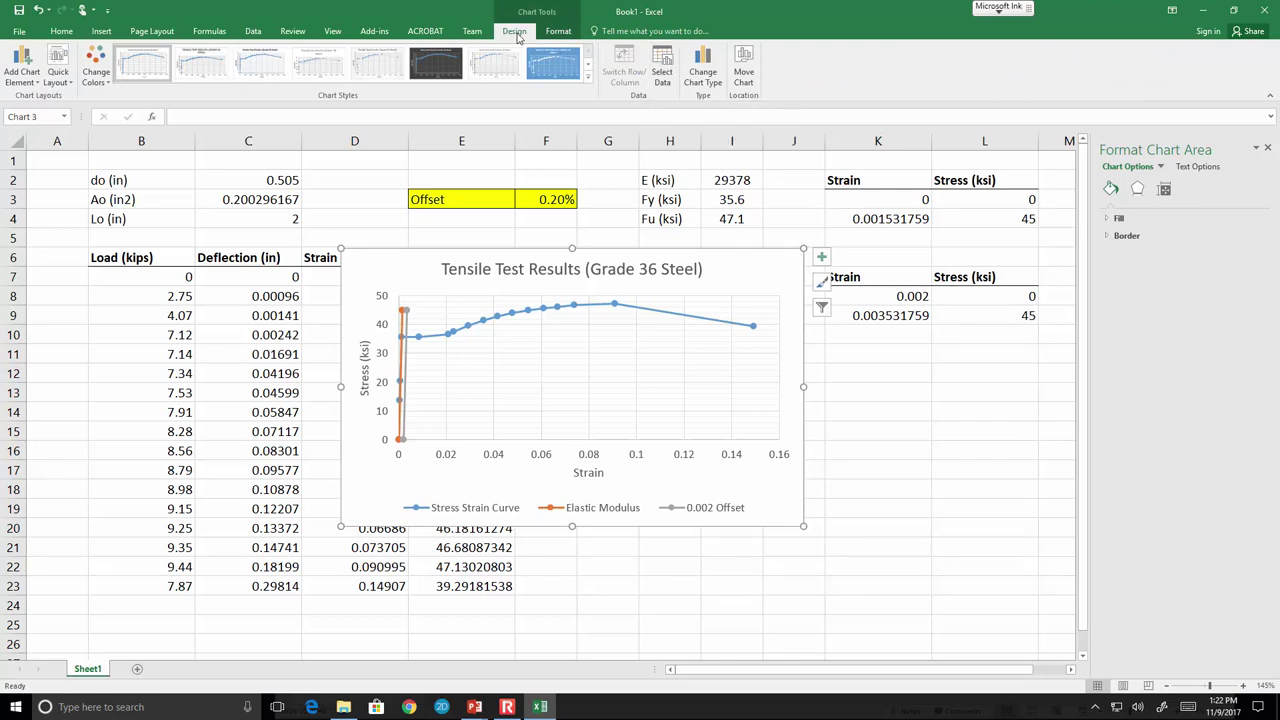
click(658, 80)
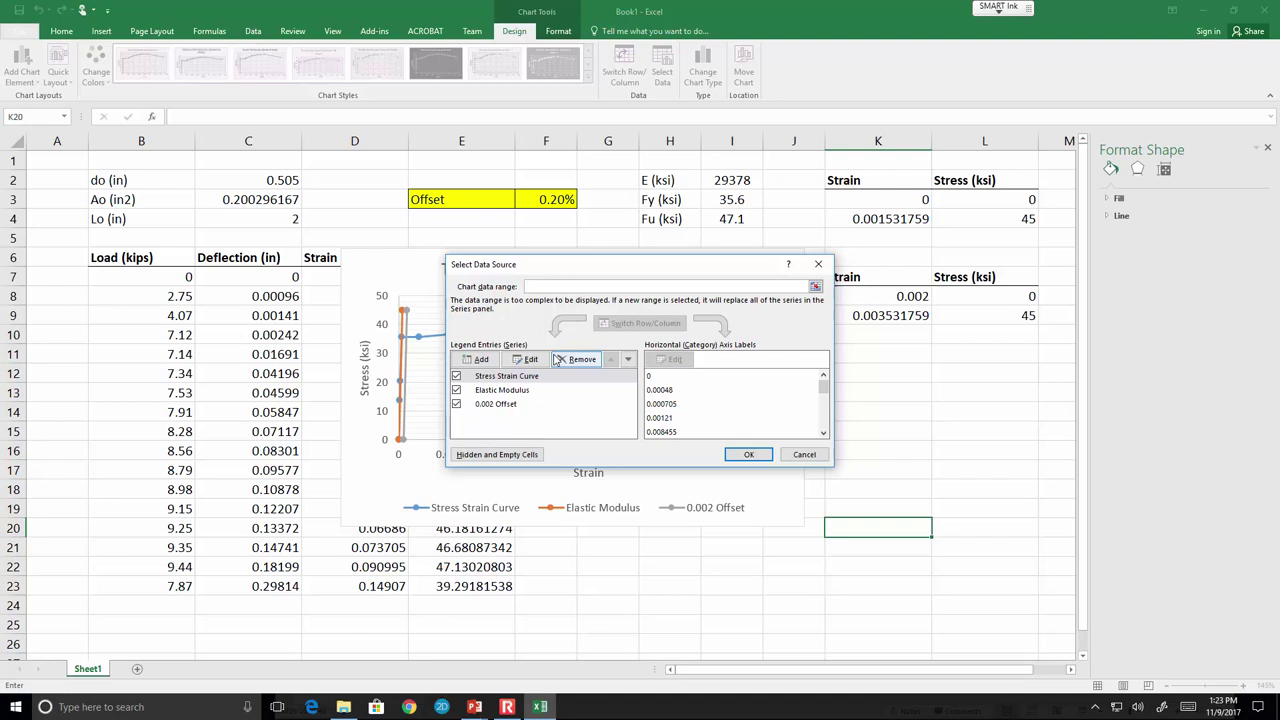
click(818, 264)
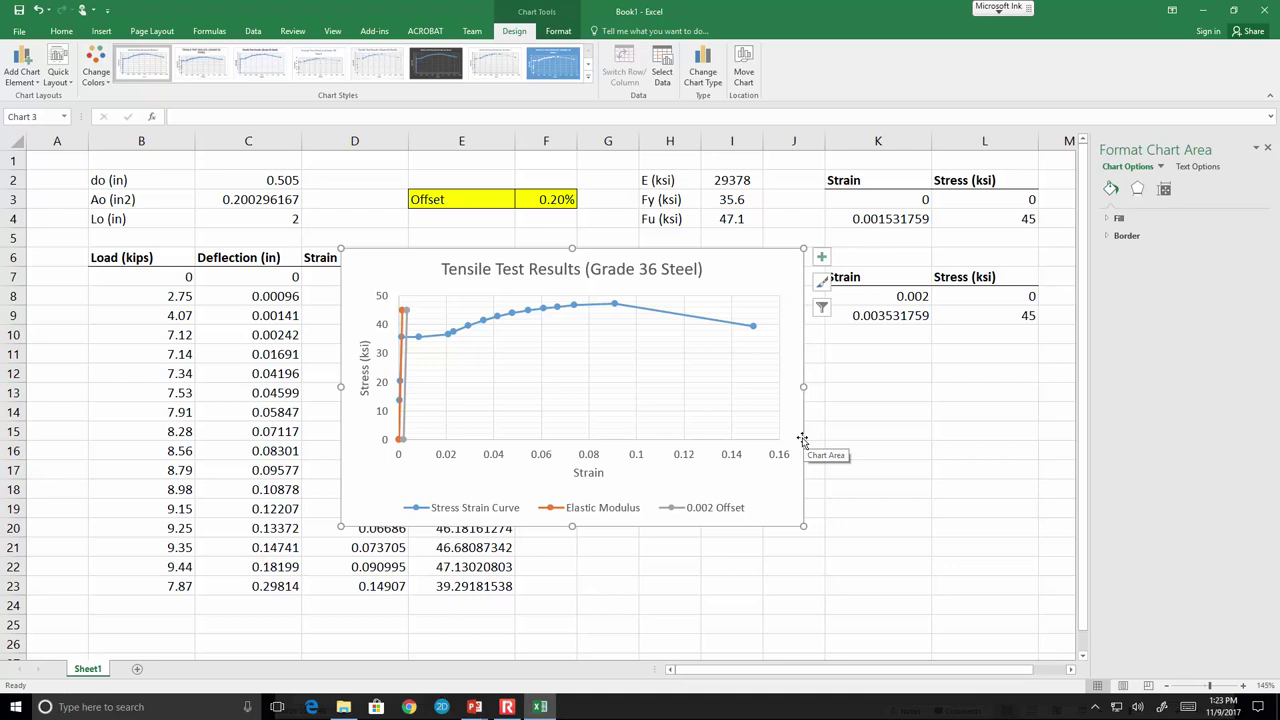
mouse_move(748, 335)
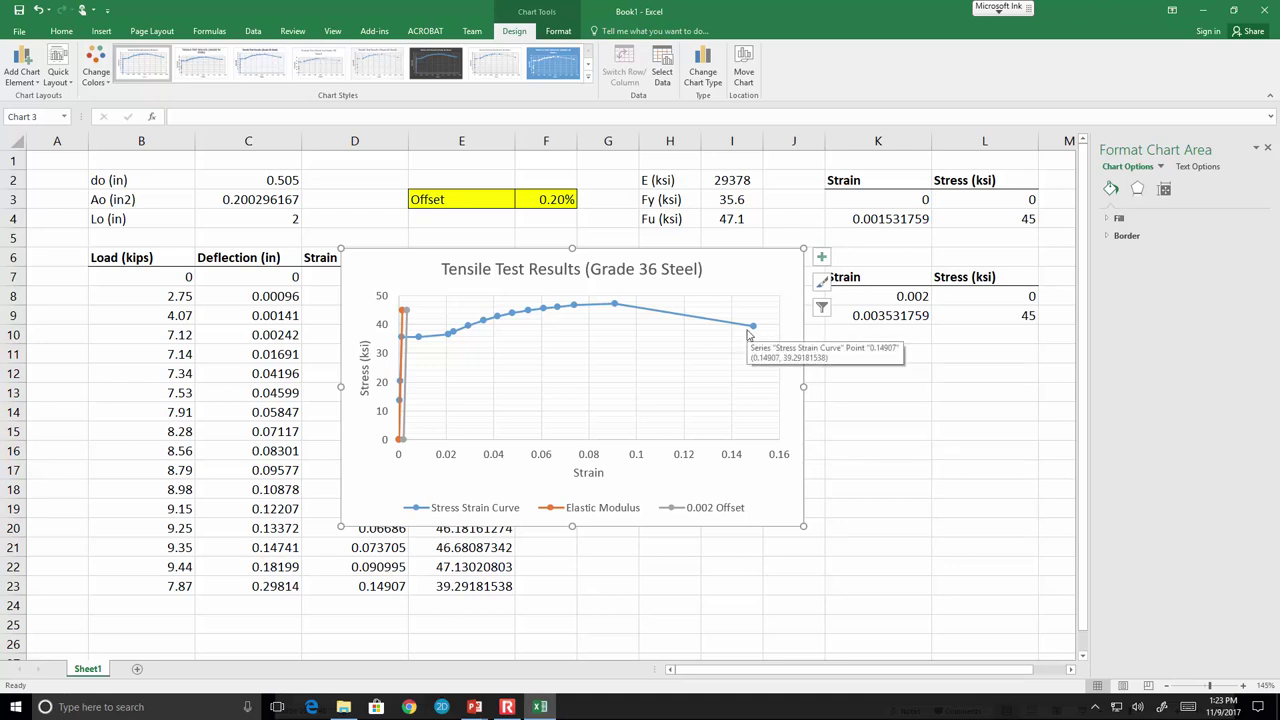
scroll(748, 335, down, 1)
scroll(748, 335, up, 1)
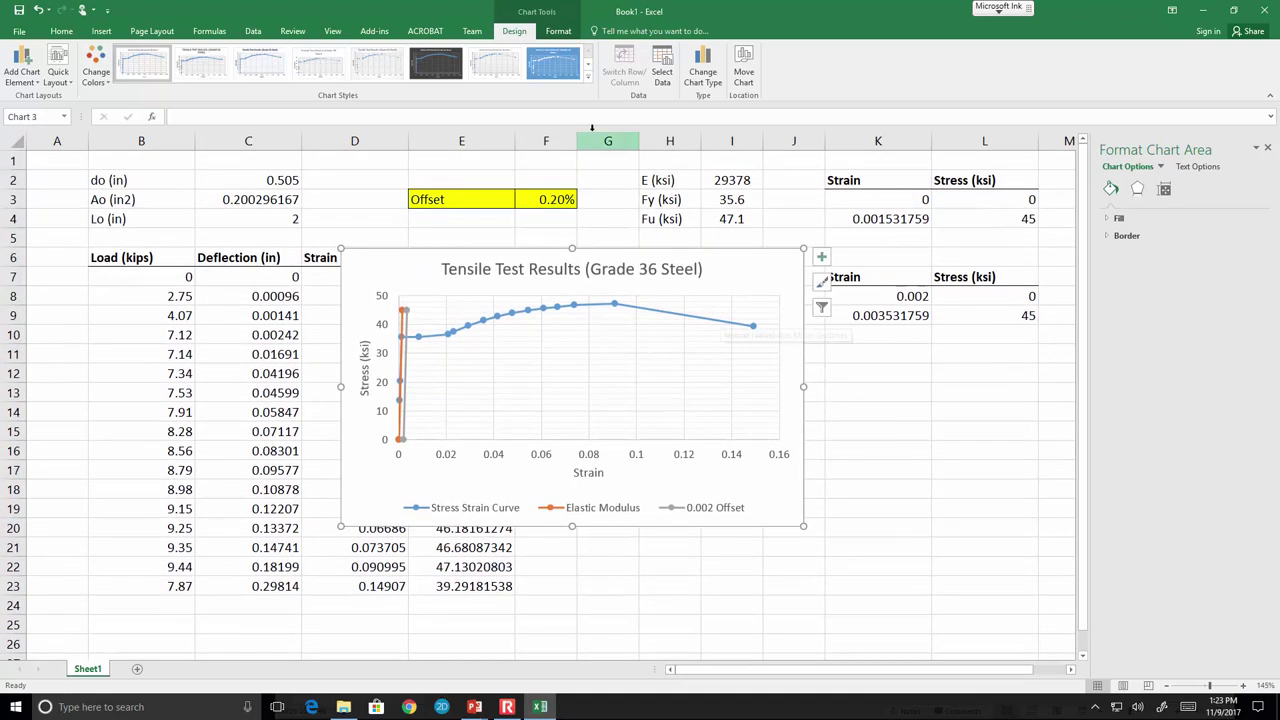
Set the marker option of the Stress Strain Curve series to None.
click(558, 31)
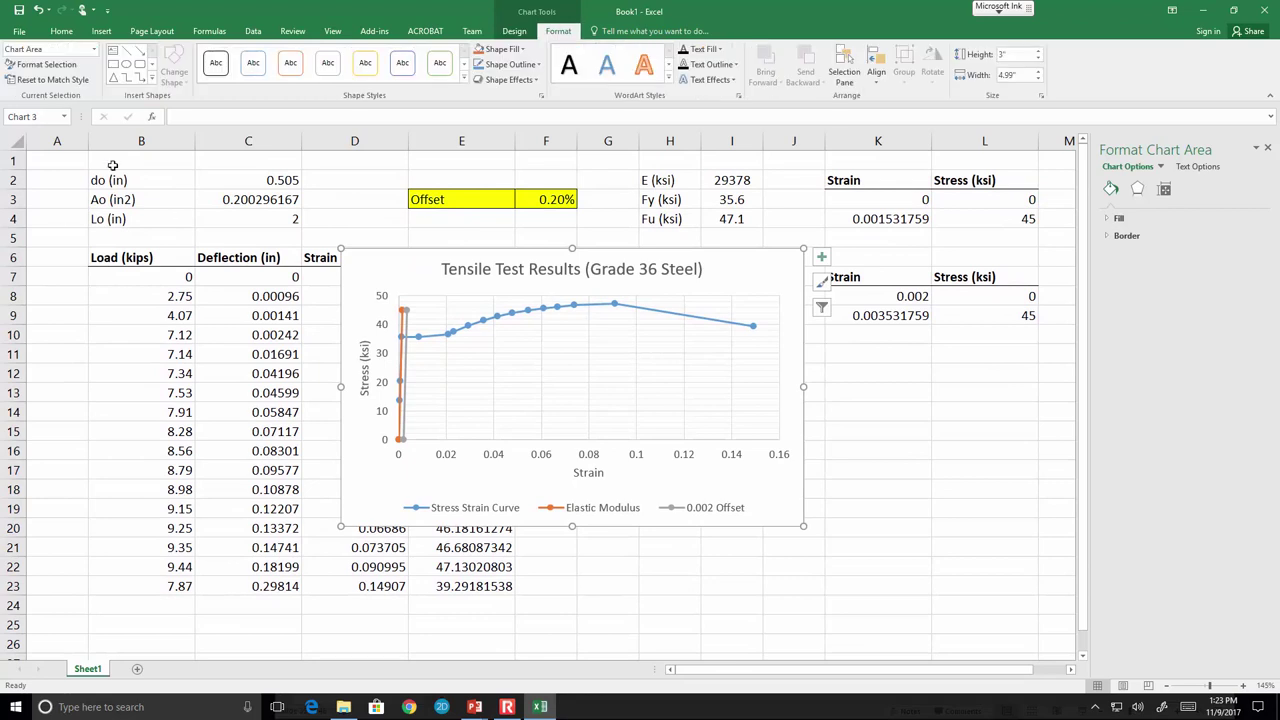
click(93, 51)
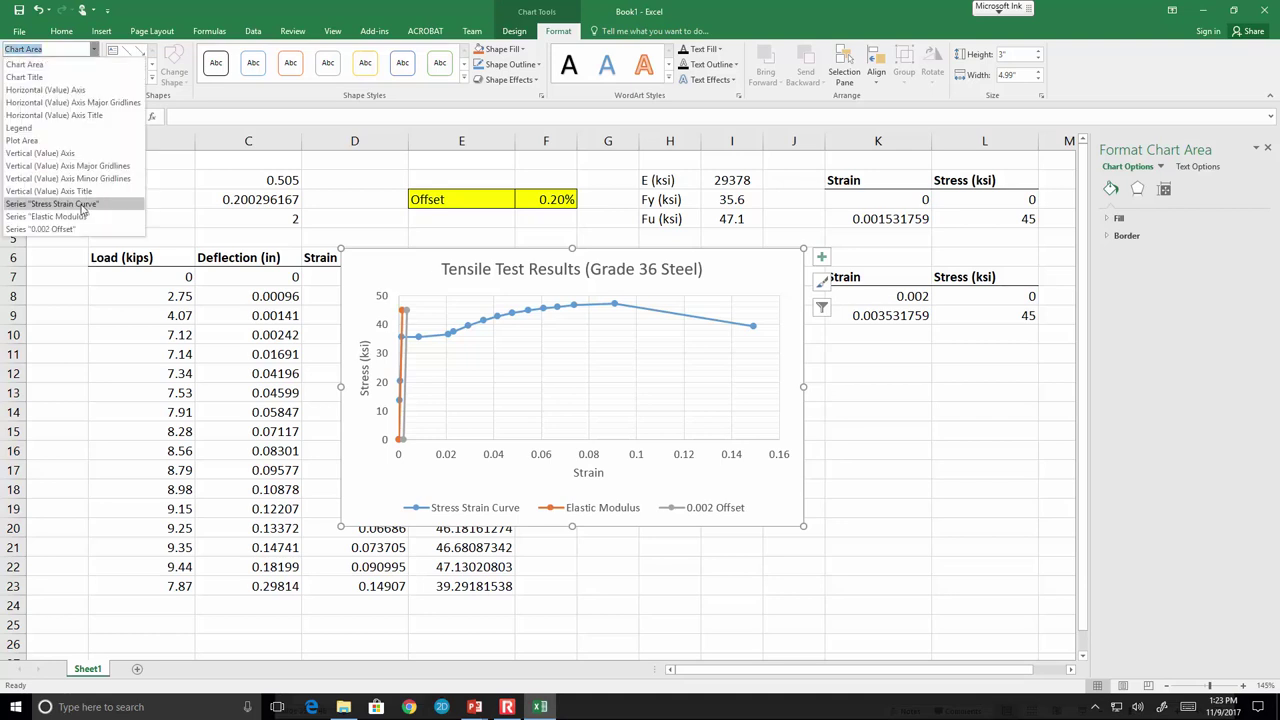
click(83, 204)
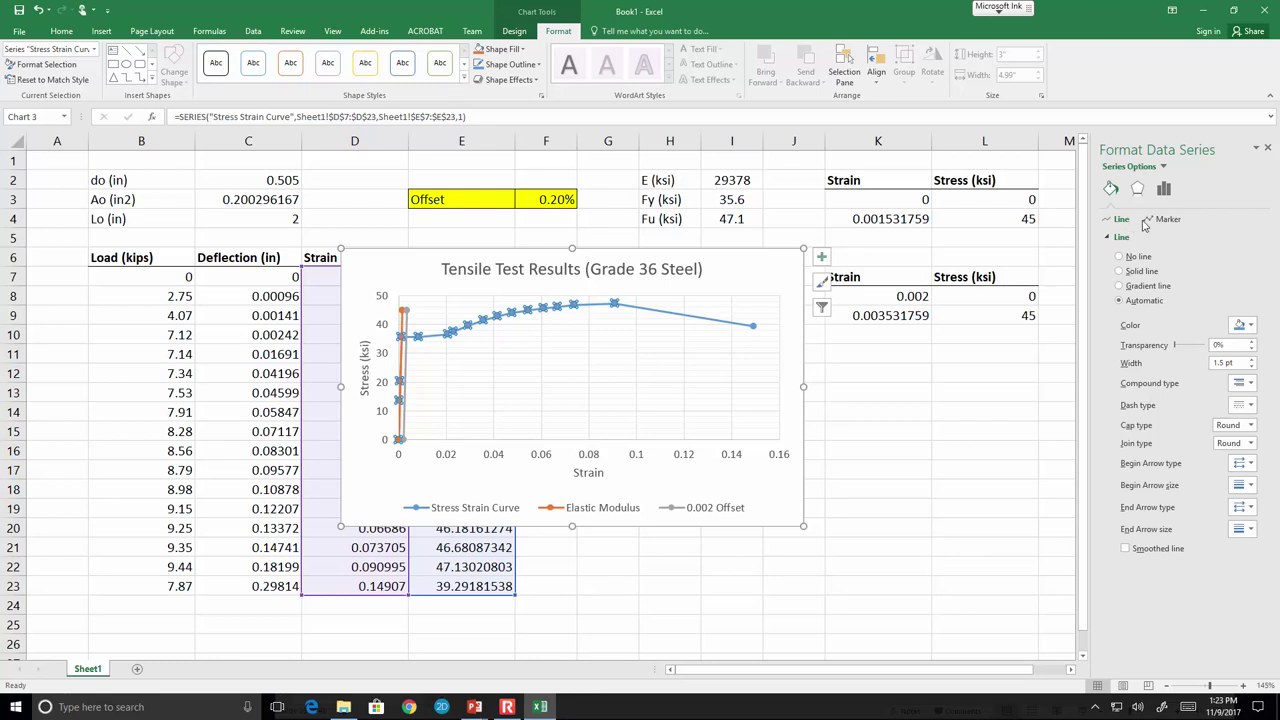
click(1176, 228)
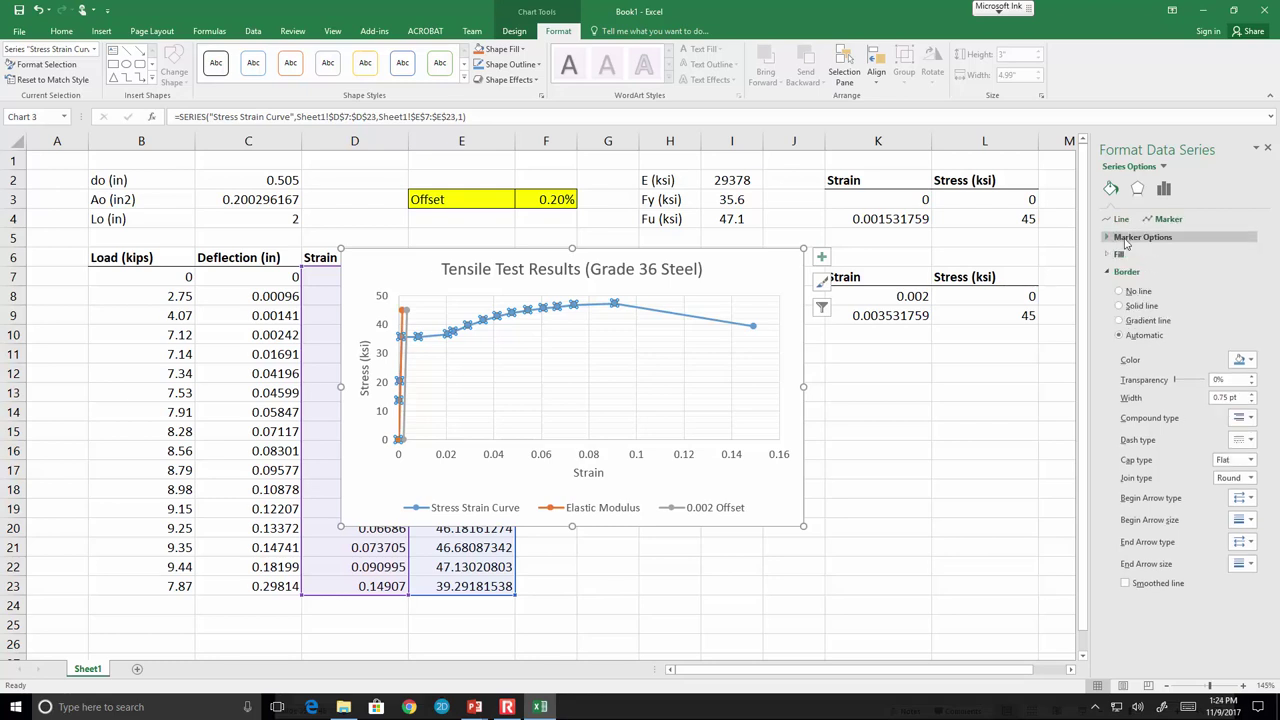
click(1141, 237)
click(1132, 272)
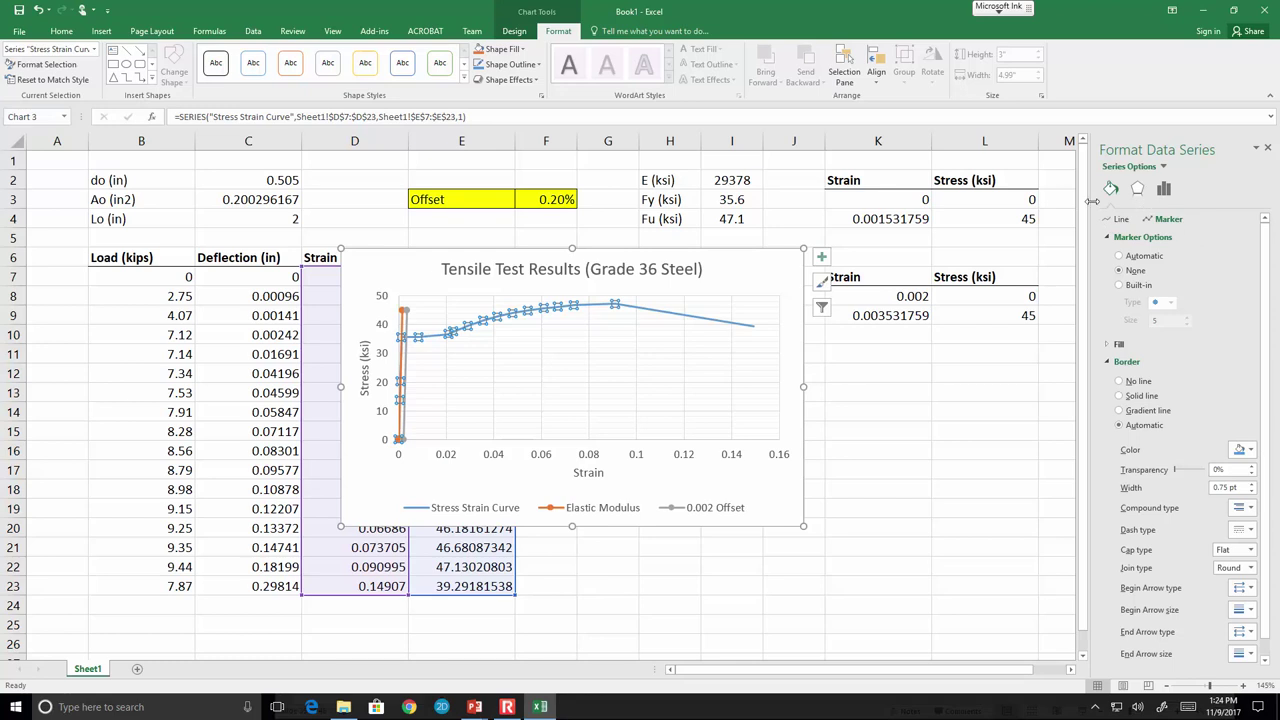
Review the line and marker settings of the Stress Strain Curve series.
click(1121, 219)
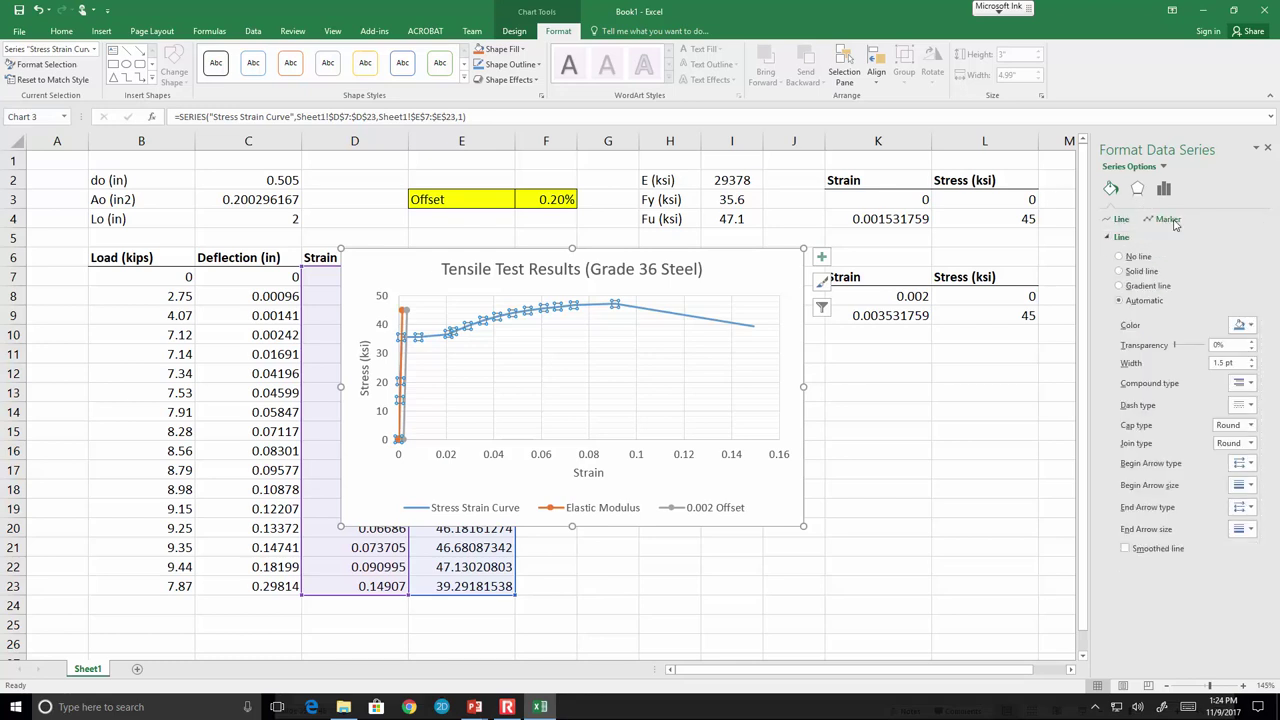
click(1166, 219)
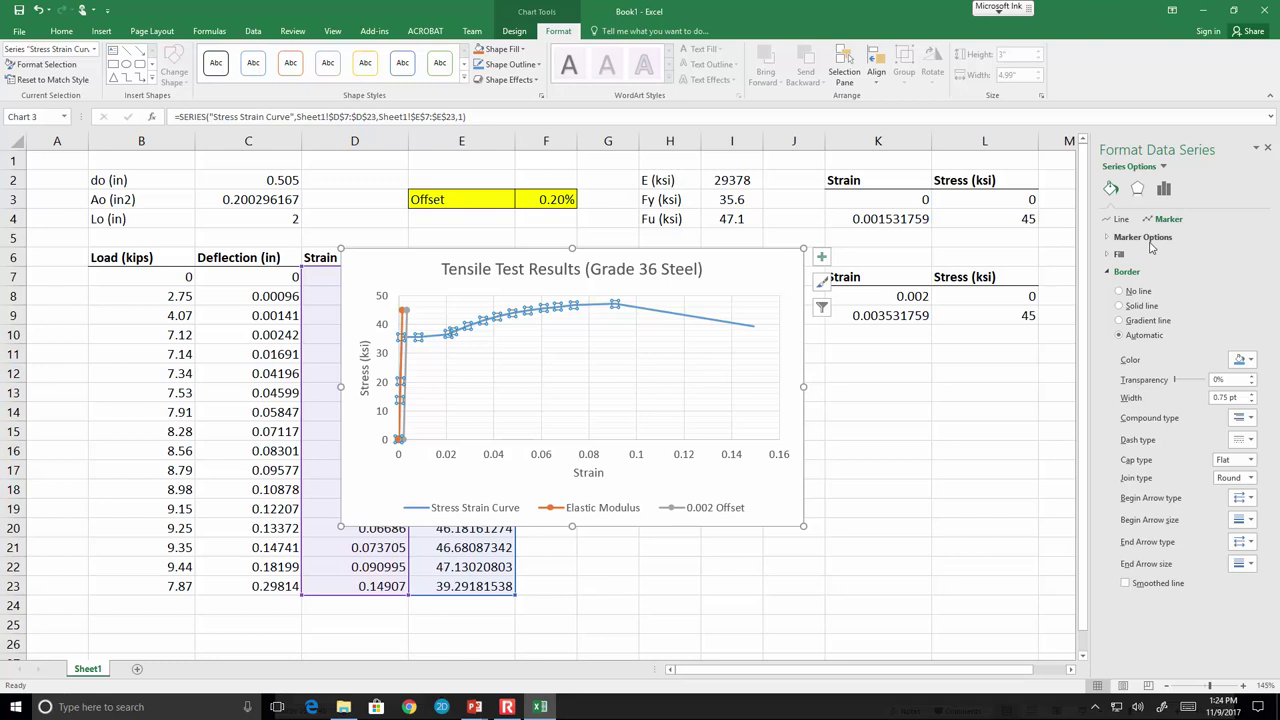
click(1130, 222)
click(1160, 219)
click(1140, 237)
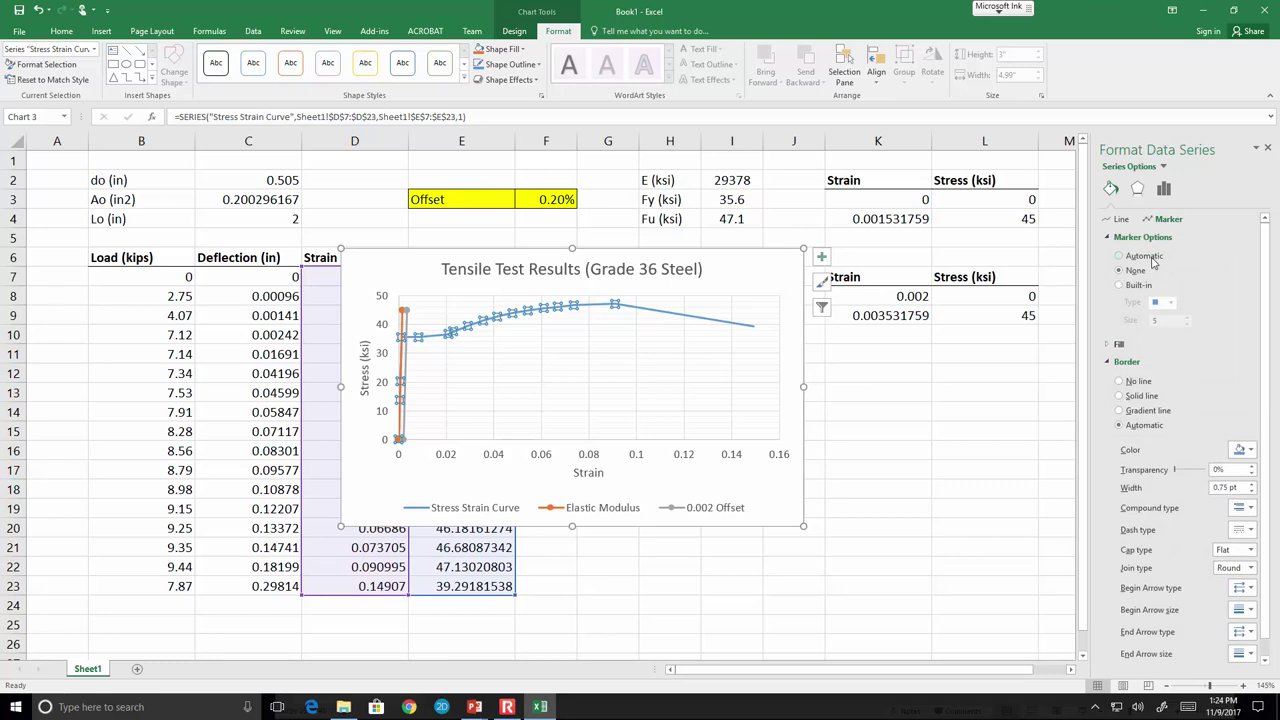
key(Up)
Set the marker option of the Elastic Modulus series to None.
click(94, 48)
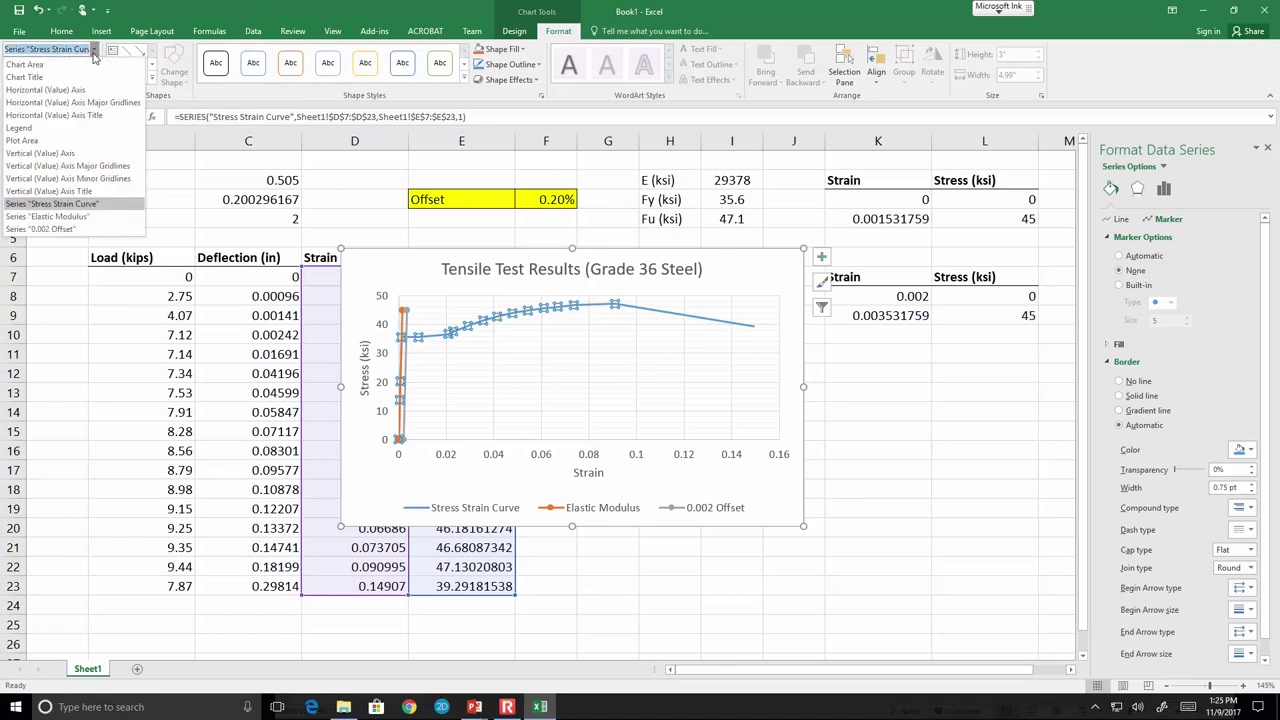
click(98, 218)
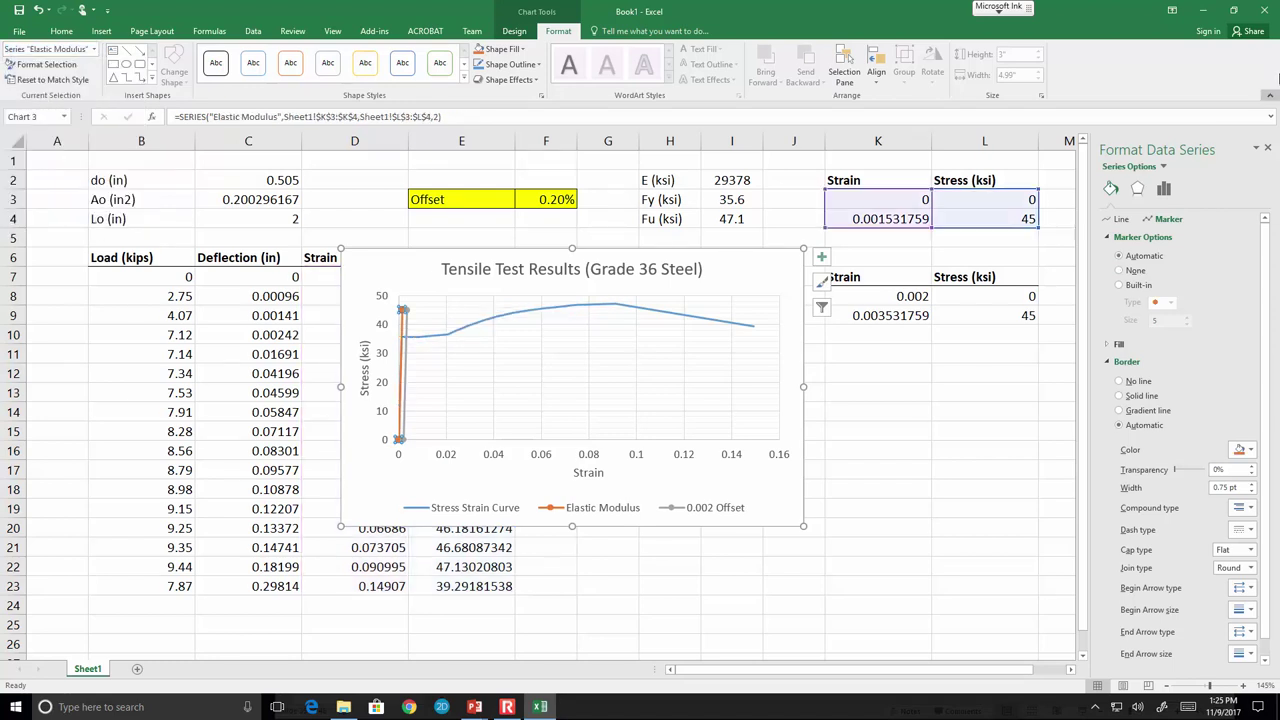
click(1142, 273)
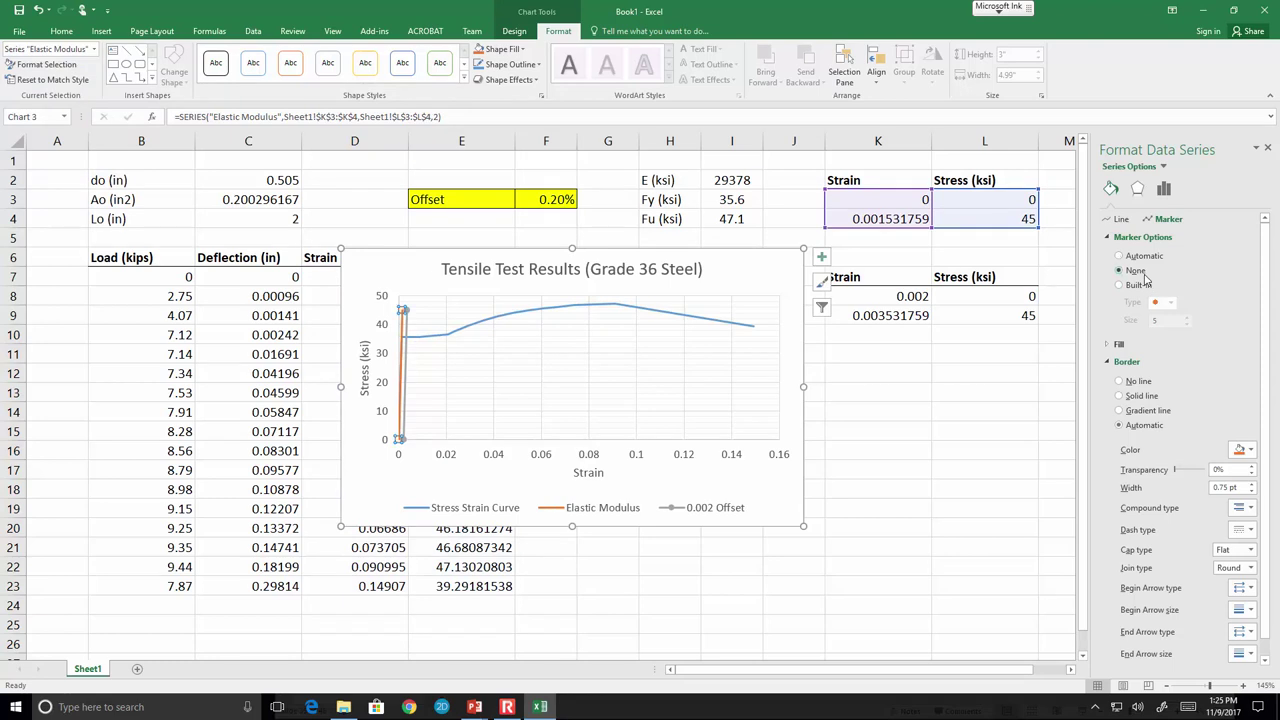
Give the Elastic Modulus series a dashed line and deselect the chart.
click(1108, 220)
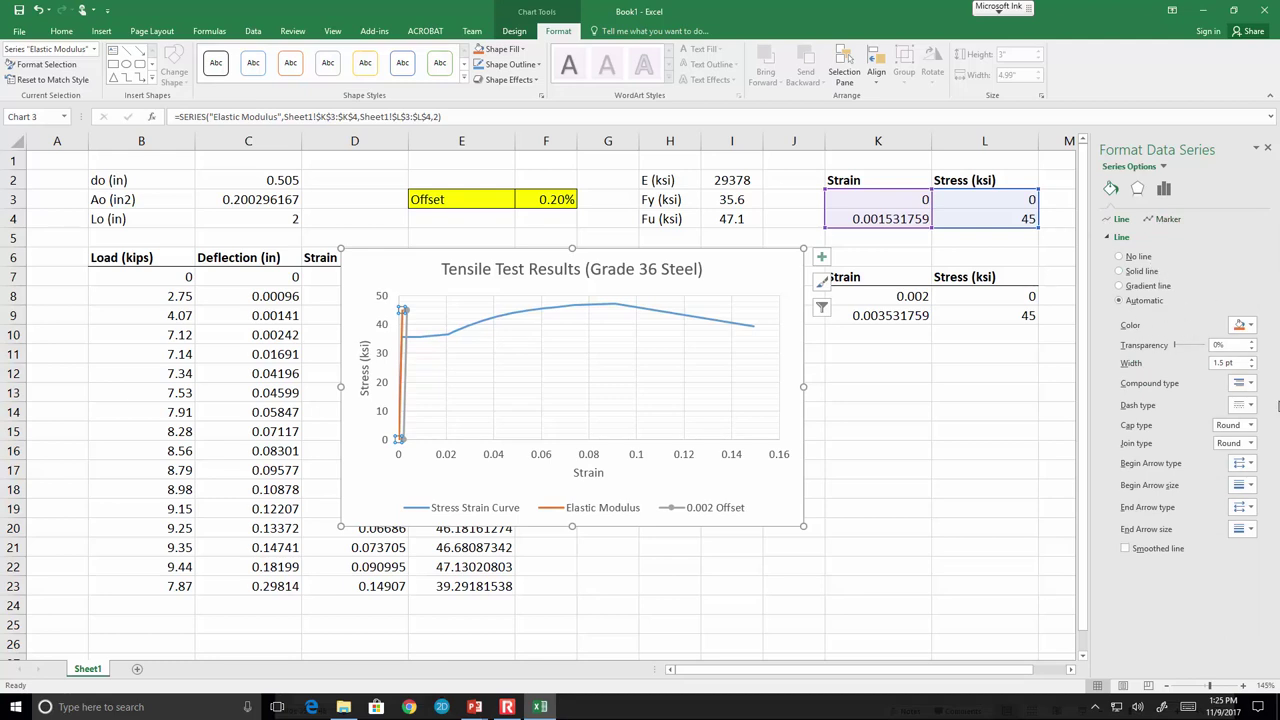
click(1245, 407)
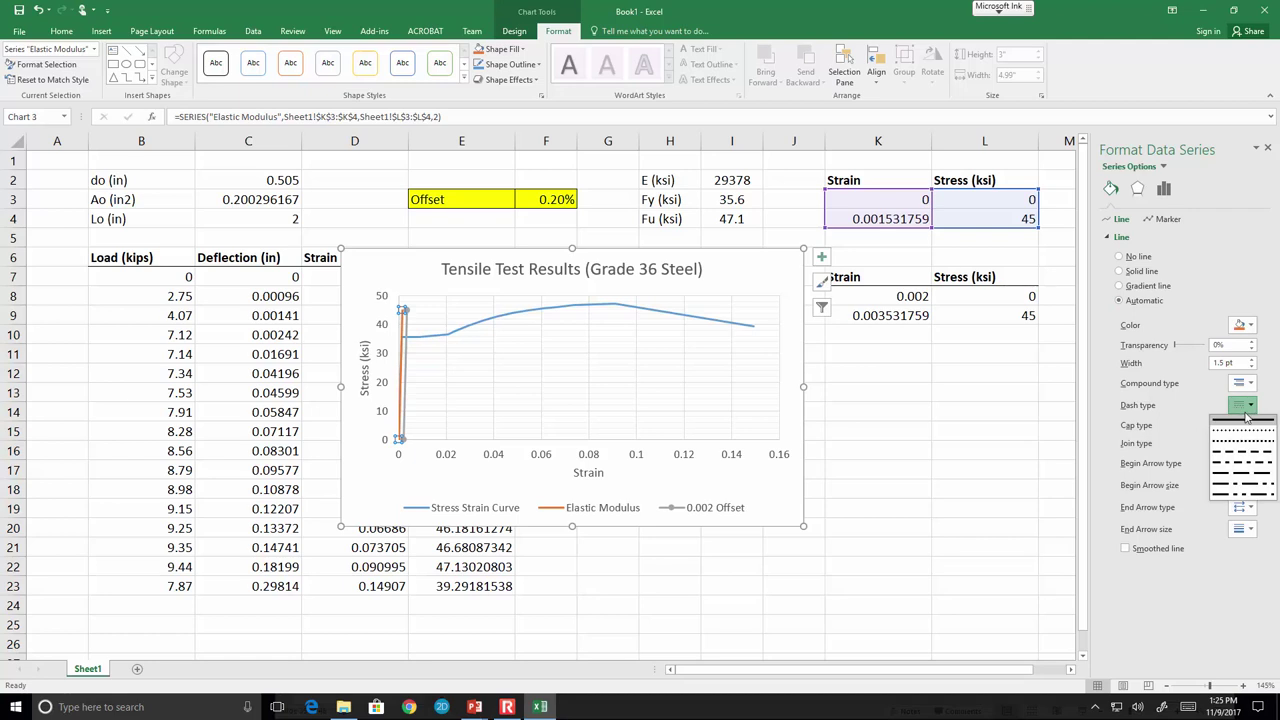
click(1243, 447)
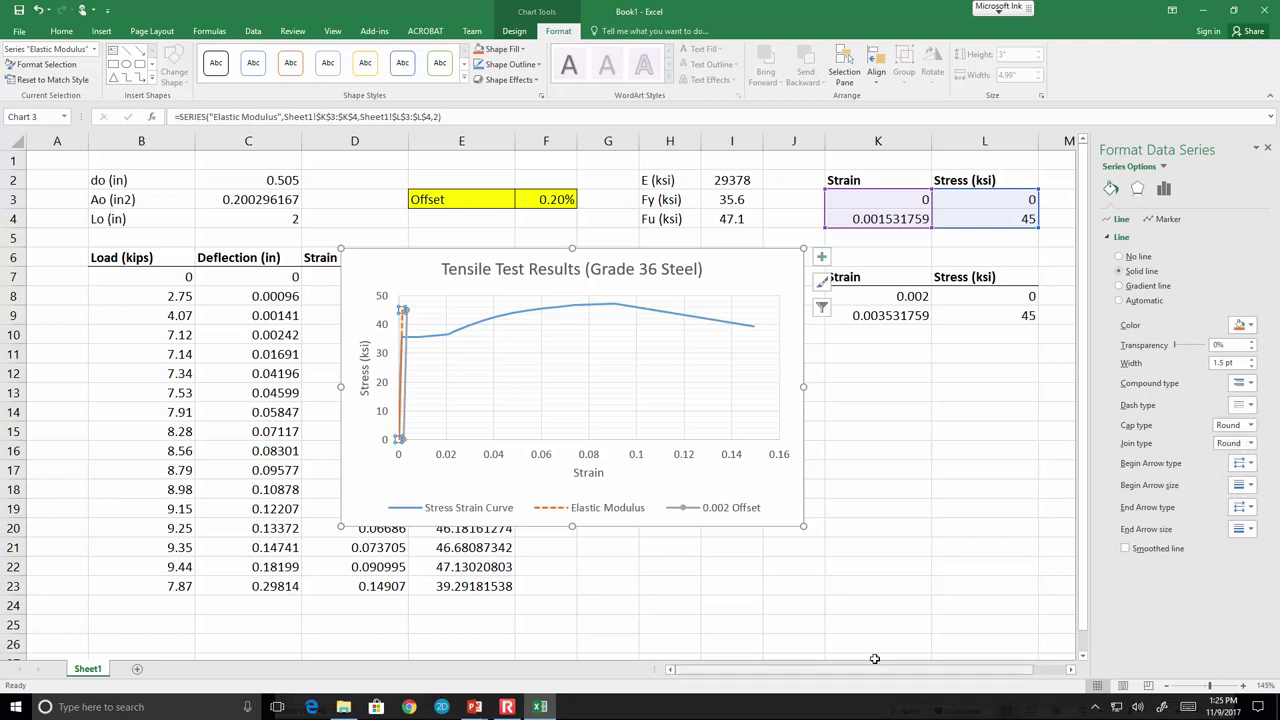
click(843, 583)
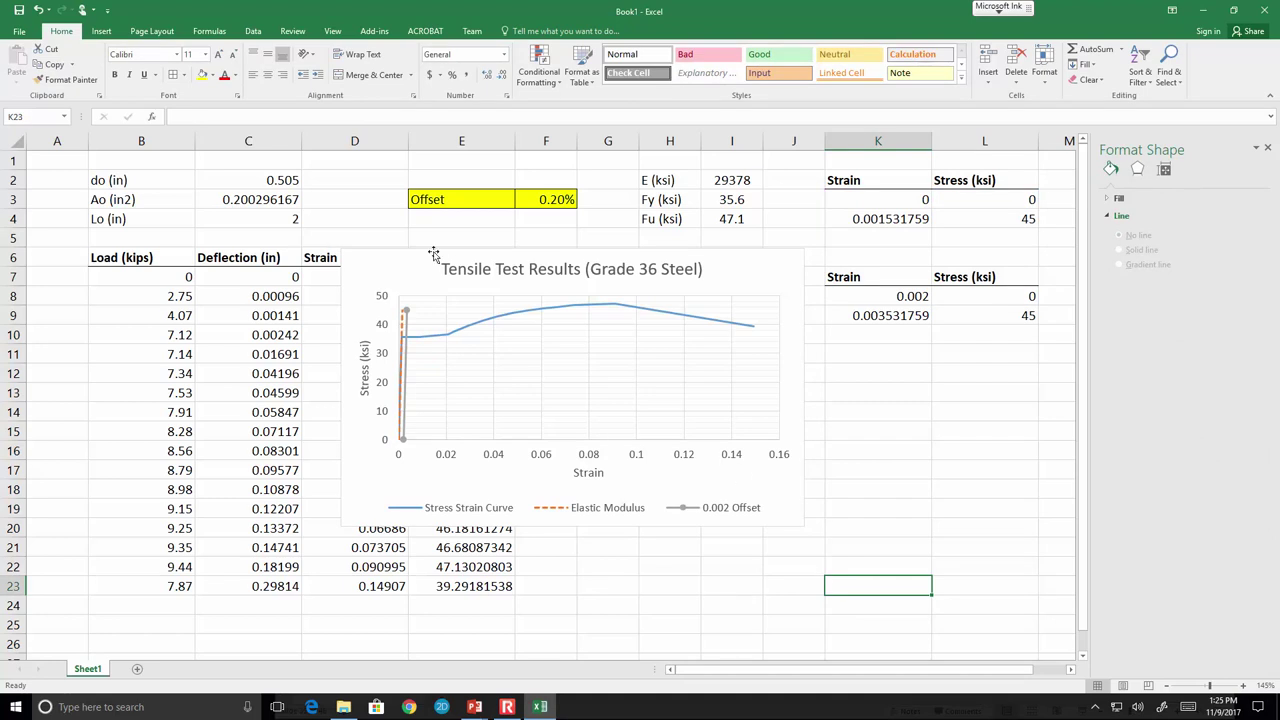
Check the dash type setting of the Elastic Modulus series' line.
click(404, 324)
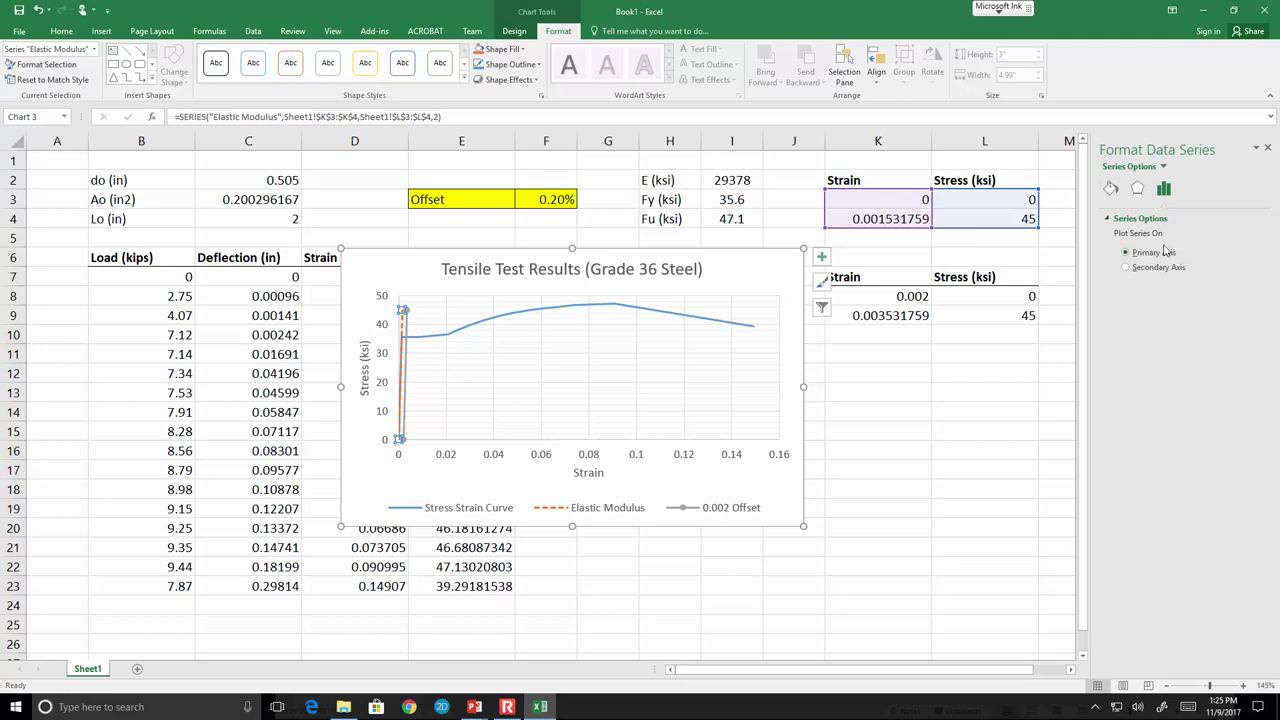
click(1111, 189)
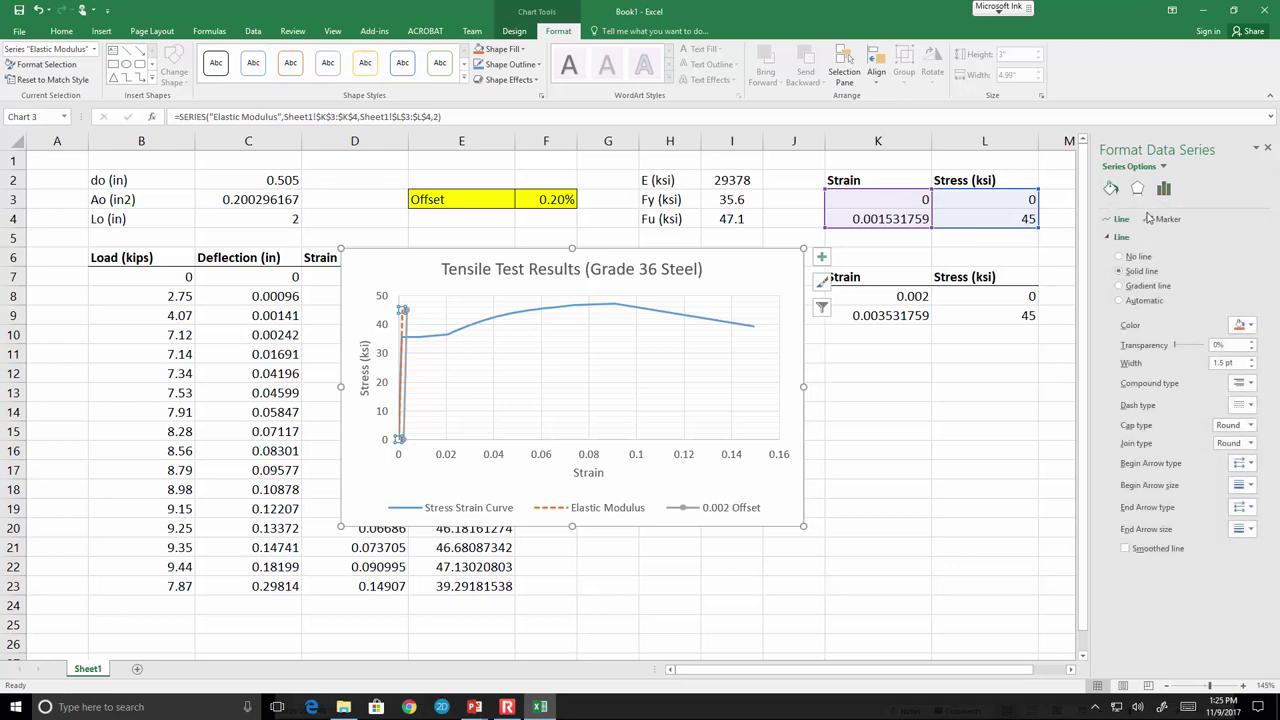
click(1248, 404)
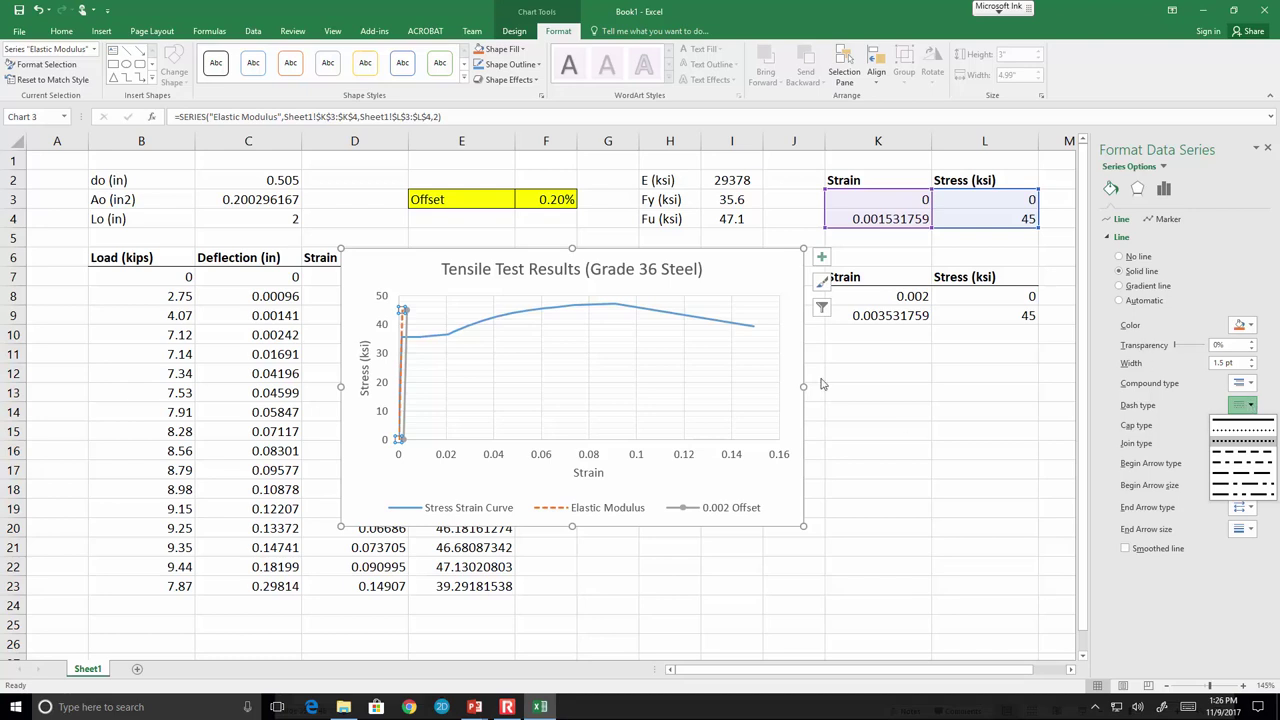
Select the 0.002 Offset series and set its marker option to None.
click(95, 49)
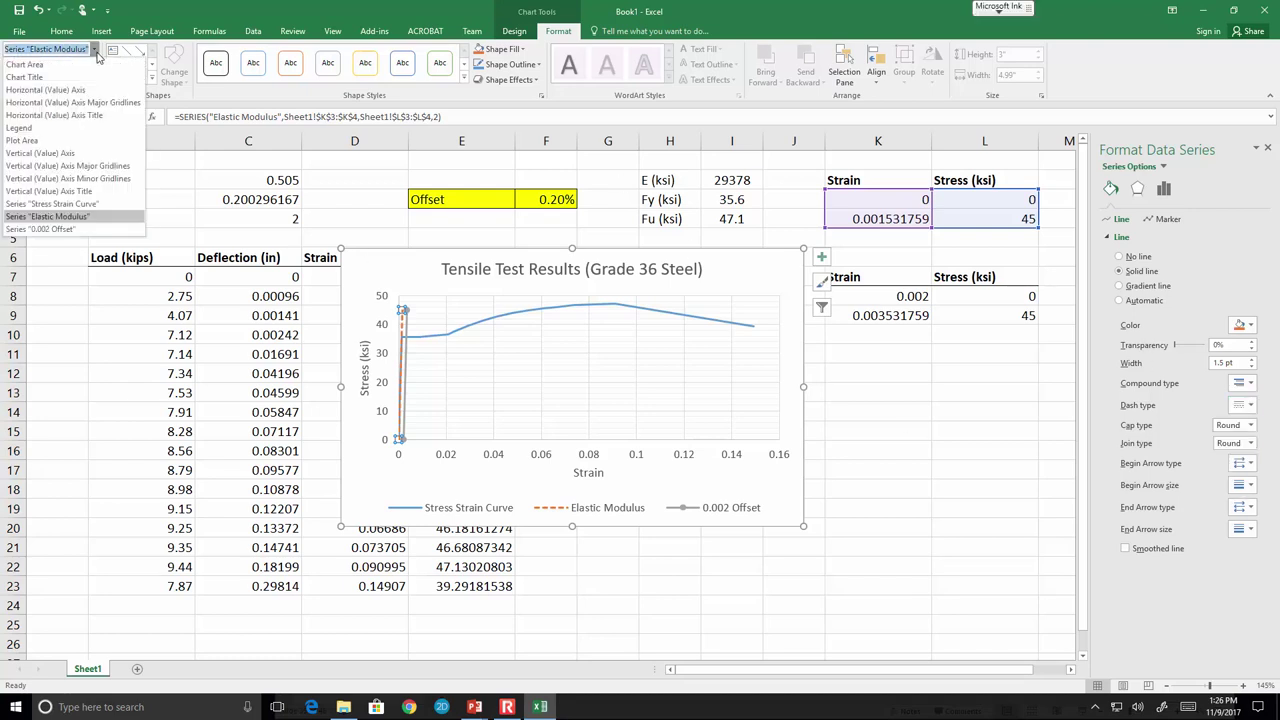
click(70, 230)
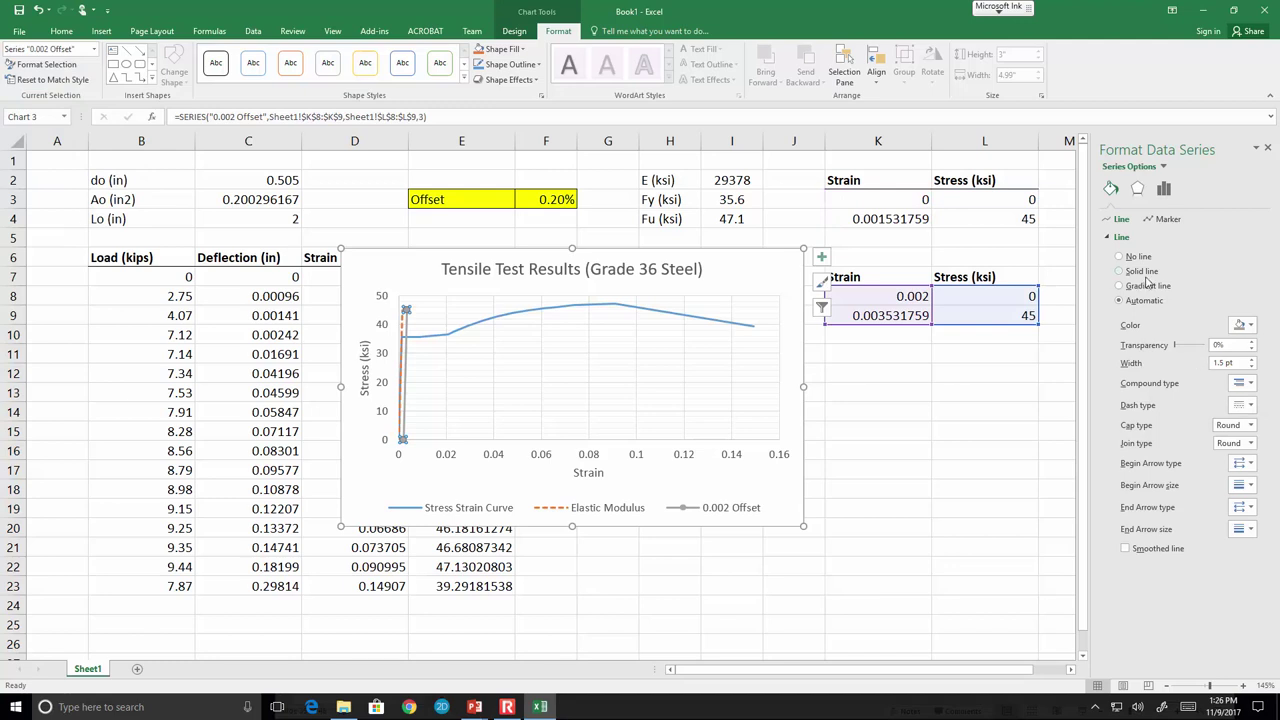
click(1163, 220)
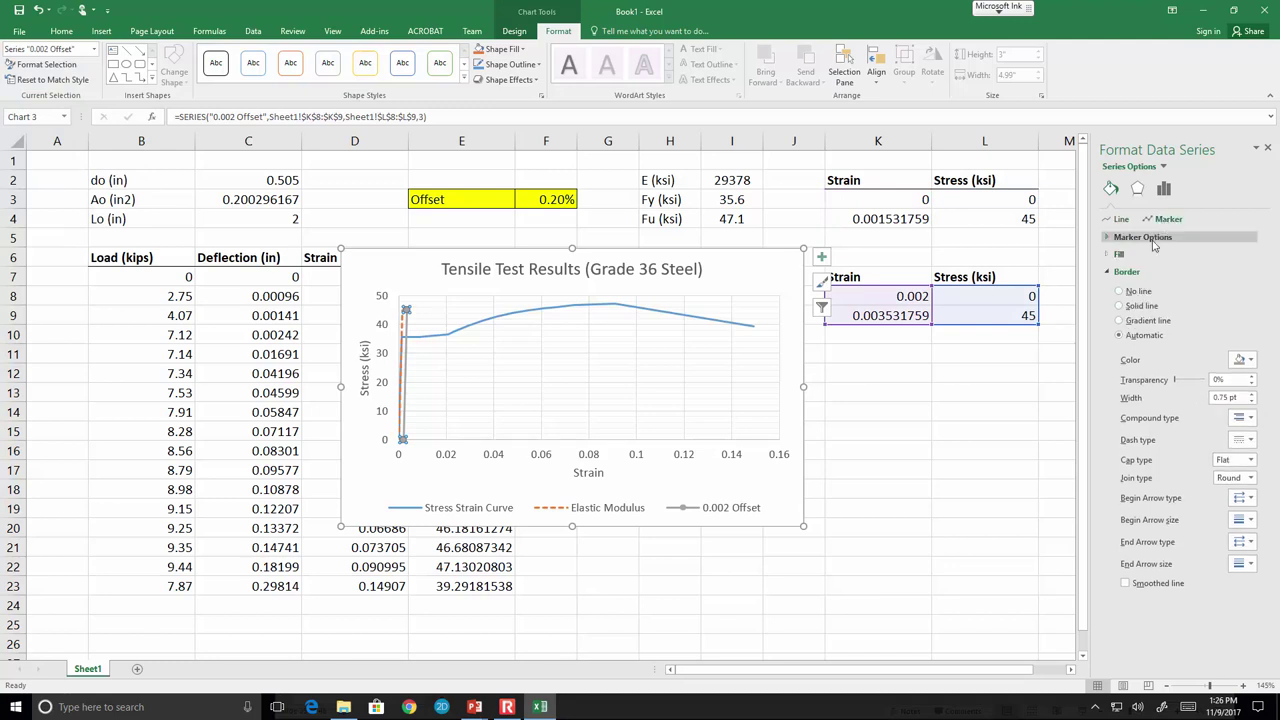
click(1133, 240)
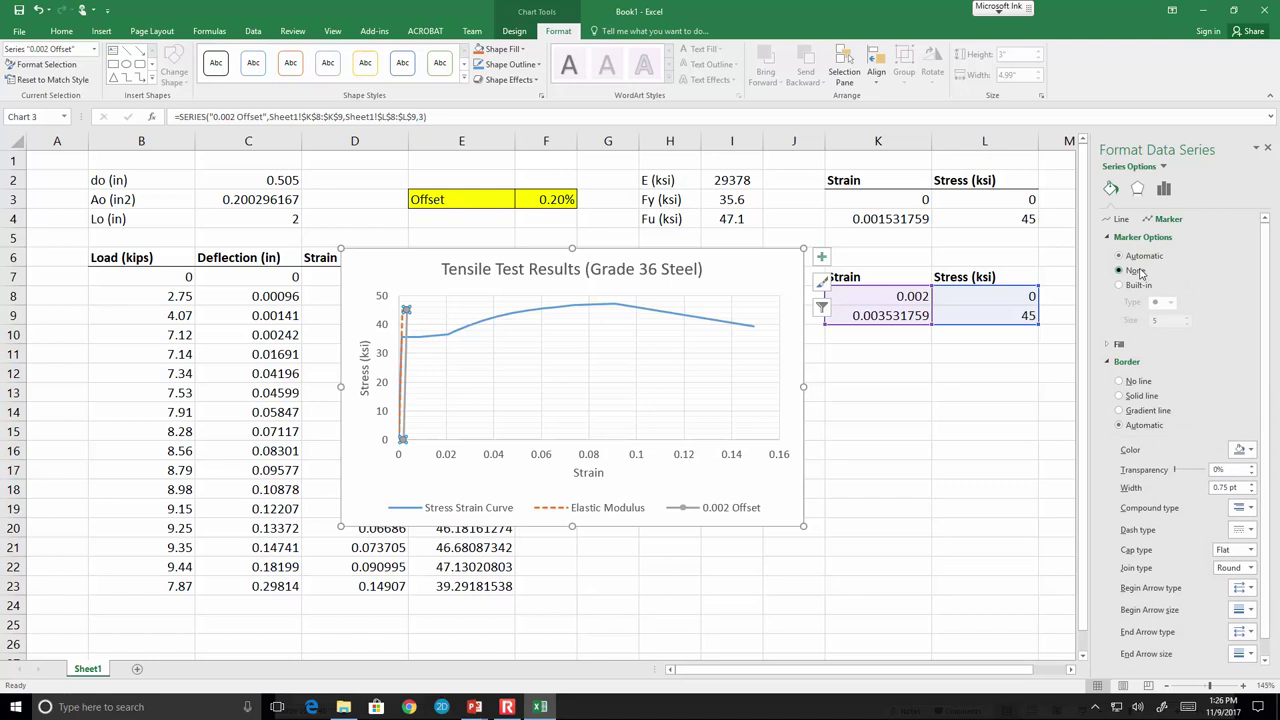
Give the 0.002 Offset series a finely dotted line and deselect the chart.
click(1122, 226)
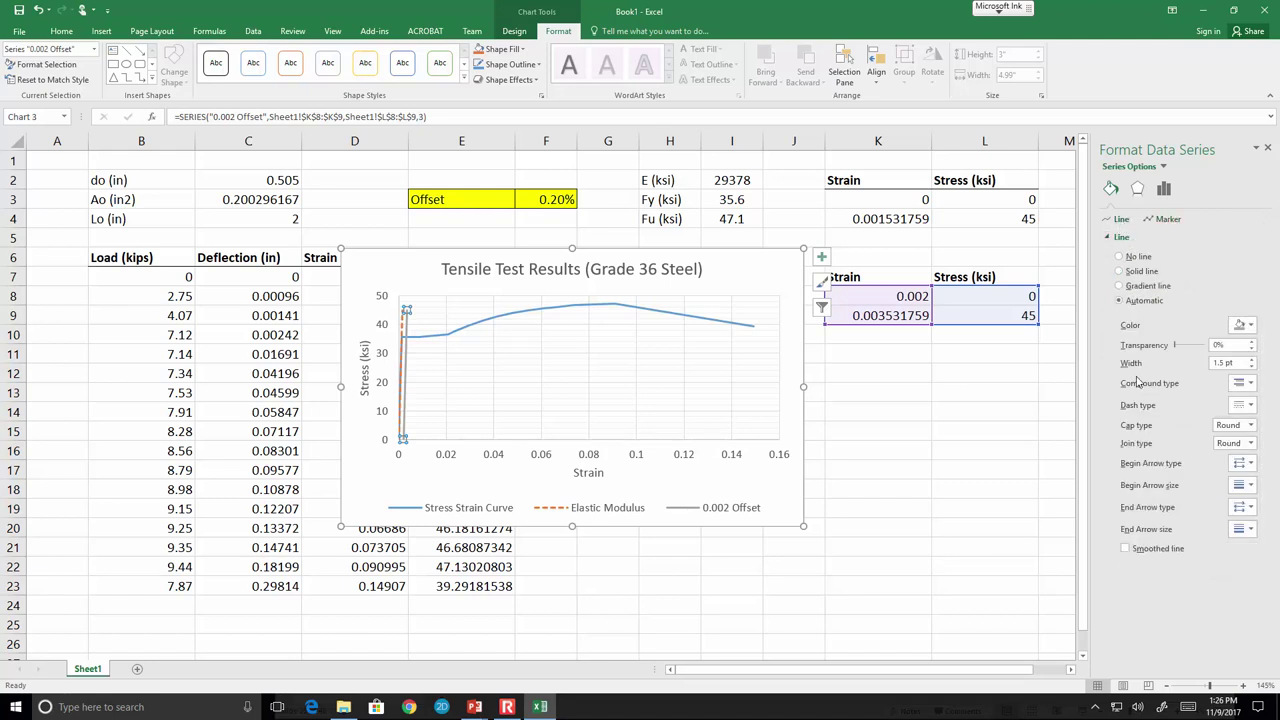
click(1248, 410)
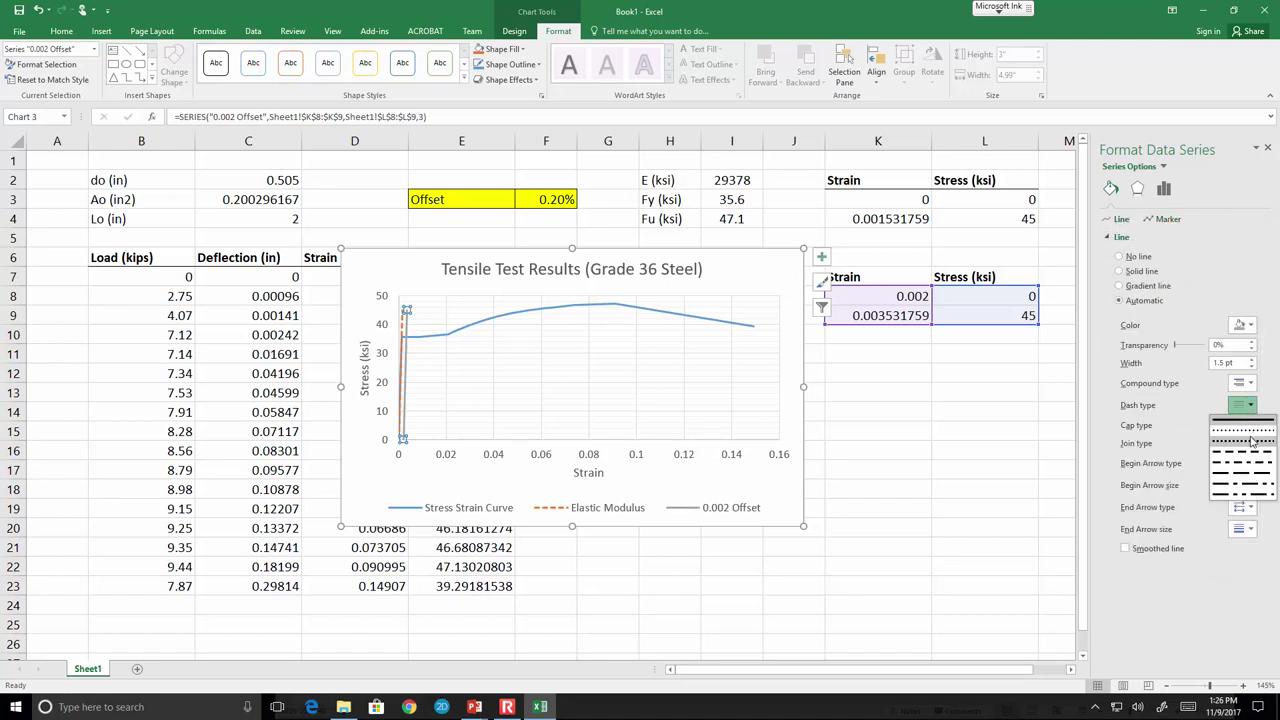
click(1238, 433)
click(787, 583)
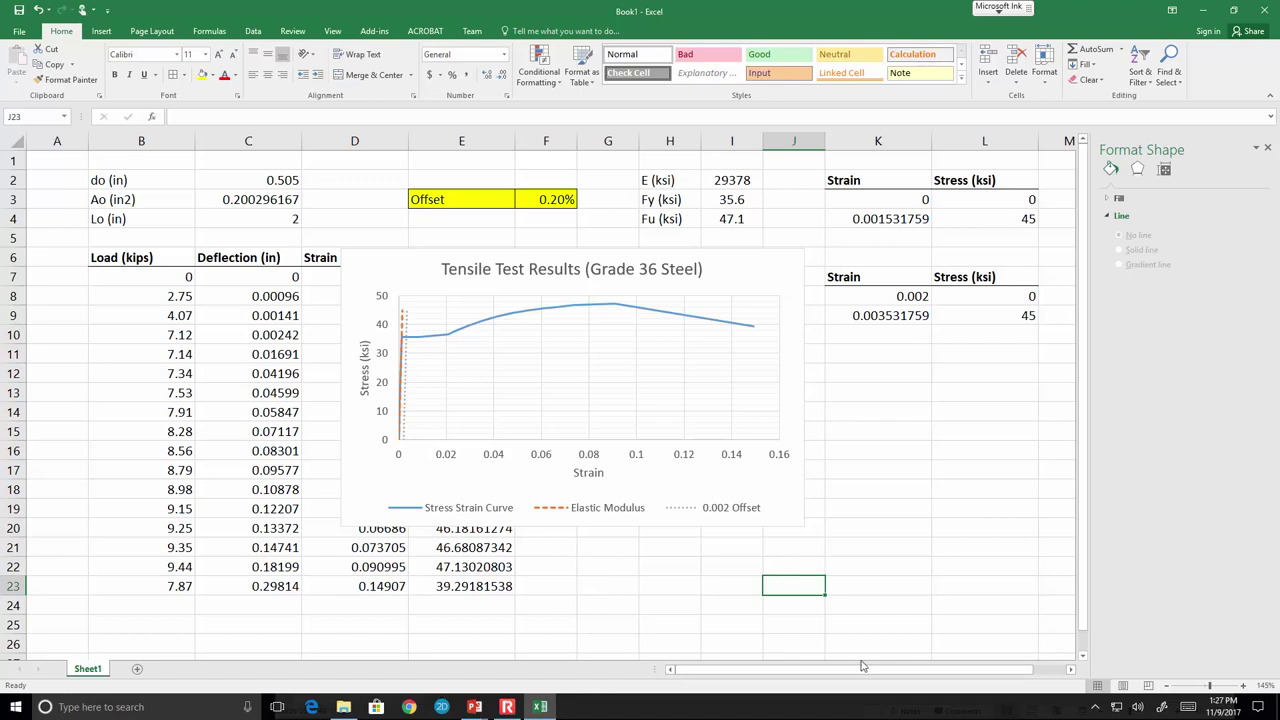
Switch to the CE 321 Lecture 05a presentation in PowerPoint and go to the Torsion Testing slide.
mouse_move(474, 707)
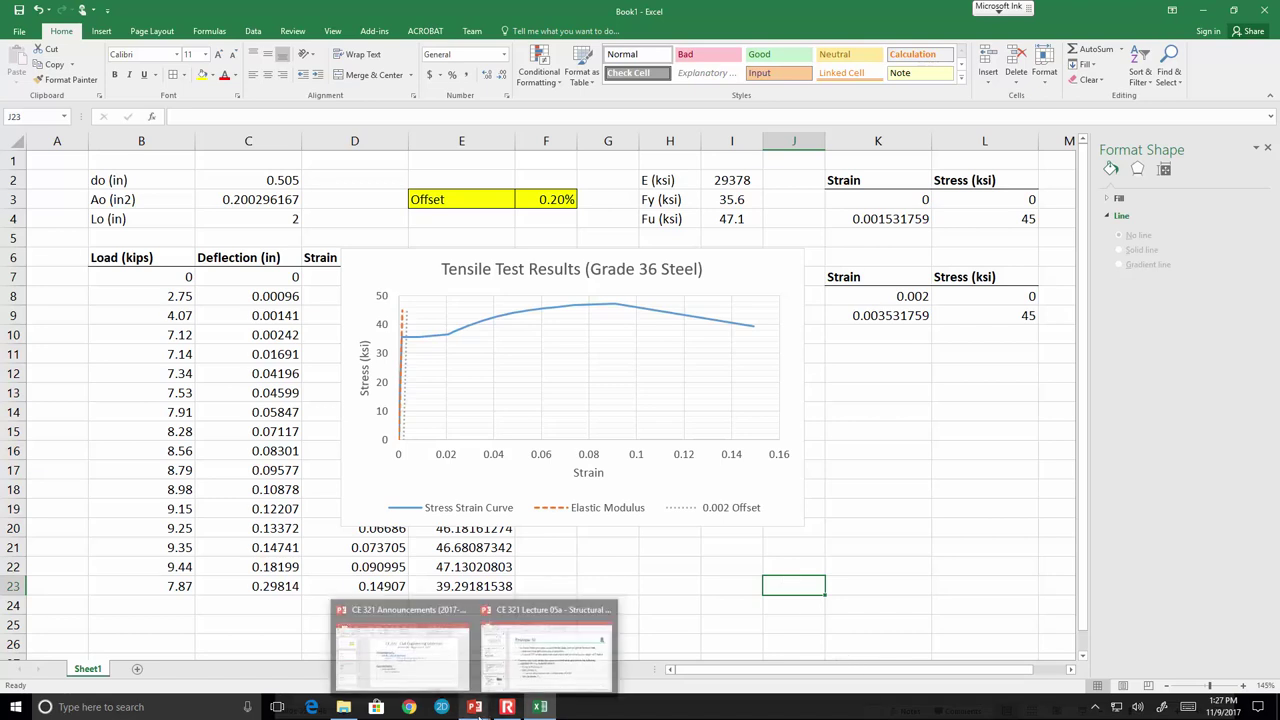
click(519, 673)
scroll(527, 598, down, 1)
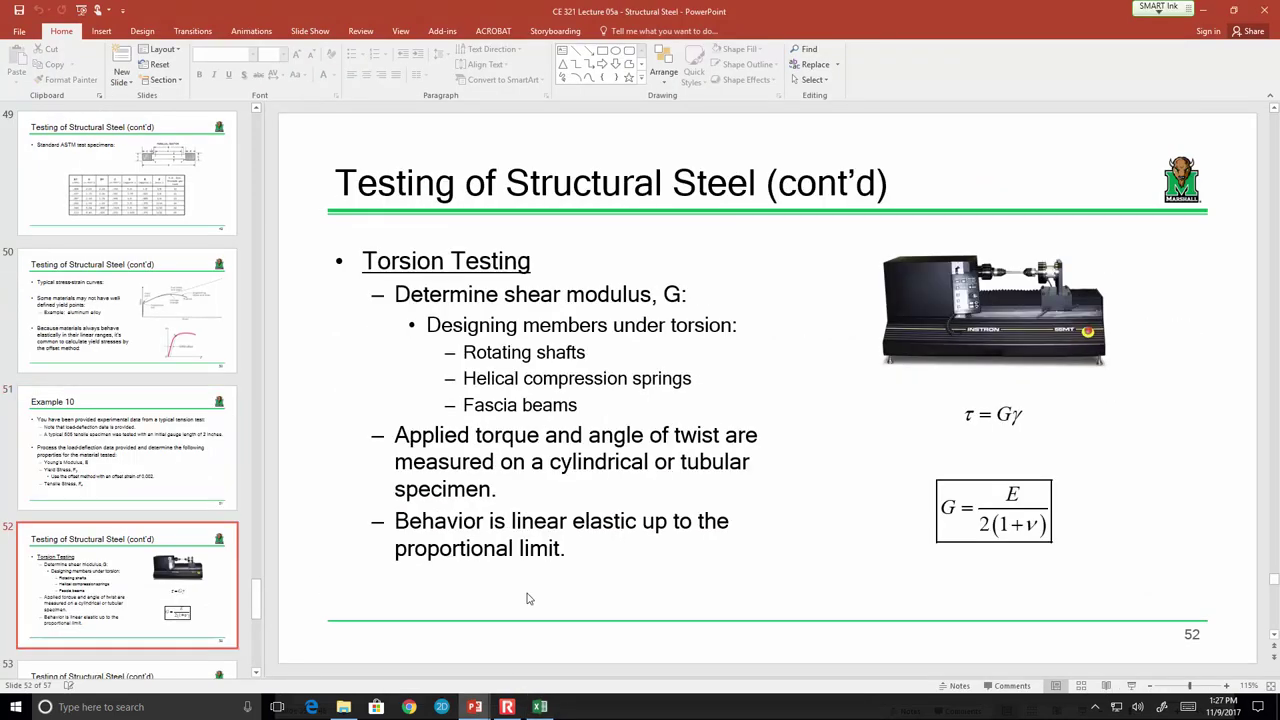